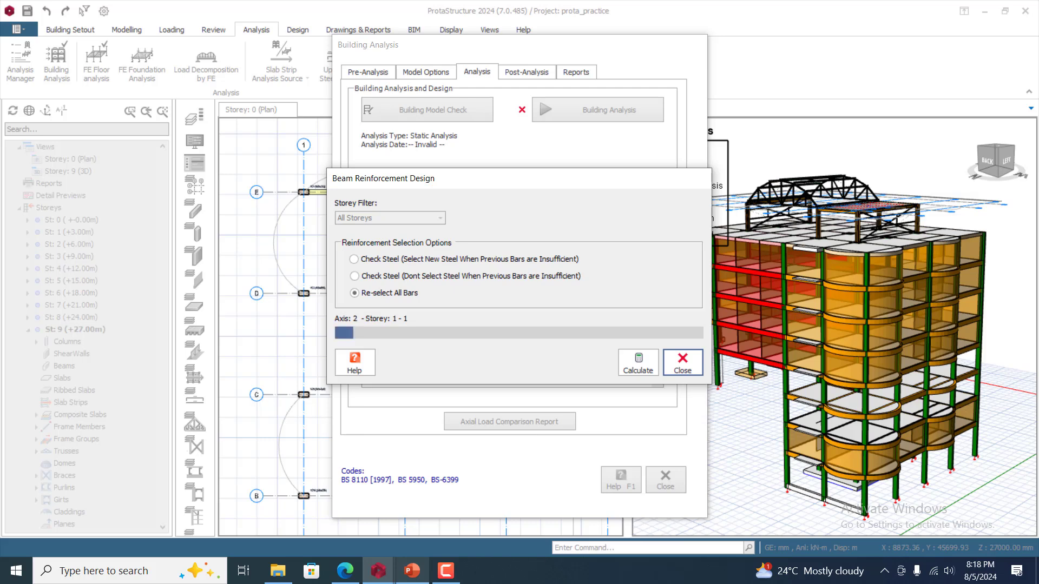
- Acknowledge the relative storey drift message, view the post-analysis options and close the building analysis
click(445, 572)
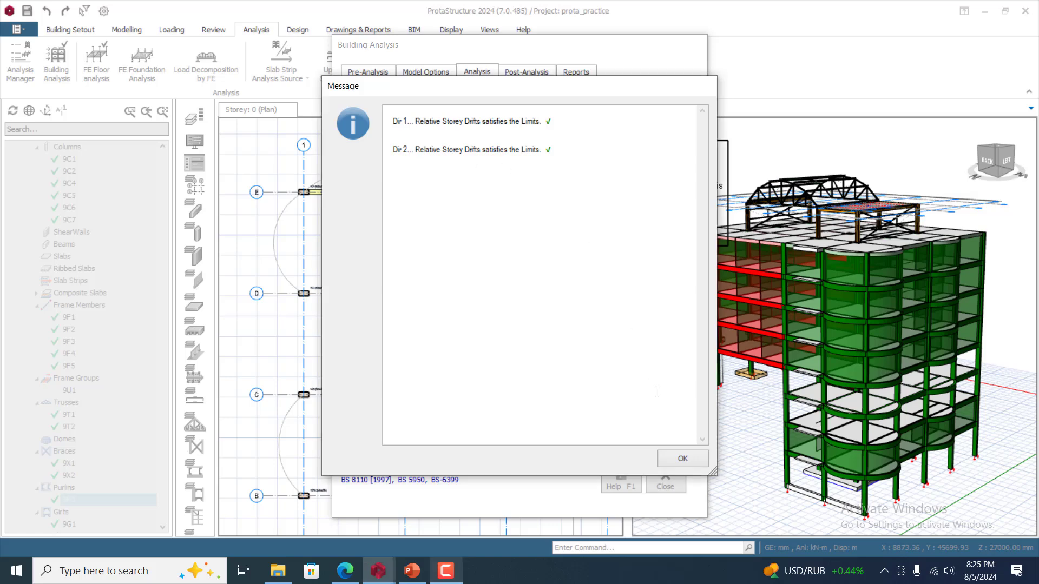
click(683, 459)
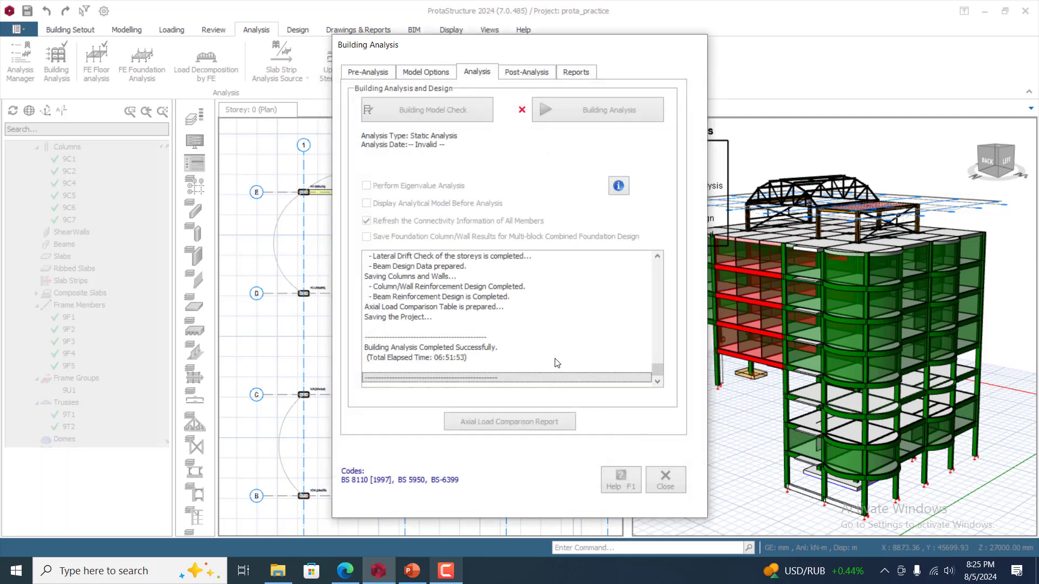
click(525, 74)
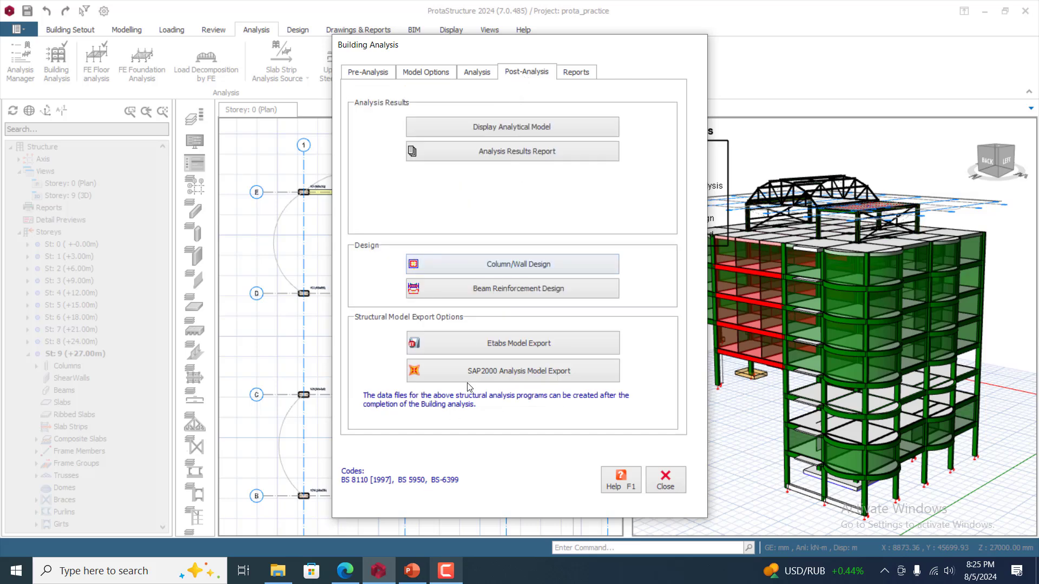
click(672, 489)
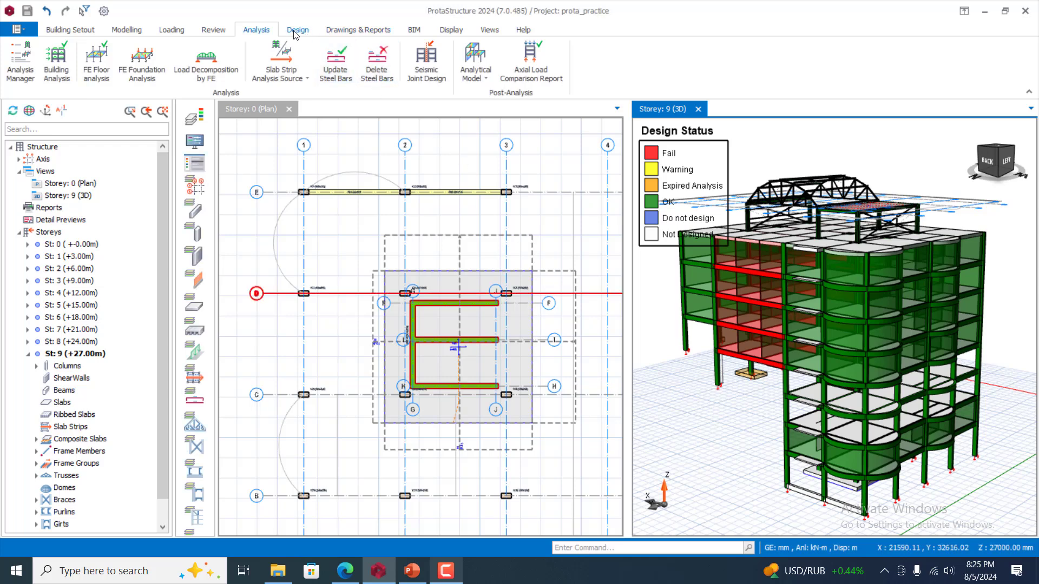
- Open the batch steel column design, review the storey 9 column checks and close it
click(297, 31)
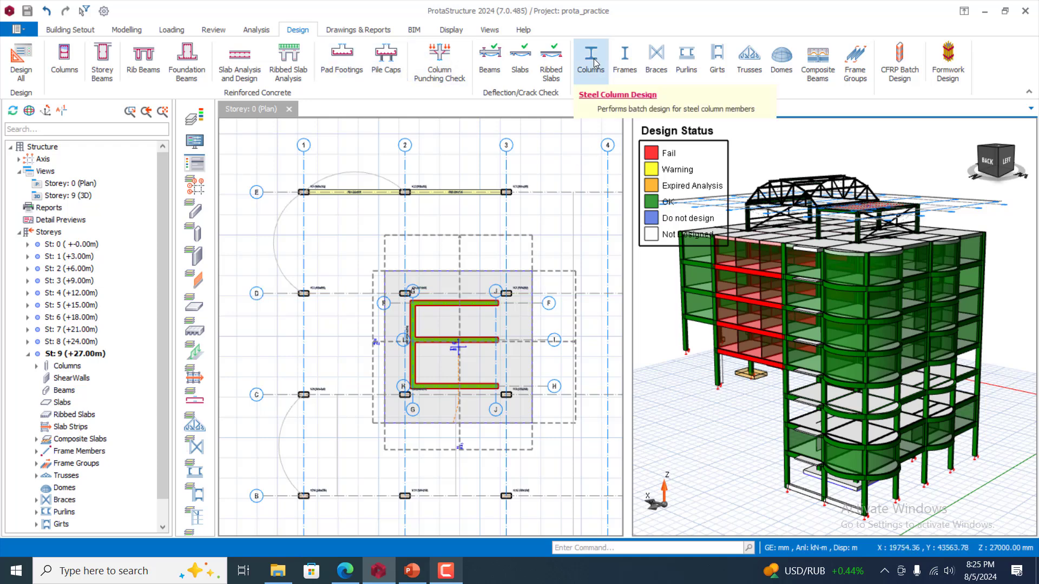
click(590, 71)
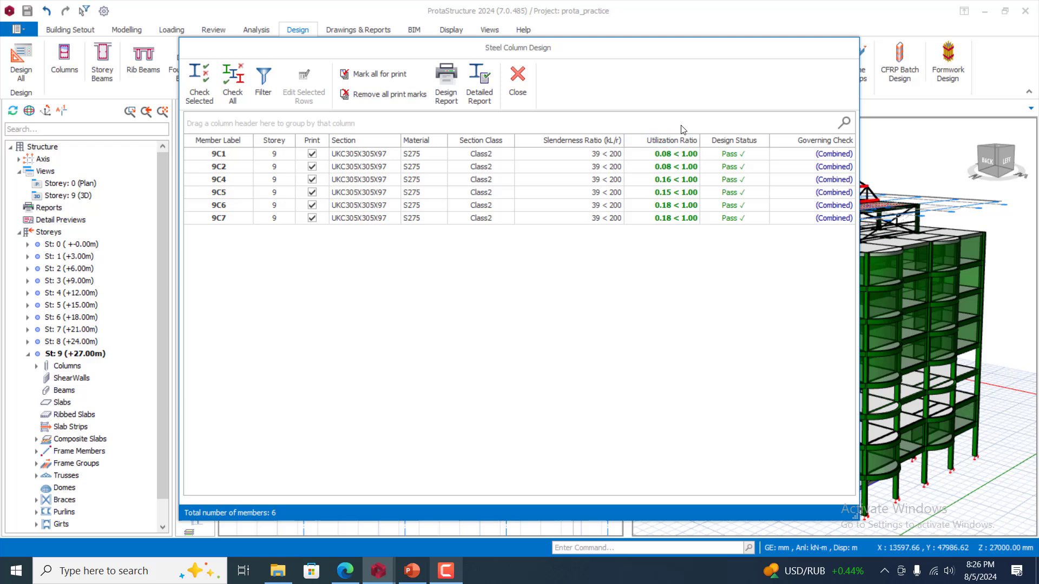
click(518, 79)
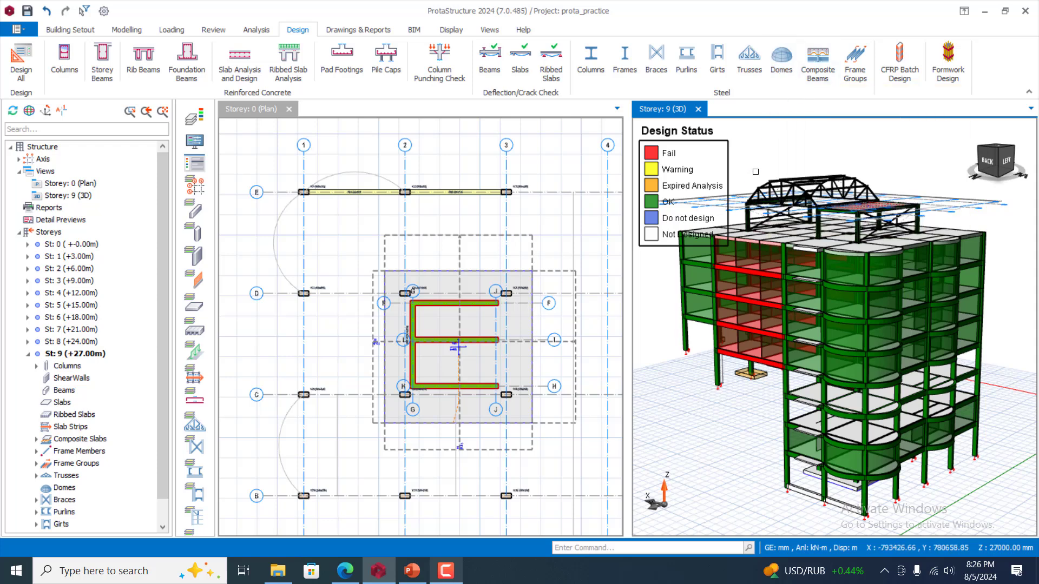
- Examine the design status colours of the building's members from several sides in the 3D view
scroll(915, 301, down, 1)
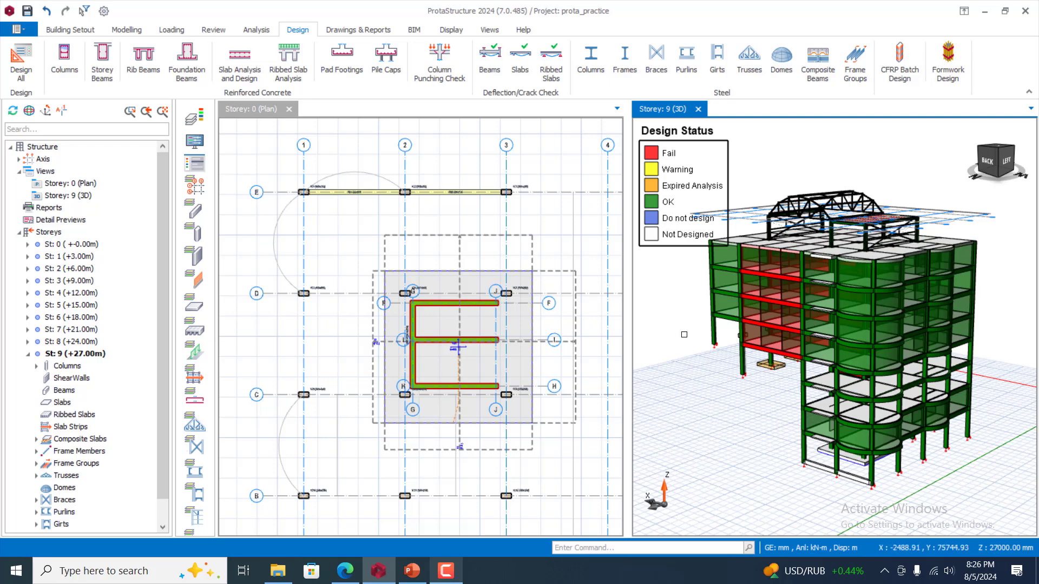
middle_drag(684, 334, 808, 349)
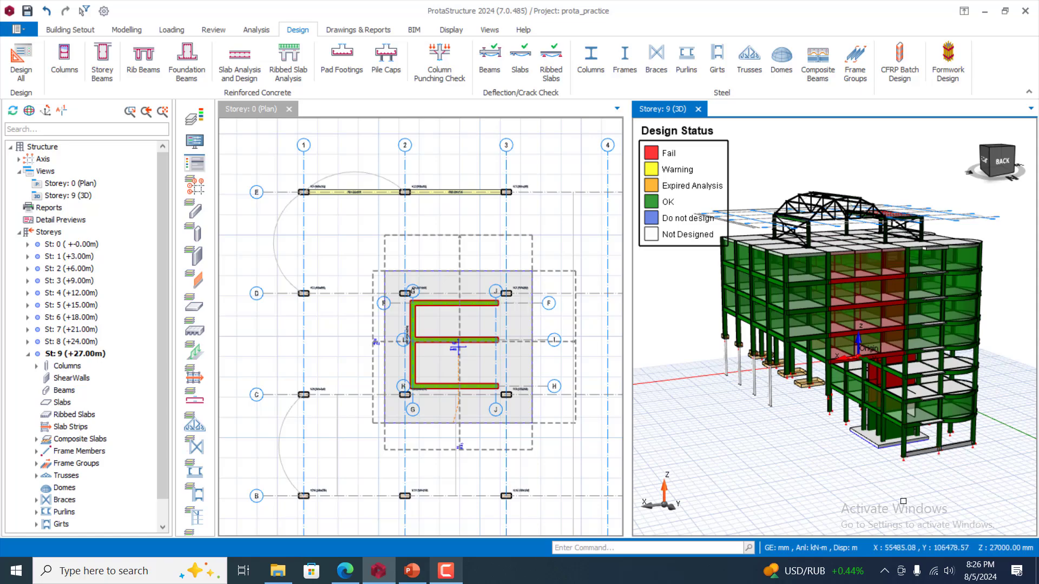
middle_drag(903, 501, 945, 480)
scroll(905, 392, up, 5)
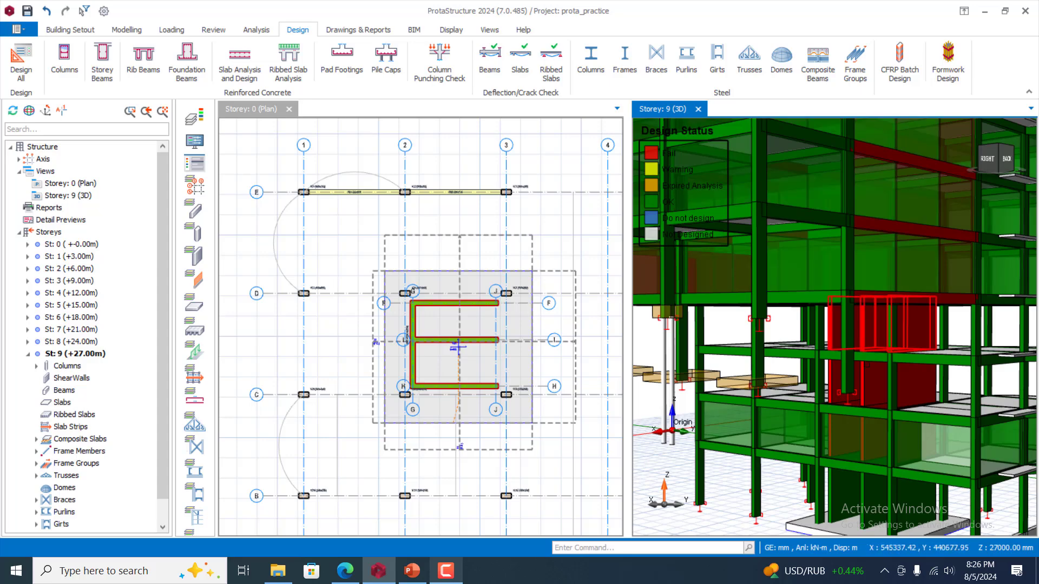
scroll(890, 351, down, 5)
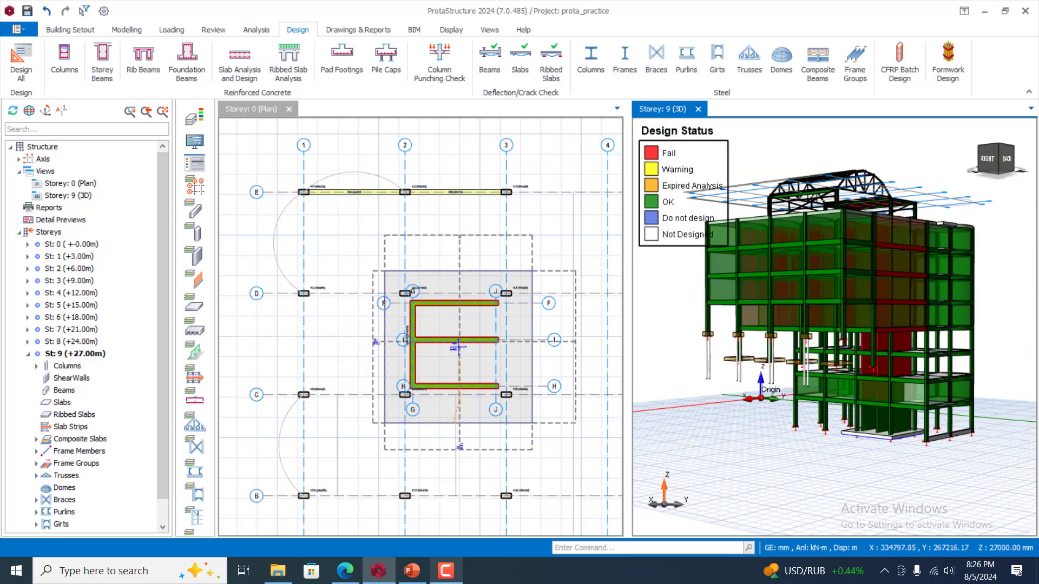
mouse_move(1006, 478)
middle_down()
mouse_move(763, 495)
mouse_move(928, 491)
mouse_move(844, 498)
middle_up()
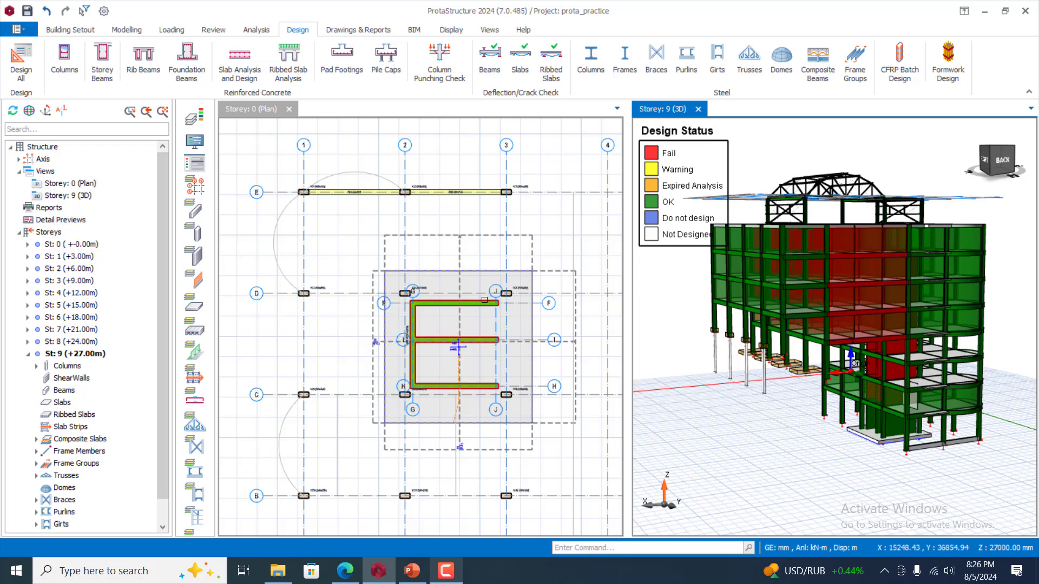
- Select both foundation beams along axis E between axes 1 and 3 and start inserting a strip footing
scroll(392, 239, down, 2)
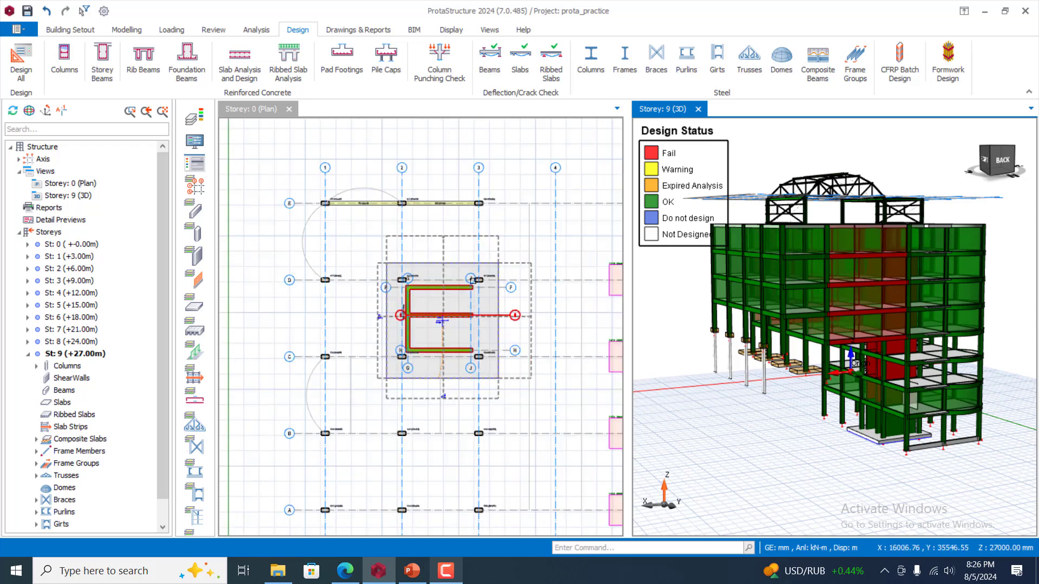
scroll(416, 313, up, 1)
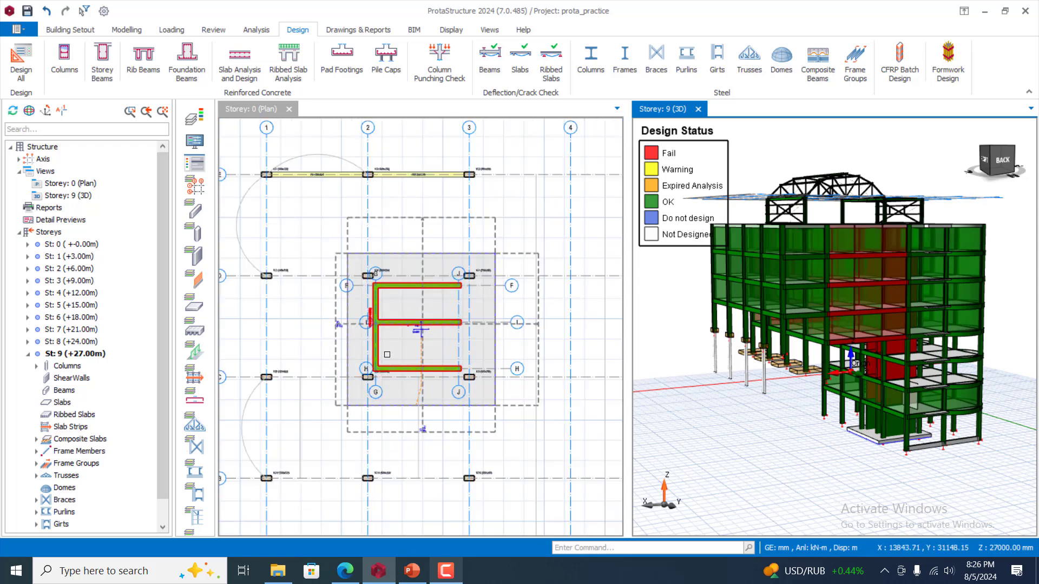
scroll(383, 213, up, 2)
click(379, 205)
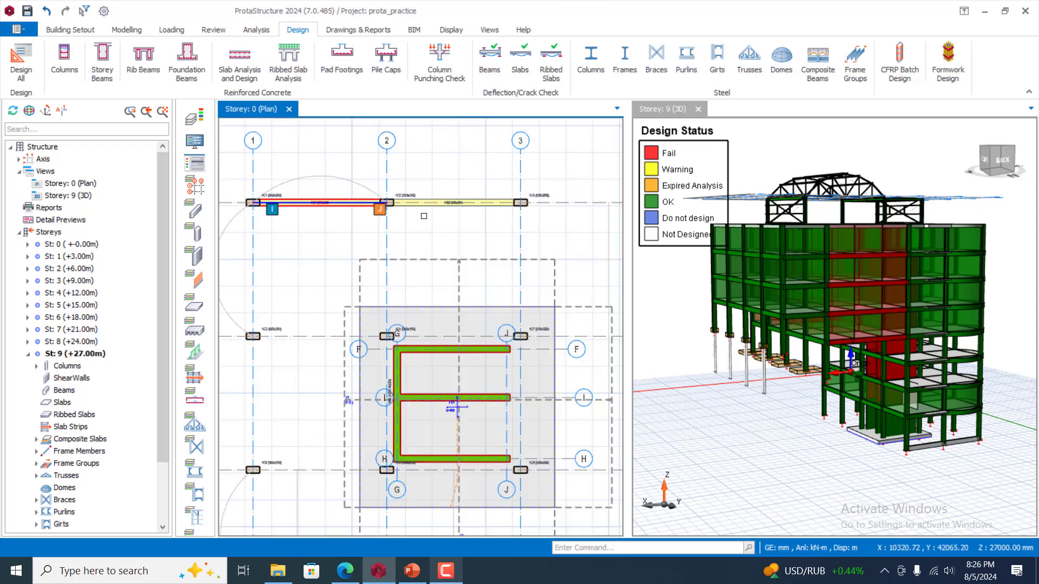
click(455, 201)
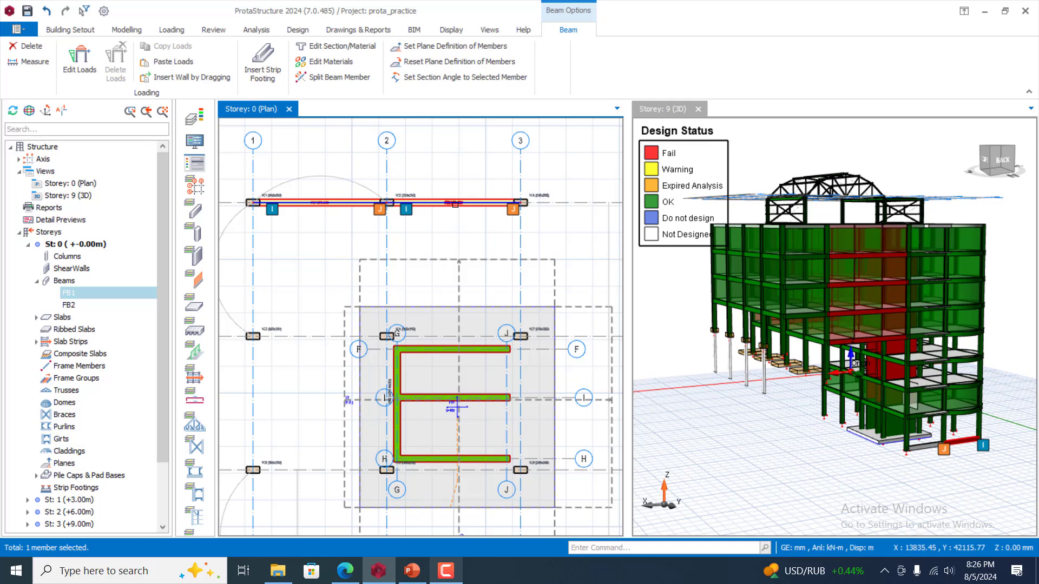
right_click(455, 202)
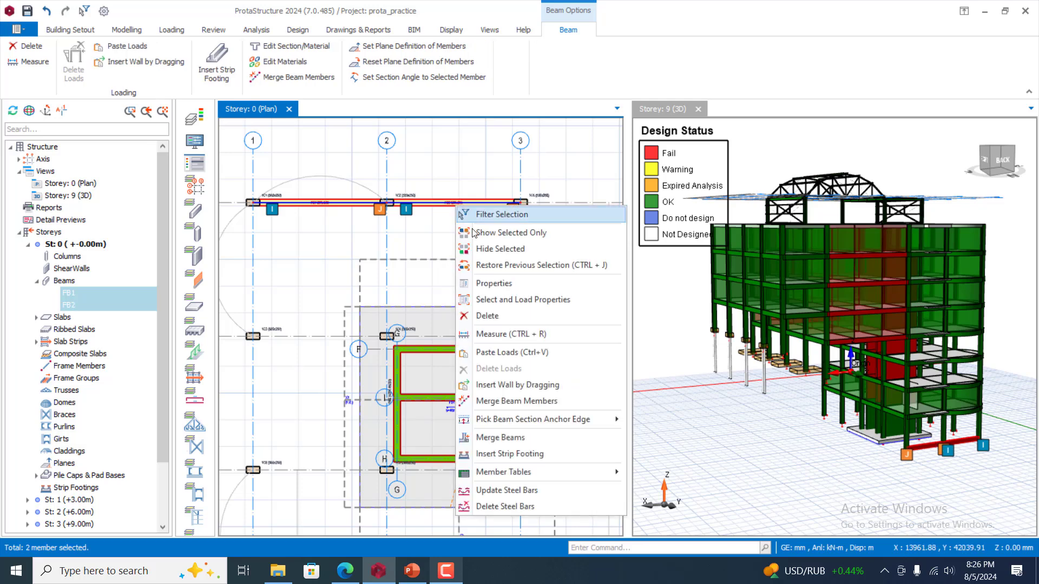
click(515, 455)
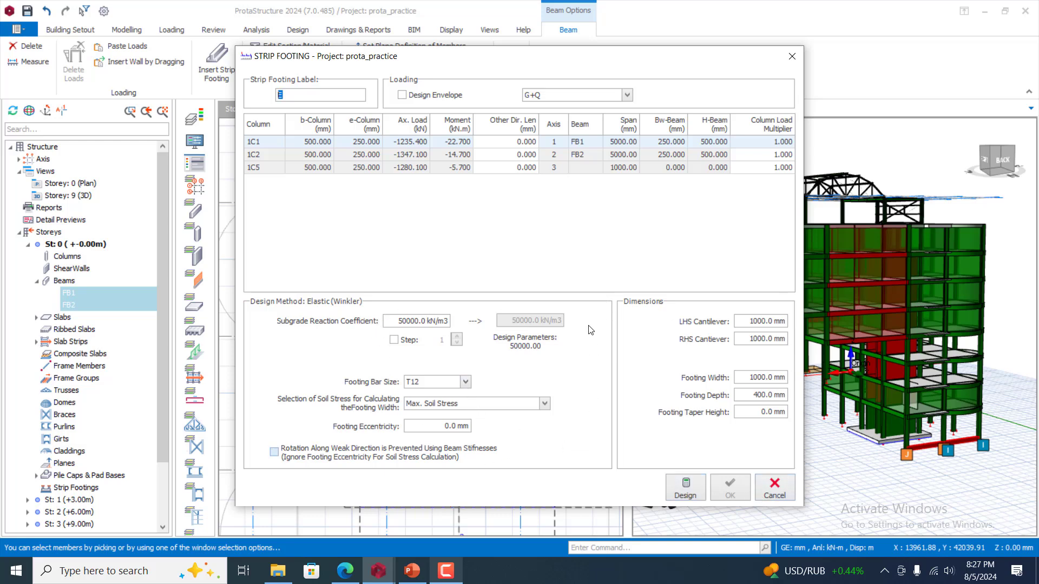
- Enable the design envelope for the strip footing, run its design and insert it with T12 footing bars
click(405, 99)
click(682, 487)
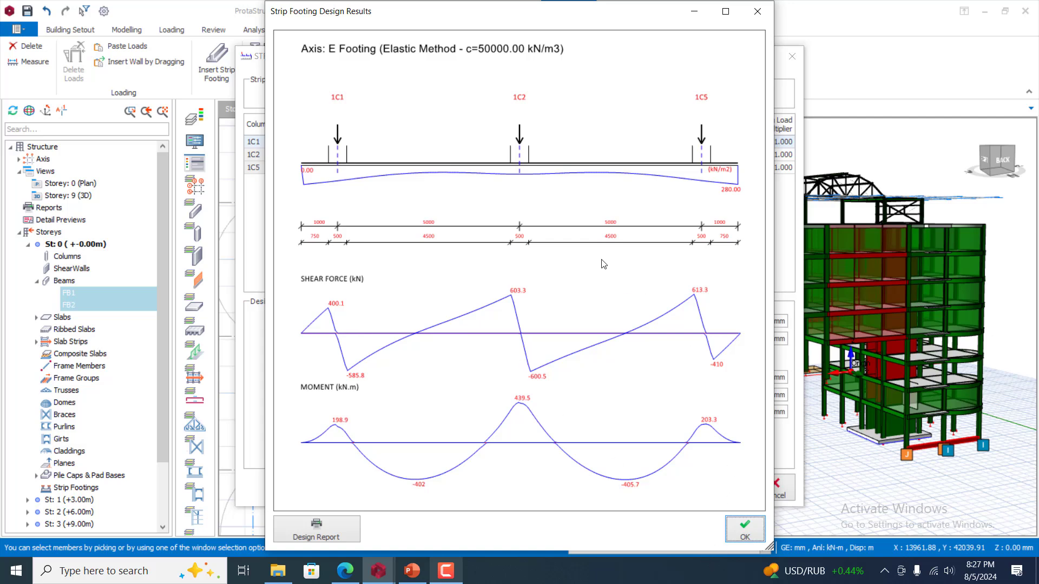
click(738, 527)
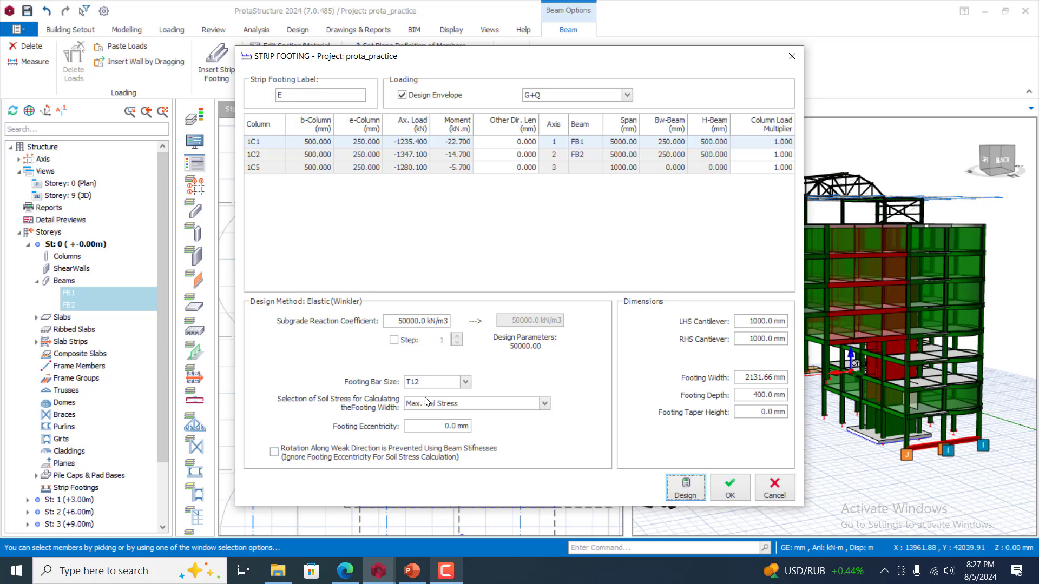
click(466, 382)
click(465, 382)
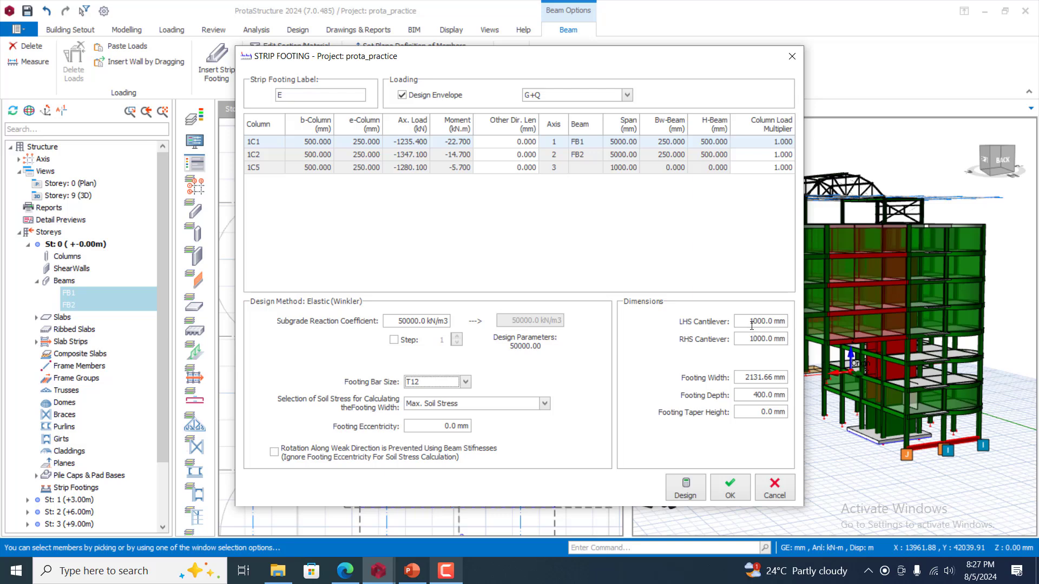
click(725, 485)
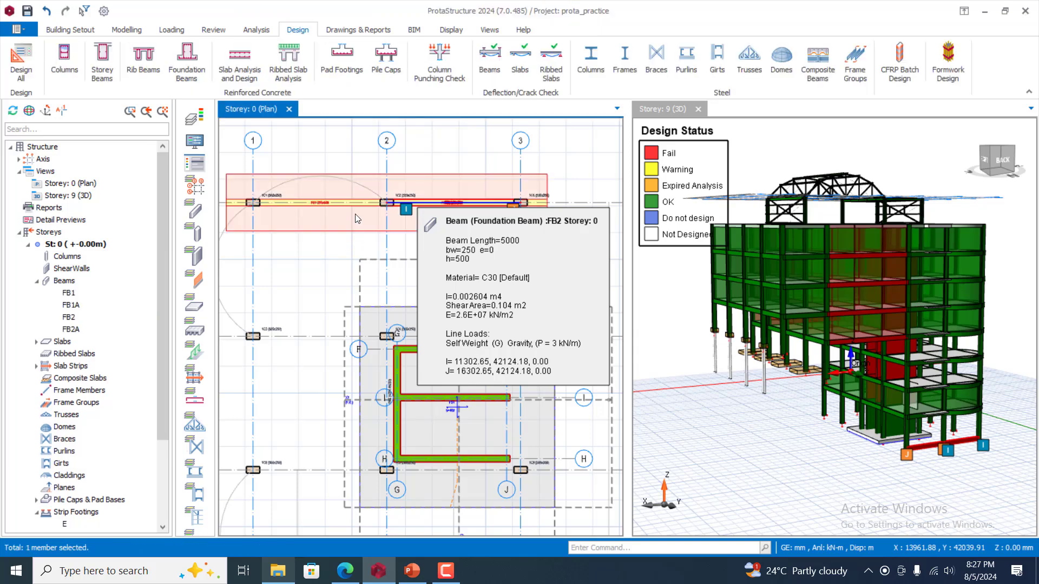
- Examine the strip footing on axis E and the remaining ground-storey columns on the Storey 0 plan
scroll(344, 258, down, 1)
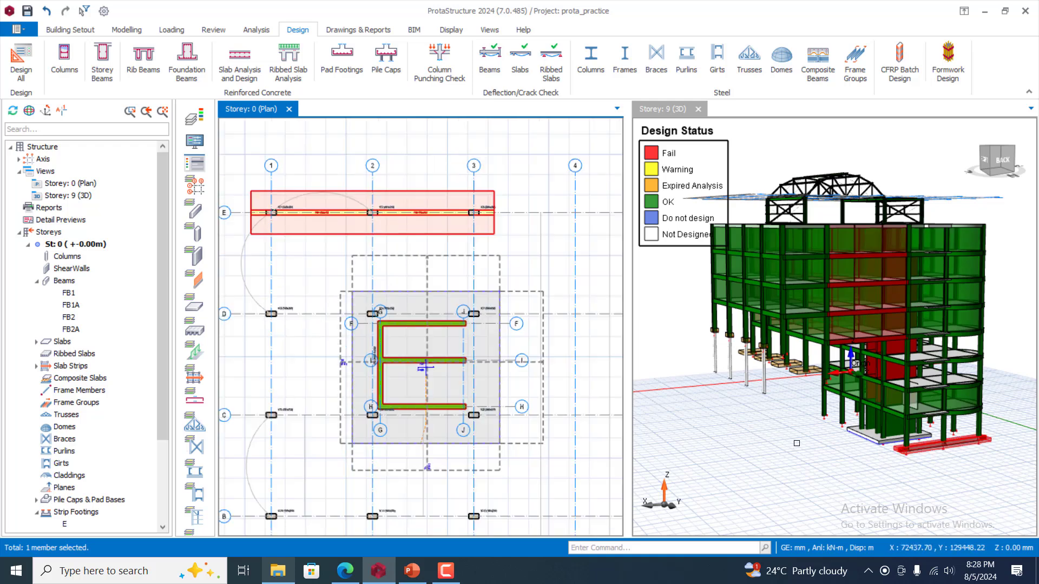
scroll(495, 286, down, 3)
scroll(477, 337, up, 3)
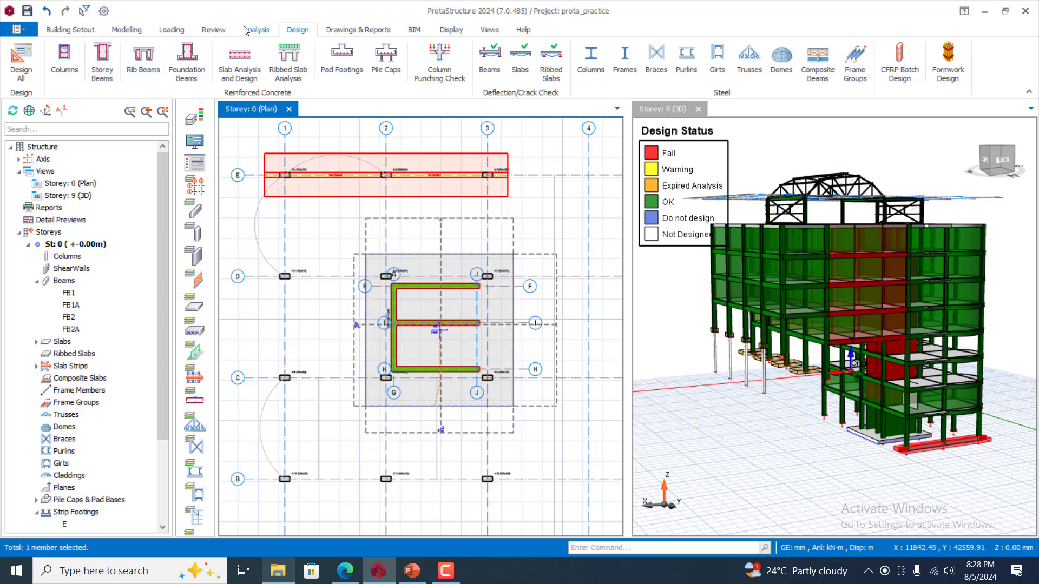
scroll(357, 260, down, 3)
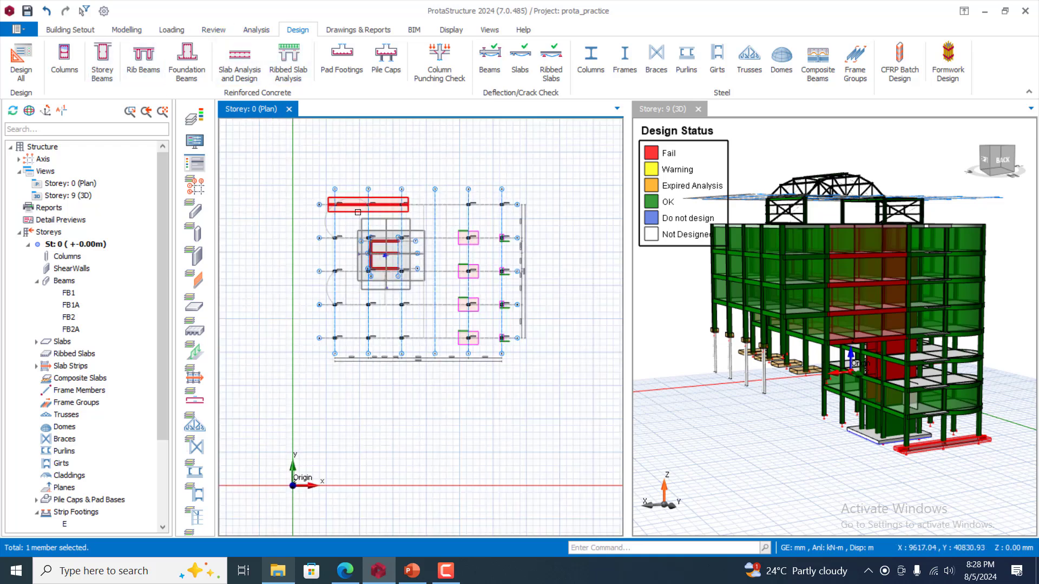
scroll(348, 369, up, 1)
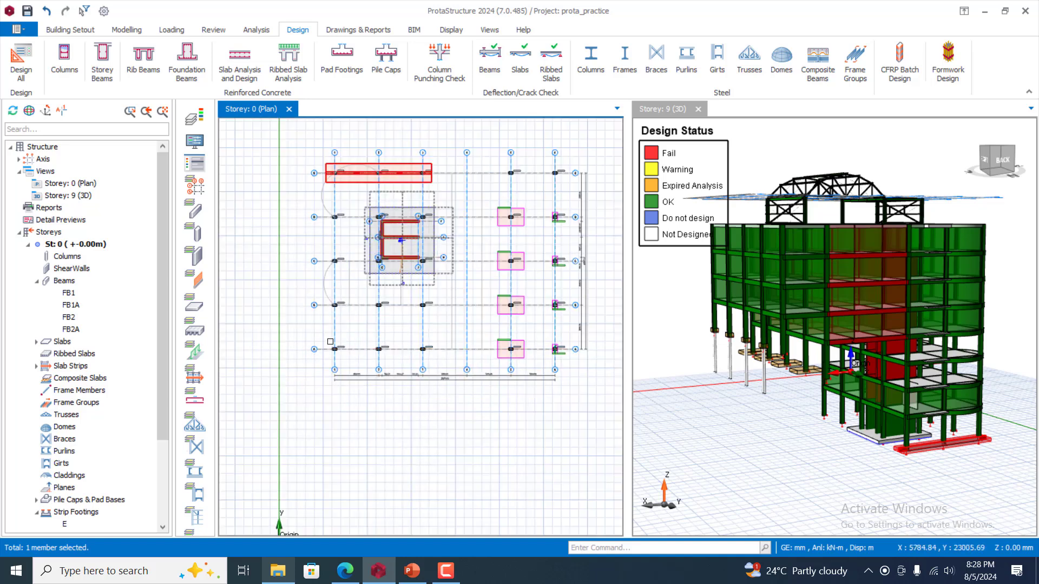
scroll(336, 319, up, 1)
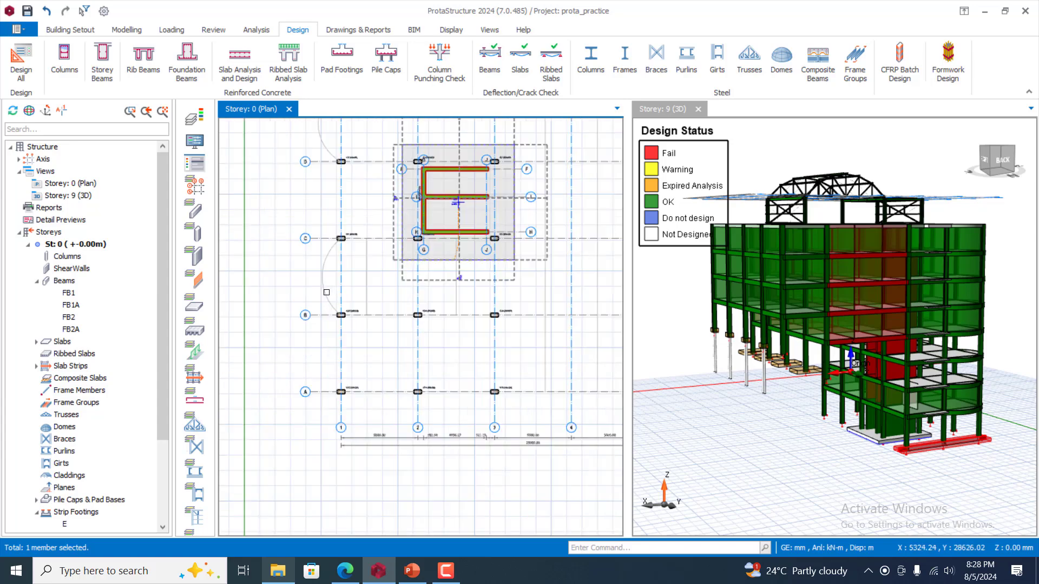
scroll(347, 315, up, 1)
scroll(459, 344, up, 2)
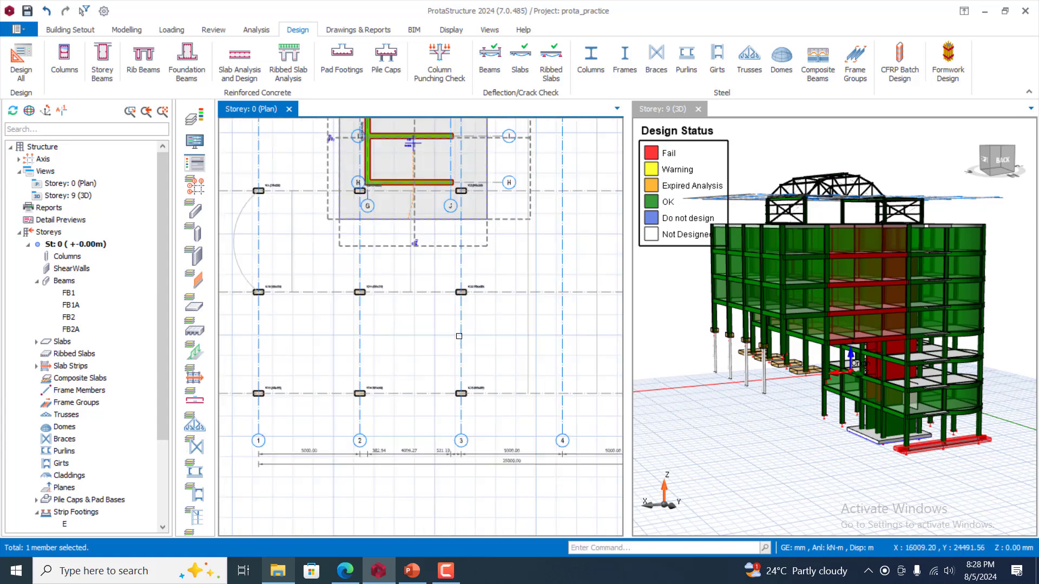
scroll(458, 343, down, 1)
scroll(396, 301, up, 1)
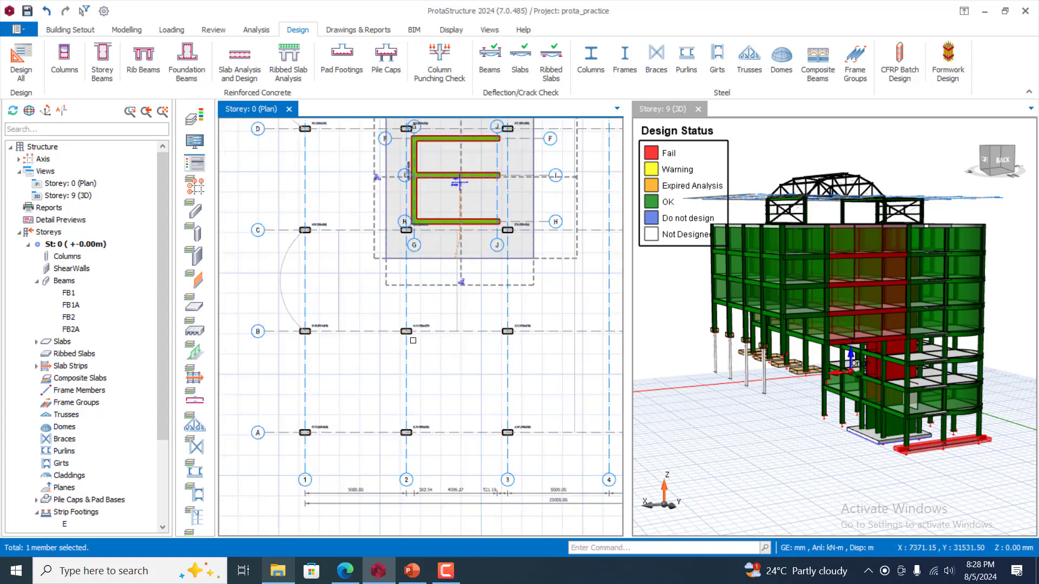
- Select columns 1C11 and 1C12 on axis B, view the available pad footing and pile cap options, and clear the selection
scroll(396, 299, up, 1)
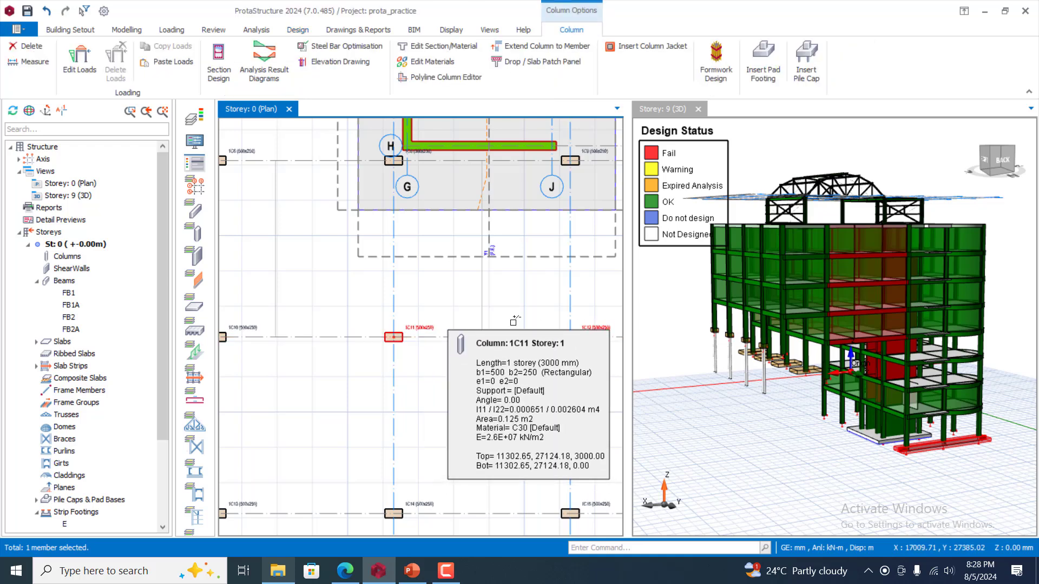
click(595, 328)
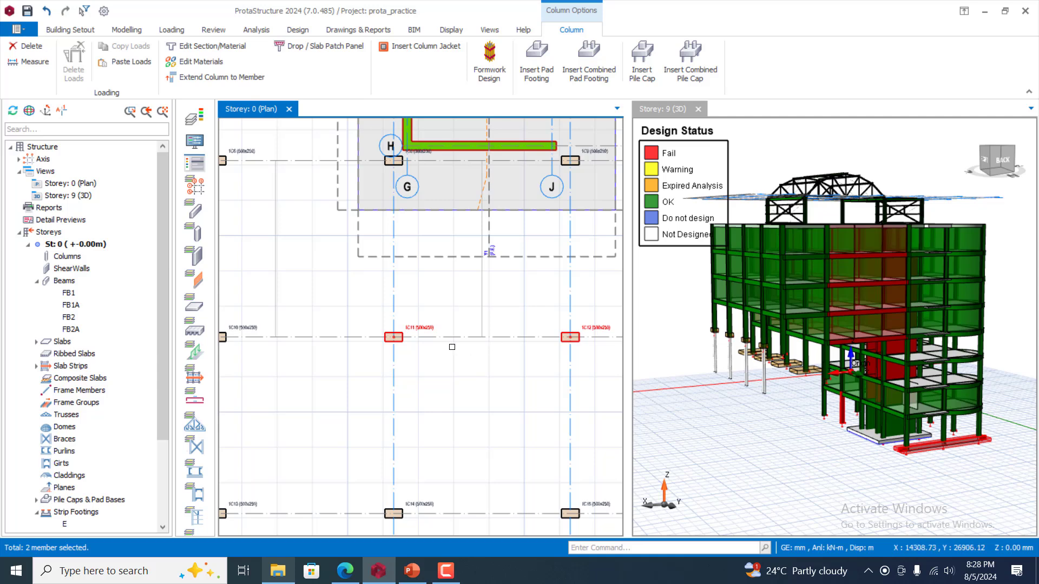
scroll(580, 334, up, 2)
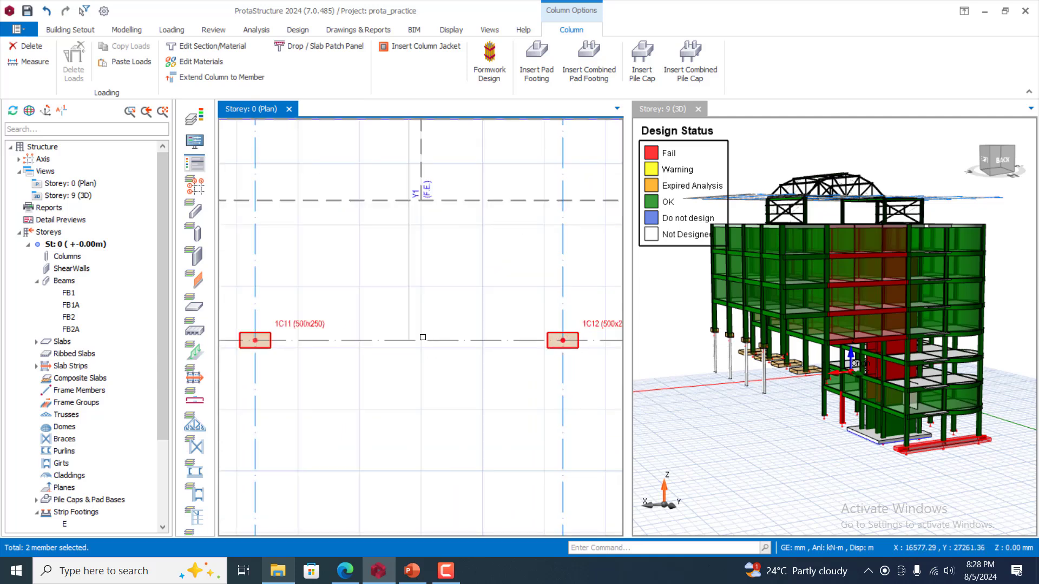
right_click(314, 324)
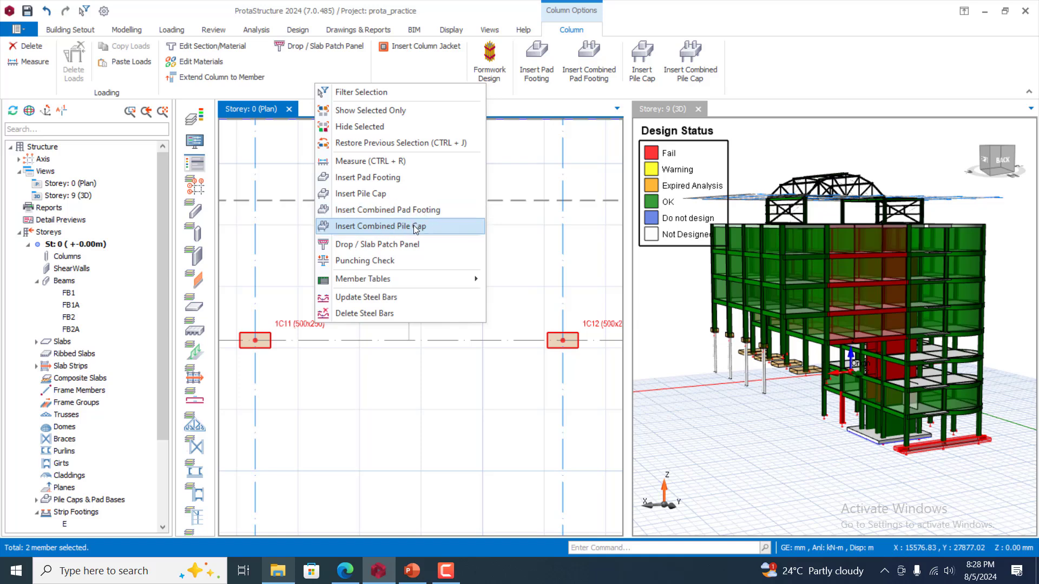
click(516, 181)
click(298, 30)
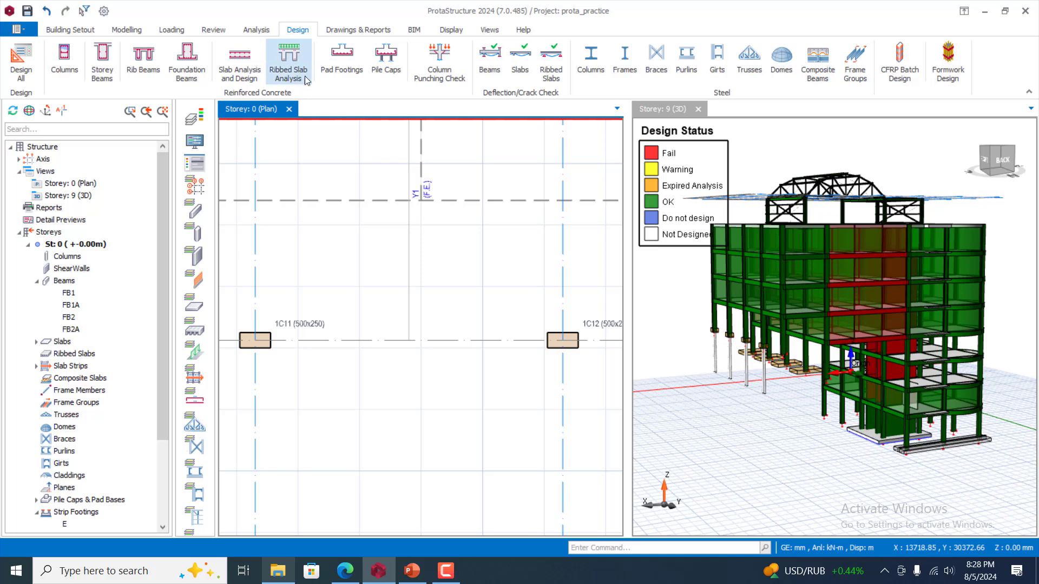
click(120, 34)
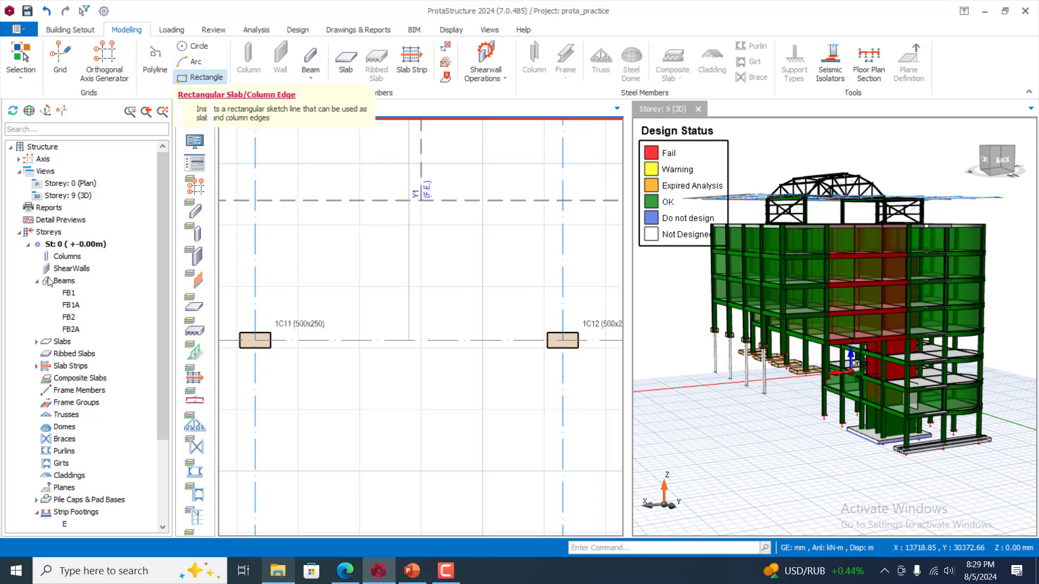
- Open the plan view of St: 1 (+3.00m) in place of the Storey 0 plan
scroll(111, 321, down, 3)
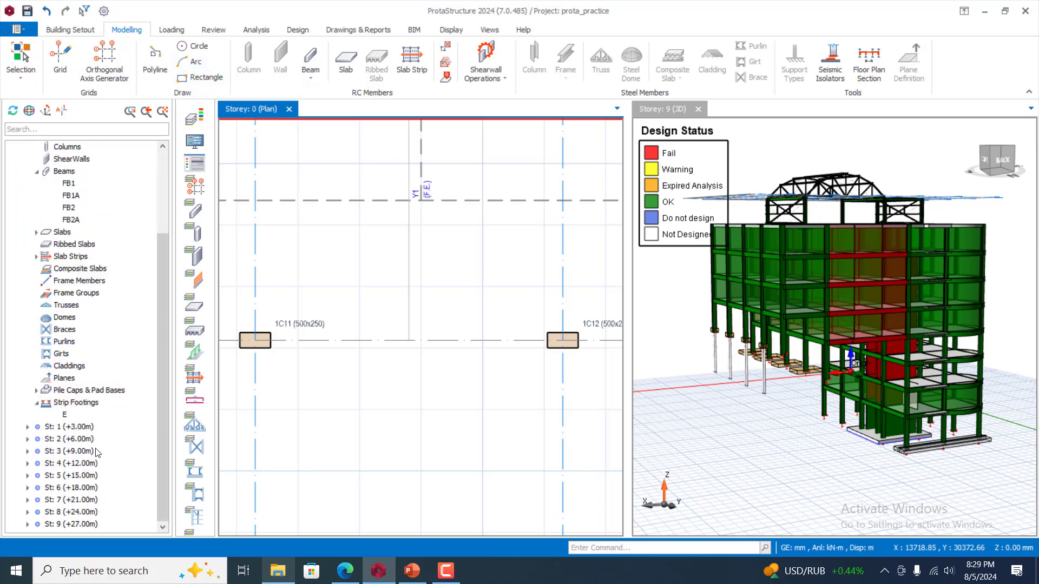
click(72, 428)
double_click(72, 427)
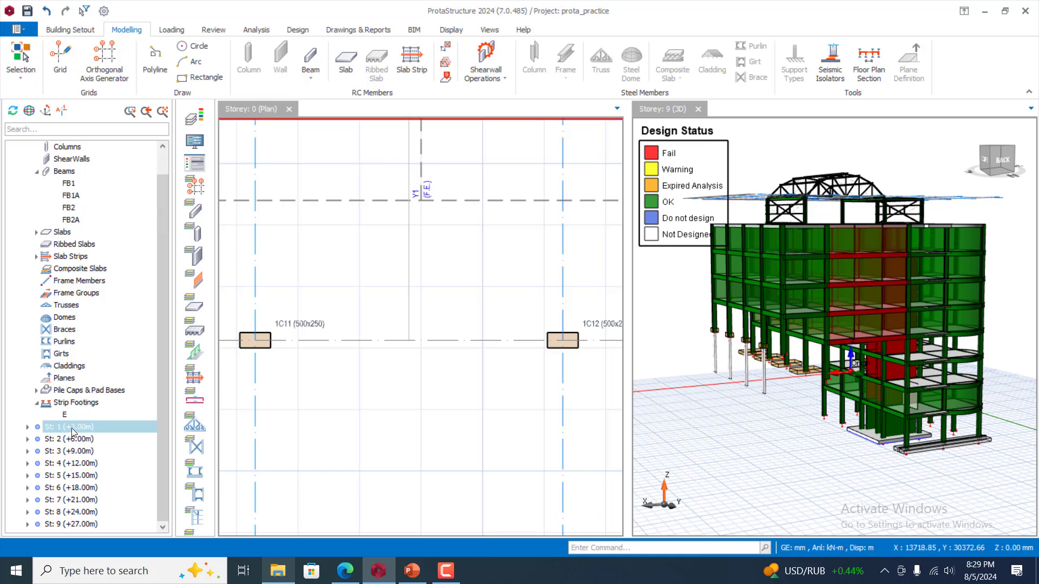
scroll(532, 317, down, 3)
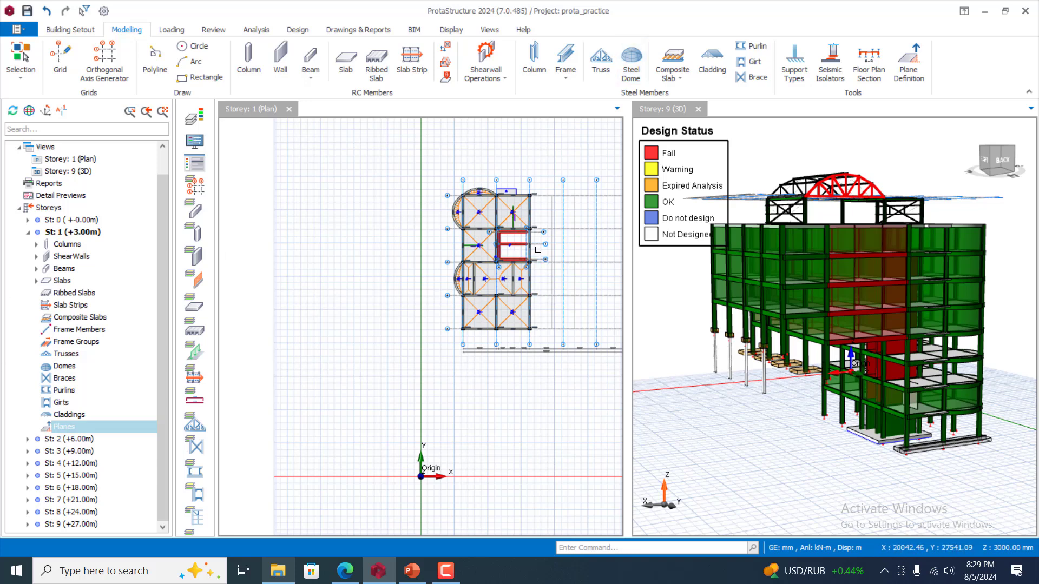
scroll(560, 208, up, 2)
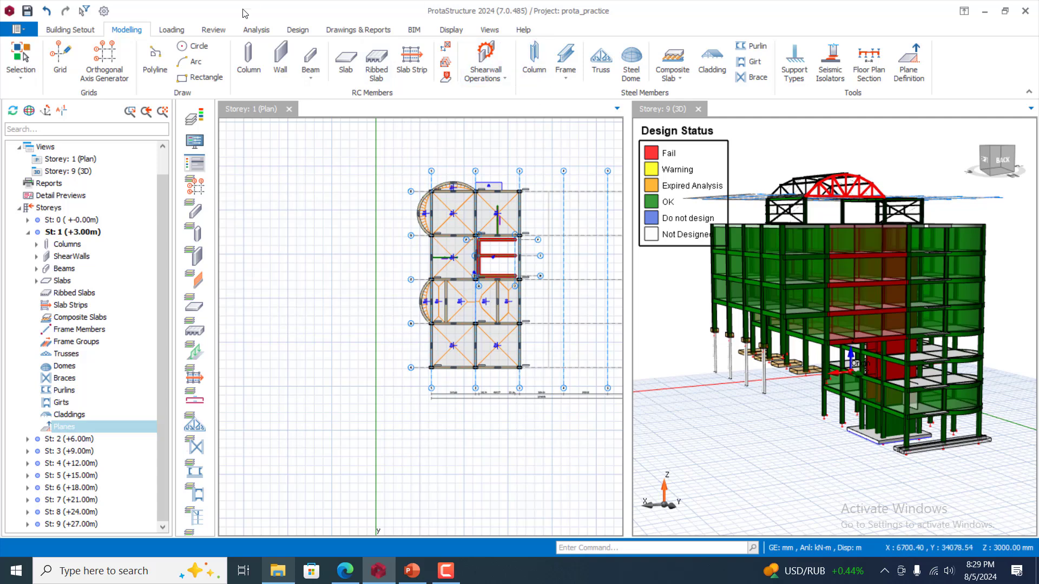
- Export the model to ProtaSteel for steel detailing, close the import log and switch to the ProtaSteel project
click(377, 31)
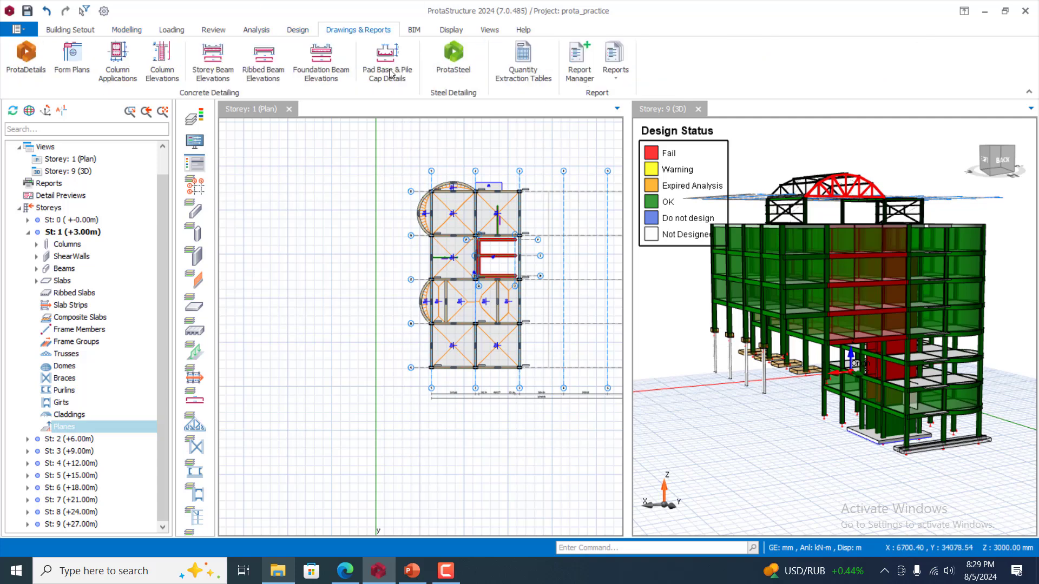
click(454, 55)
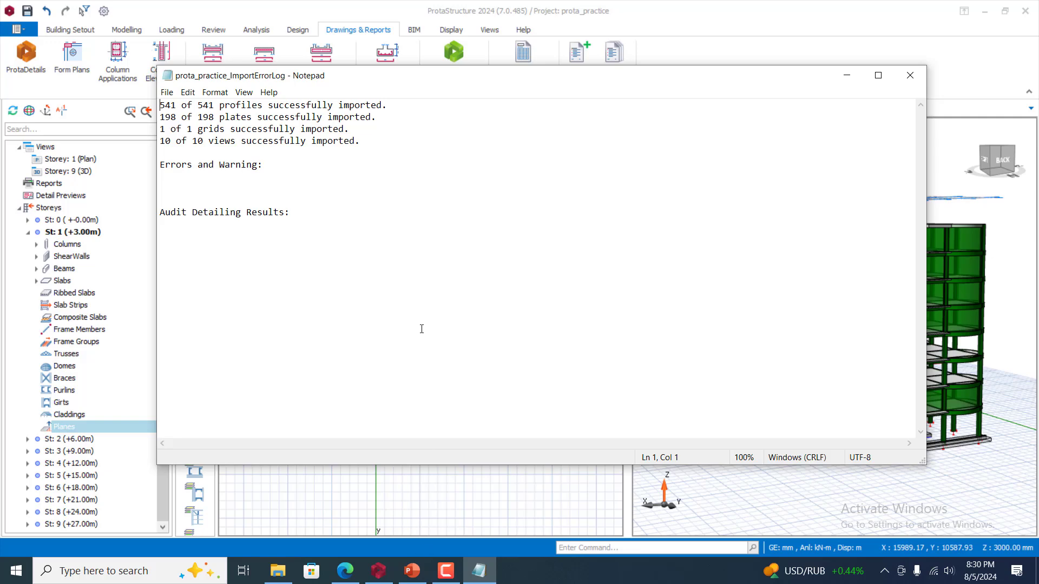
click(911, 77)
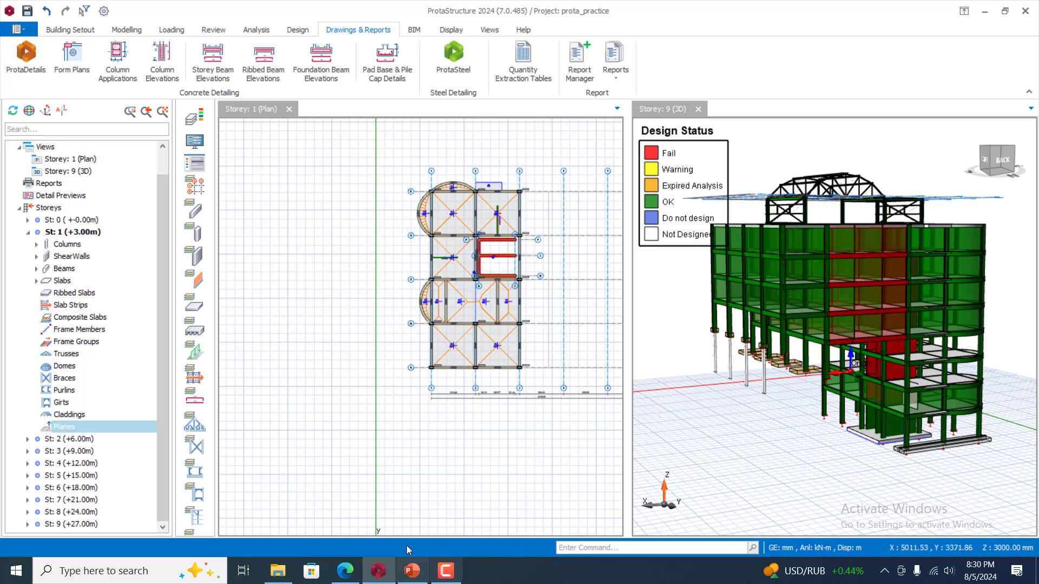
click(981, 16)
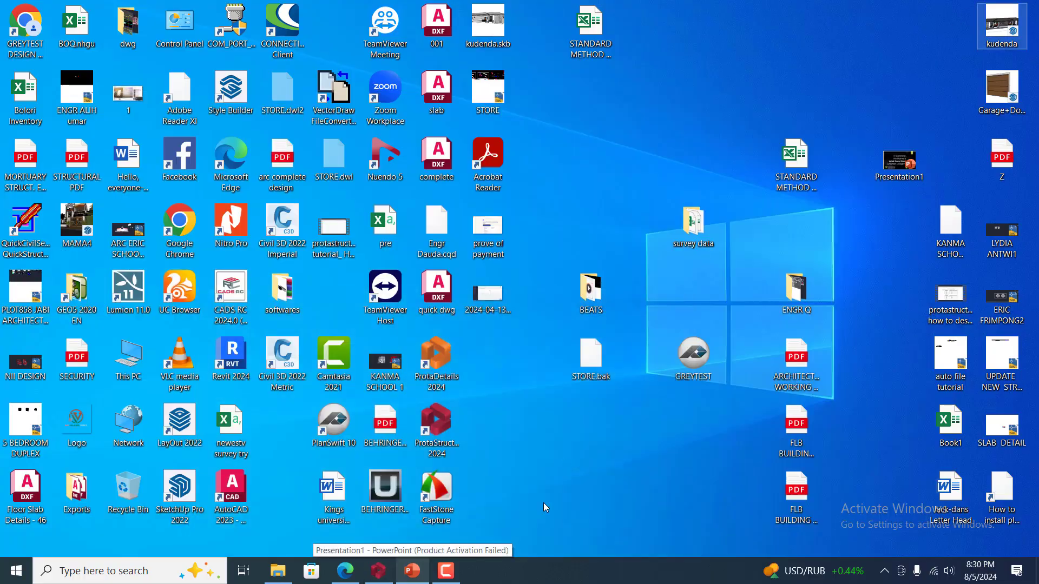
click(380, 570)
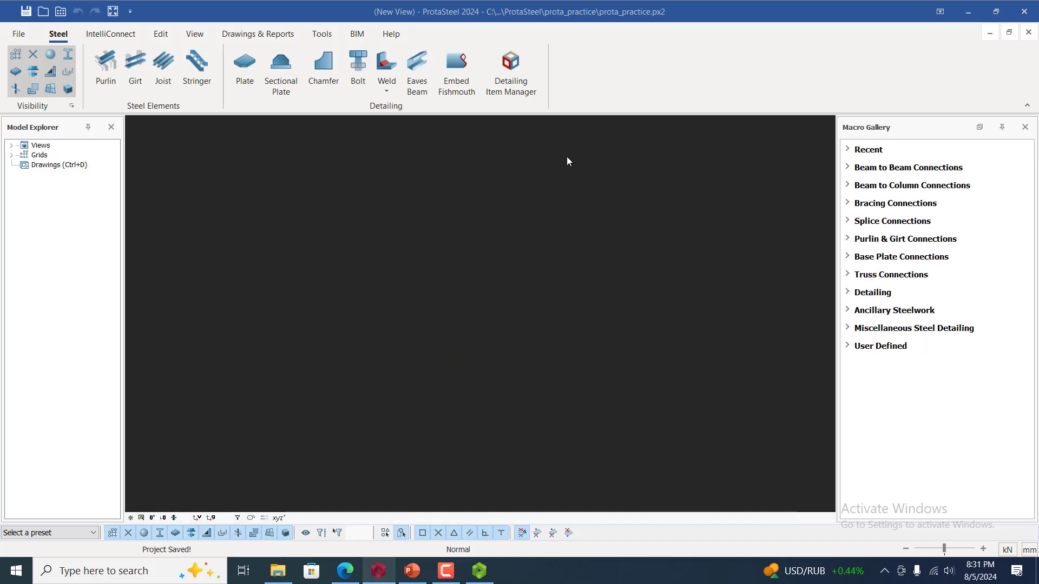
key(ctrl+d)
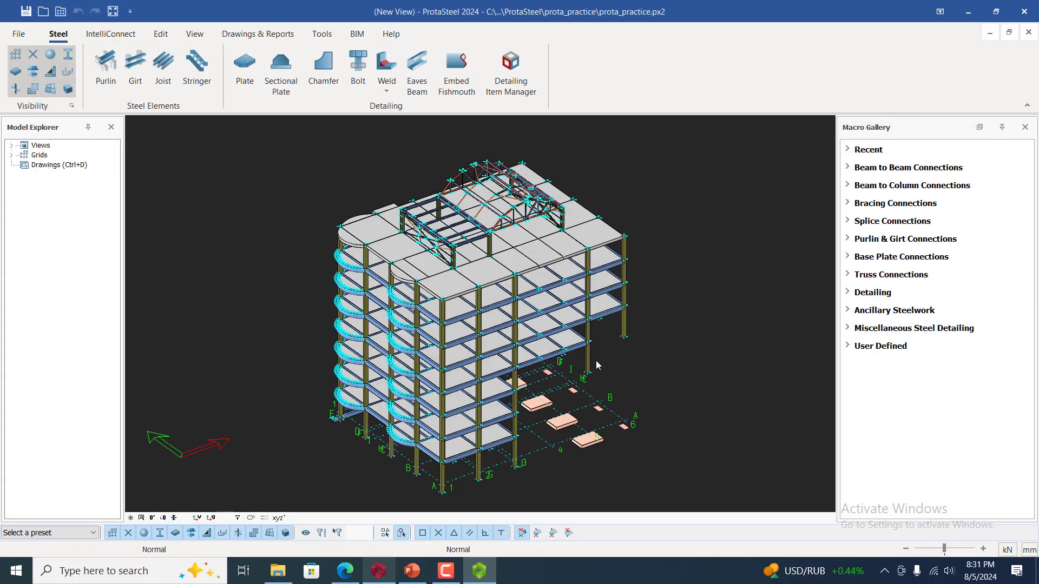
- Examine the imported 3D building model from several angles, focusing on the steel trusses and purlins on the roof
scroll(645, 367, up, 2)
ctrl+middle_drag(663, 385, 635, 391)
scroll(633, 371, down, 2)
scroll(630, 371, down, 3)
scroll(753, 397, up, 2)
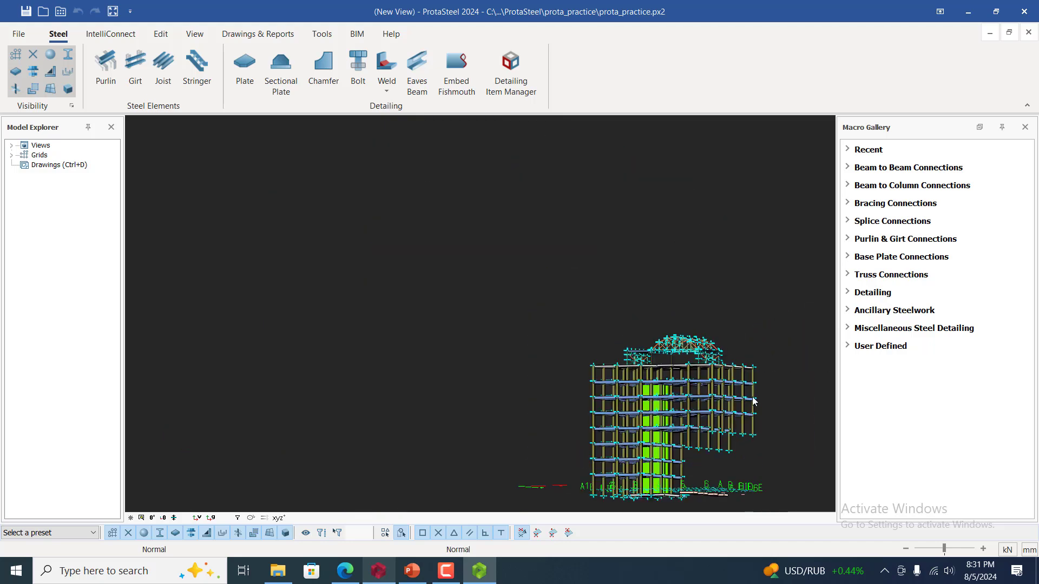
scroll(755, 402, up, 4)
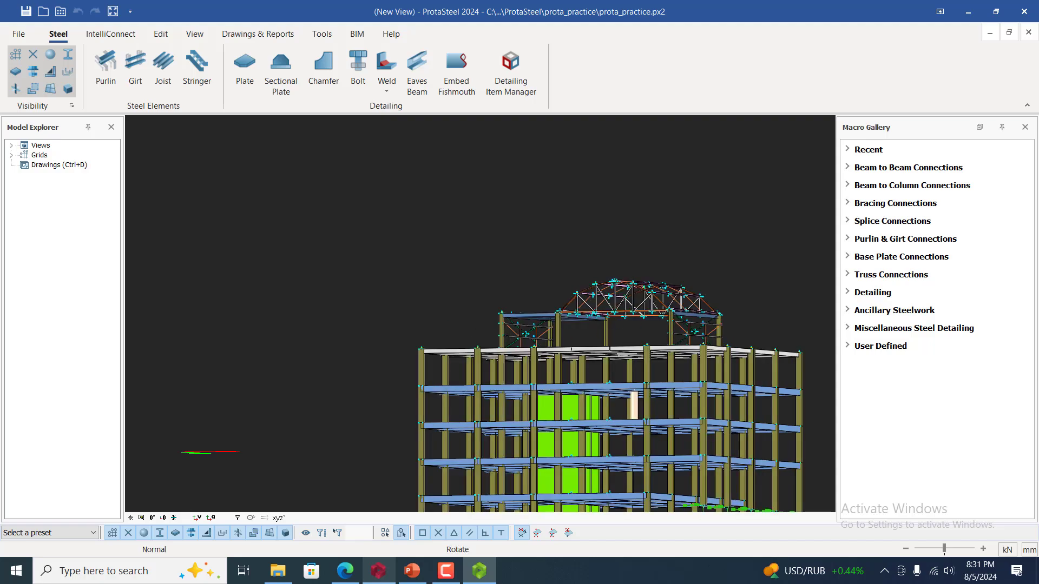
mouse_move(634, 391)
ctrl+middle_down()
mouse_move(644, 427)
mouse_move(677, 449)
mouse_move(638, 405)
ctrl+middle_up()
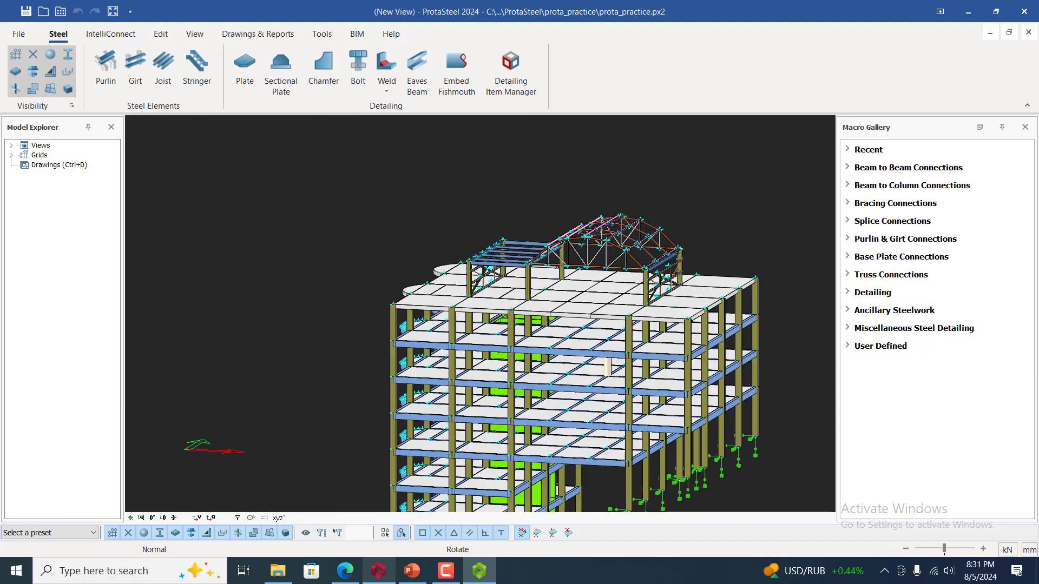
scroll(611, 186, up, 4)
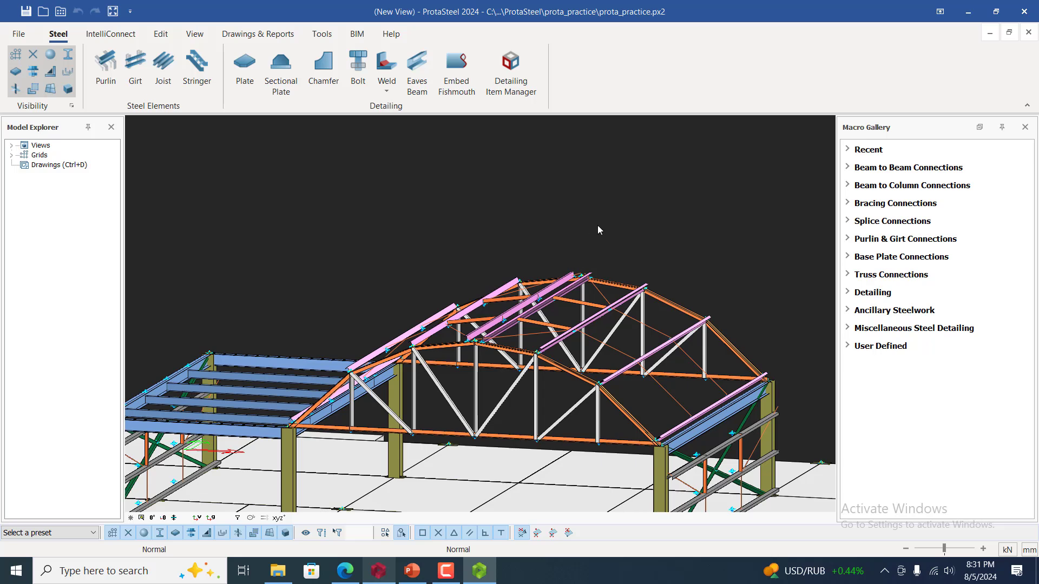
scroll(597, 226, down, 3)
scroll(609, 260, up, 2)
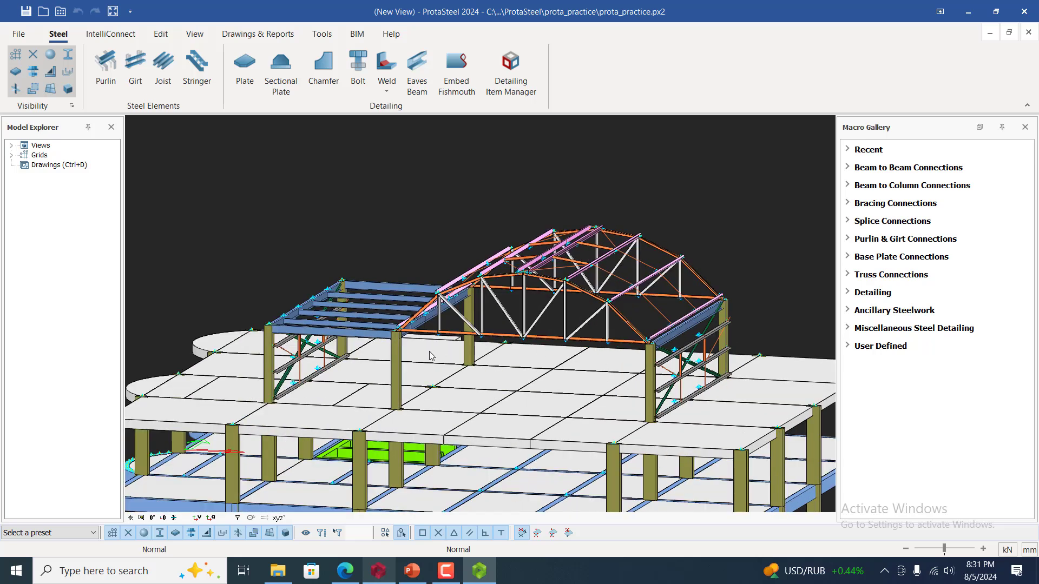
- Select the whole rooftop steel structure, including its trusses, purlins, beams, bracing and columns
drag(213, 142, 771, 425)
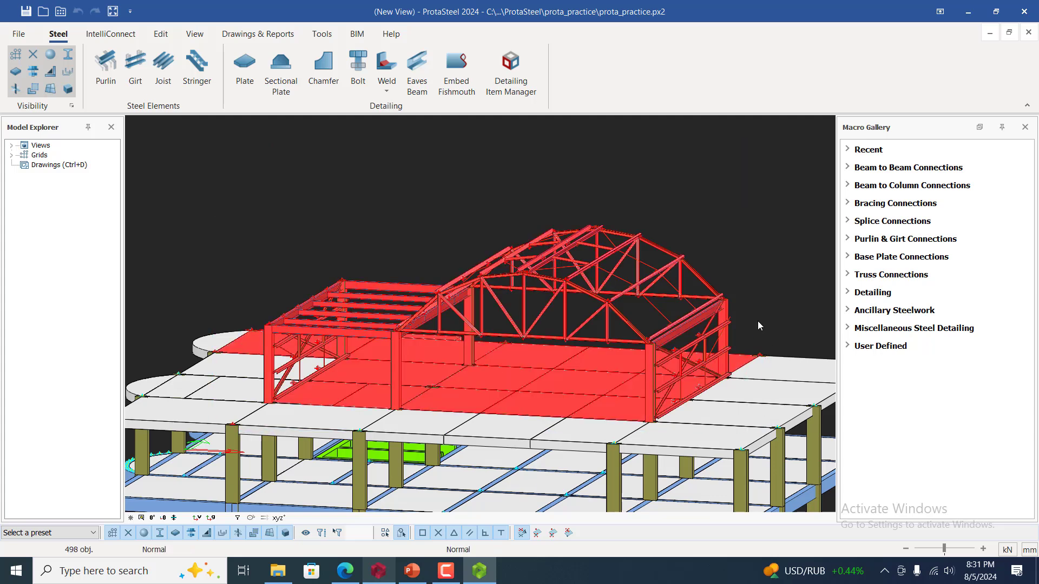
scroll(663, 309, up, 4)
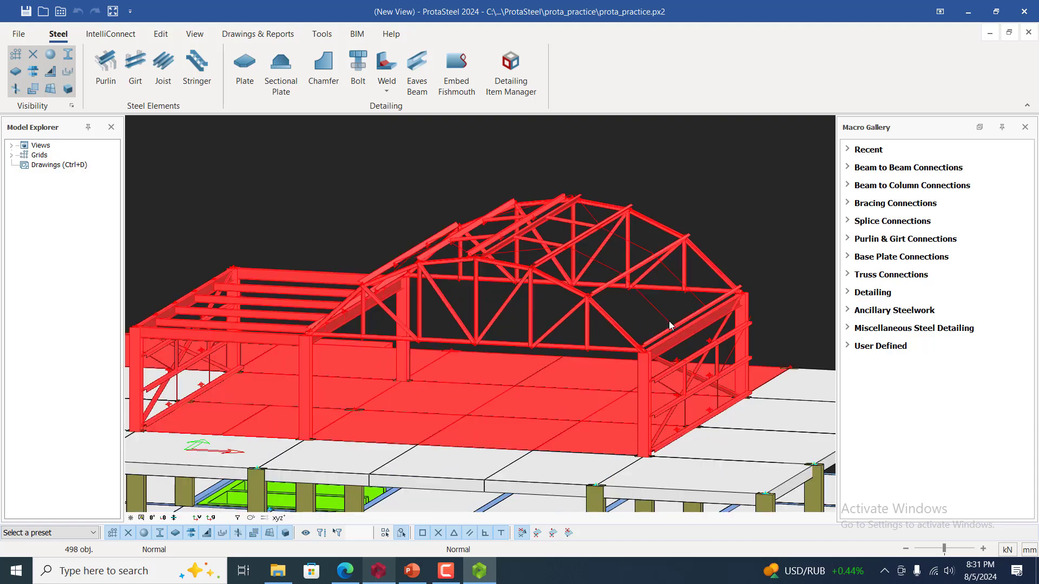
scroll(622, 303, down, 6)
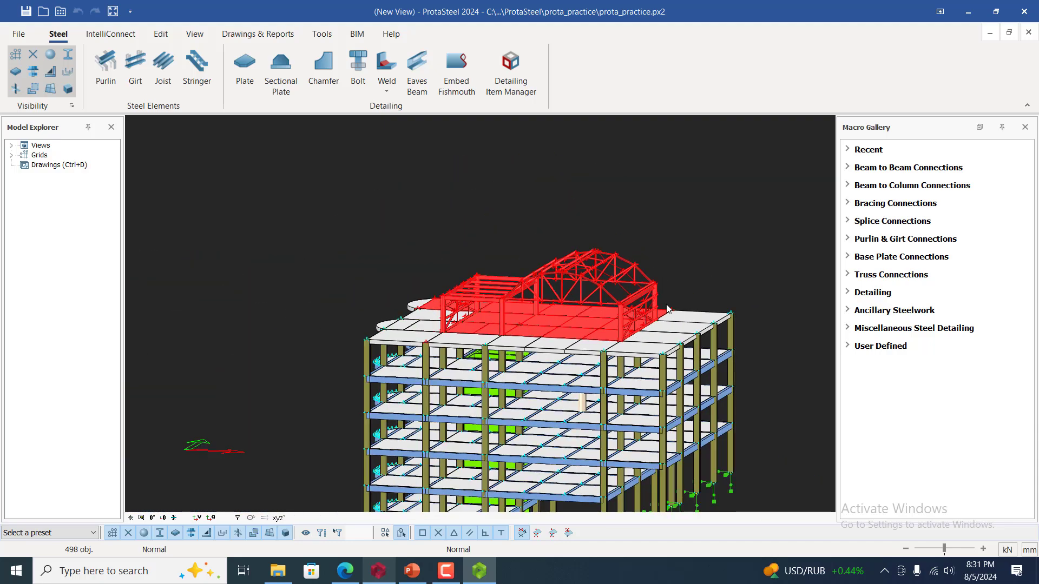
scroll(498, 306, up, 5)
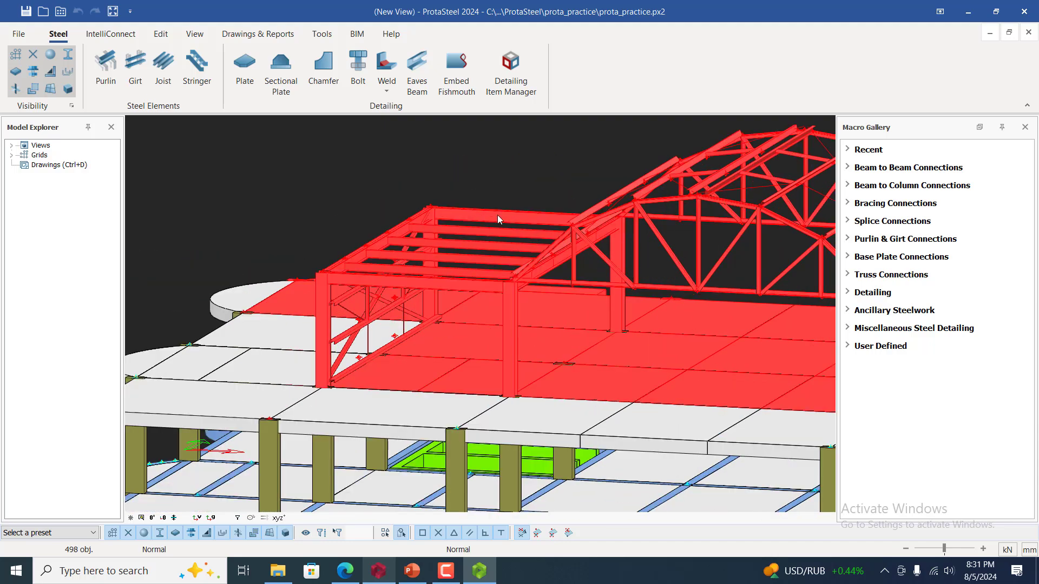
scroll(566, 340, down, 2)
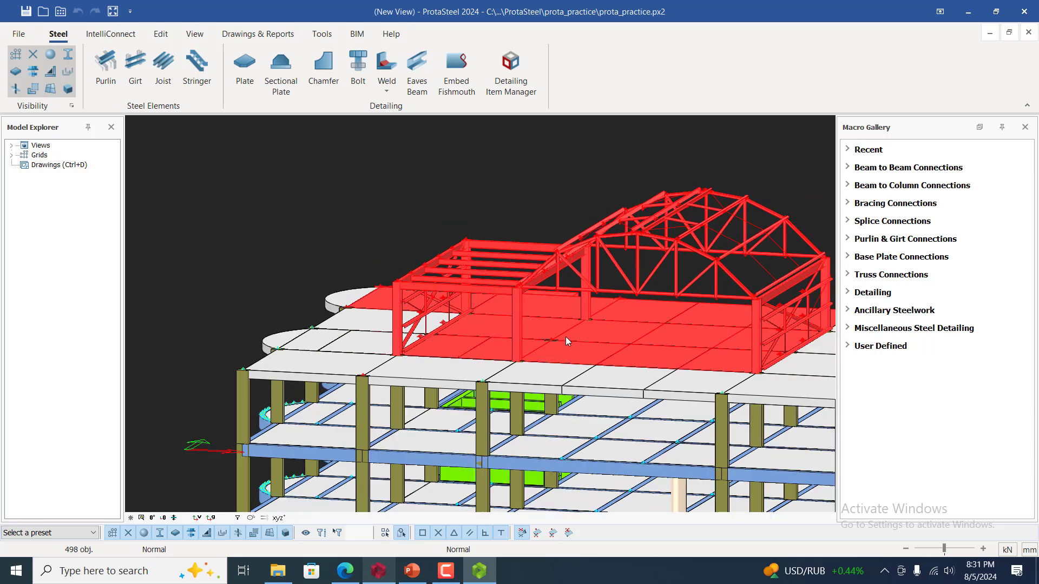
scroll(595, 303, down, 4)
scroll(656, 283, up, 2)
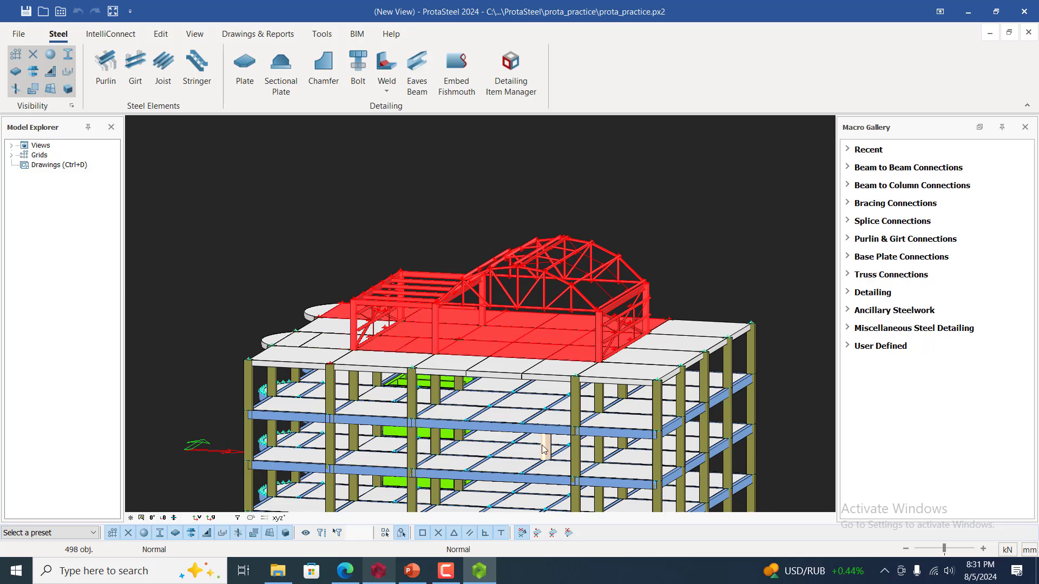
scroll(540, 263, up, 5)
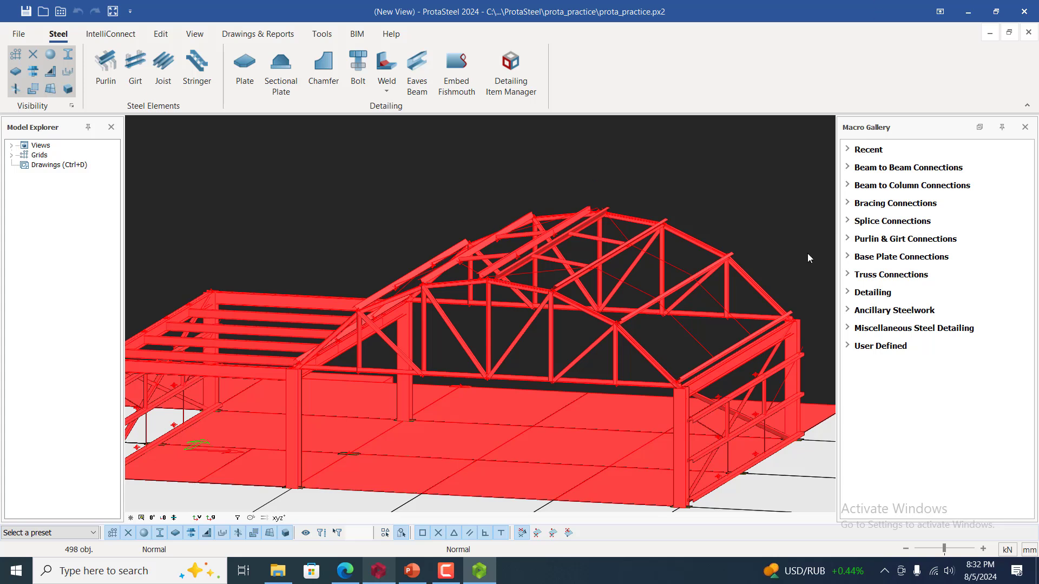
- Create IntelliConnect purlin connections on the selected roof steel using the Auto connection type, and close the connection log
right_click(672, 378)
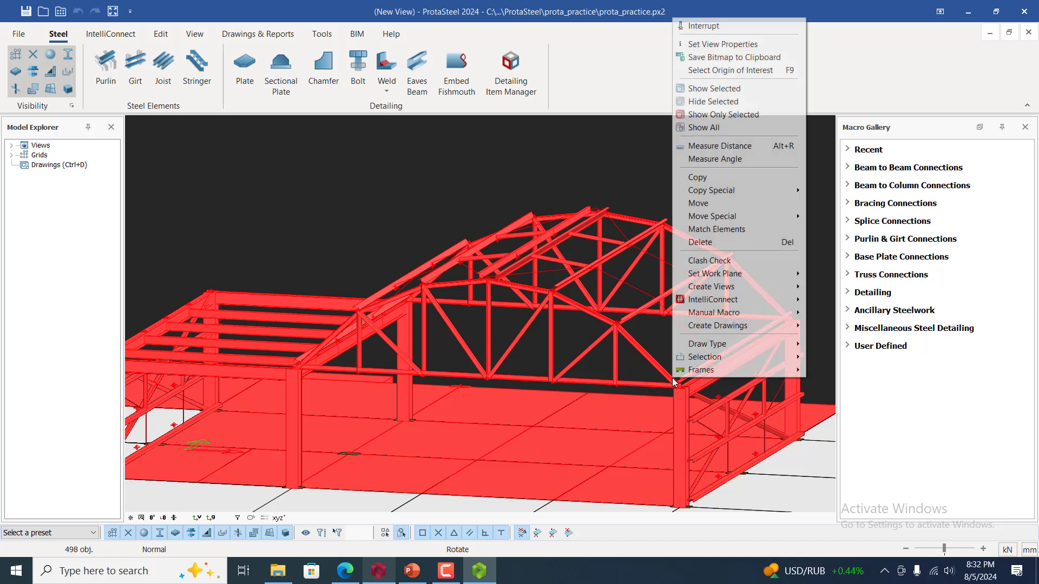
mouse_move(757, 304)
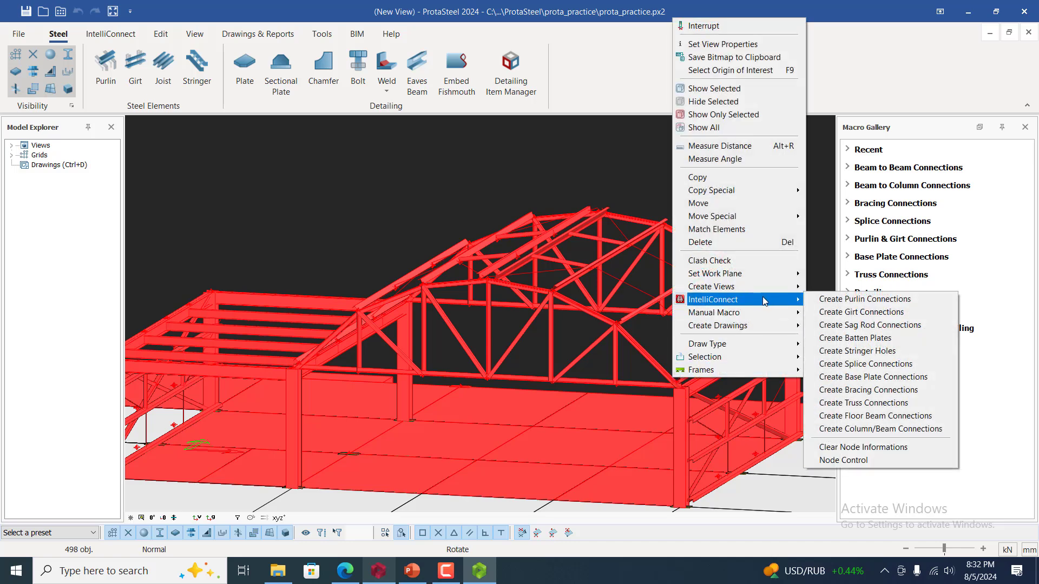
click(835, 301)
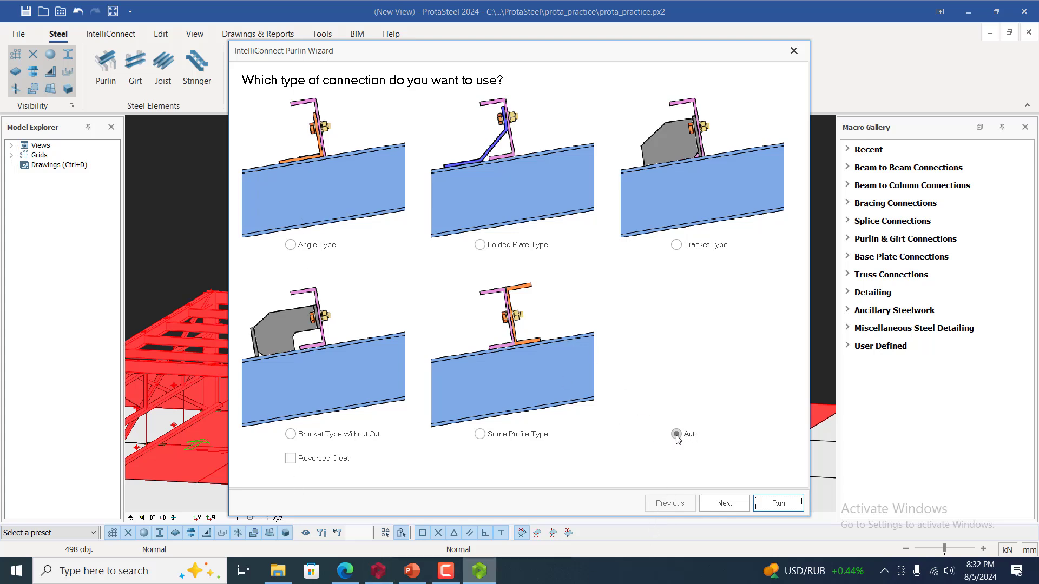
click(730, 504)
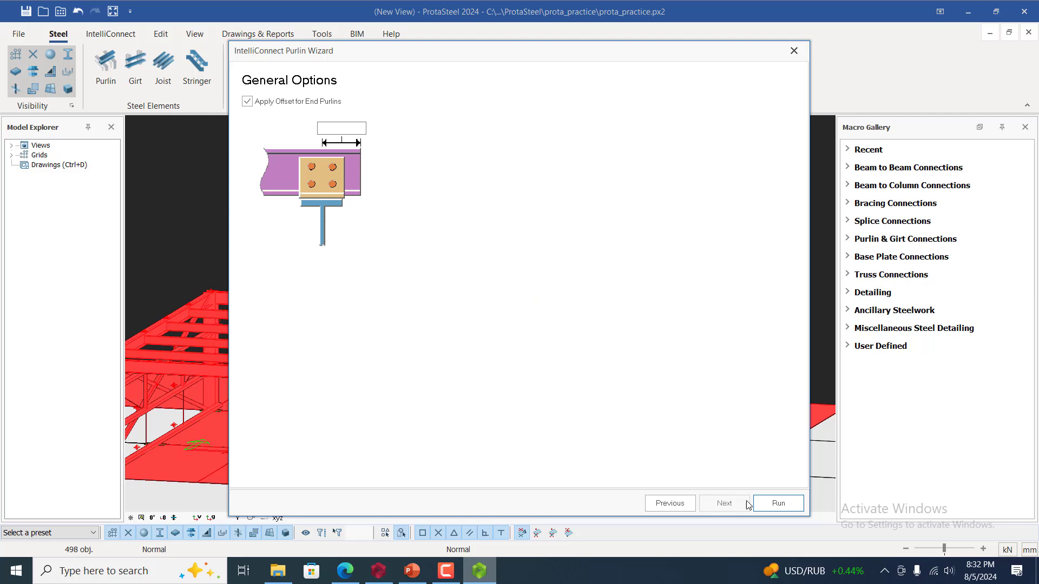
click(670, 503)
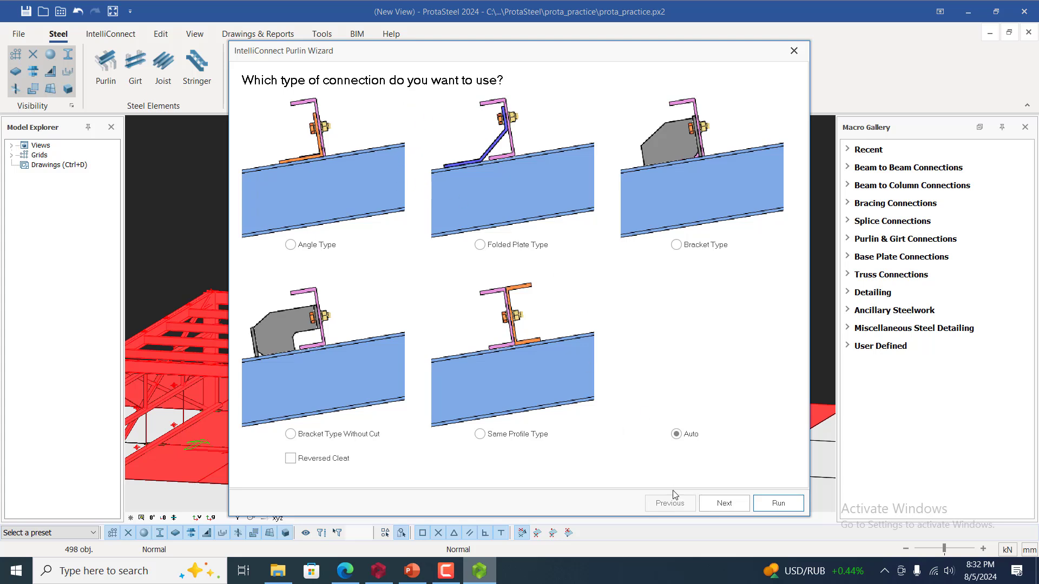
click(726, 504)
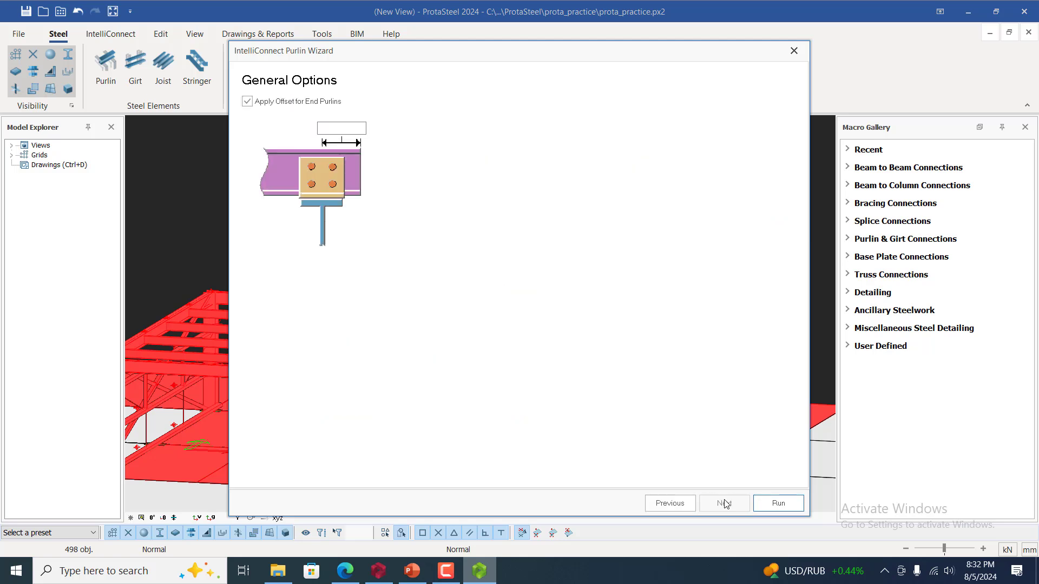
click(779, 504)
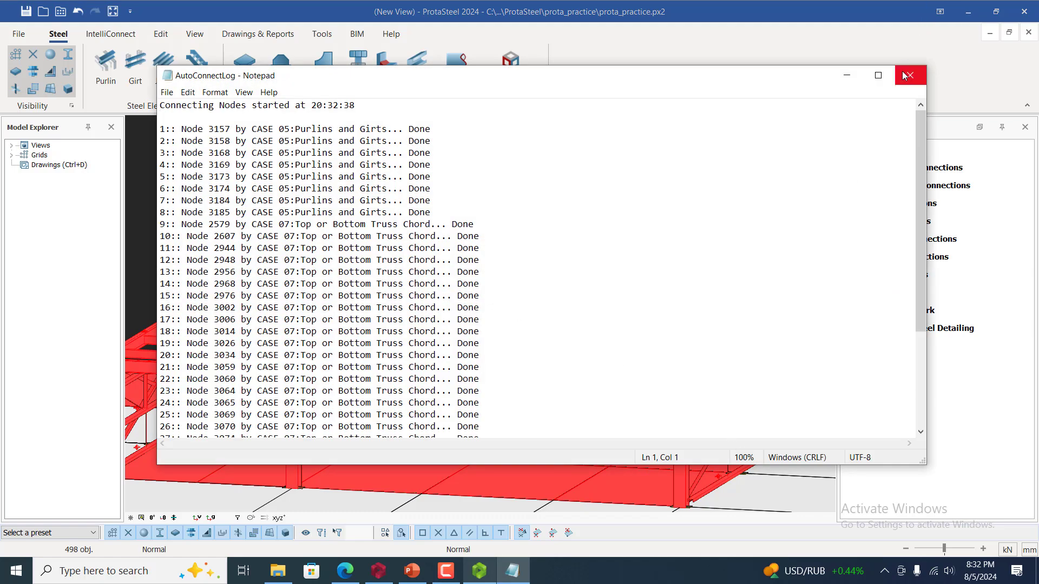
click(909, 75)
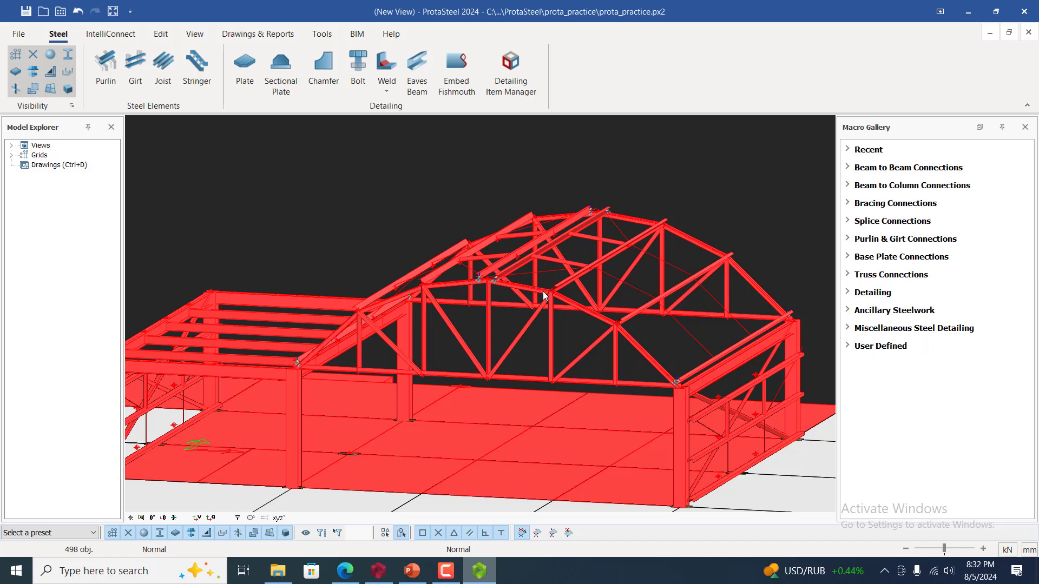
- Inspect the cleats, bolts and welds of the new purlin connections at the truss ridge
scroll(499, 271, up, 6)
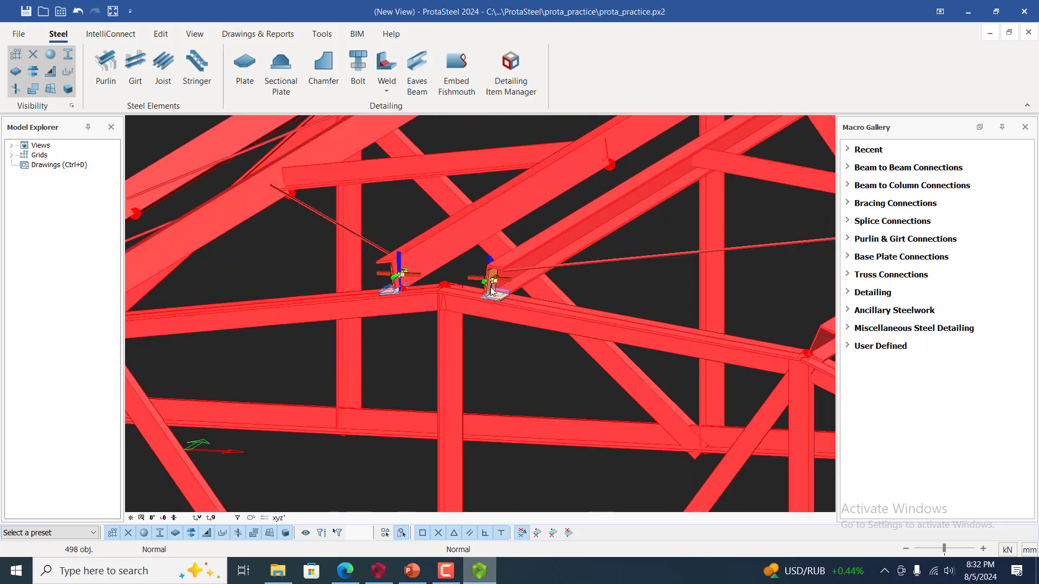
scroll(492, 297, up, 5)
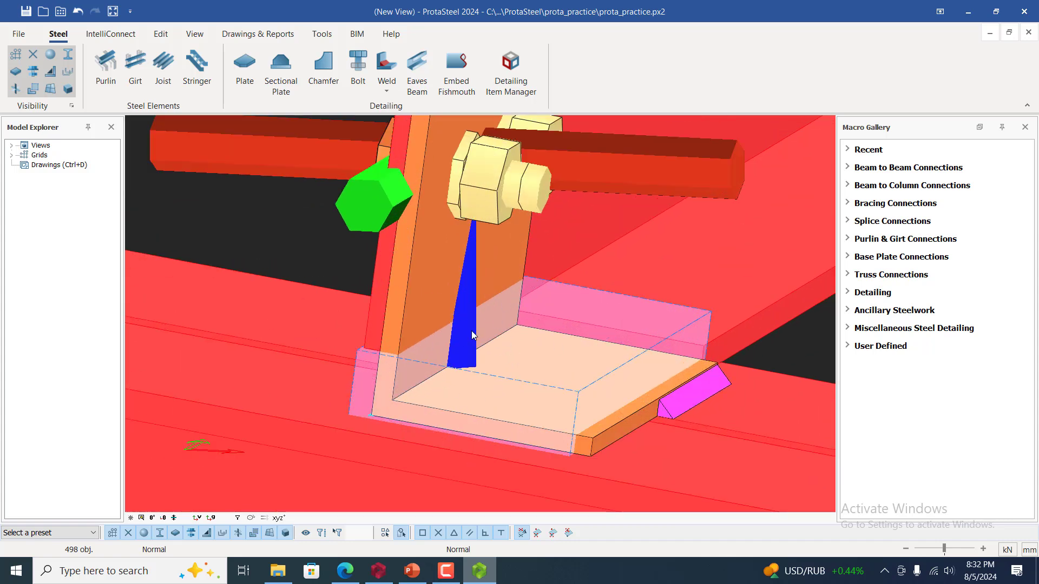
scroll(472, 335, down, 10)
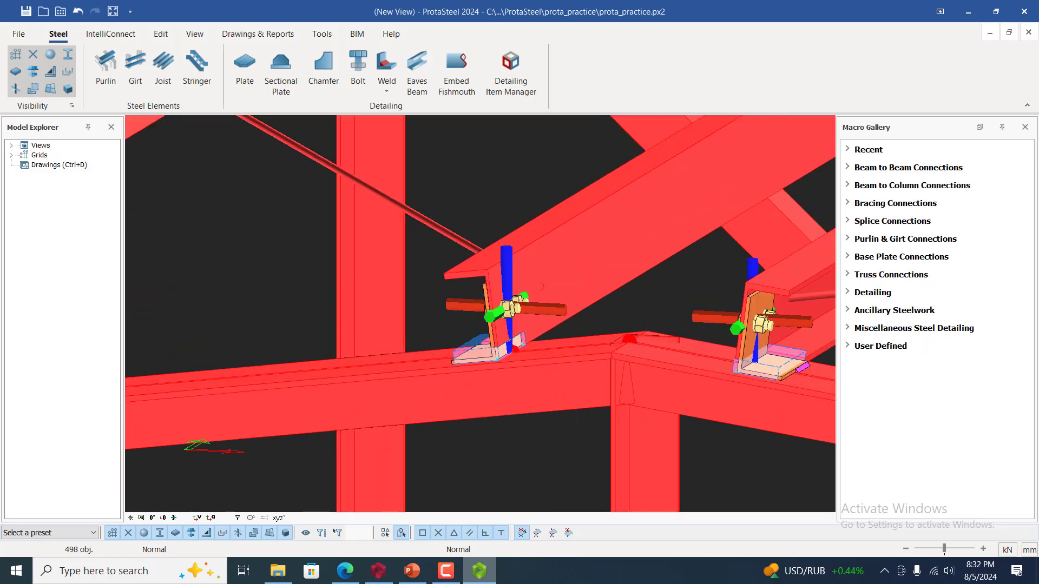
scroll(499, 350, up, 6)
scroll(499, 349, down, 2)
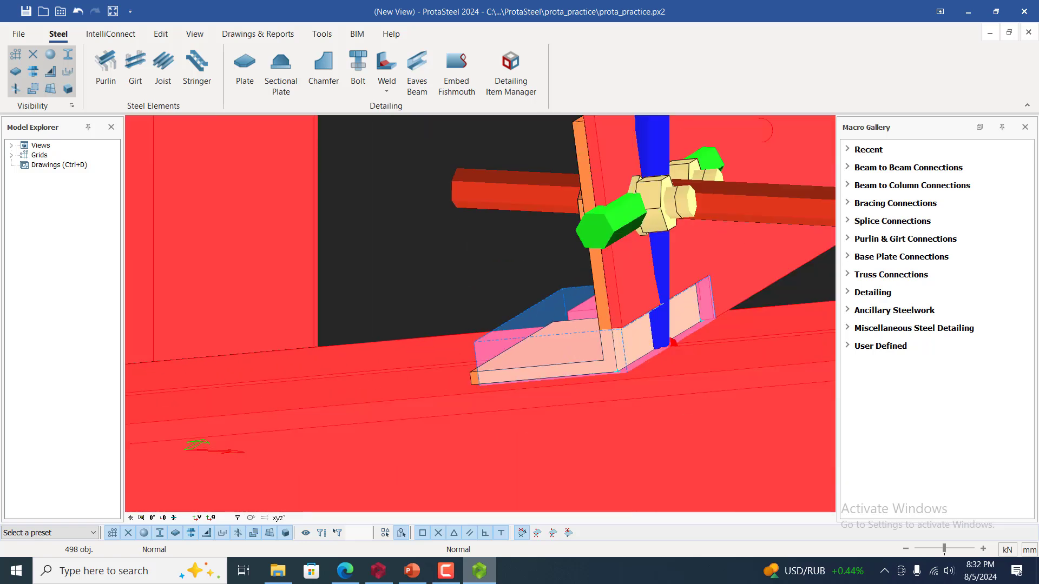
scroll(542, 356, down, 10)
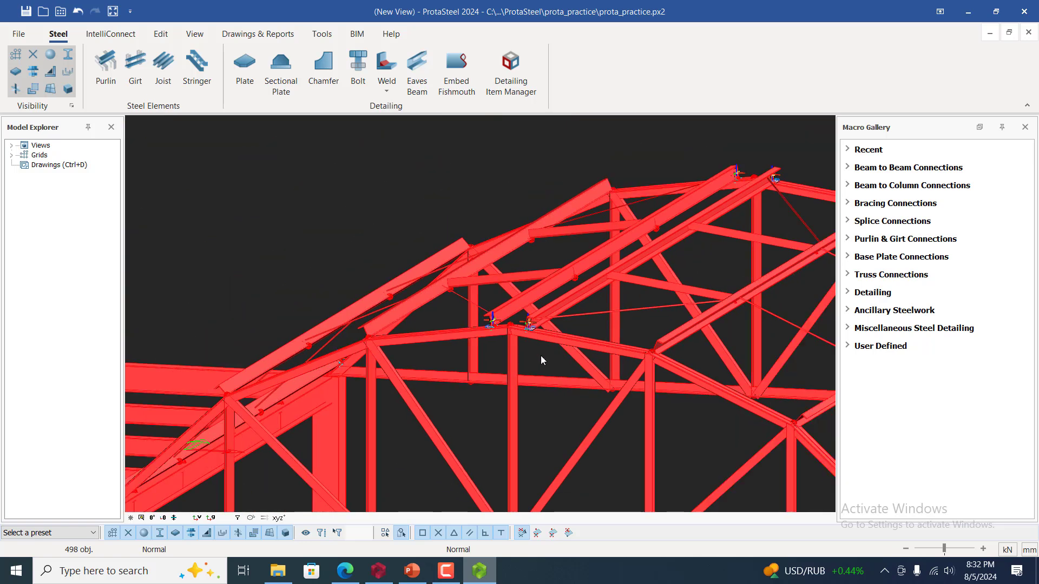
- Create IntelliConnect girt connections on the selected roof steel using the Auto connection type, and close the connection log
right_click(572, 341)
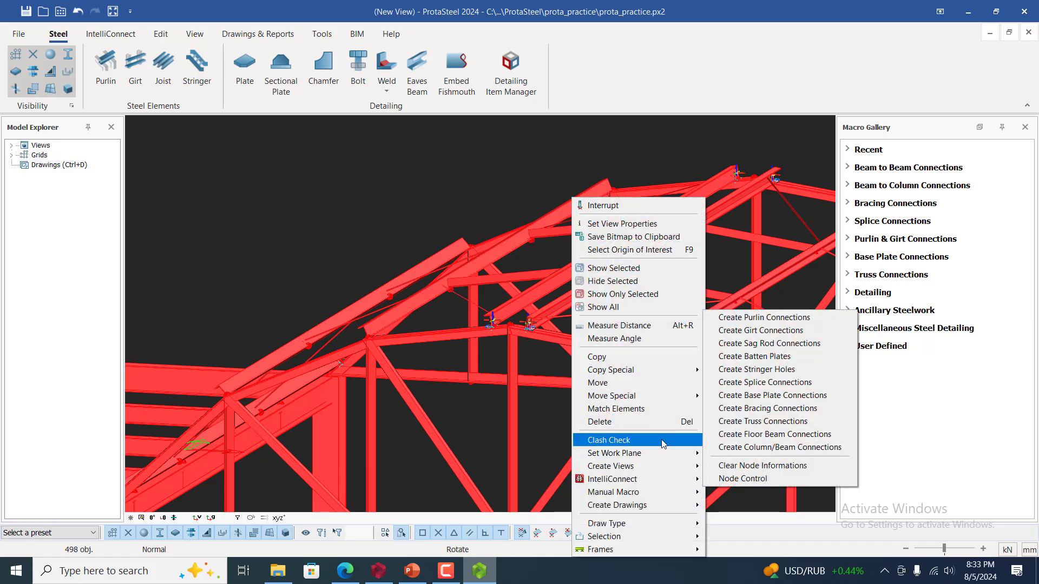
mouse_move(671, 480)
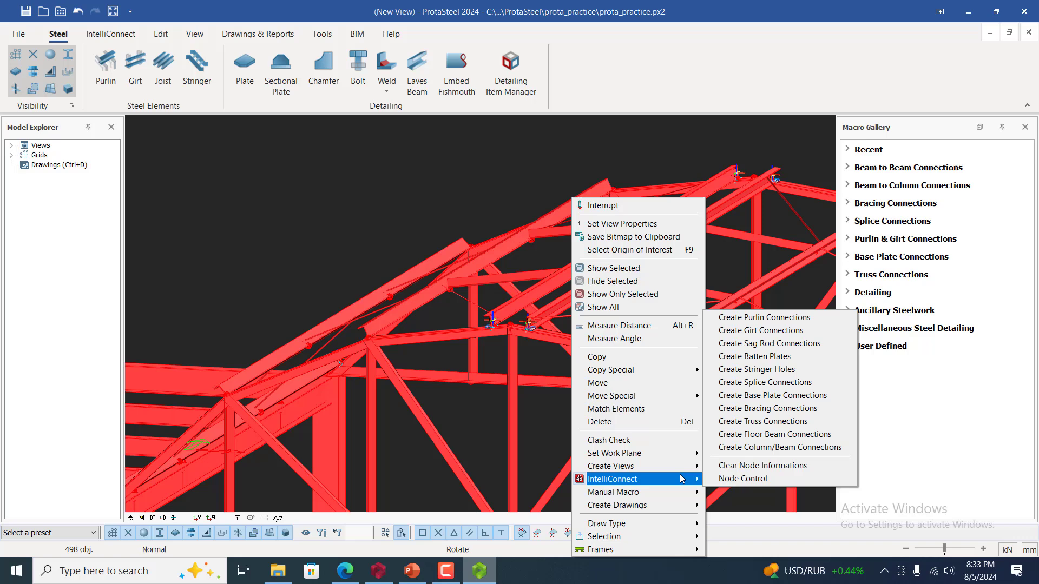
click(765, 331)
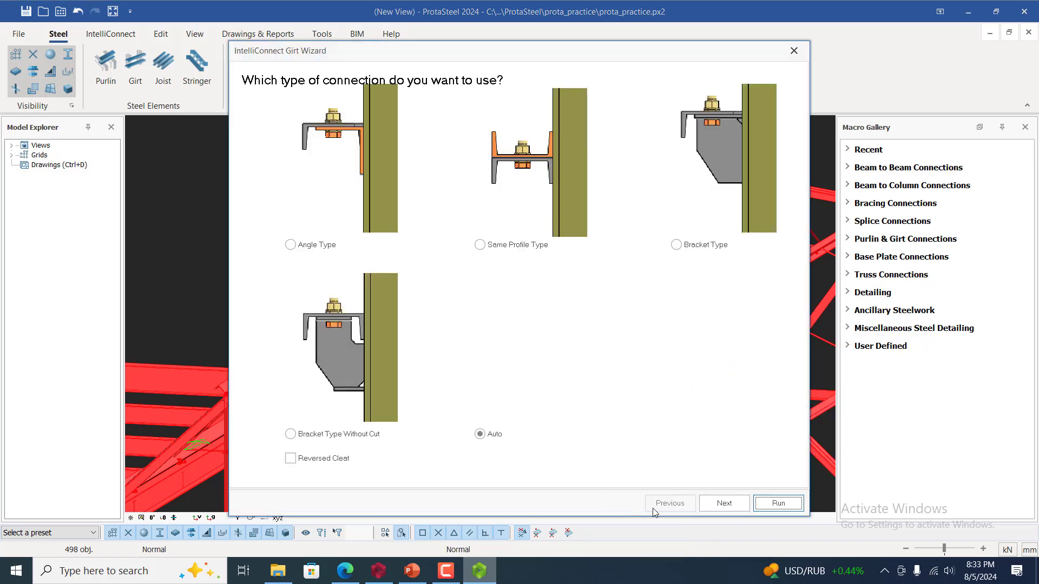
click(725, 503)
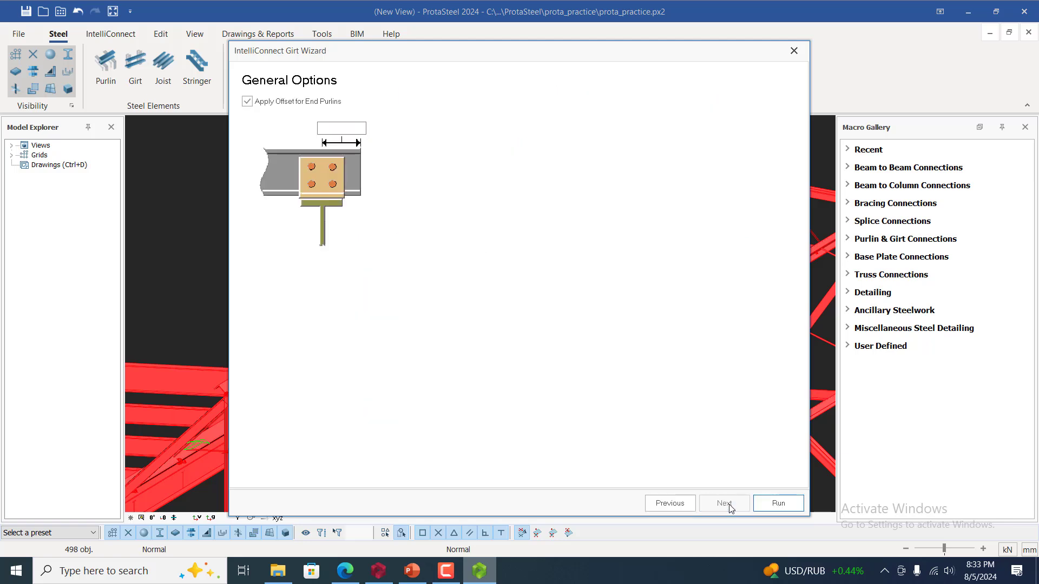
click(775, 504)
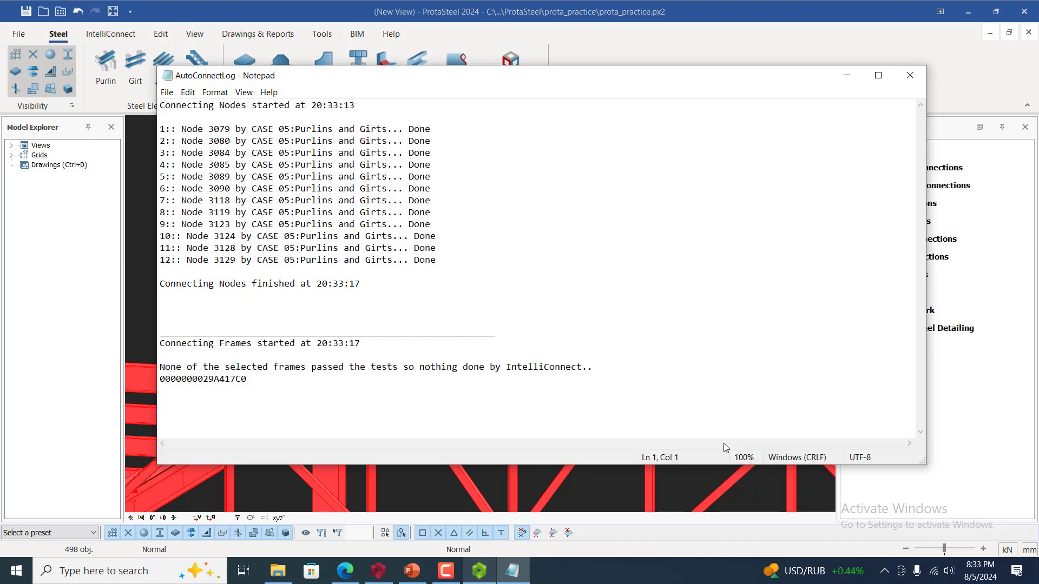
click(910, 75)
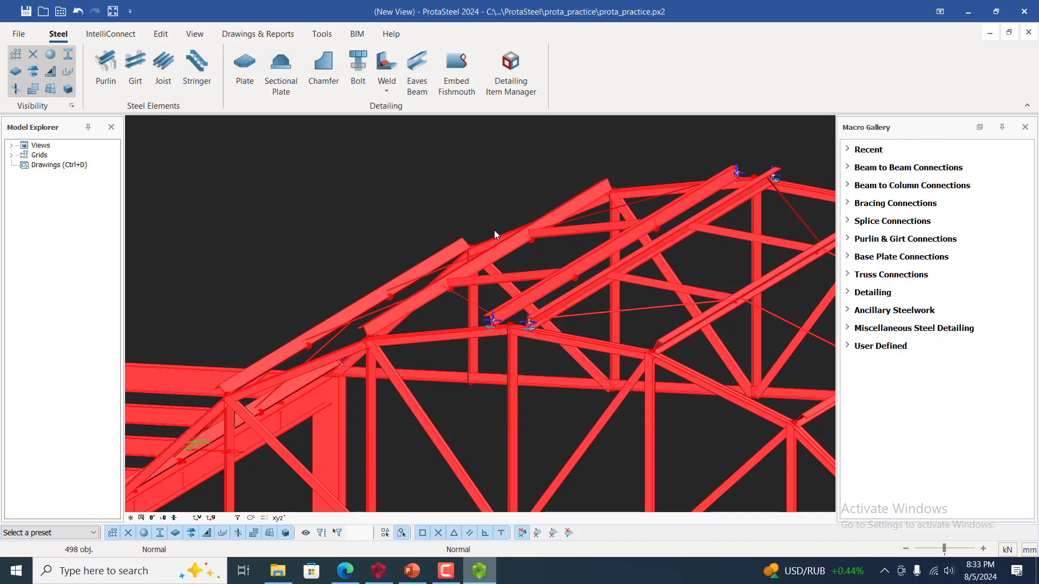
- Create IntelliConnect sag rod connections on the selected roof steel, then review the node results in the connection log and close it
right_click(489, 333)
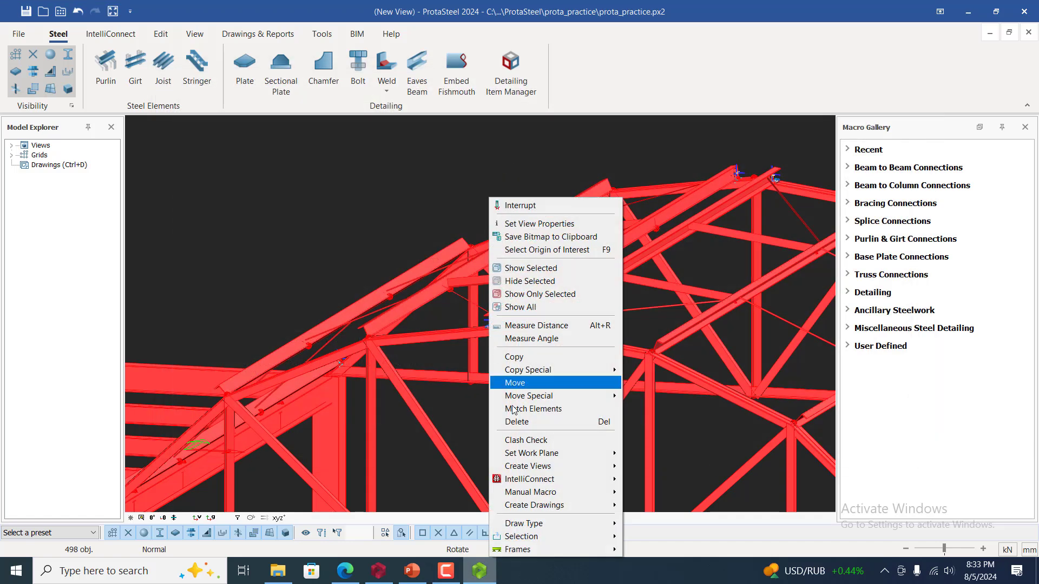
mouse_move(552, 479)
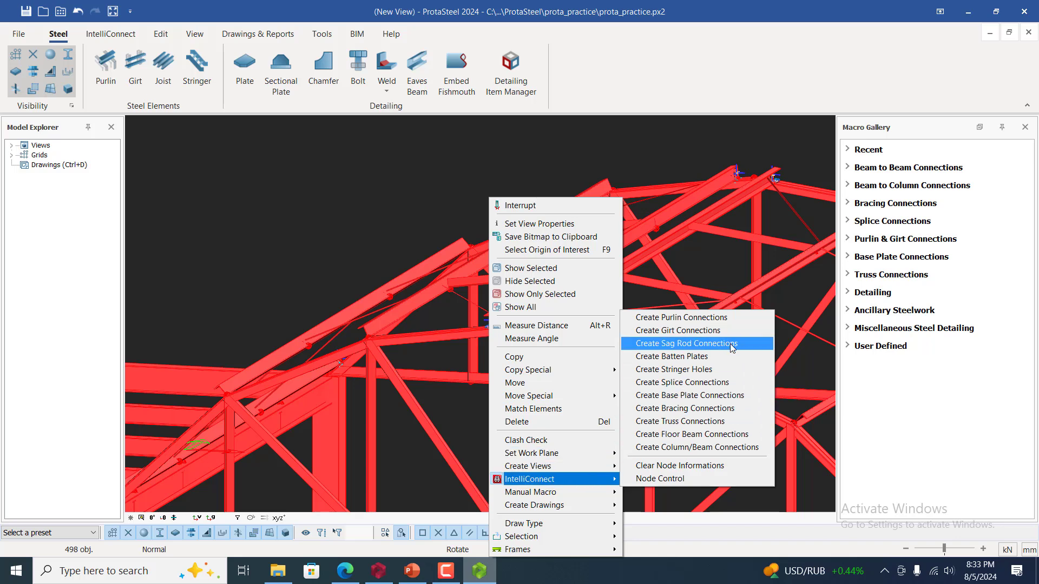
click(730, 345)
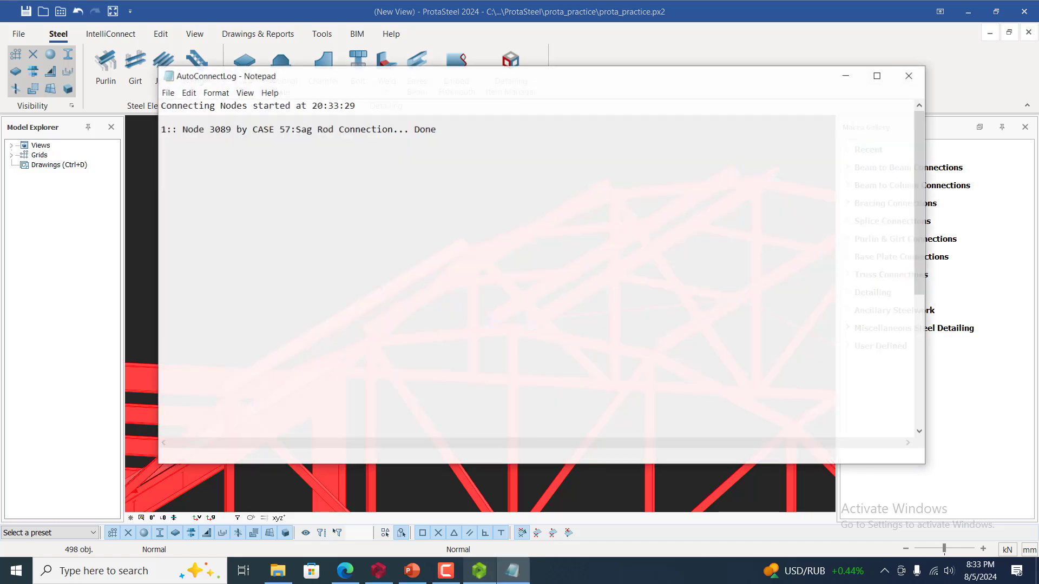
scroll(521, 280, down, 5)
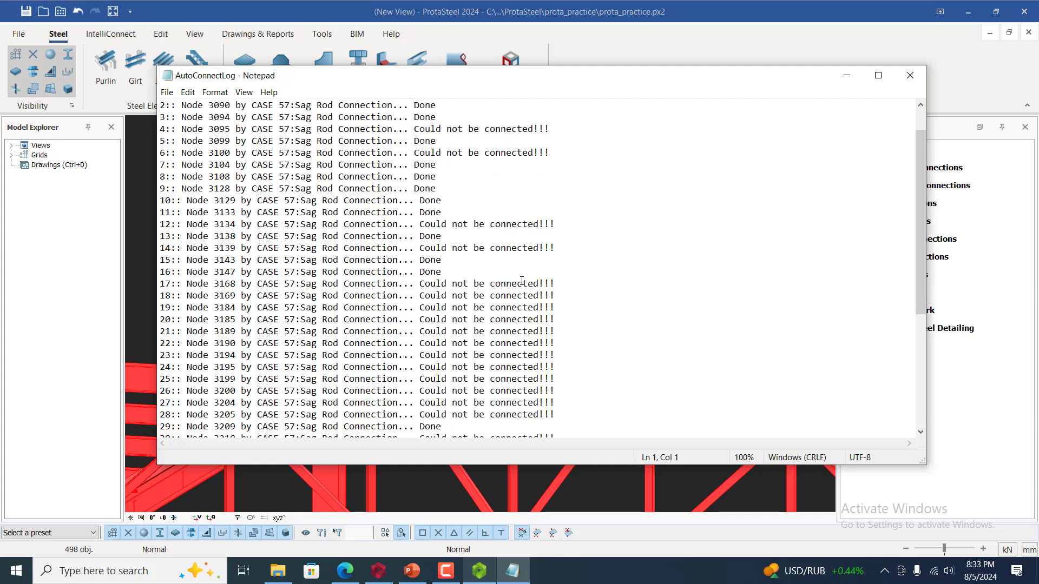
scroll(497, 331, up, 5)
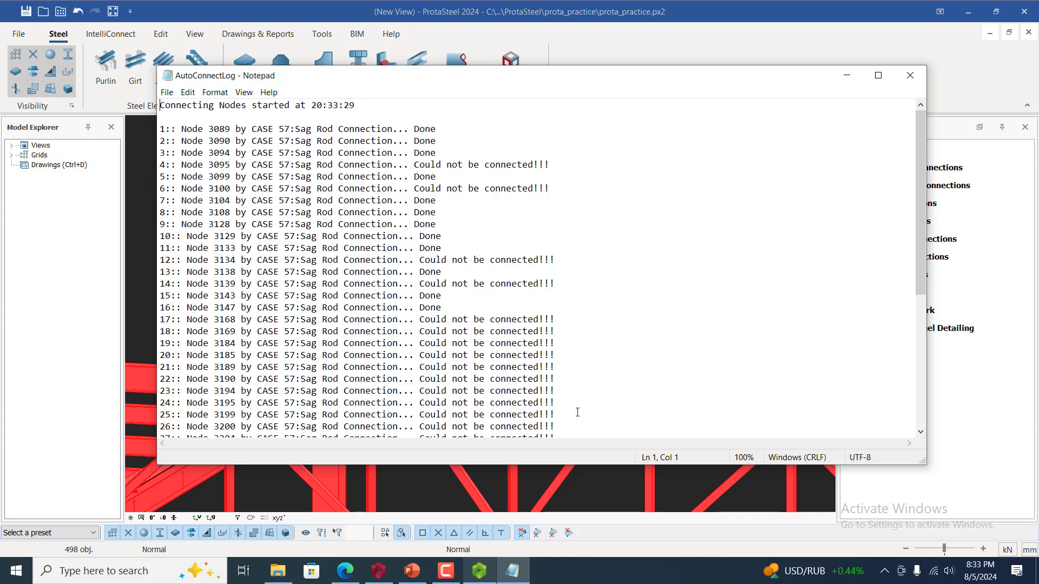
scroll(520, 315, down, 4)
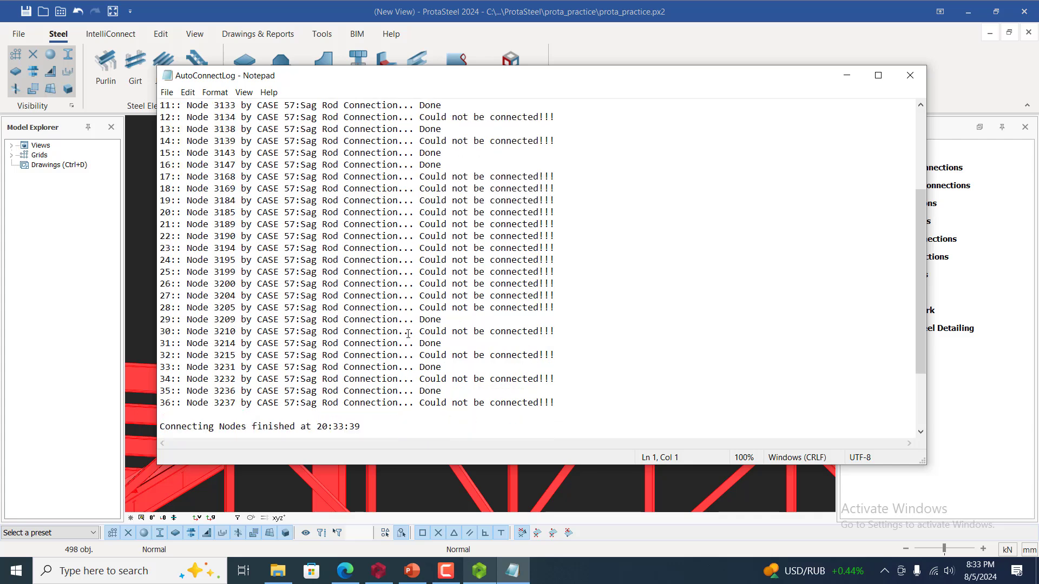
click(910, 76)
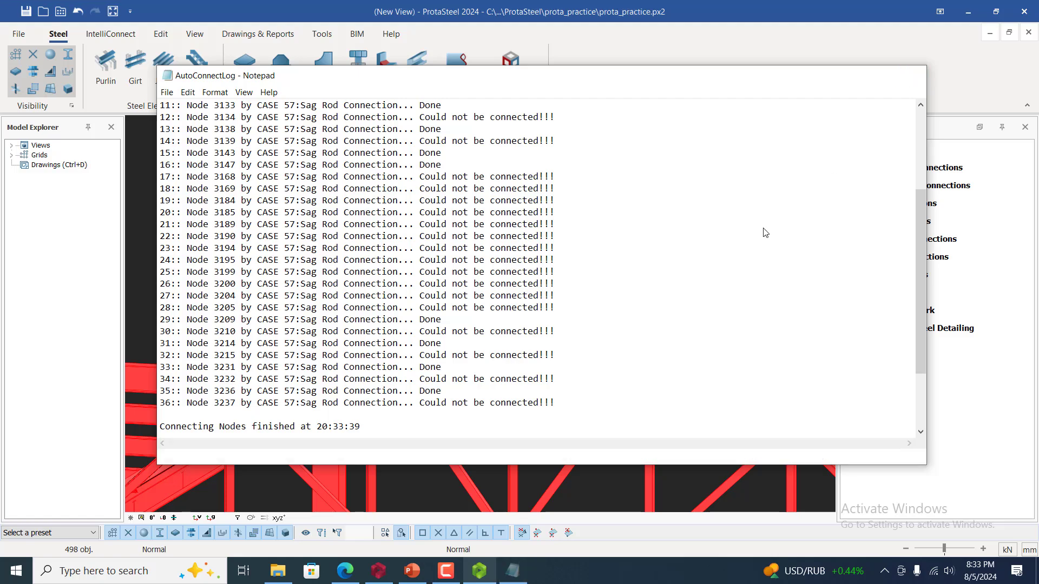
- Inspect the sag rod connections along the purlins and the purlin ends at the truss top chord and eave
scroll(437, 350, down, 5)
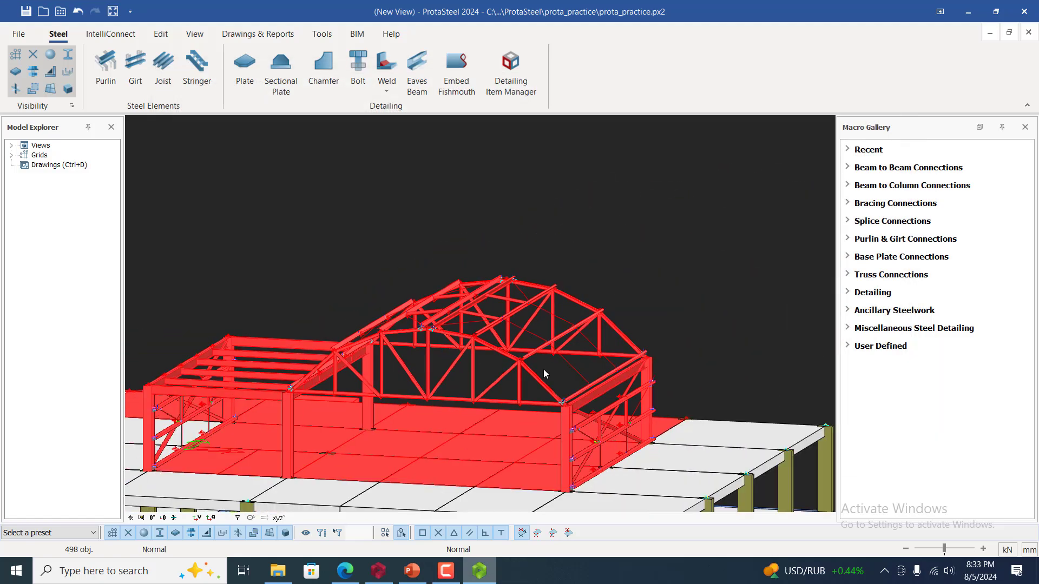
scroll(541, 368, up, 8)
scroll(466, 346, up, 4)
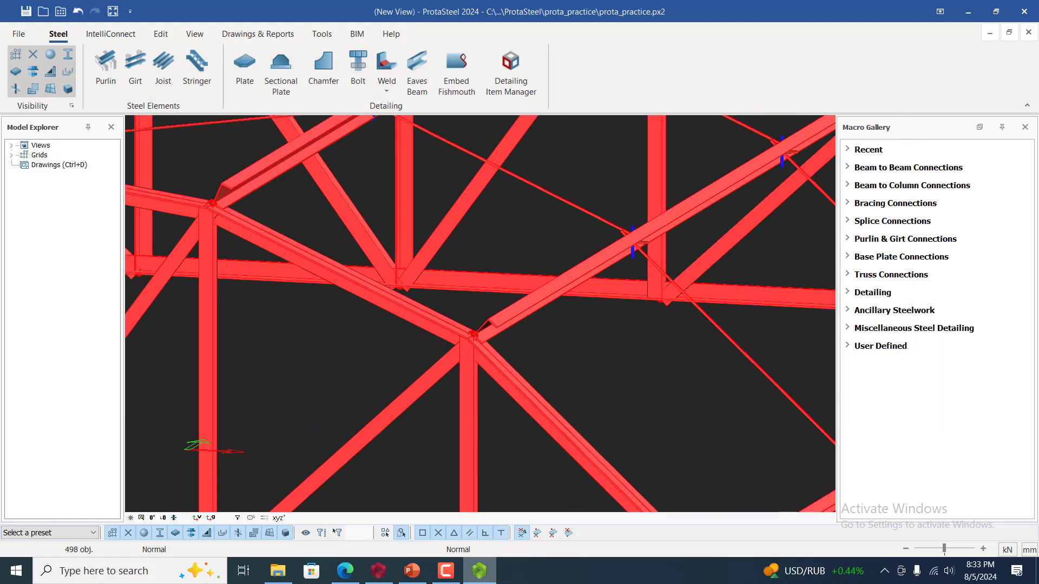
scroll(475, 342, down, 3)
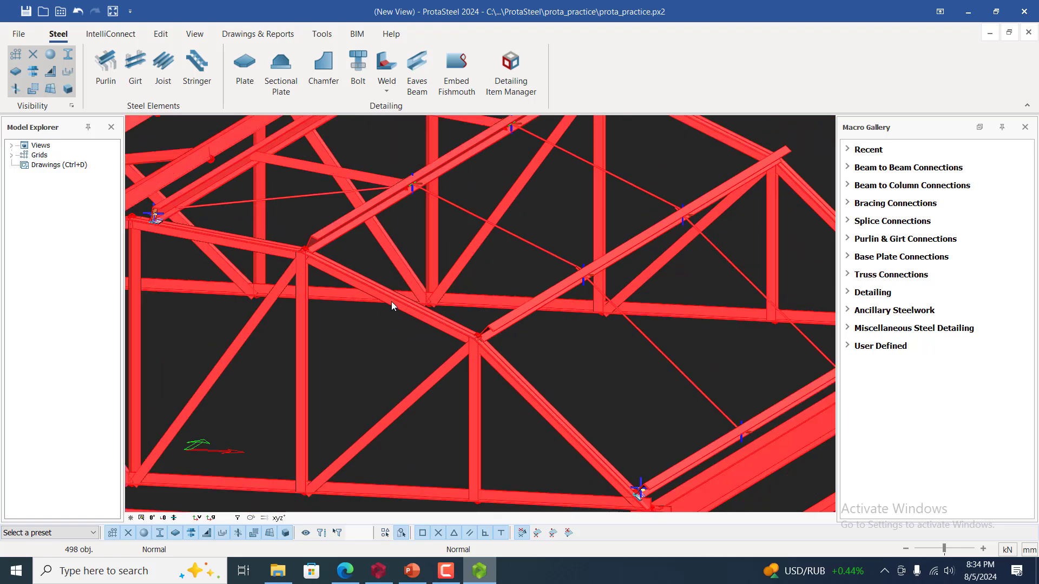
scroll(336, 211, up, 5)
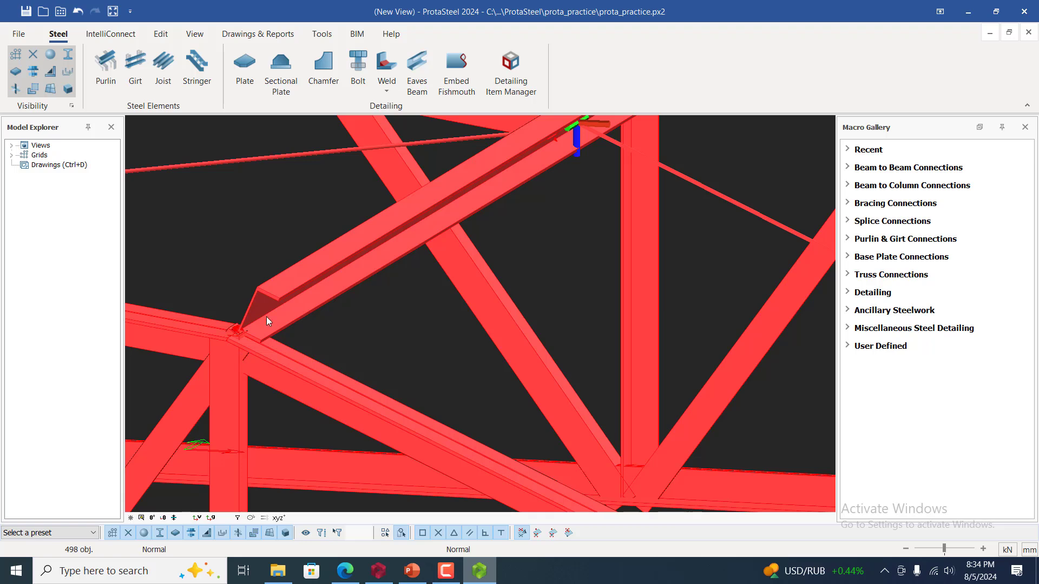
scroll(275, 310, down, 10)
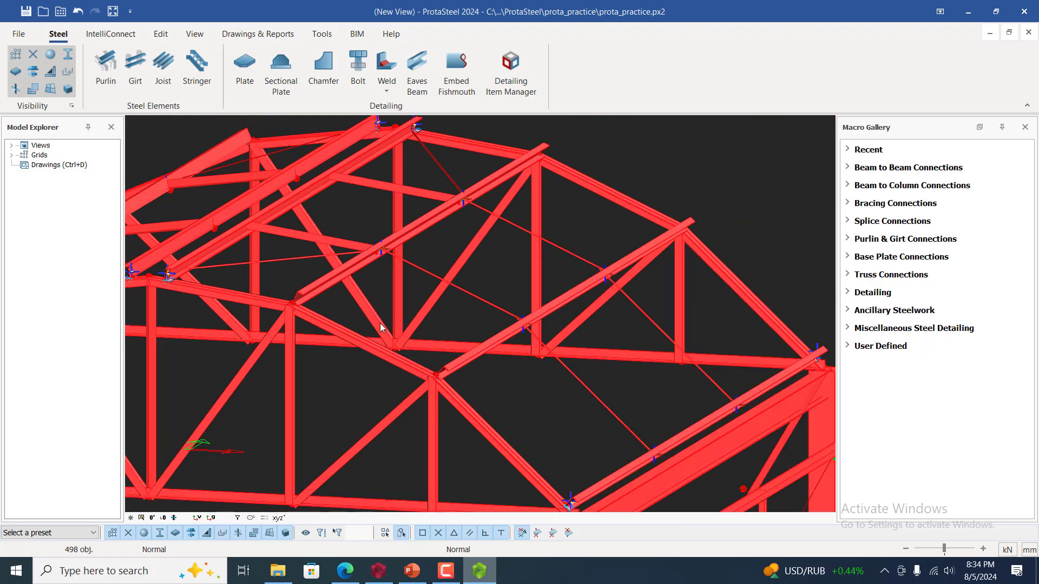
scroll(495, 427, up, 10)
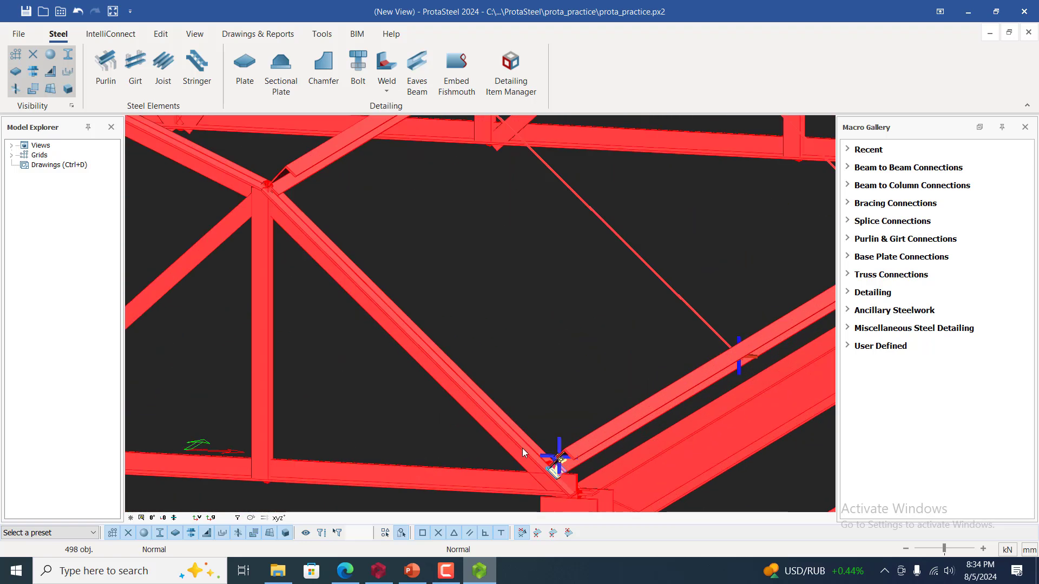
- Try to create IntelliConnect base plate connections on the selected steel with the Simple Base Plate type, and close the connection log
right_click(521, 448)
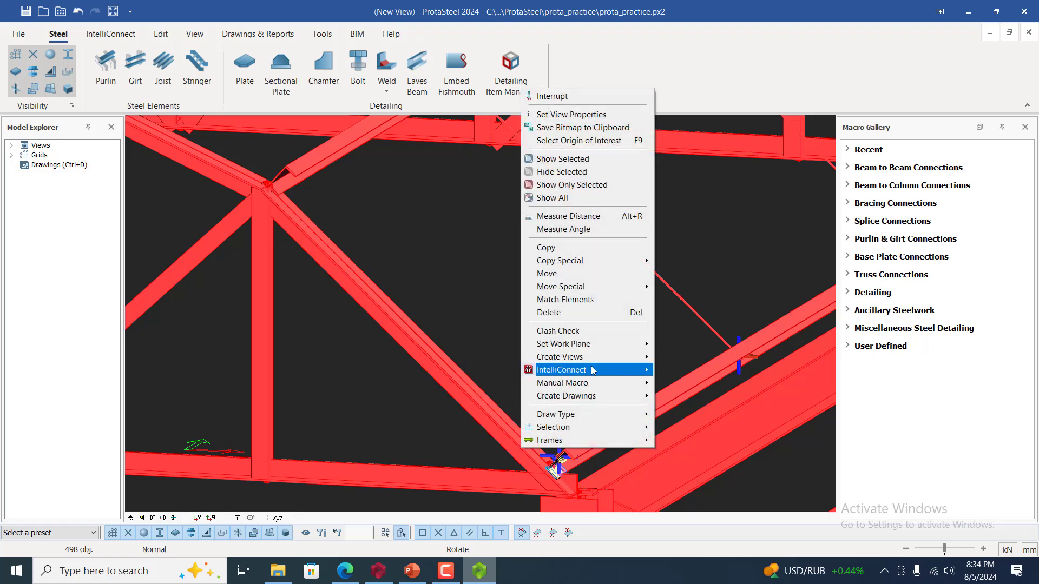
mouse_move(593, 370)
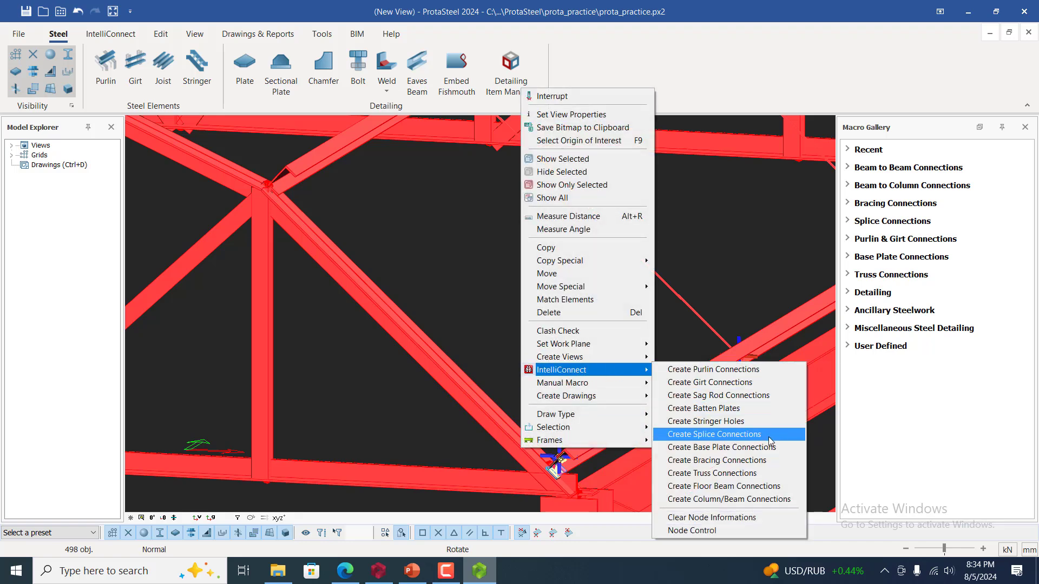
click(704, 448)
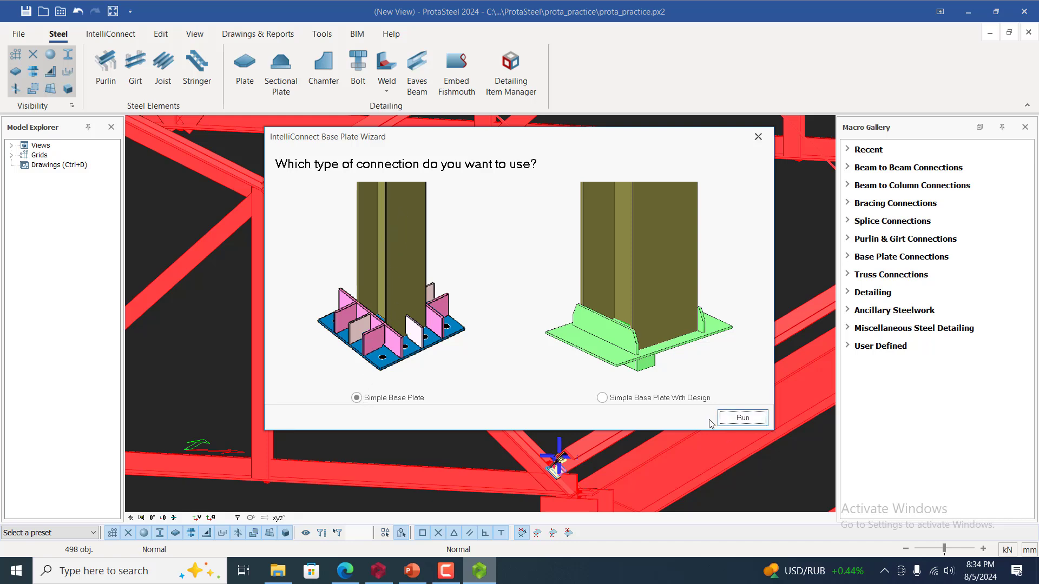
click(742, 418)
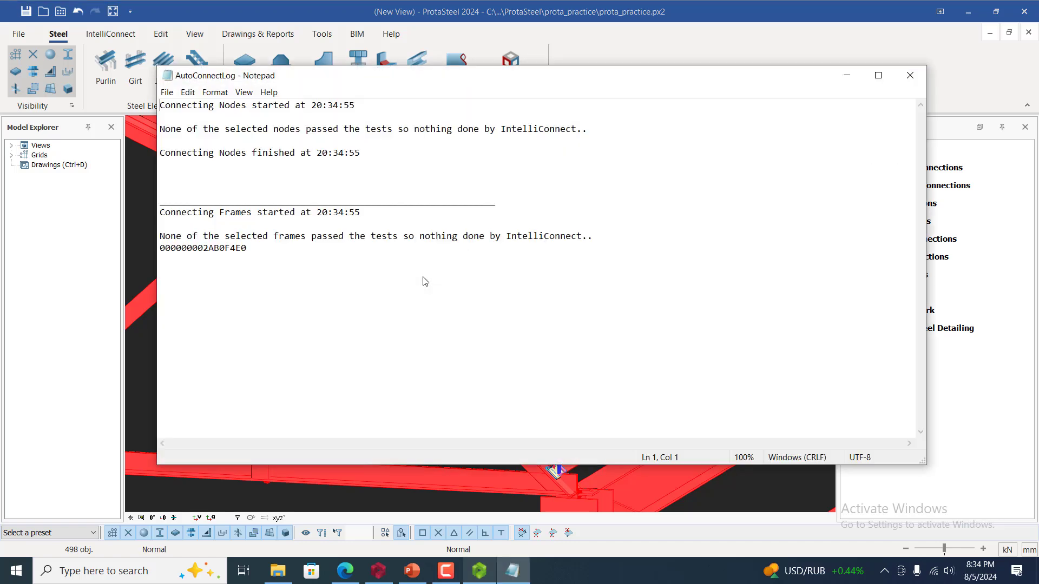
click(909, 75)
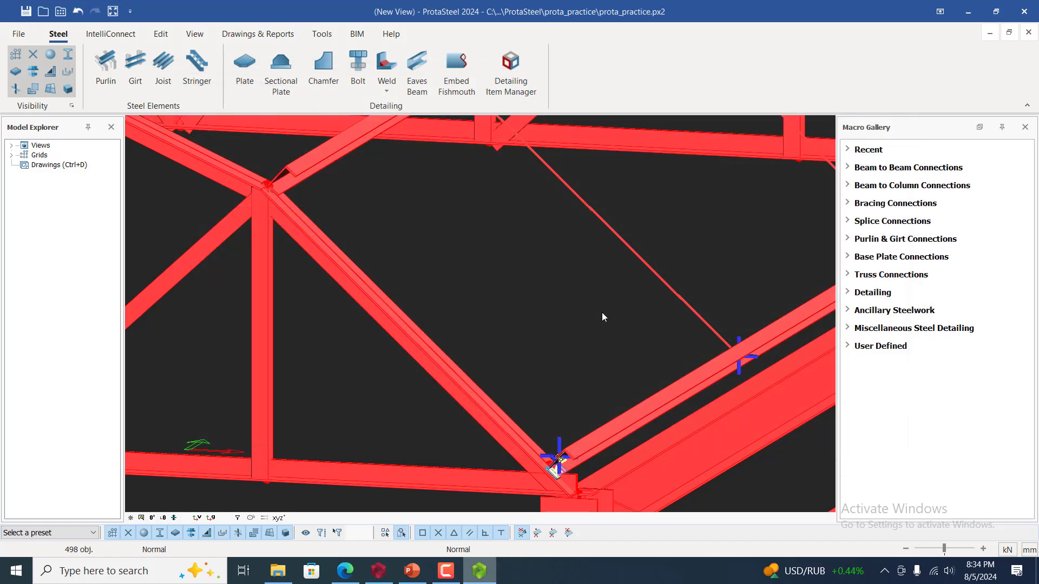
- Examine the steel column bases on the roof slab, the girt connections at the columns, and the purlin and sag rod joints
scroll(602, 313, down, 5)
scroll(597, 471, up, 10)
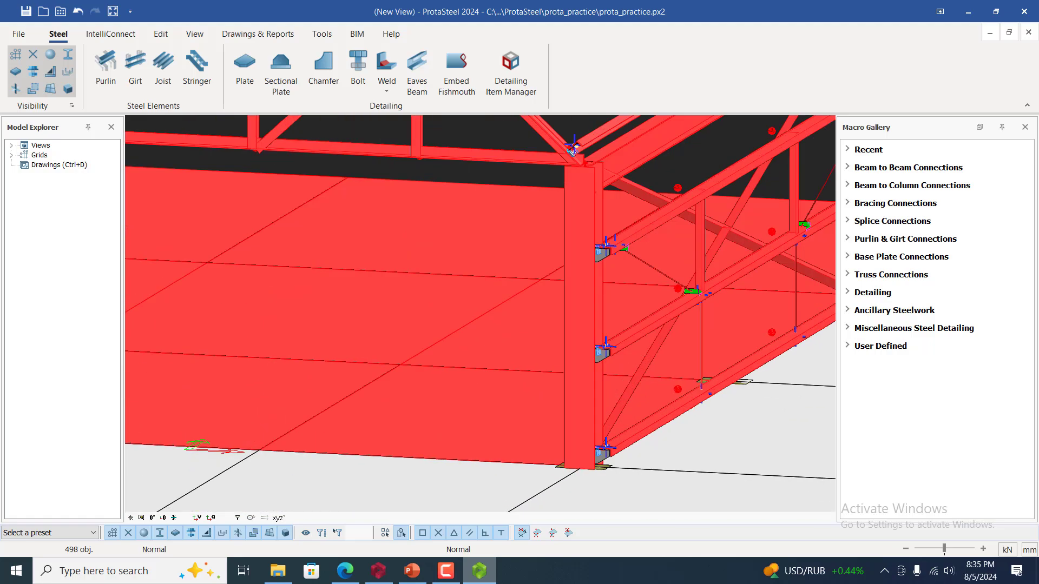
scroll(595, 479, down, 10)
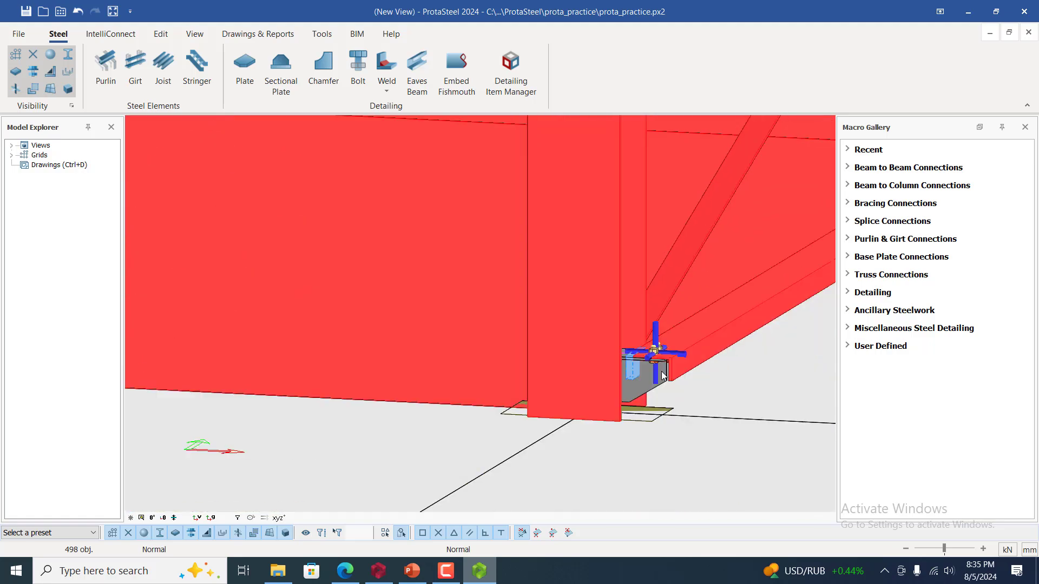
scroll(667, 387, down, 6)
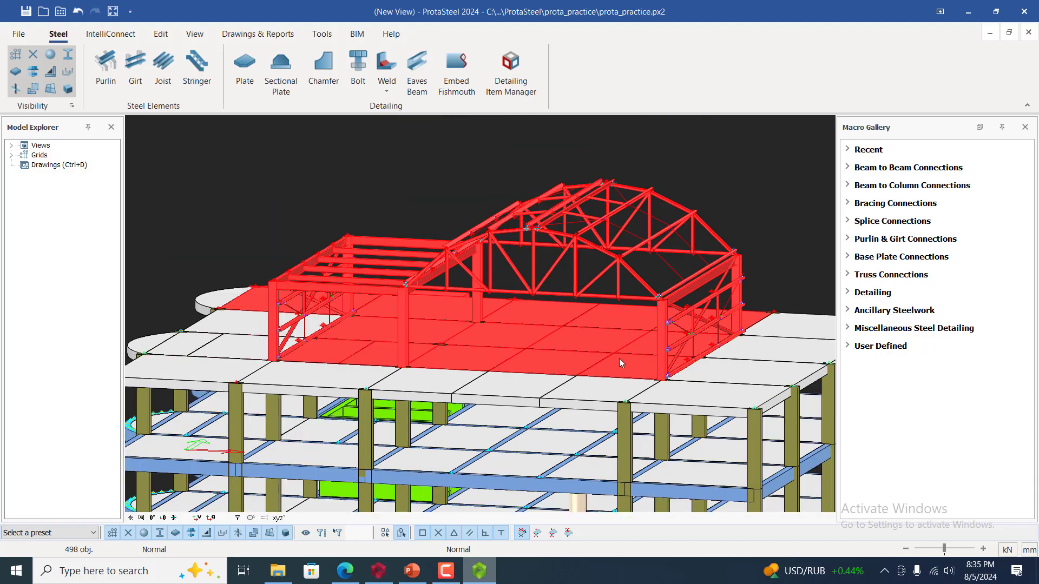
scroll(305, 370, up, 3)
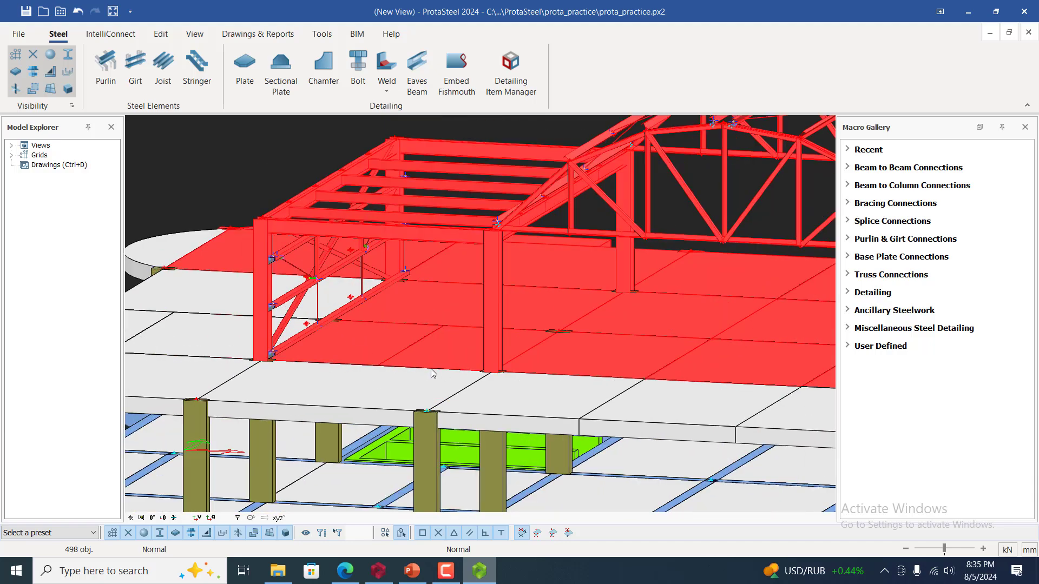
scroll(434, 374, up, 3)
scroll(469, 333, up, 3)
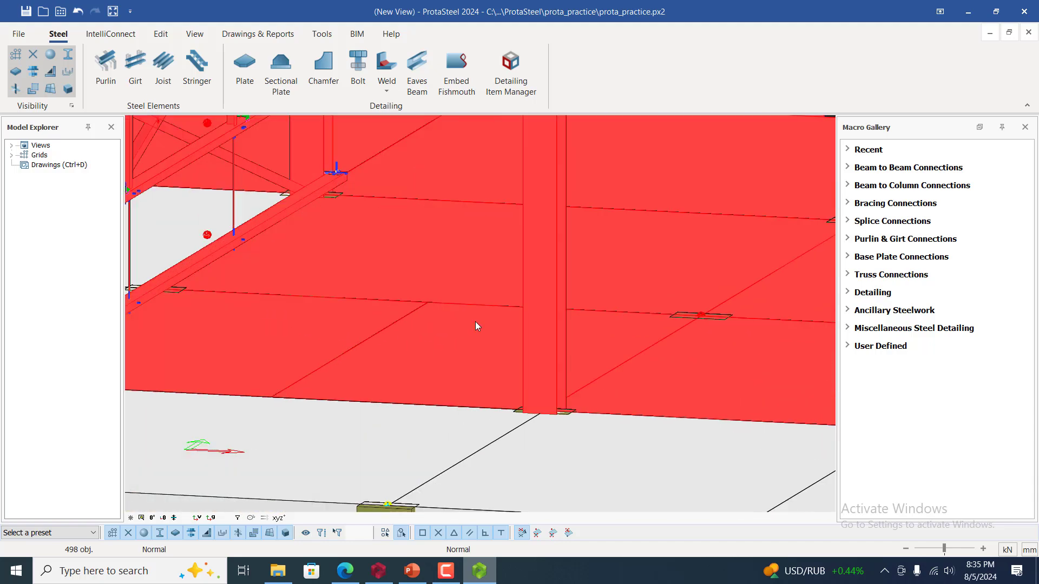
scroll(476, 325, down, 8)
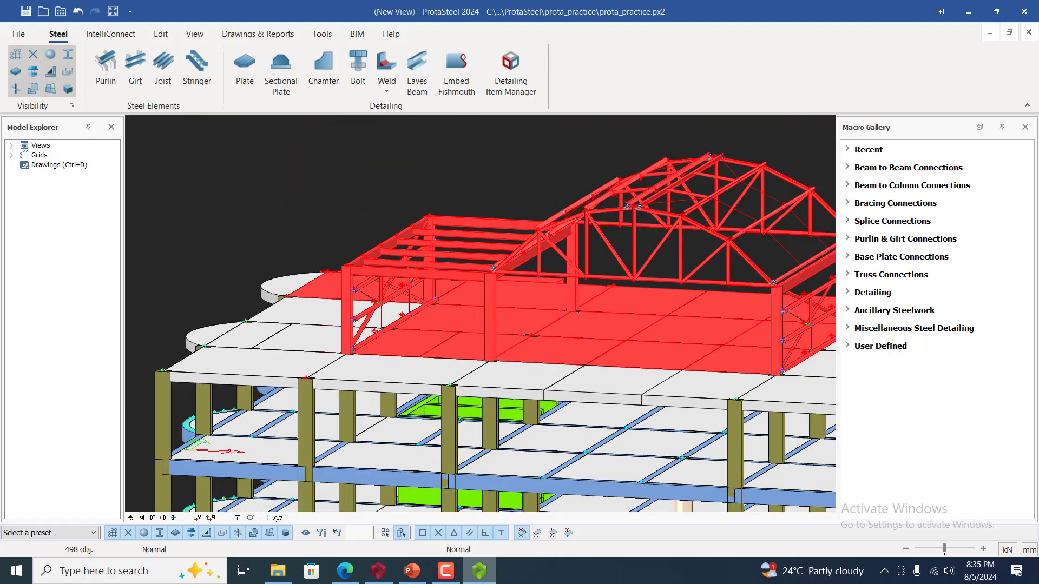
scroll(627, 321, down, 3)
scroll(627, 320, up, 5)
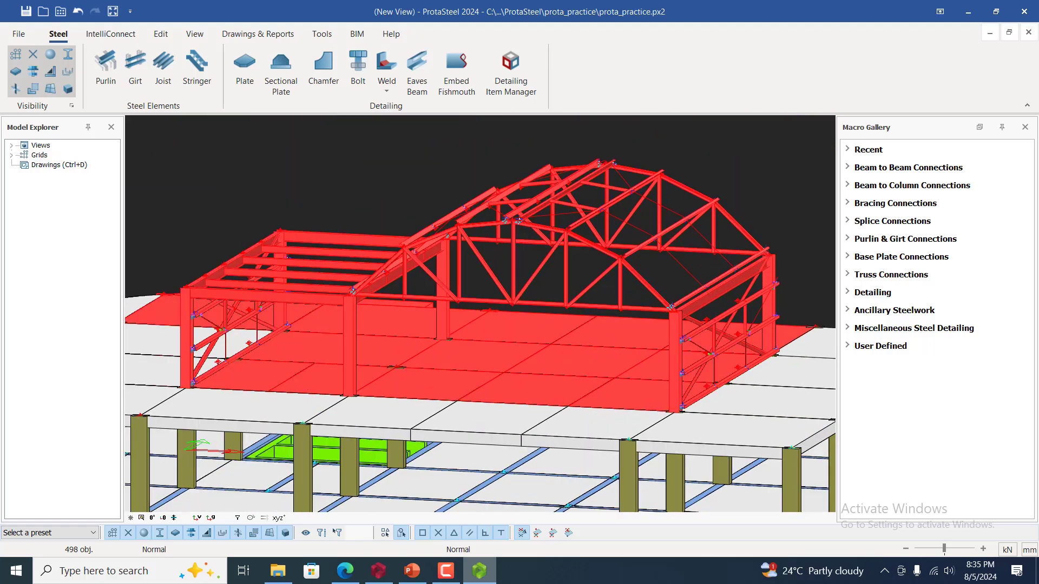
scroll(766, 222, up, 10)
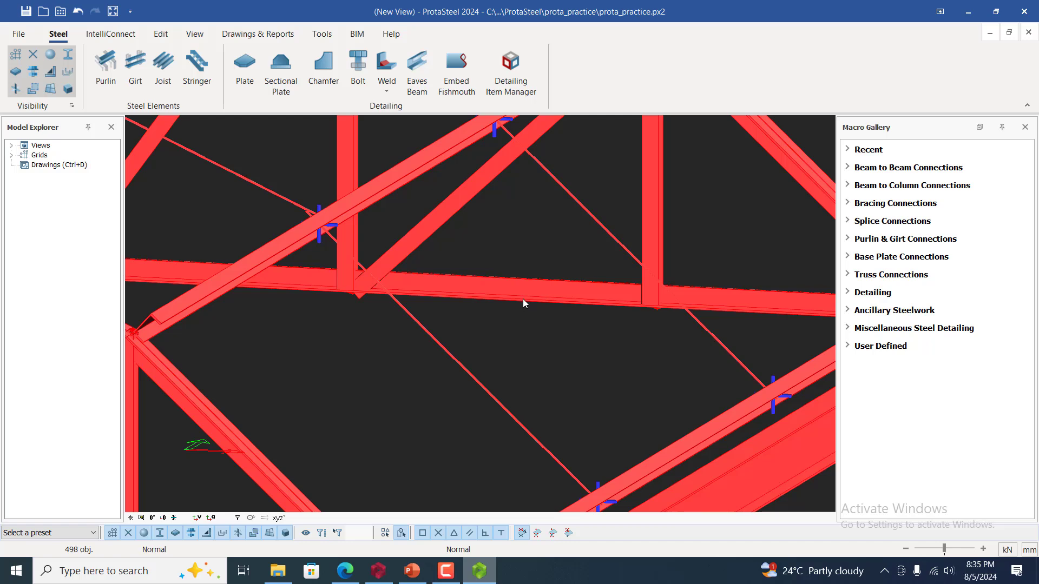
scroll(523, 300, down, 3)
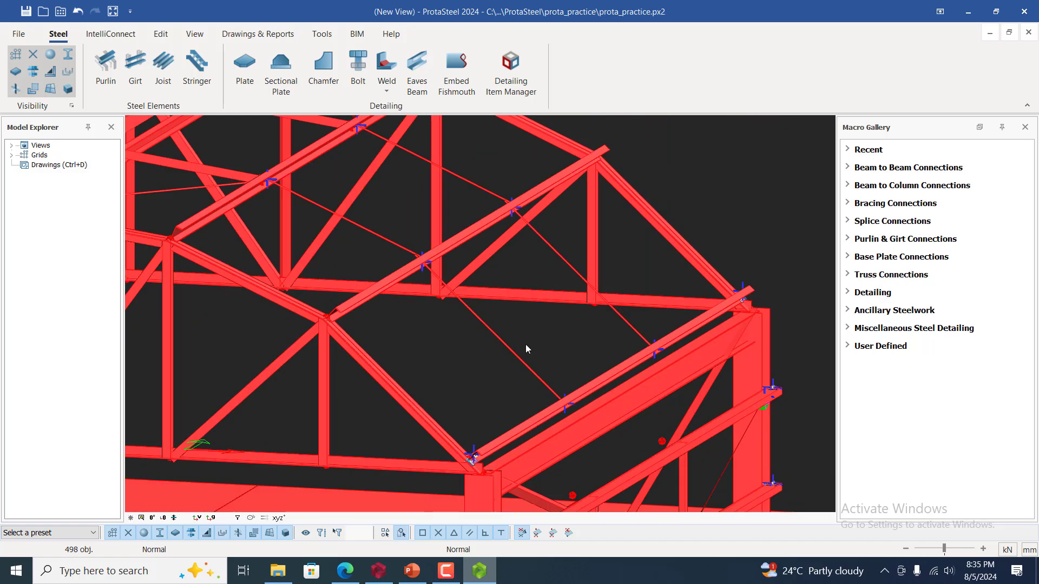
- Try to create IntelliConnect base plate connections on the selected steel with the Simple Base Plate With Design type, and close the connection log
right_click(441, 293)
mouse_move(508, 479)
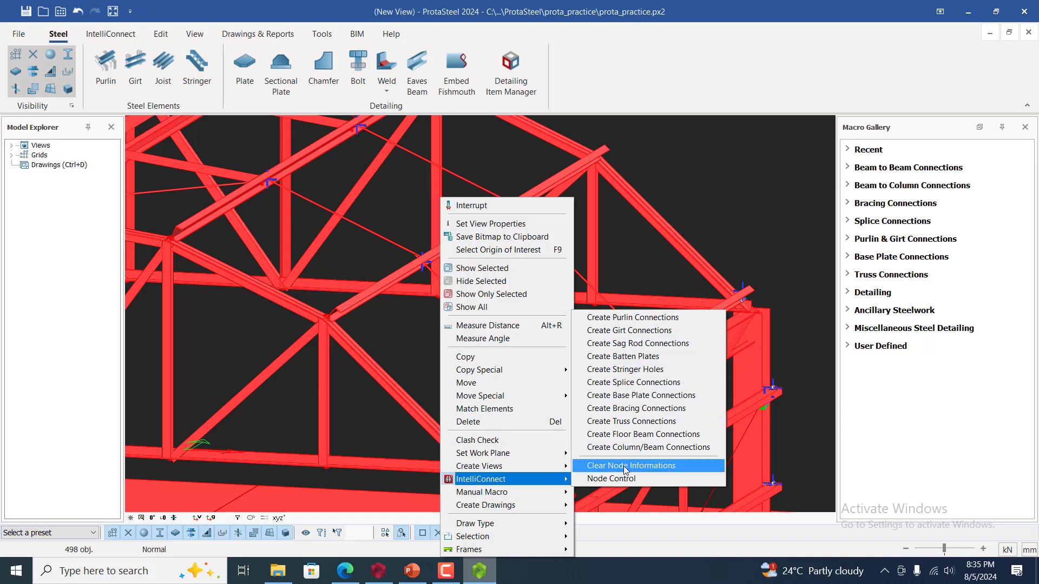
click(677, 403)
click(617, 399)
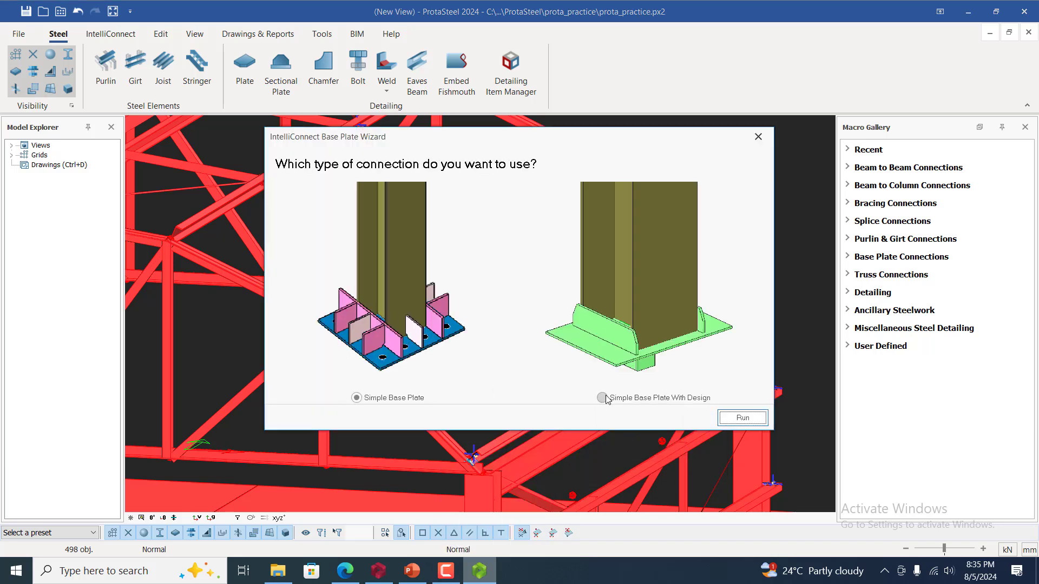
click(743, 419)
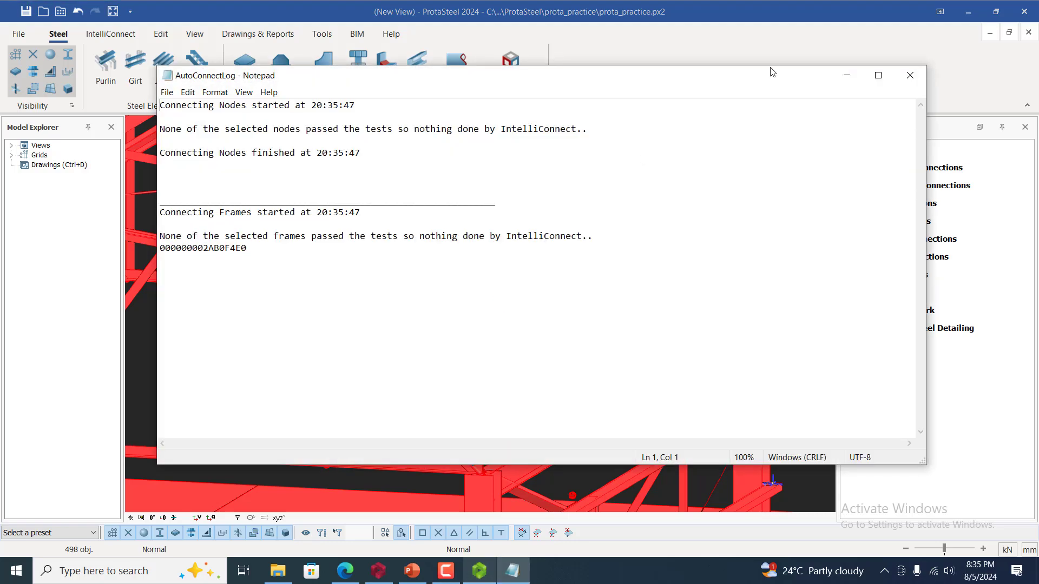
click(910, 75)
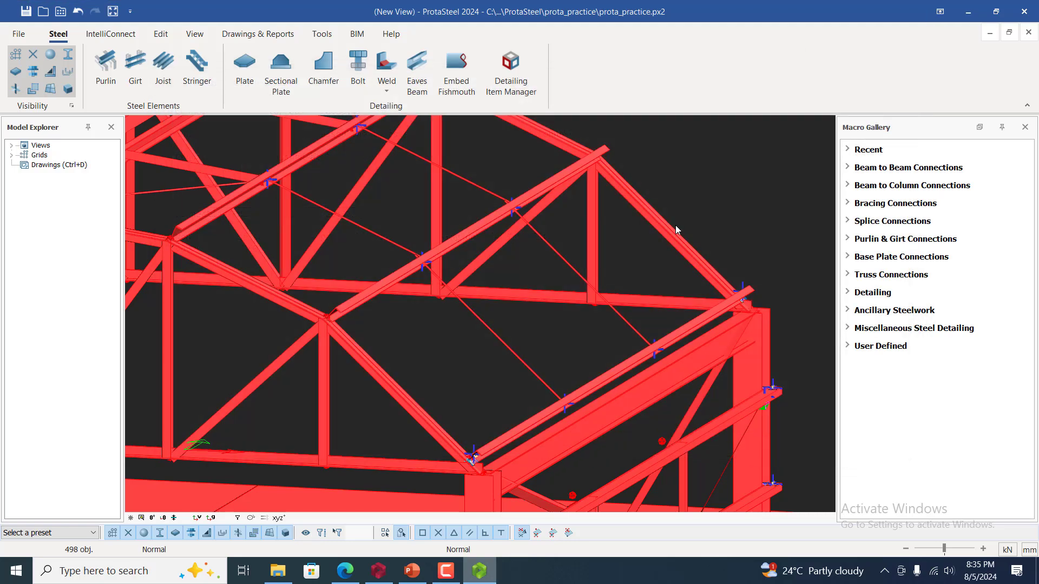
- Create IntelliConnect bracing connections on the selected steel with the Connect Vertical Bracings option, and close the connection log
scroll(704, 346, down, 5)
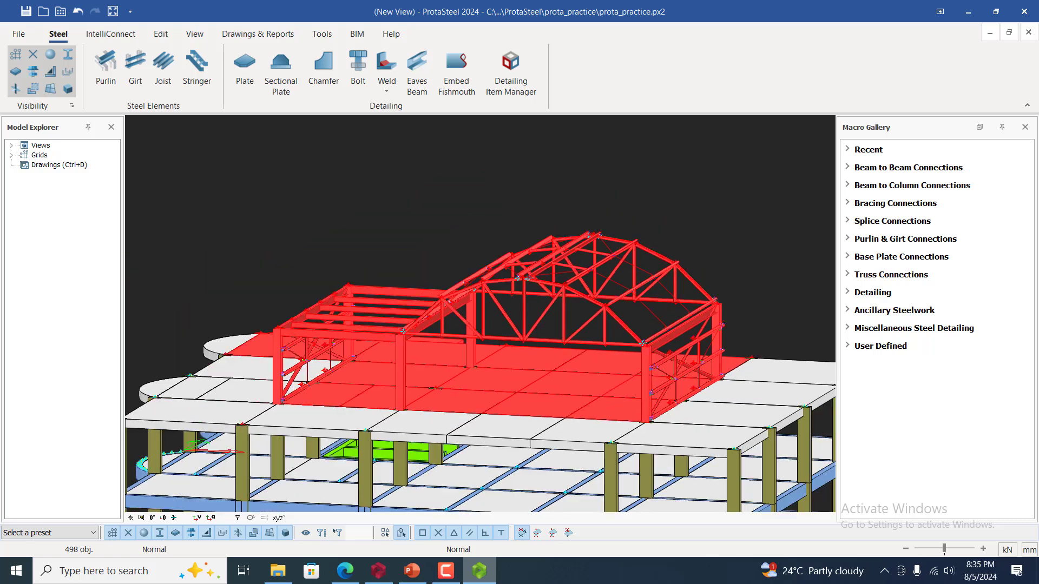
scroll(684, 338, up, 6)
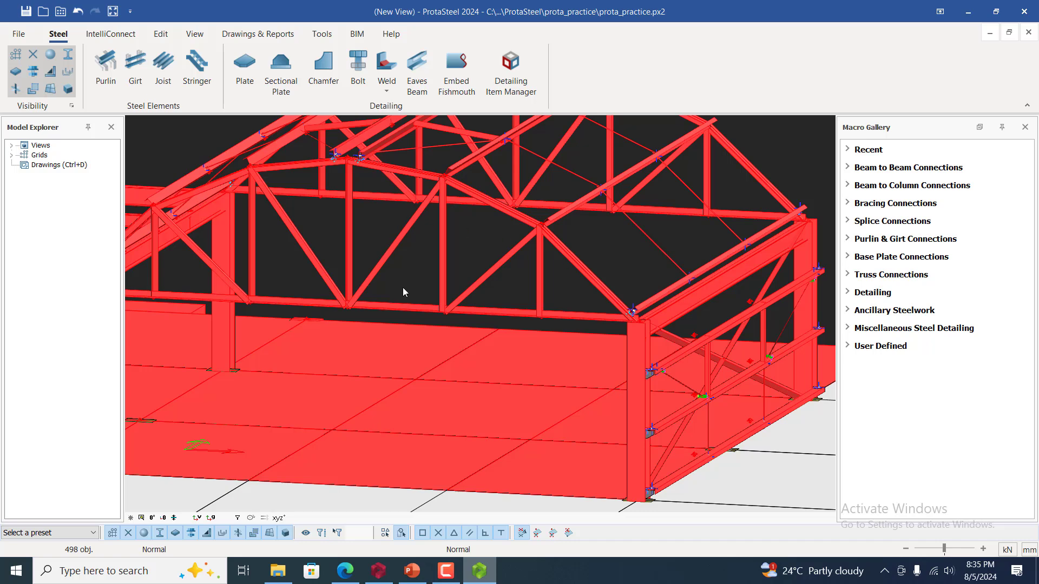
scroll(649, 324, down, 3)
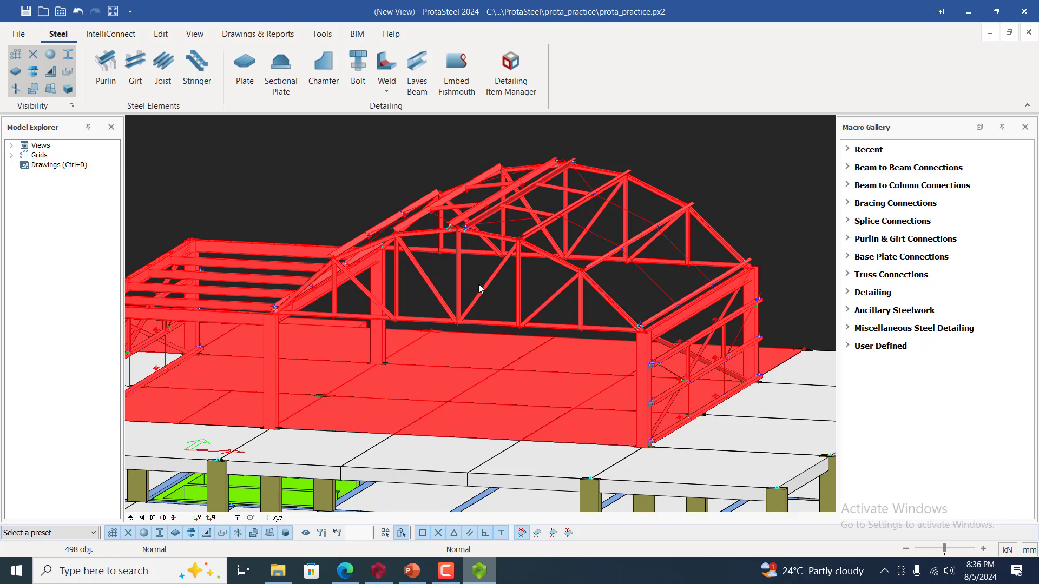
scroll(702, 263, up, 3)
scroll(671, 278, down, 2)
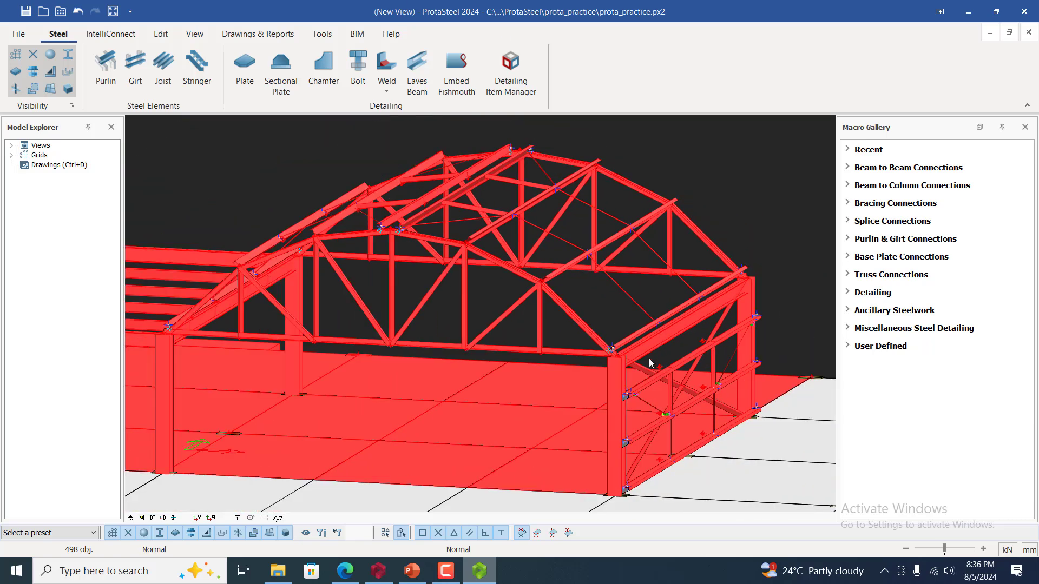
scroll(644, 398, up, 2)
right_click(603, 372)
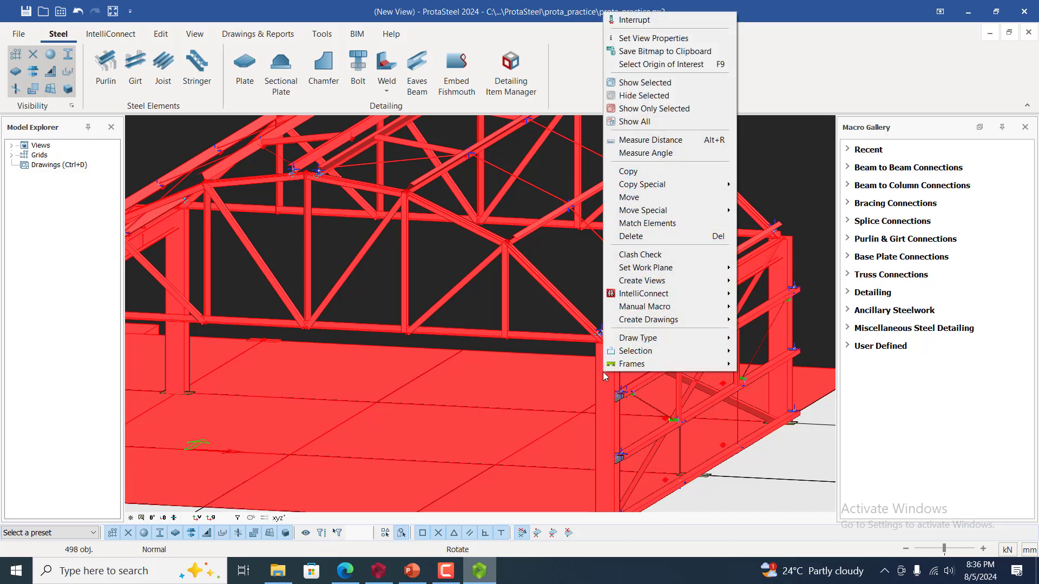
mouse_move(677, 293)
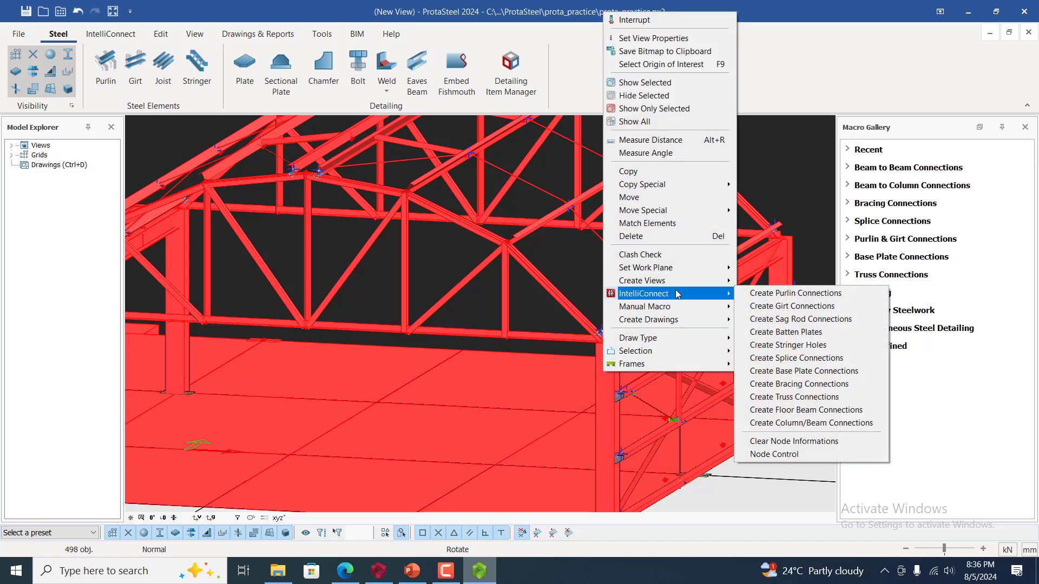
click(845, 385)
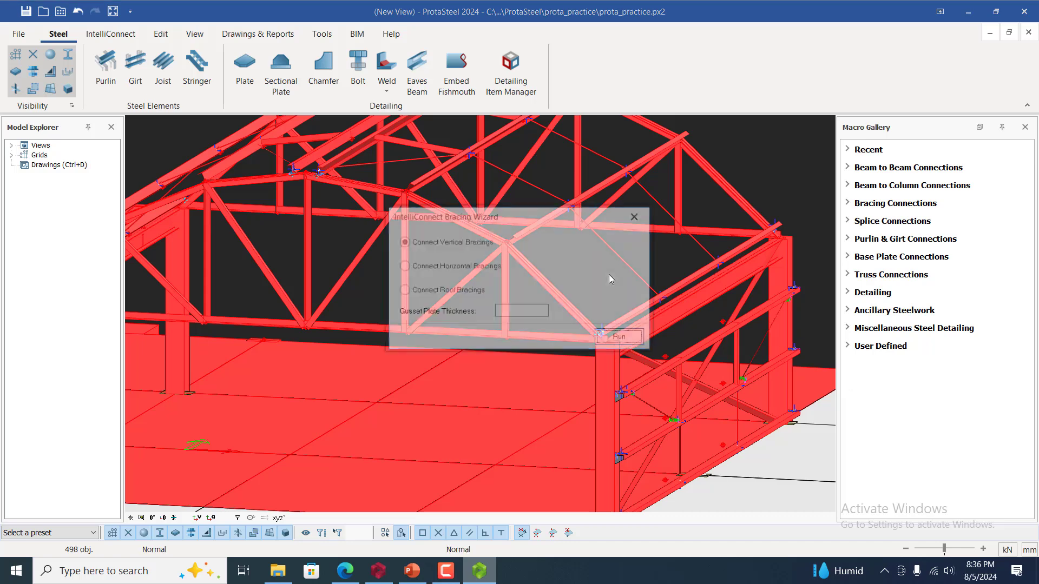
click(621, 338)
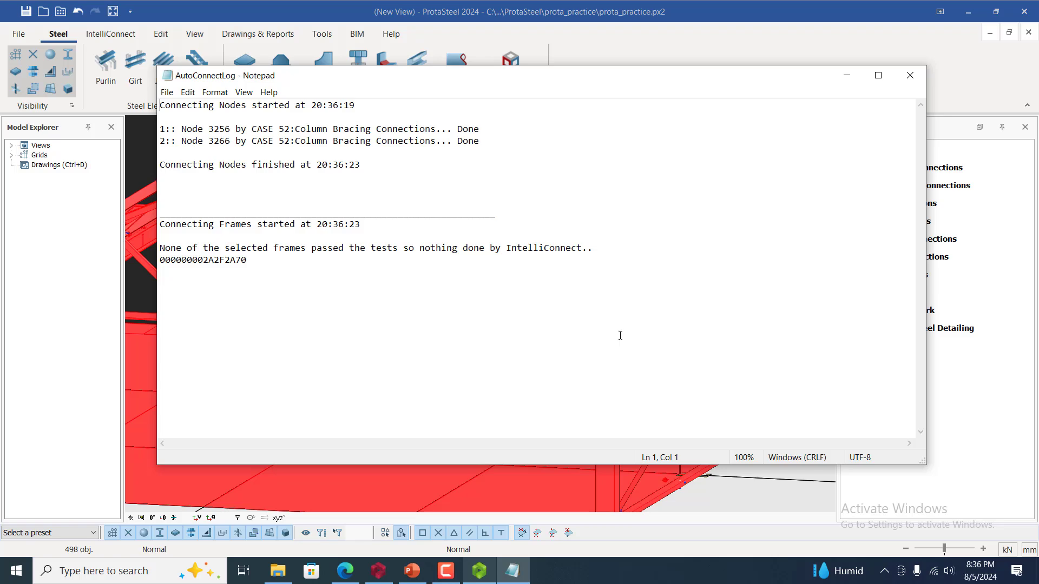
click(910, 75)
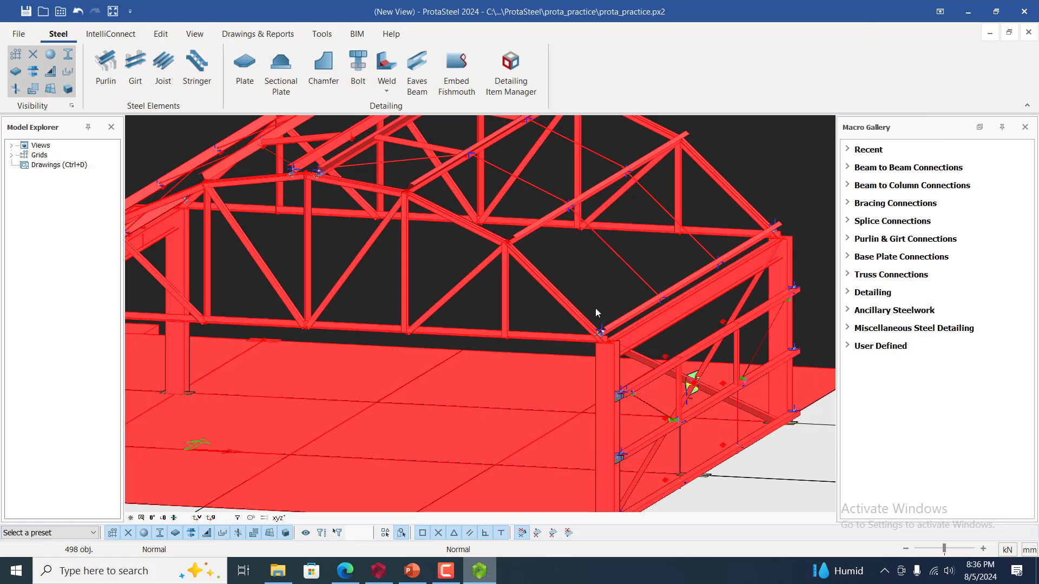
- Create IntelliConnect truss connections on the selected steel with a gusset plate thickness of 15, and close the connection log
right_click(612, 380)
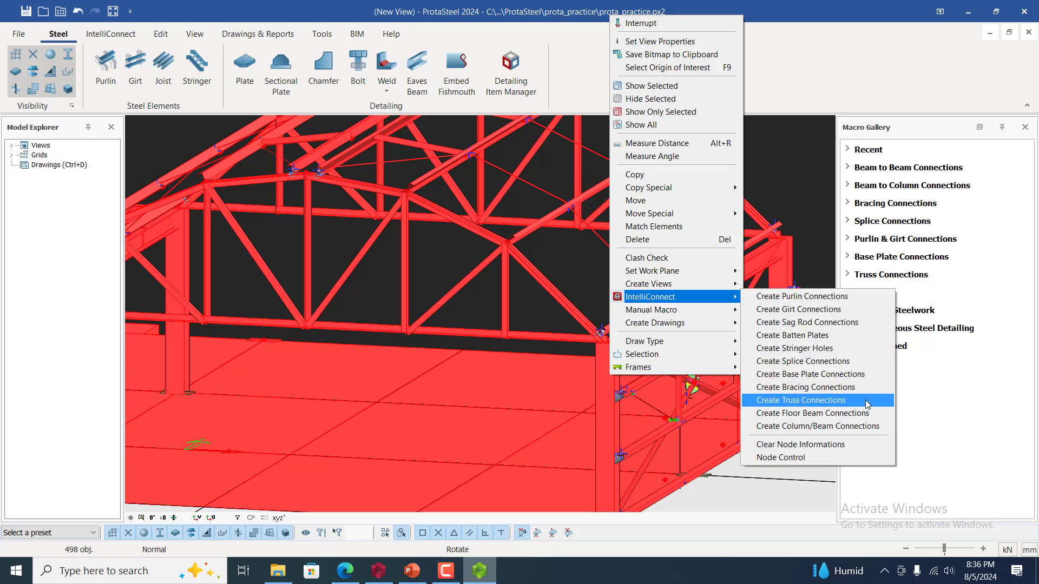
click(867, 404)
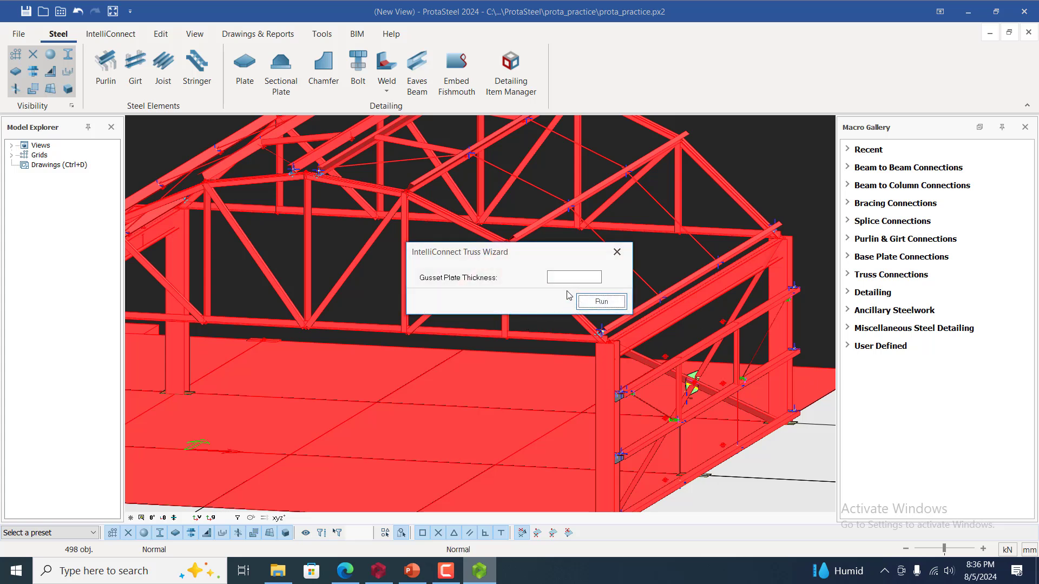
click(580, 277)
text(15)
click(591, 301)
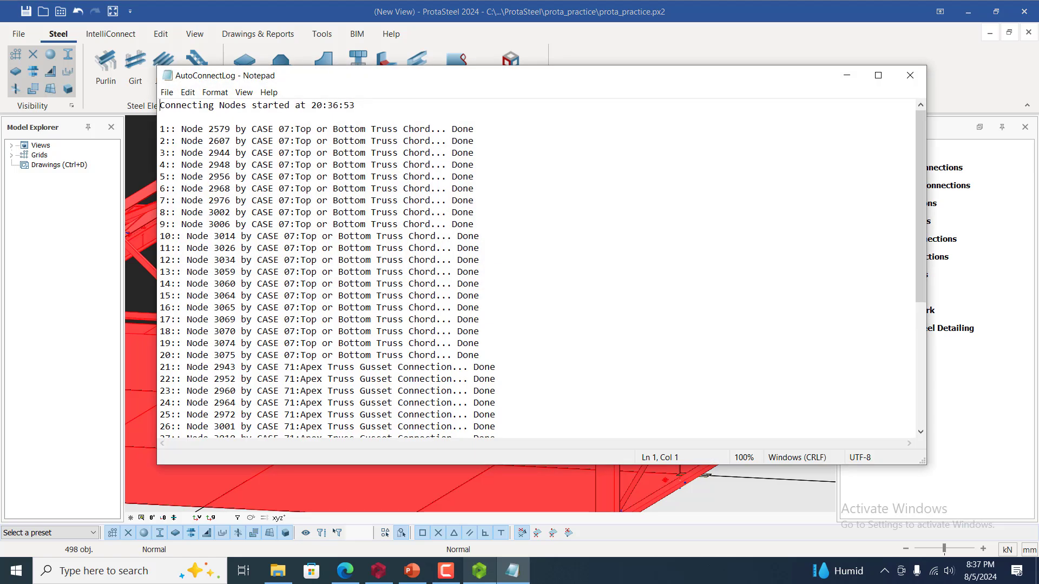
click(901, 77)
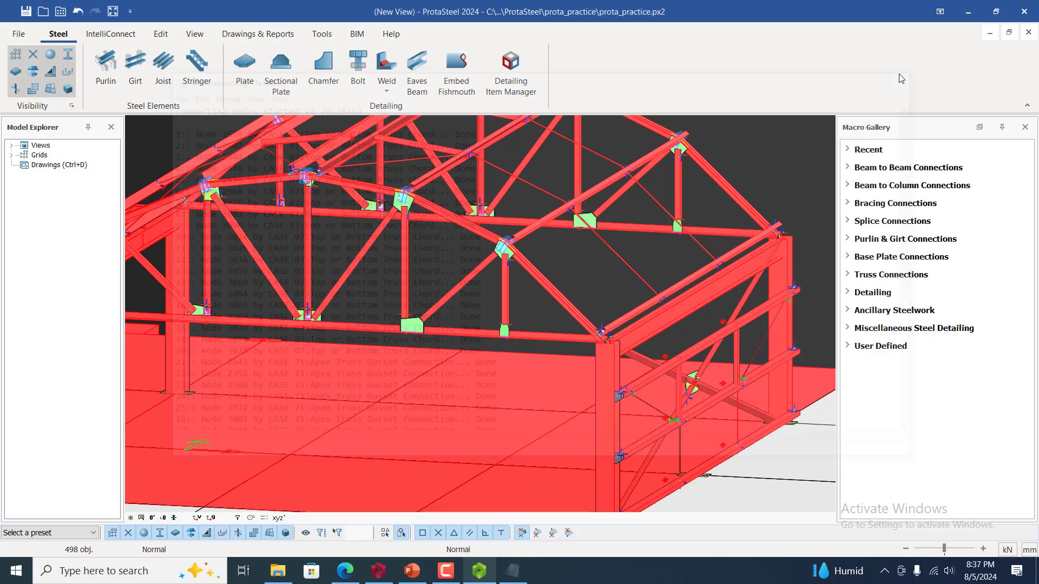
- Inspect the gusset plates joining the truss verticals and diagonals to the top and bottom chords
scroll(583, 296, down, 3)
scroll(481, 254, up, 5)
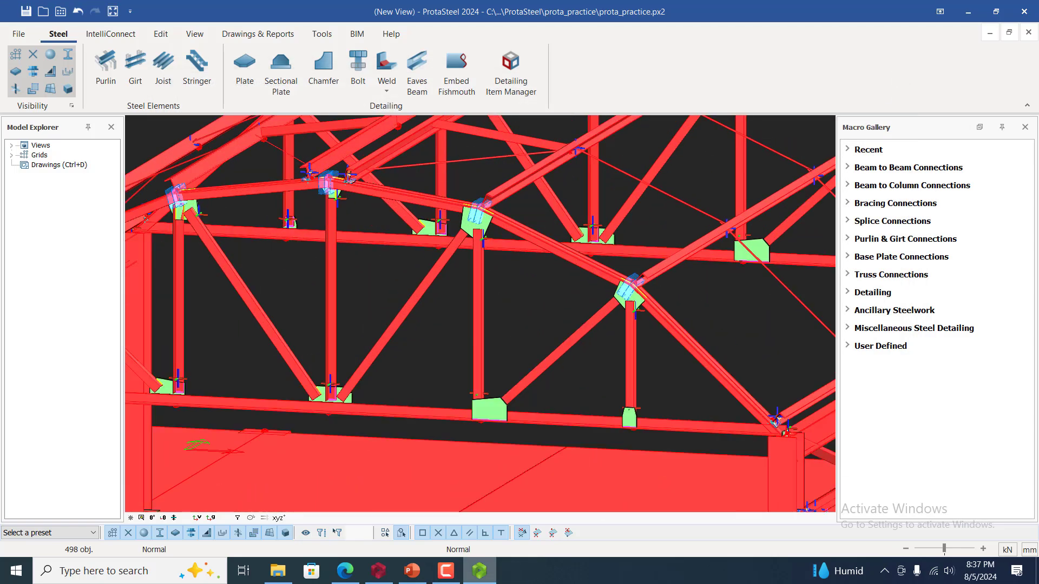
scroll(475, 212, up, 5)
scroll(479, 198, down, 5)
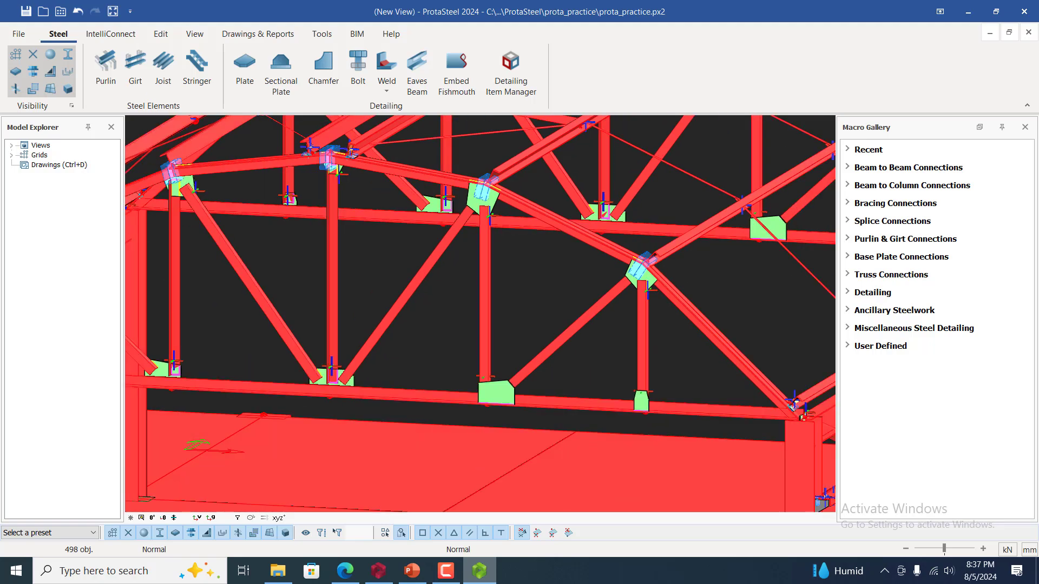
scroll(482, 376, down, 4)
scroll(482, 377, up, 7)
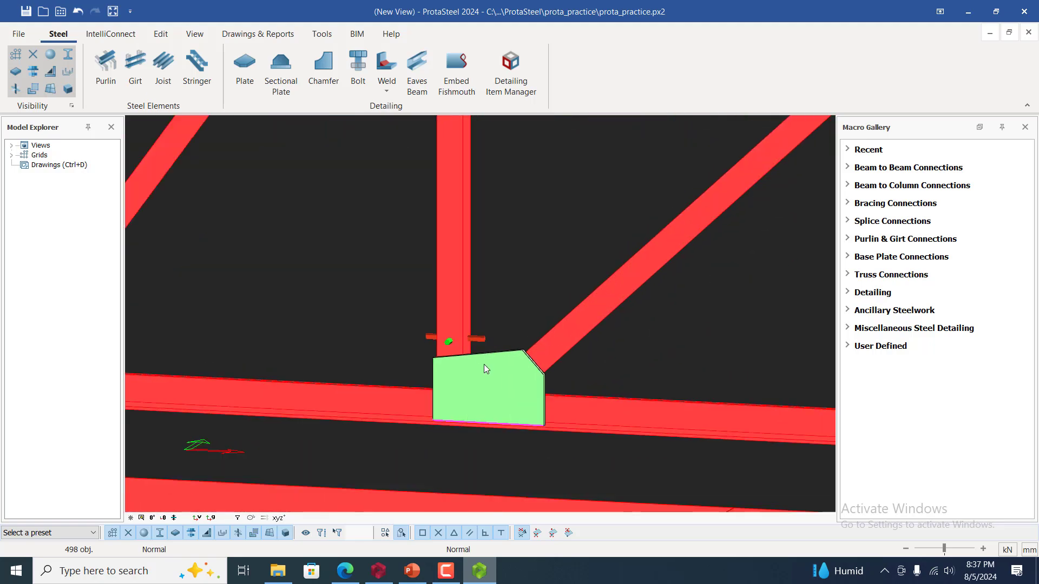
scroll(458, 393, down, 4)
scroll(660, 402, up, 6)
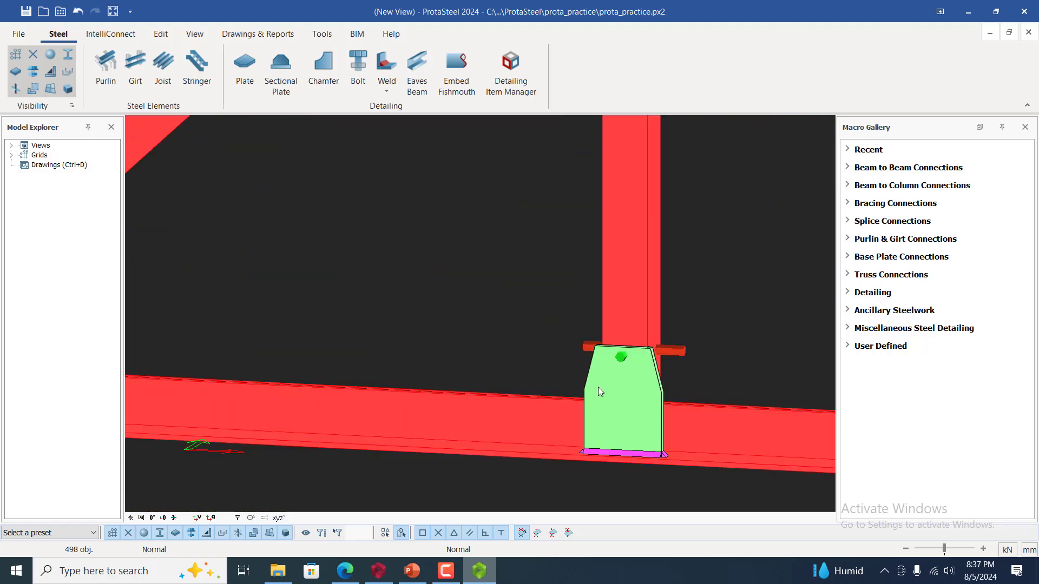
scroll(599, 388, down, 3)
scroll(431, 354, down, 4)
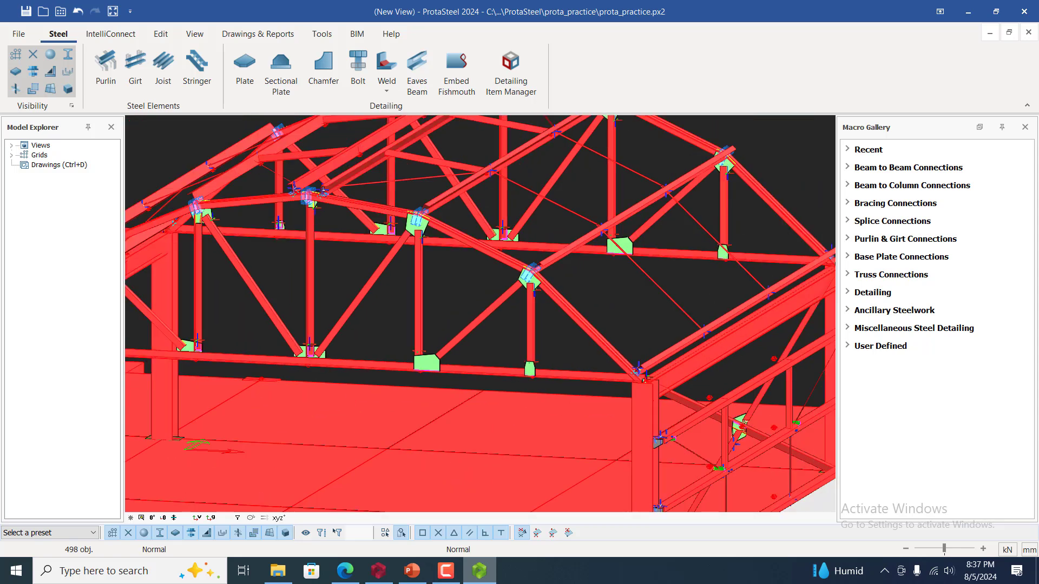
scroll(307, 343, up, 6)
scroll(422, 340, up, 5)
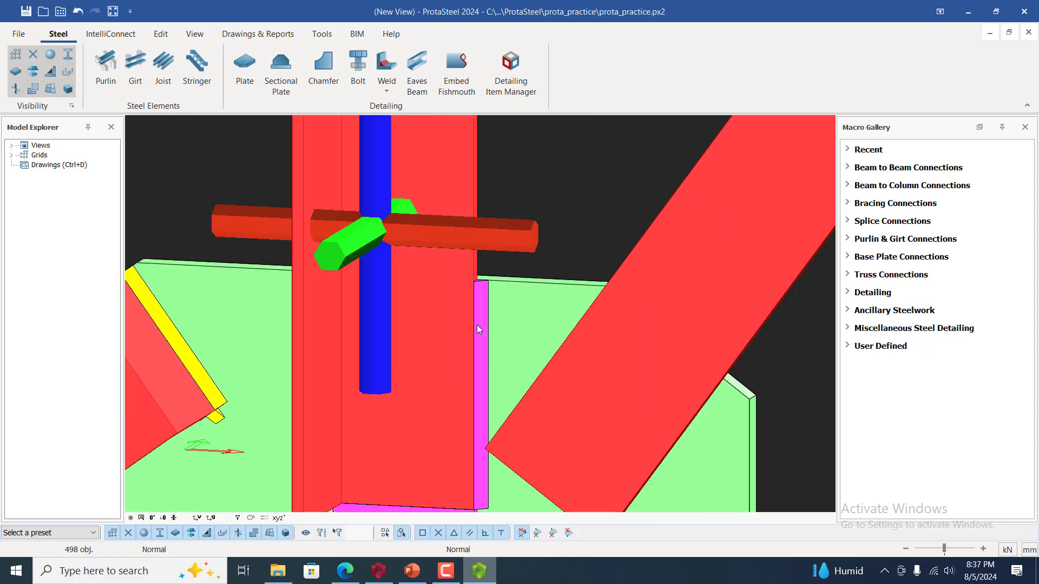
scroll(477, 325, down, 5)
scroll(418, 344, down, 5)
scroll(455, 334, up, 4)
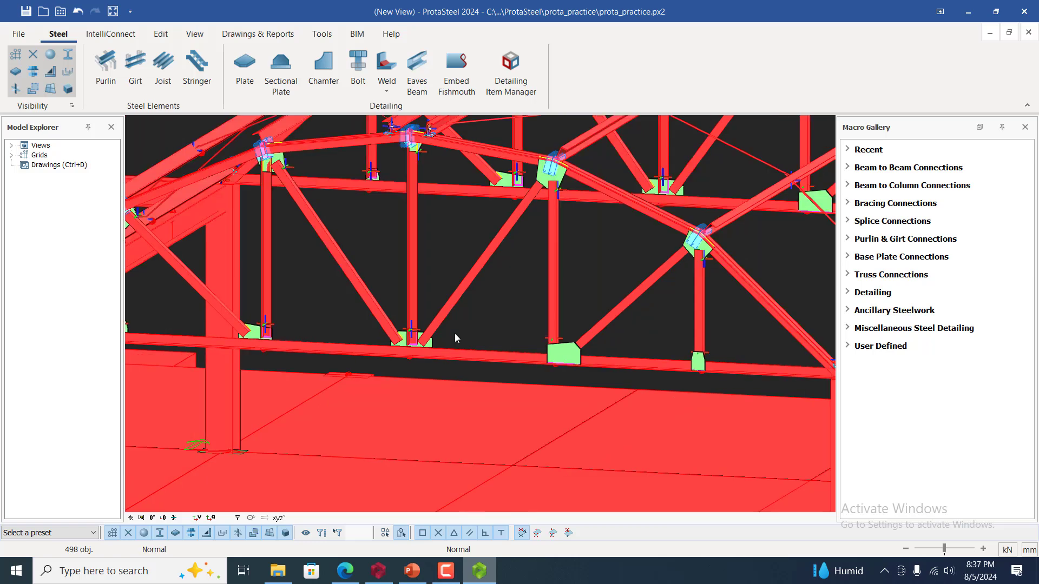
scroll(515, 352, up, 2)
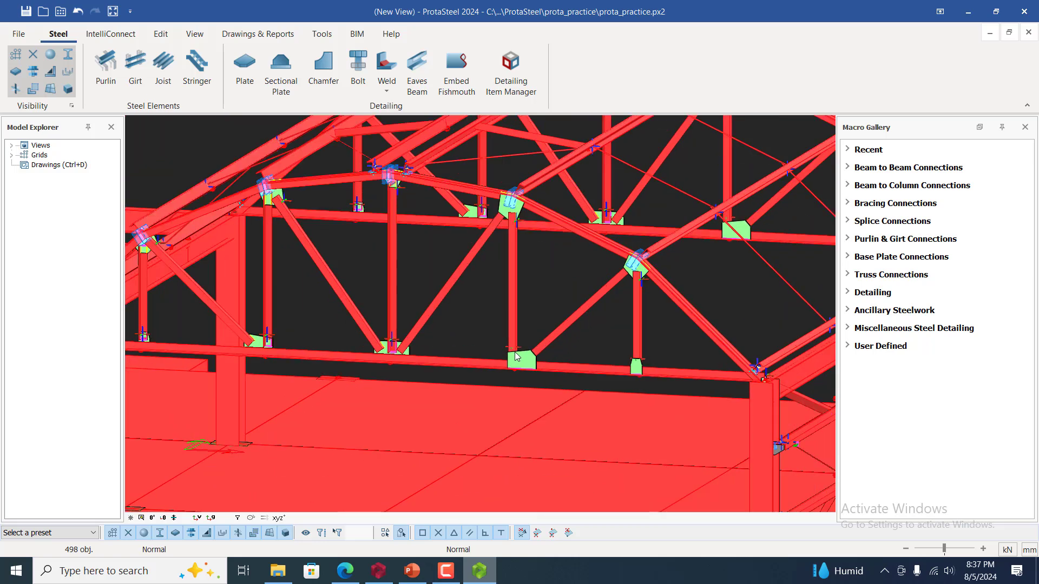
- Create IntelliConnect floor beam connections on the selected steel with the wizard's default simple, bracing and shifting settings, and close the connection log
right_click(514, 353)
mouse_move(586, 478)
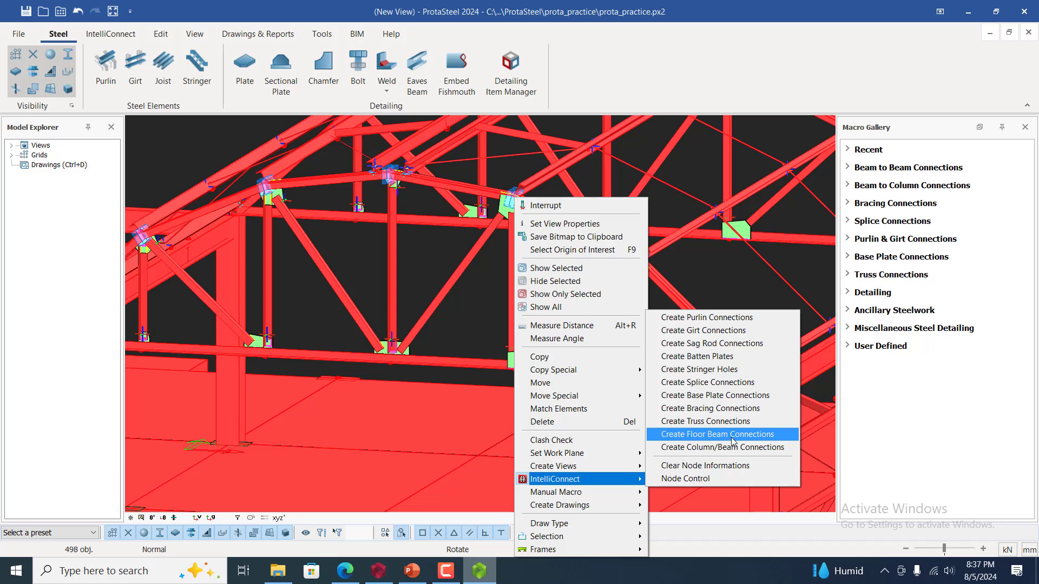
click(718, 435)
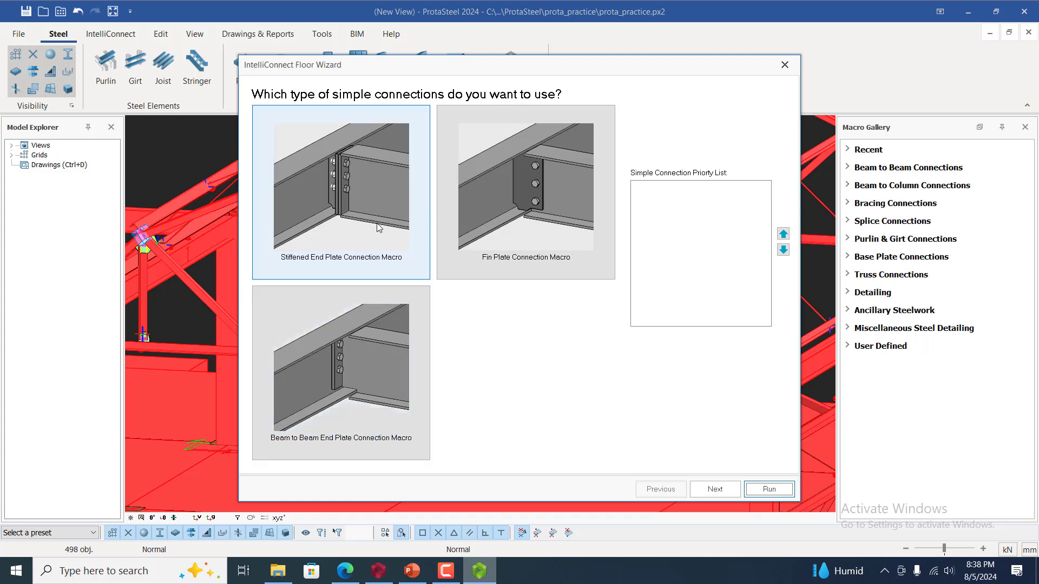
click(714, 491)
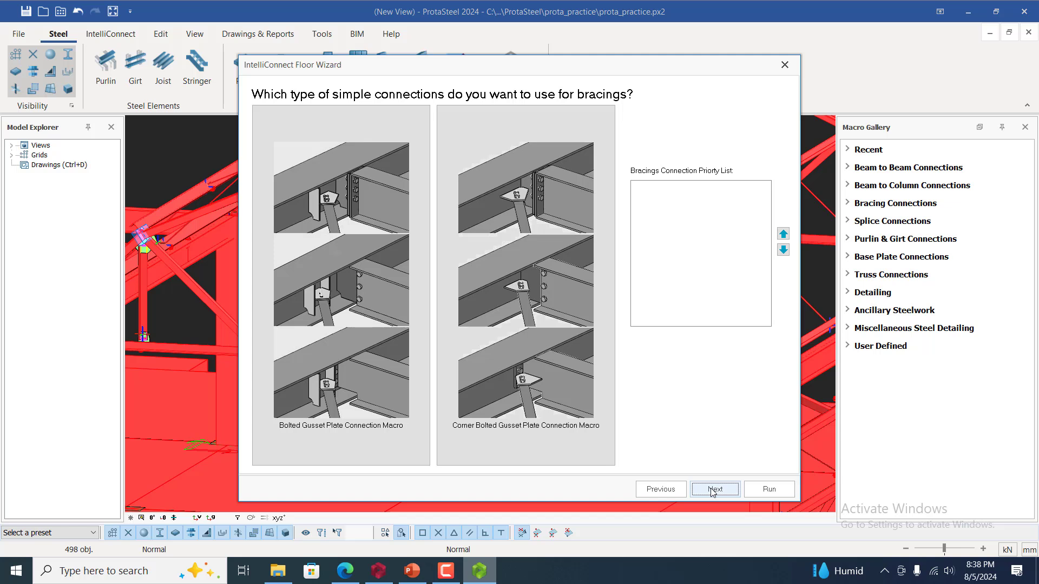
click(713, 490)
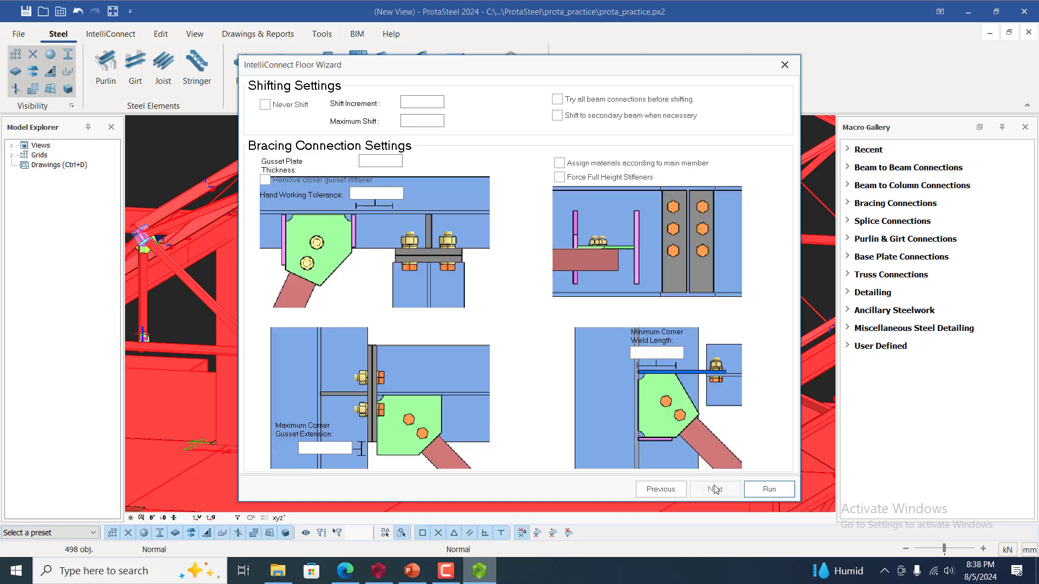
click(769, 490)
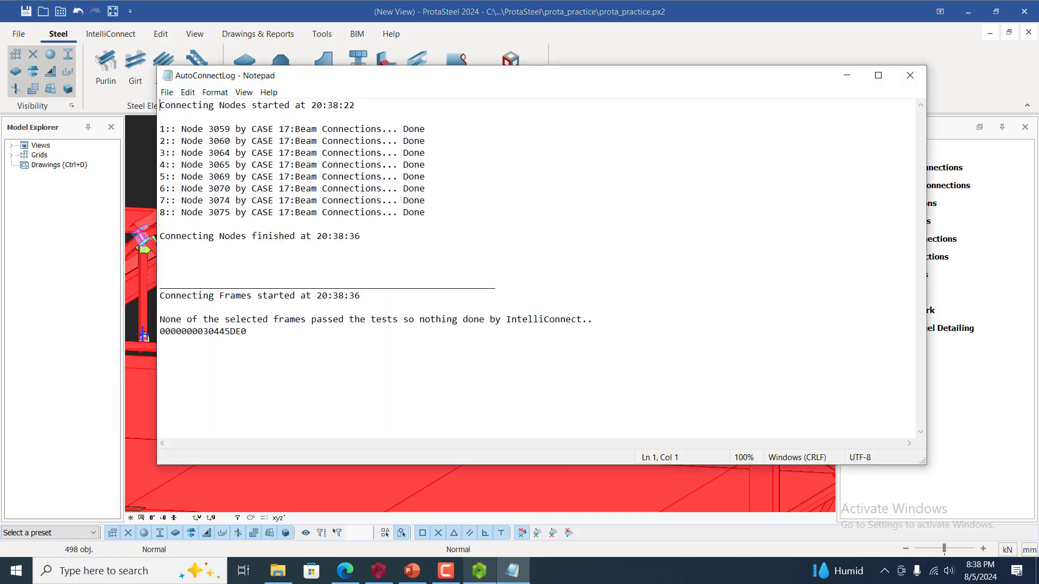
click(910, 75)
- Inspect the beam end connections along the main beam of the flat-roofed bay beside the truss roof
scroll(681, 352, down, 5)
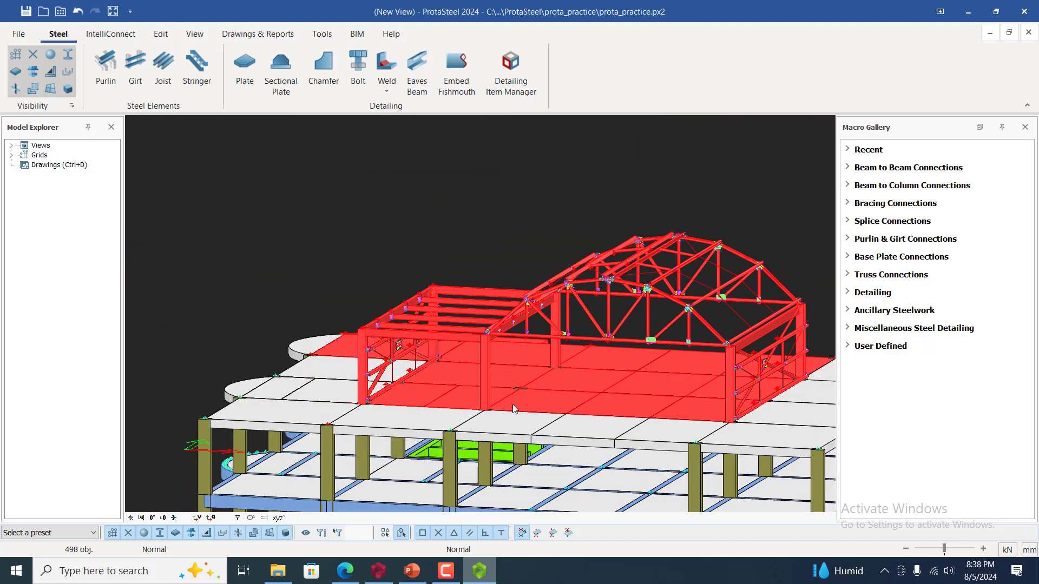
scroll(438, 337, up, 5)
scroll(327, 334, up, 4)
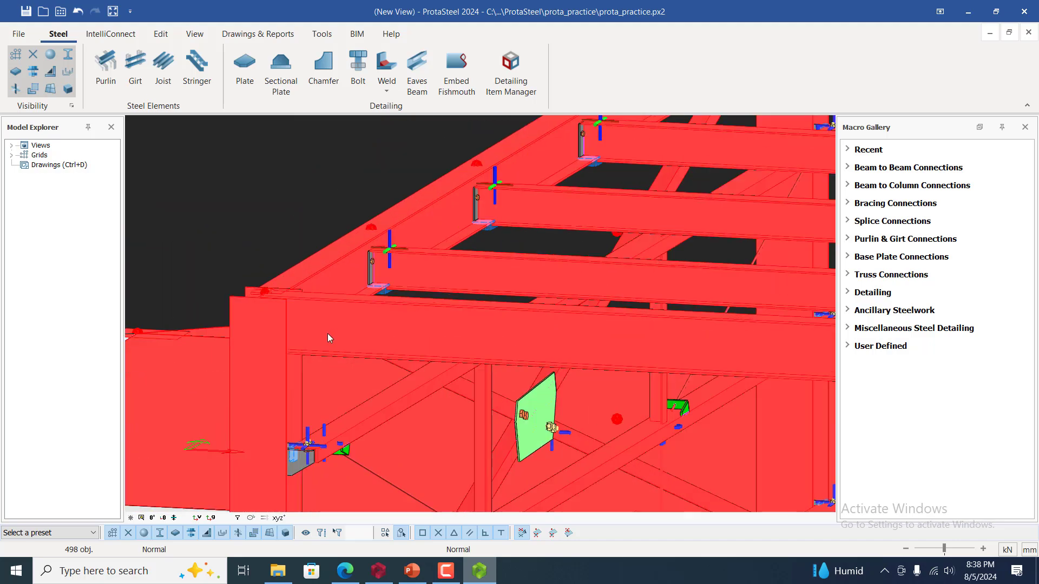
scroll(301, 390, down, 2)
scroll(409, 249, up, 8)
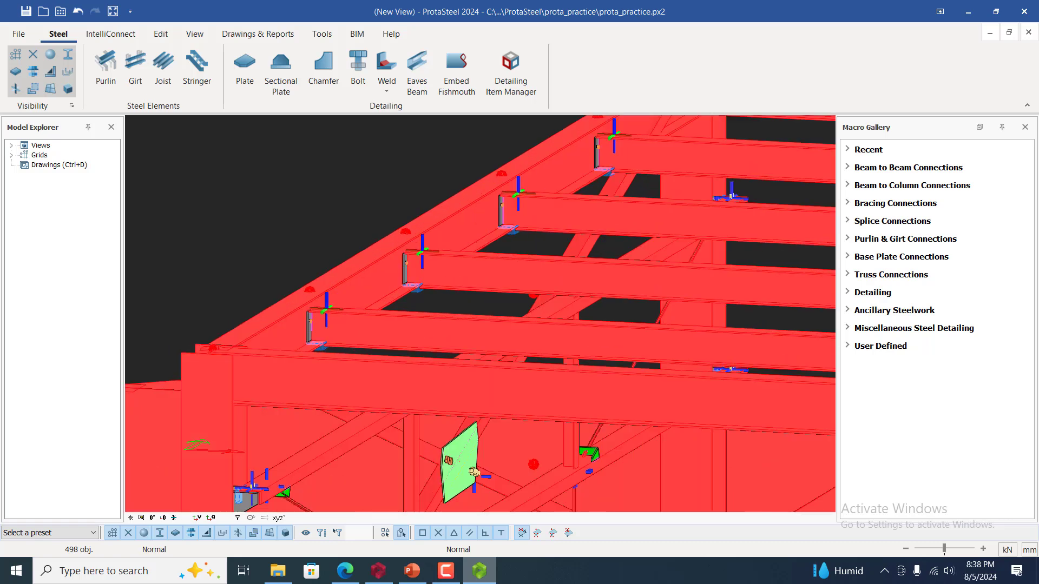
scroll(299, 309, down, 10)
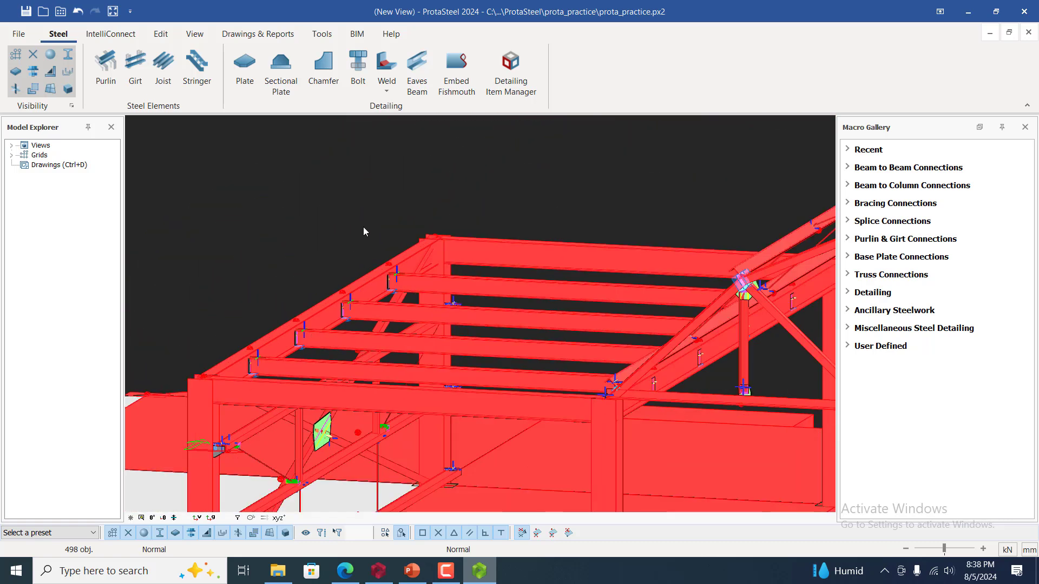
scroll(359, 230, down, 3)
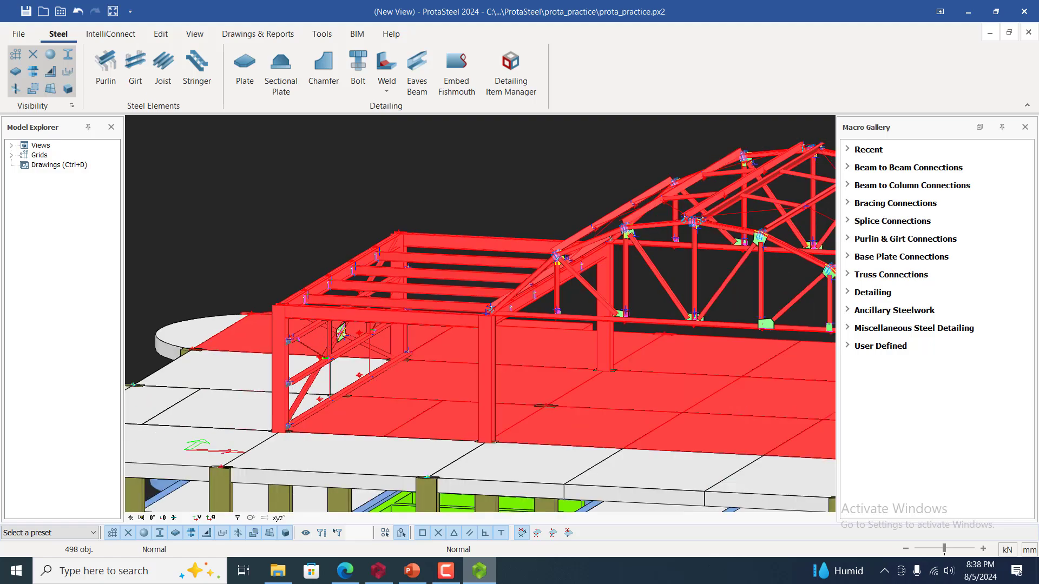
- Create IntelliConnect column/beam connections on the selected steel with the wizard's default connection, bracing and haunch settings, and close the connection log
scroll(268, 304, up, 8)
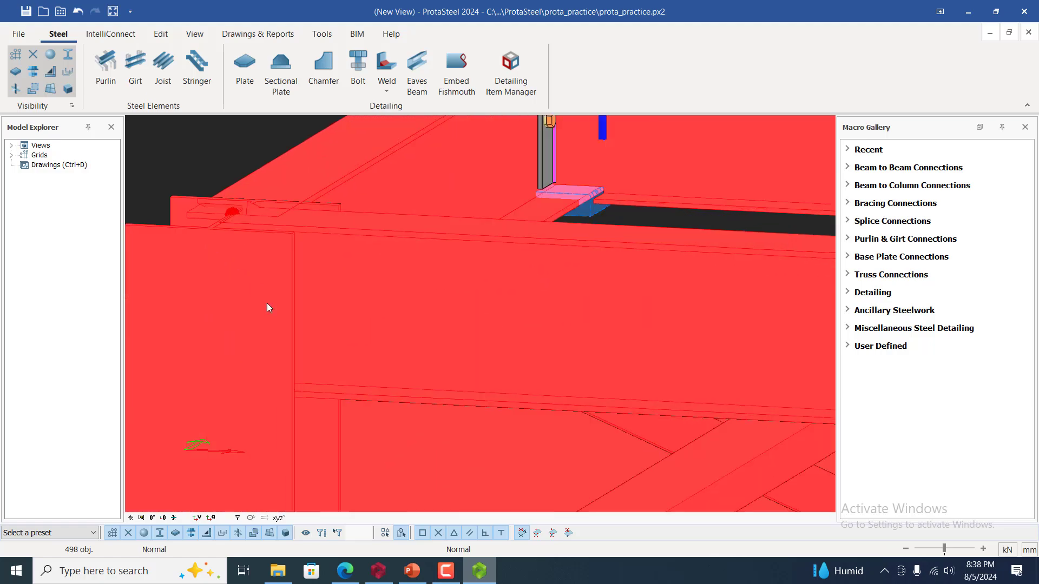
scroll(275, 304, down, 6)
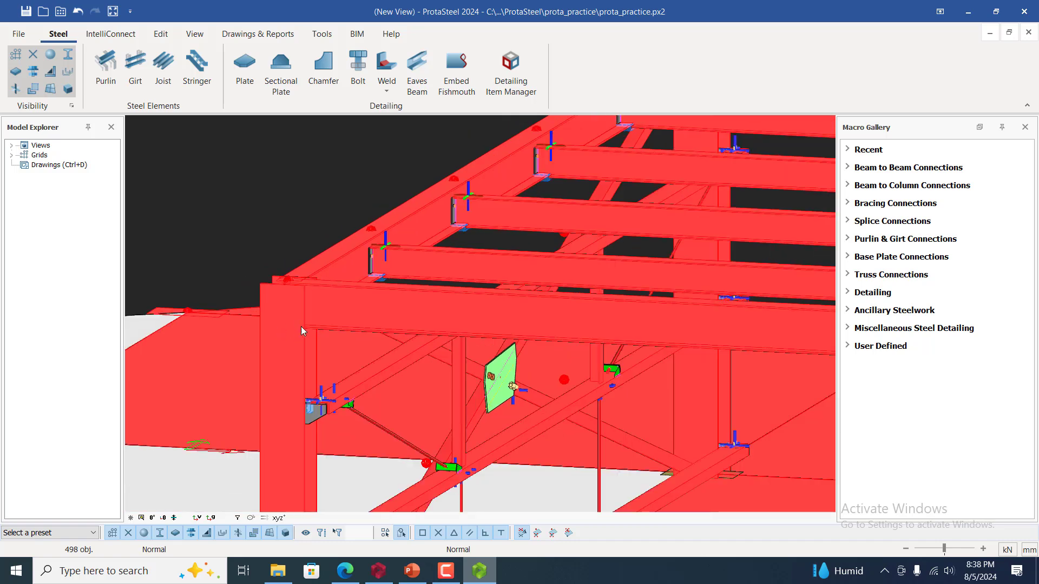
right_click(408, 301)
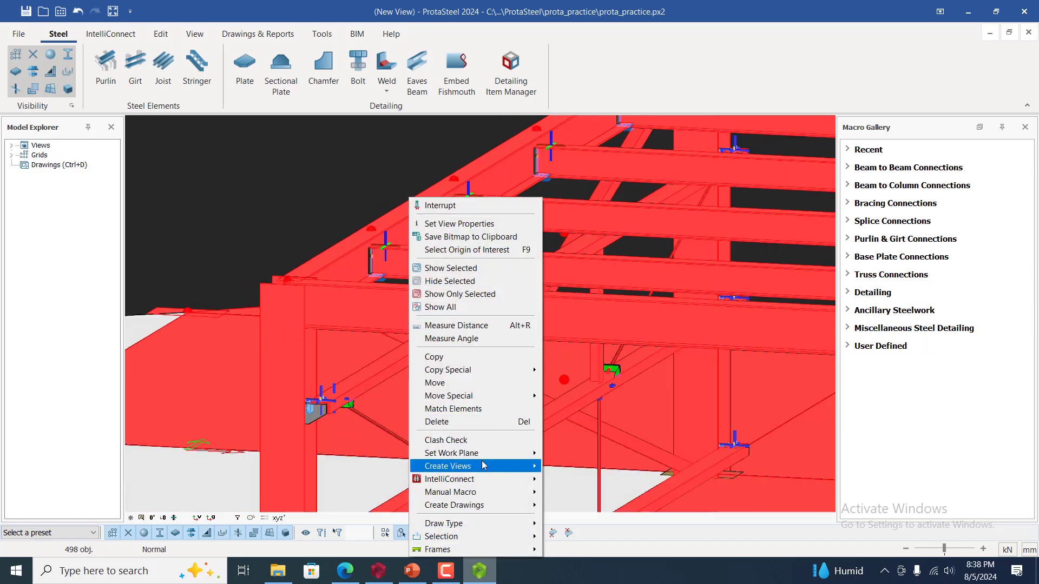
mouse_move(487, 480)
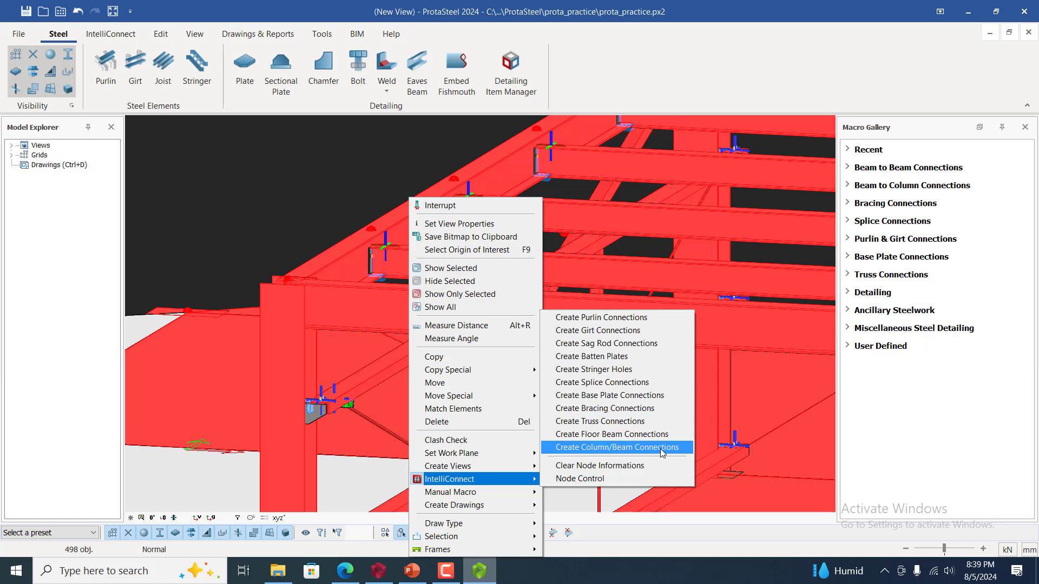
click(617, 447)
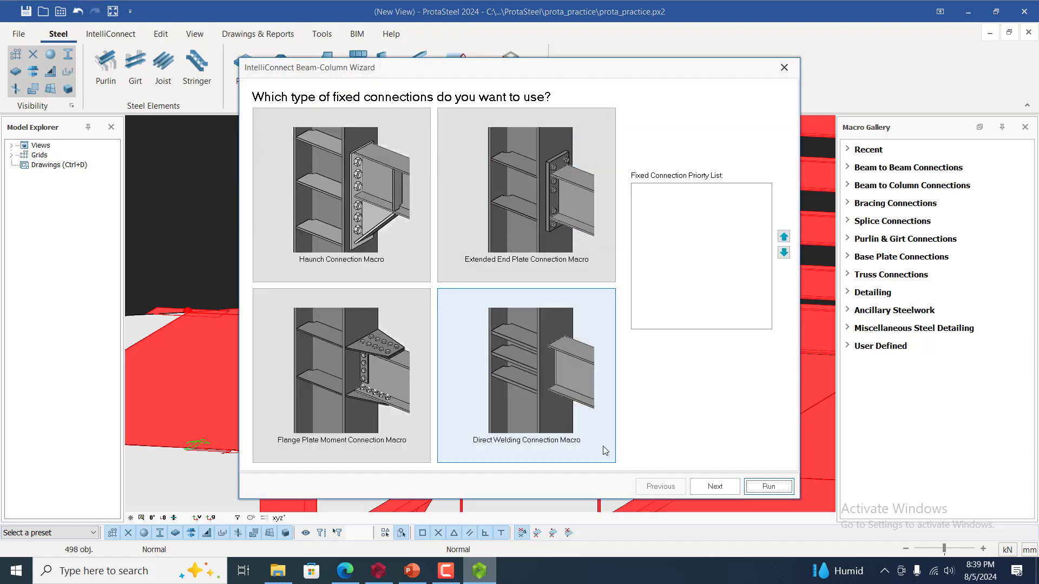
click(727, 488)
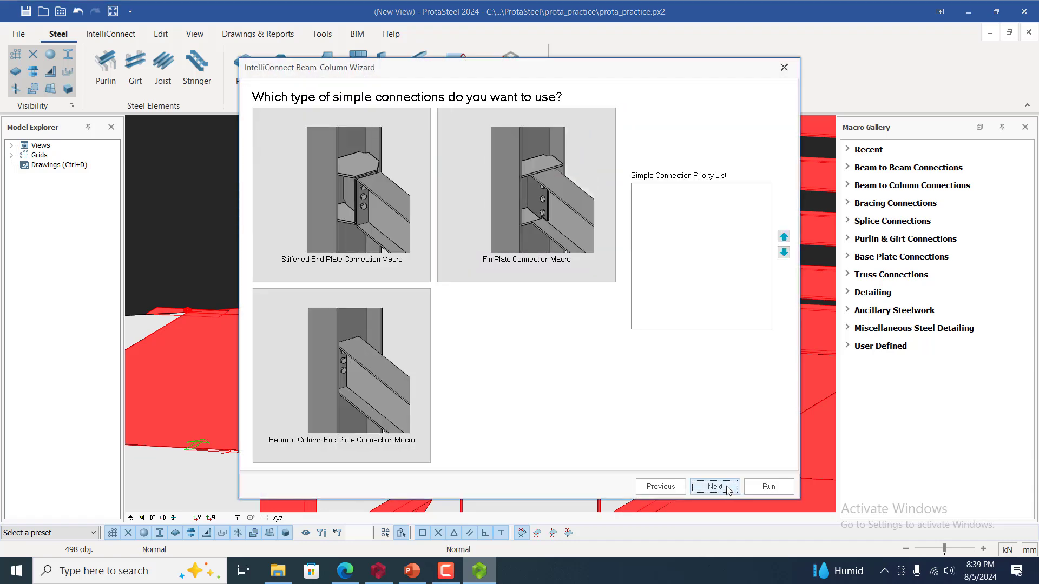
click(726, 488)
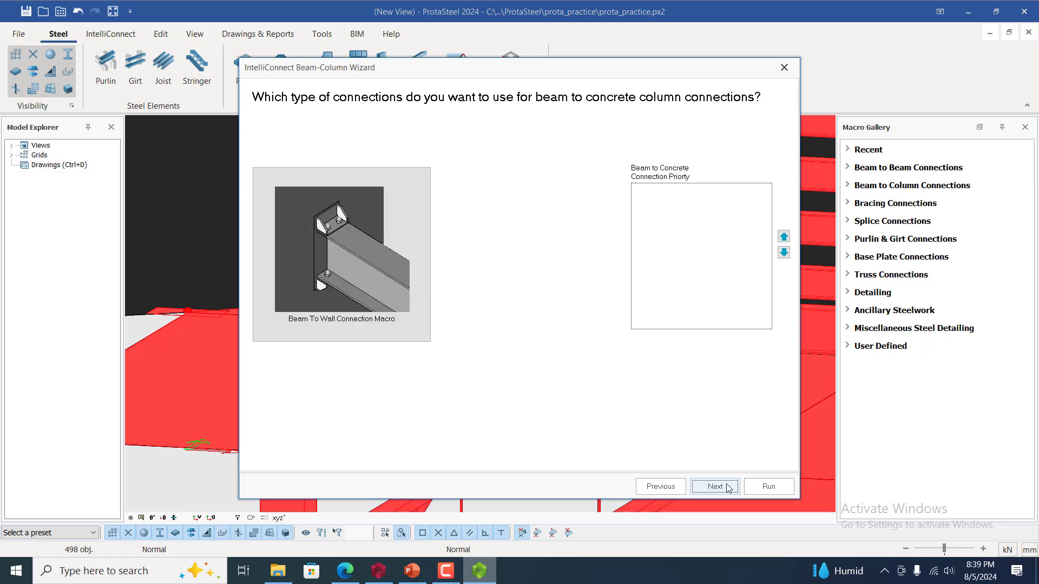
click(727, 488)
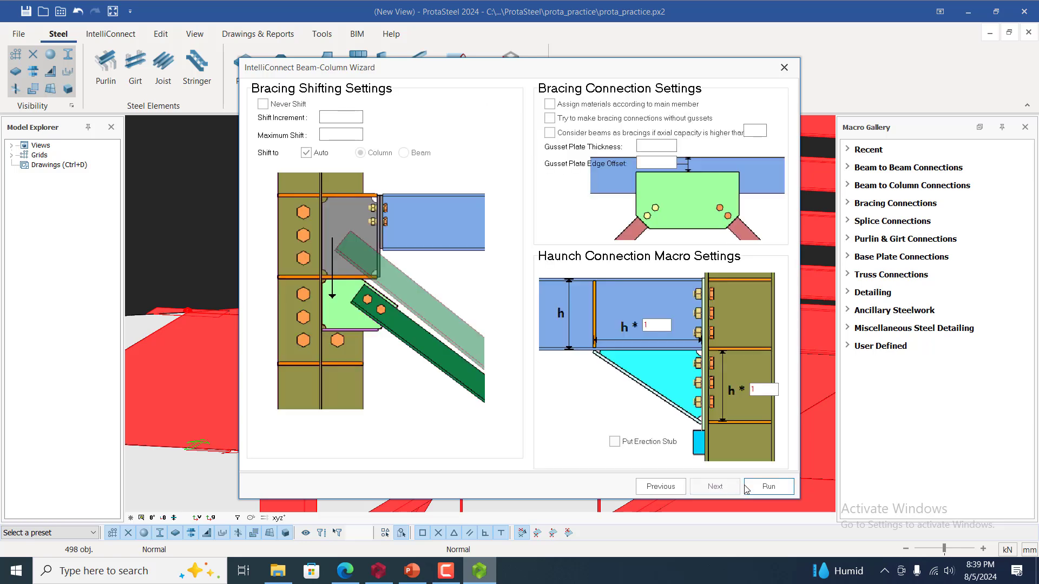
click(772, 487)
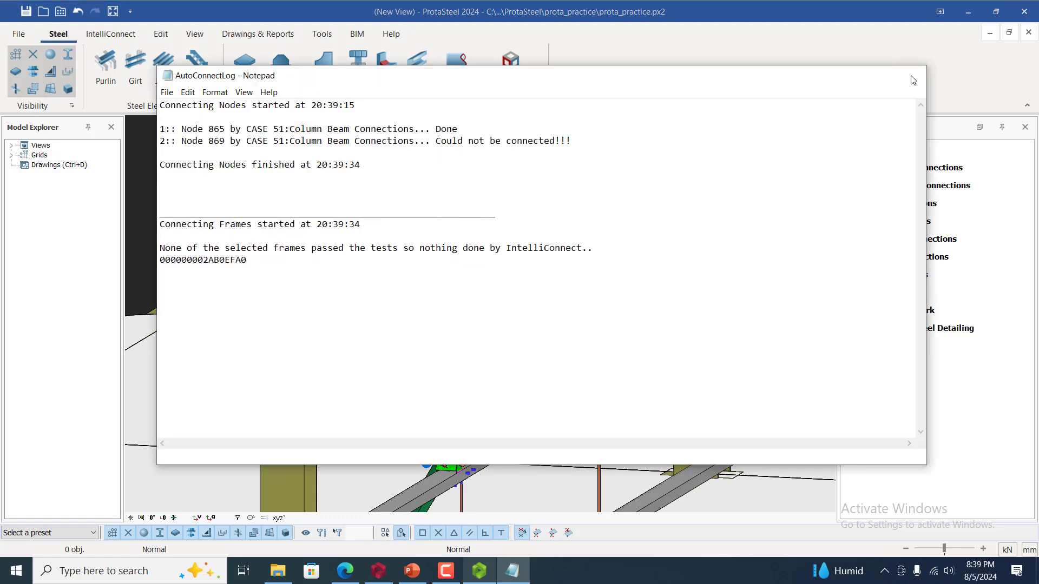
click(910, 75)
- Inspect the beam-to-column joints at the near corner column and at the column beside the truss roof, including the whole building's overview
scroll(327, 325, up, 3)
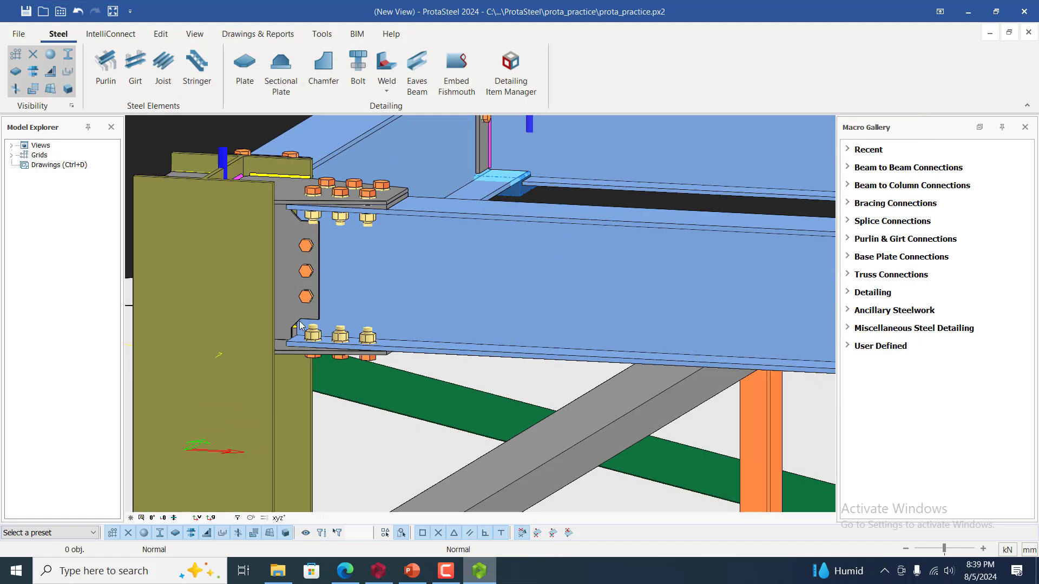
scroll(229, 295, down, 1)
scroll(233, 296, down, 3)
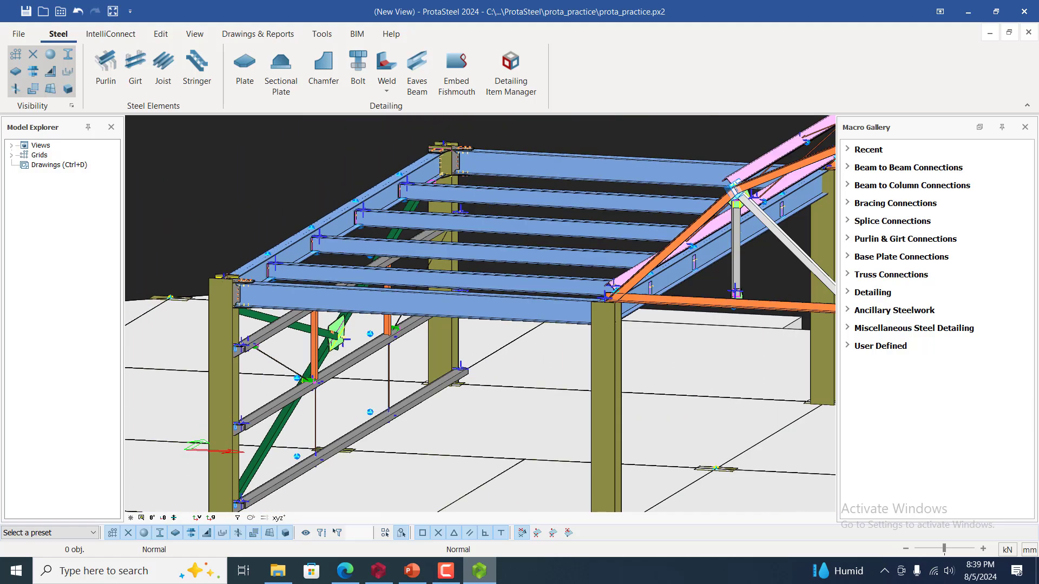
scroll(503, 352, up, 4)
scroll(528, 308, down, 5)
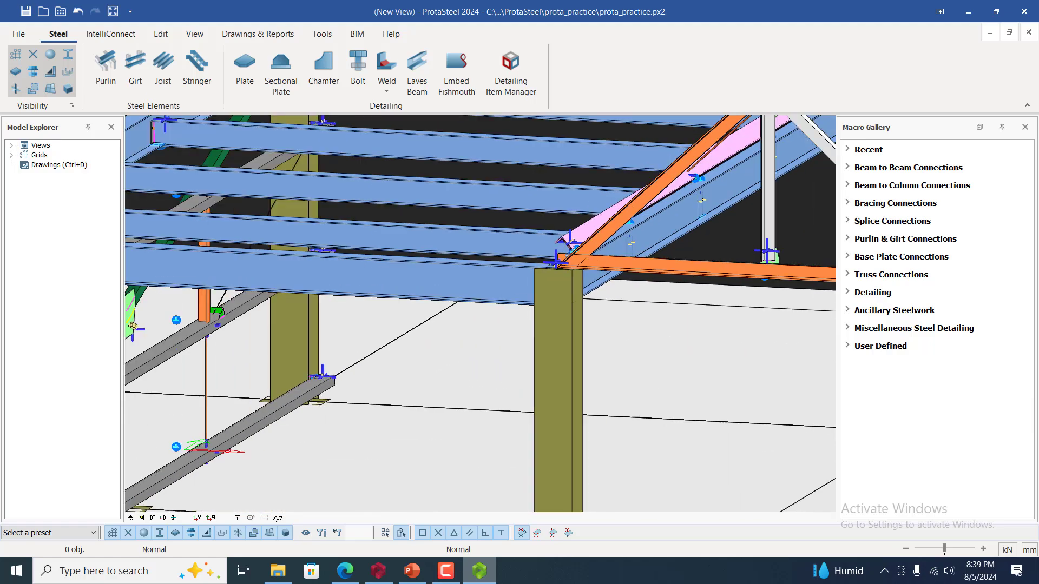
middle_drag(347, 342, 371, 340)
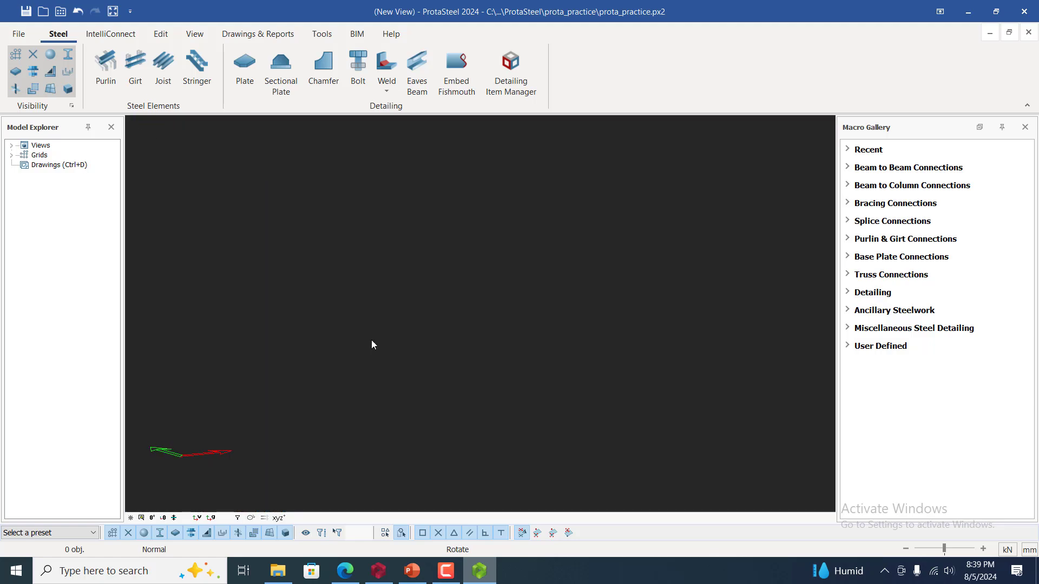
scroll(395, 356, down, 6)
scroll(371, 376, down, 2)
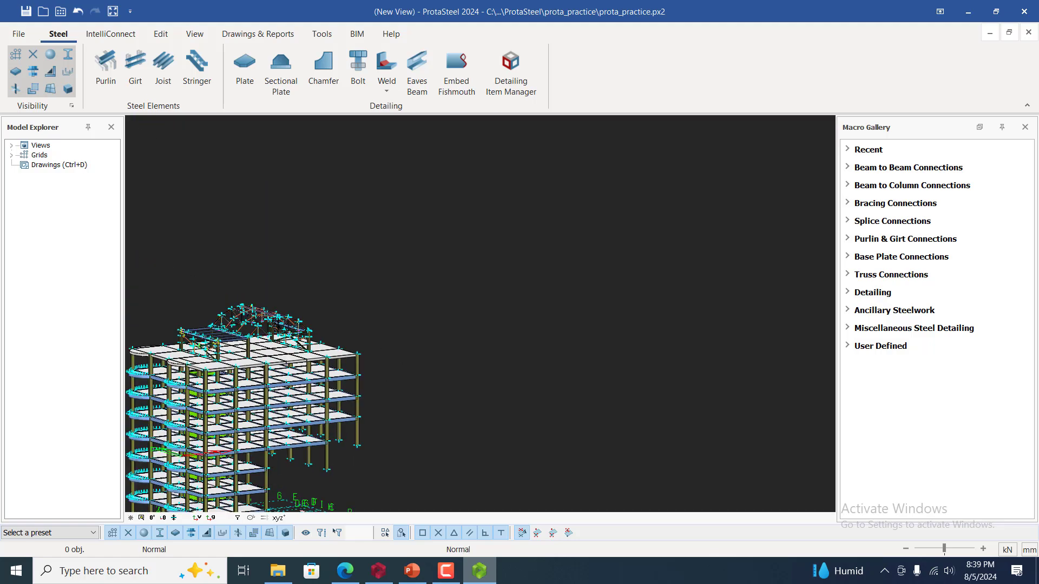
scroll(212, 341, up, 10)
middle_drag(217, 342, 238, 374)
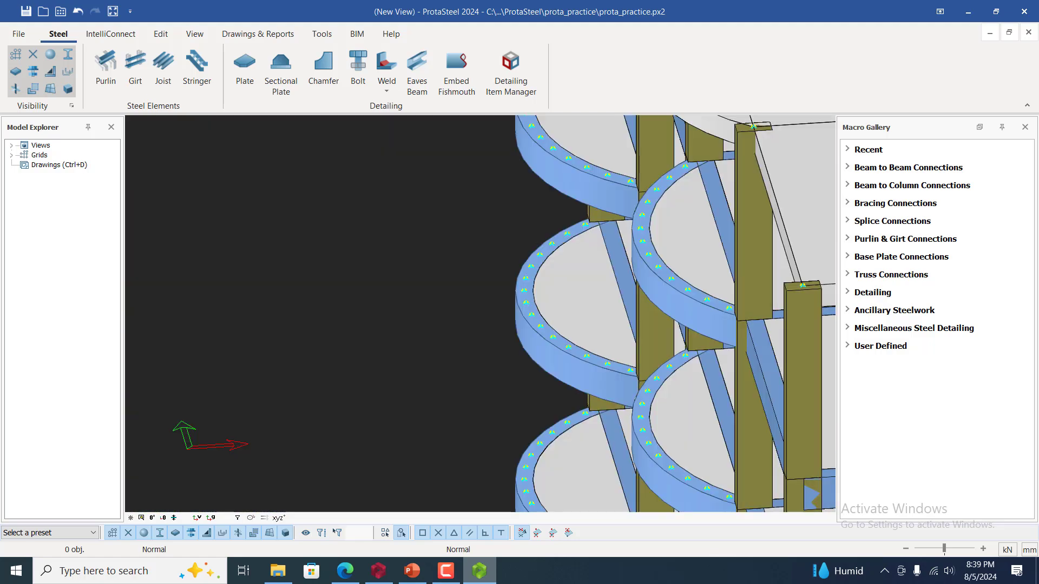
middle_drag(346, 358, 454, 352)
scroll(372, 356, down, 8)
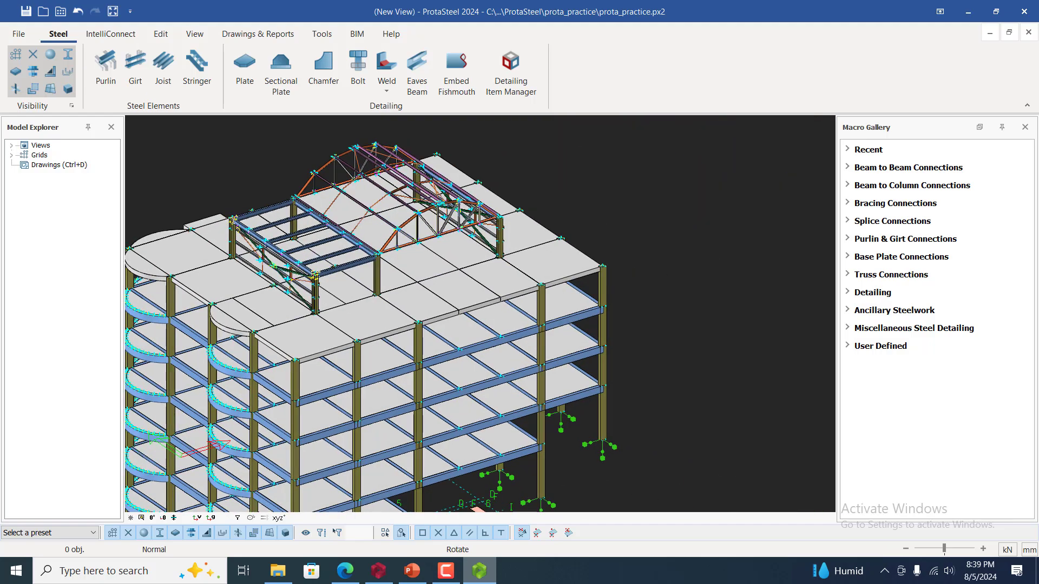
- Examine the plates, bolts and welds joining the beams to the corner columns of the flat-roofed bay from above
scroll(386, 277, up, 10)
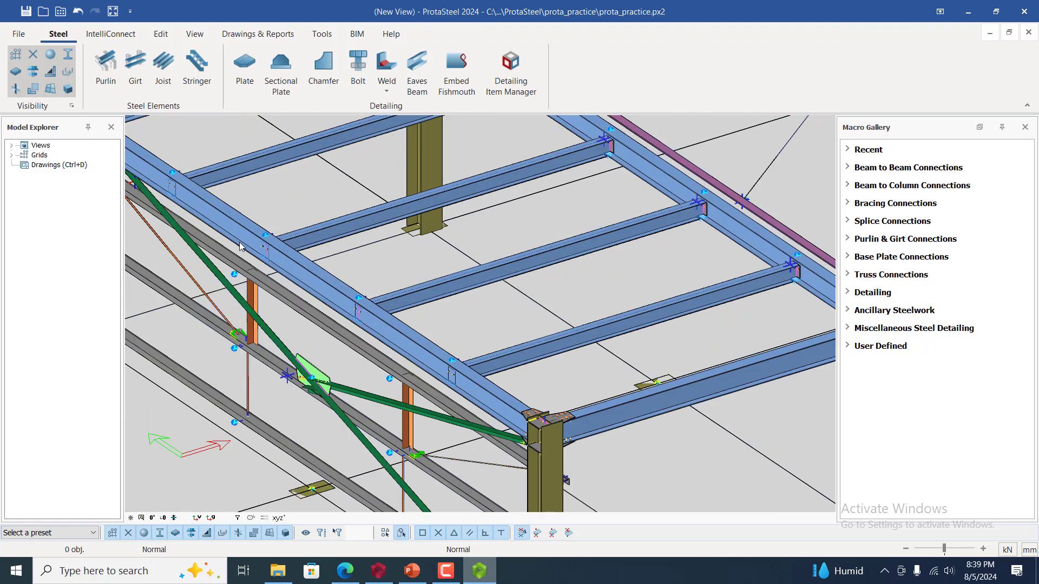
scroll(385, 277, down, 5)
scroll(184, 197, up, 10)
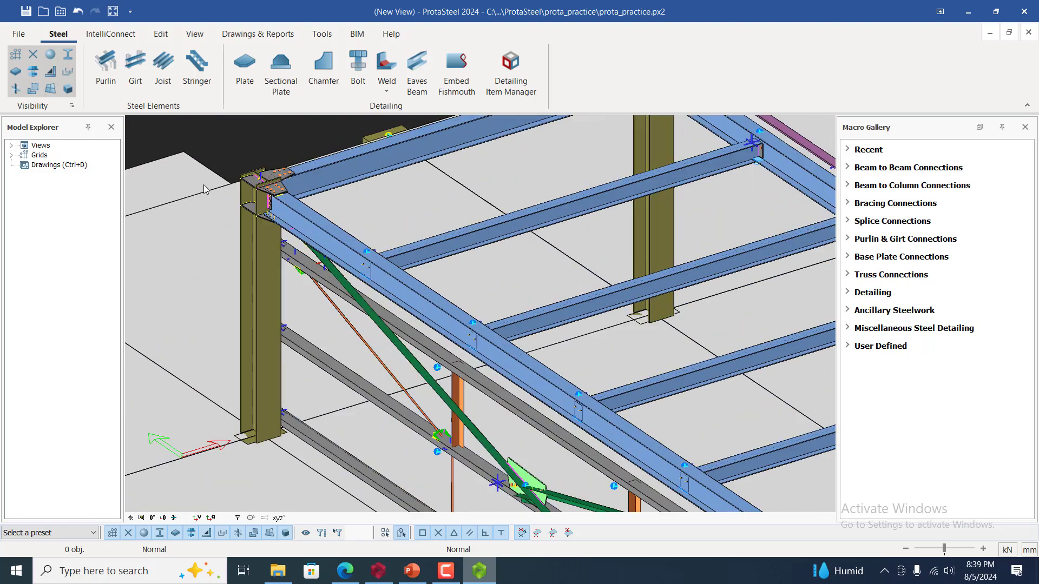
scroll(267, 229, down, 3)
middle_drag(454, 249, 508, 284)
scroll(508, 284, down, 5)
scroll(371, 368, down, 5)
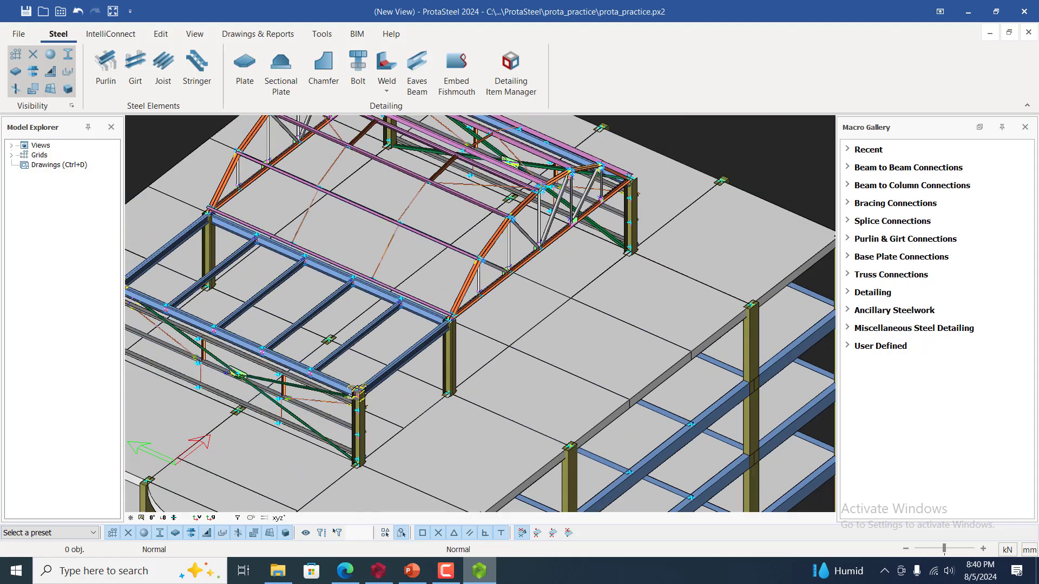
scroll(285, 211, up, 10)
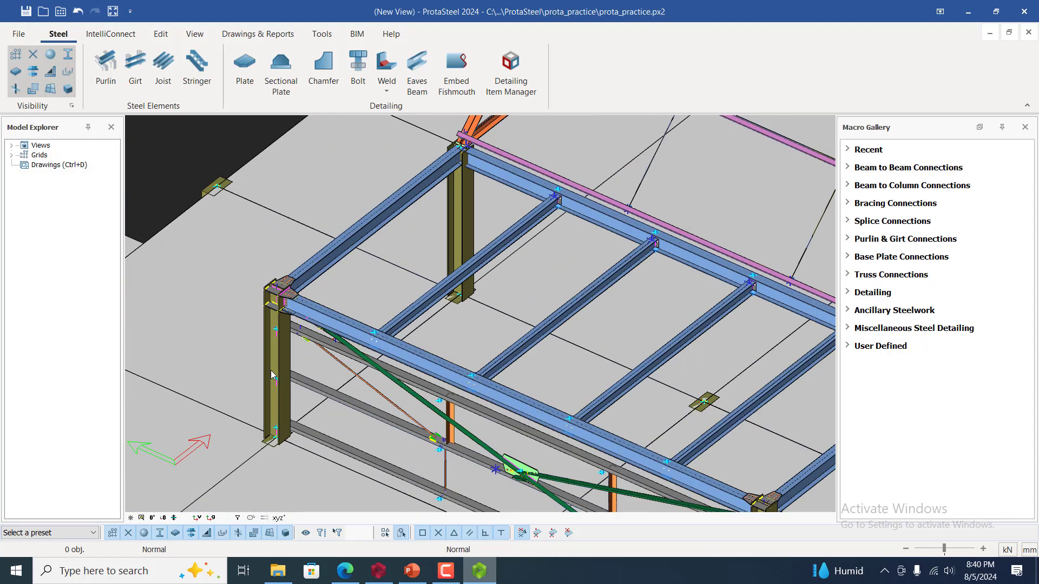
scroll(286, 211, up, 3)
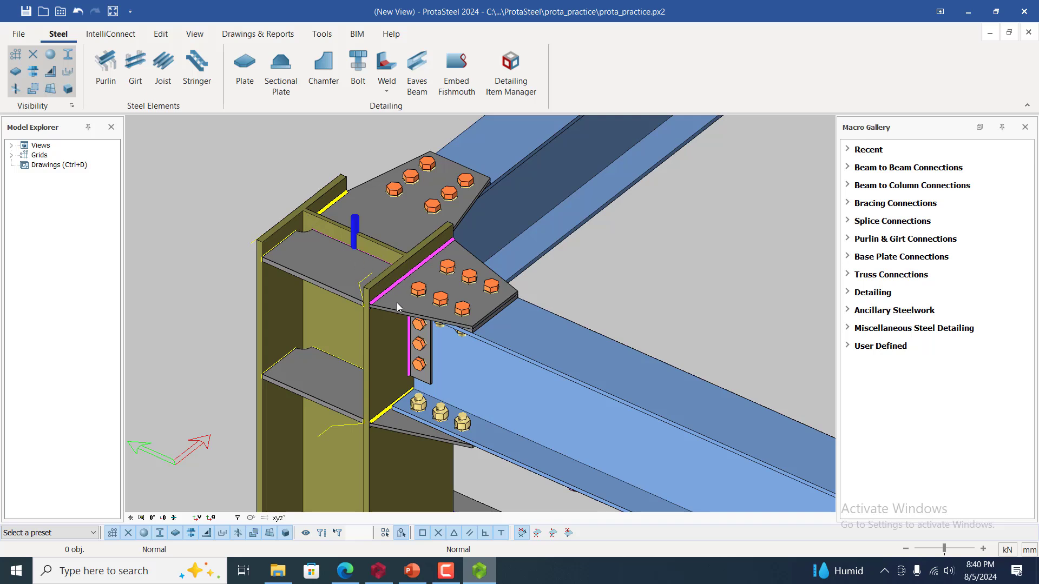
- Limit the 3D view's extent by setting its Up (+) value to 100 in the view properties, and check the elements displayed
click(371, 334)
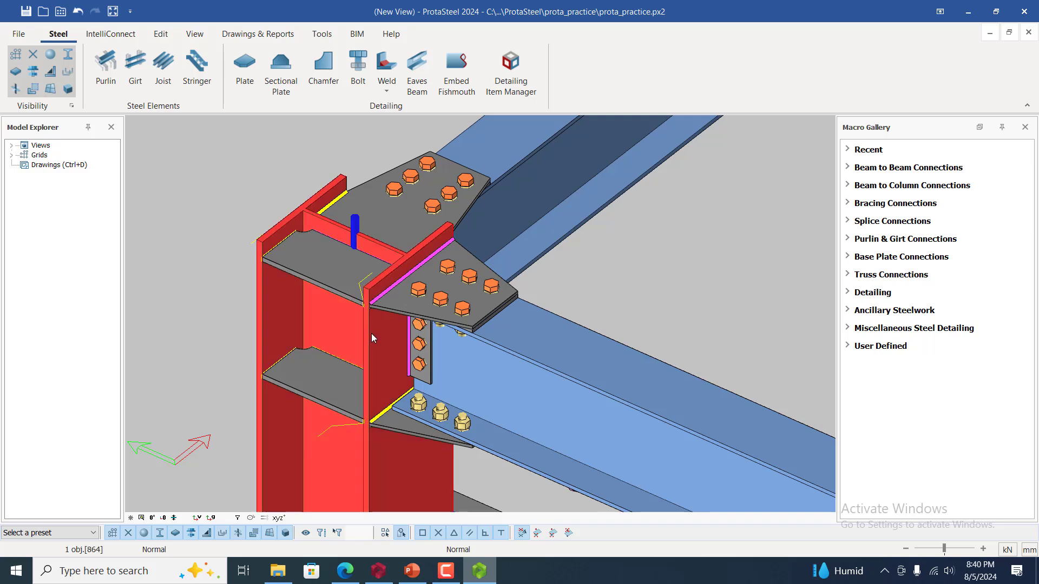
right_click(371, 338)
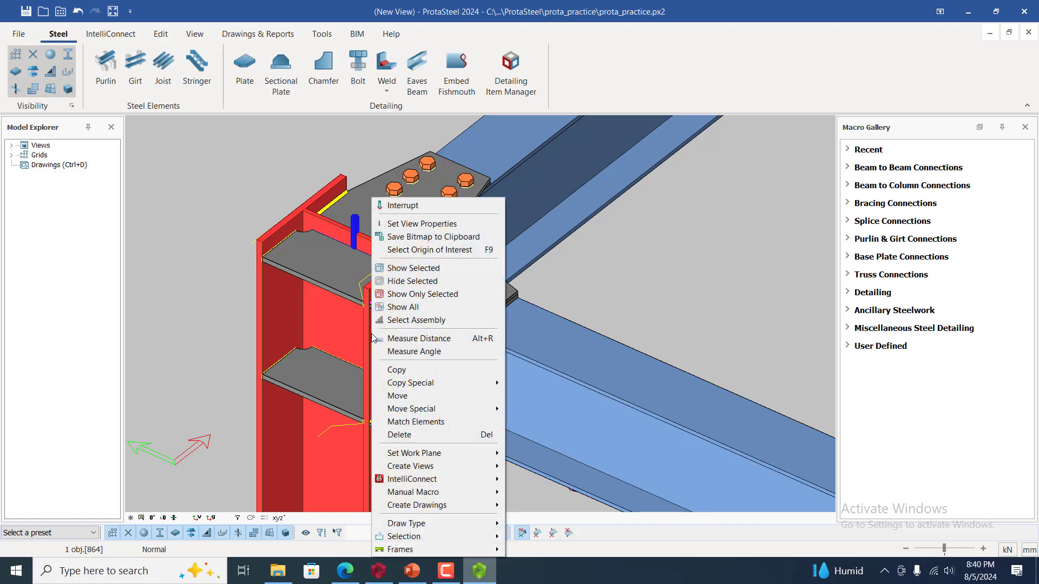
click(417, 226)
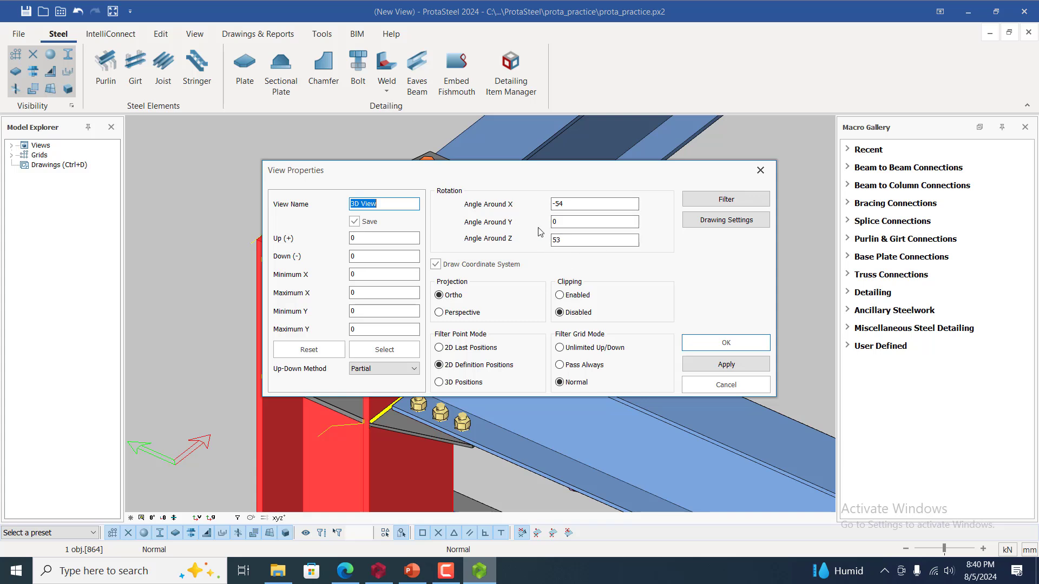
click(374, 238)
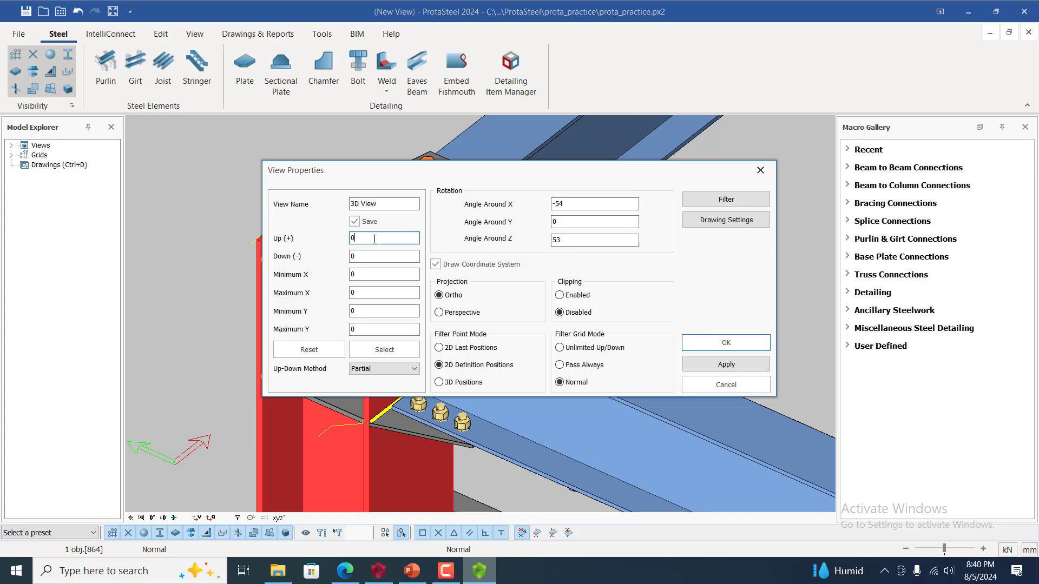
drag(366, 242, 348, 245)
drag(446, 176, 575, 166)
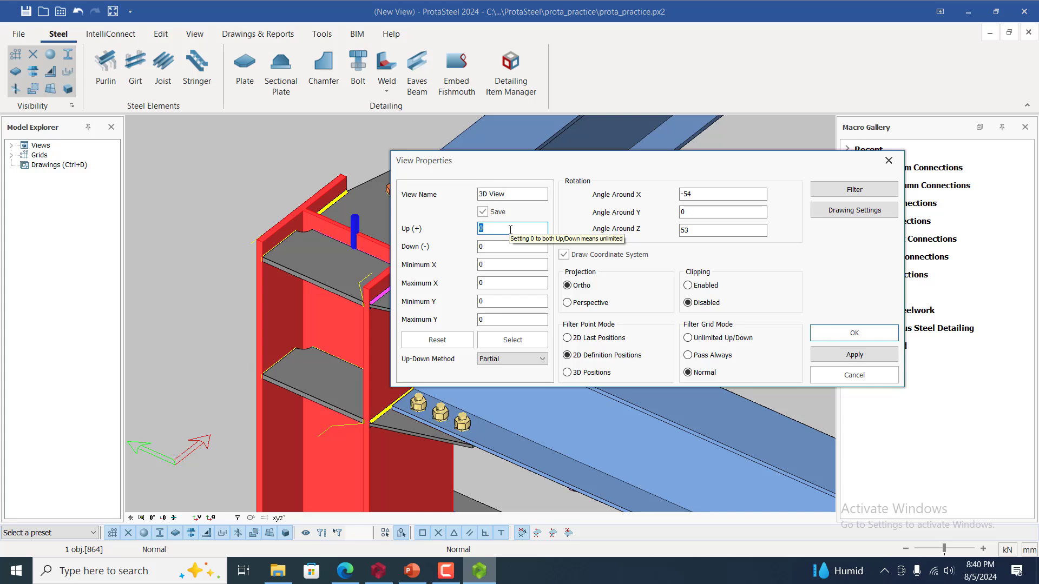
text(100)
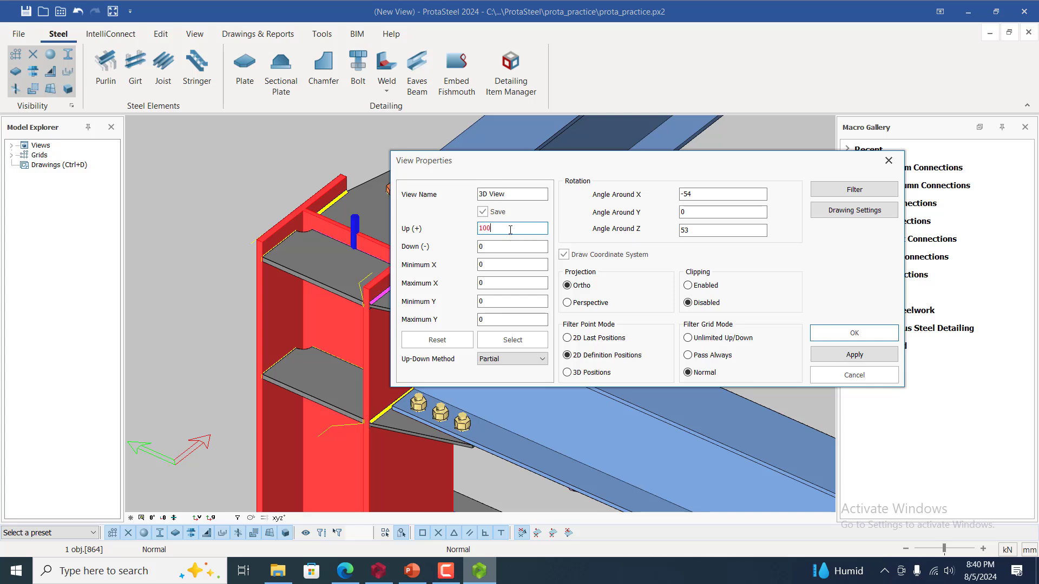
click(867, 355)
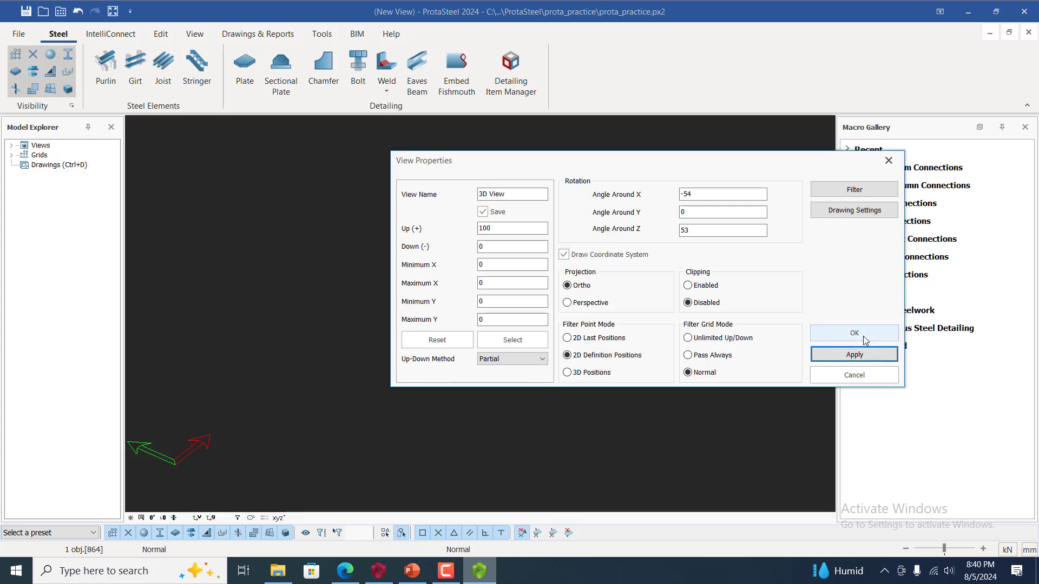
click(865, 339)
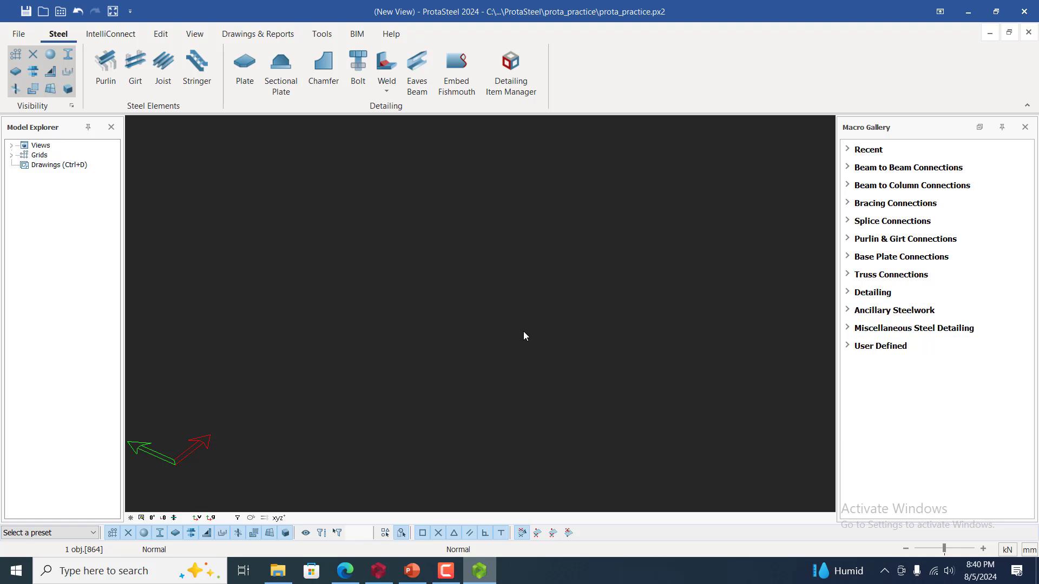
scroll(512, 362, down, 6)
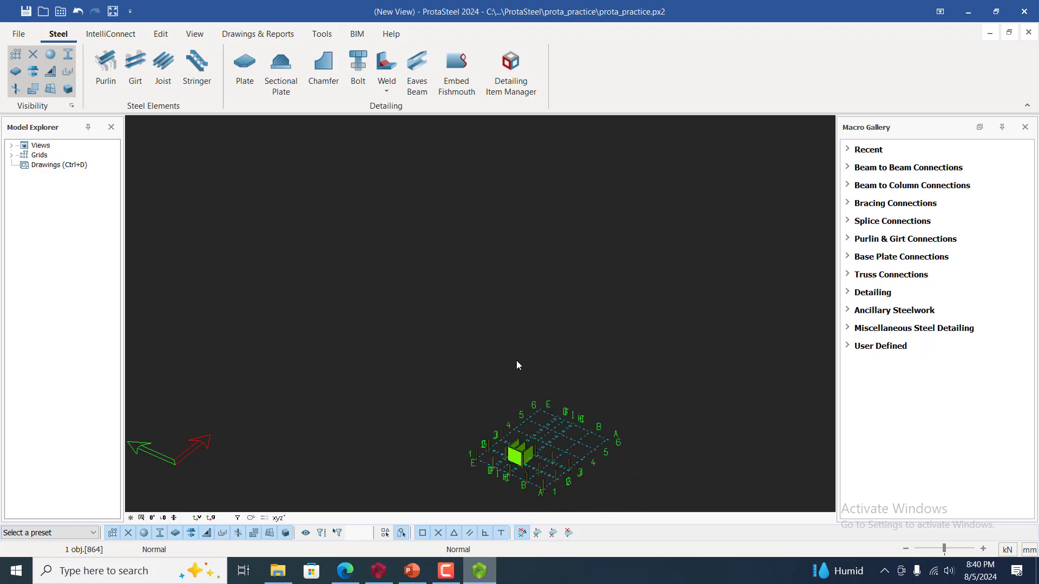
scroll(518, 377, up, 8)
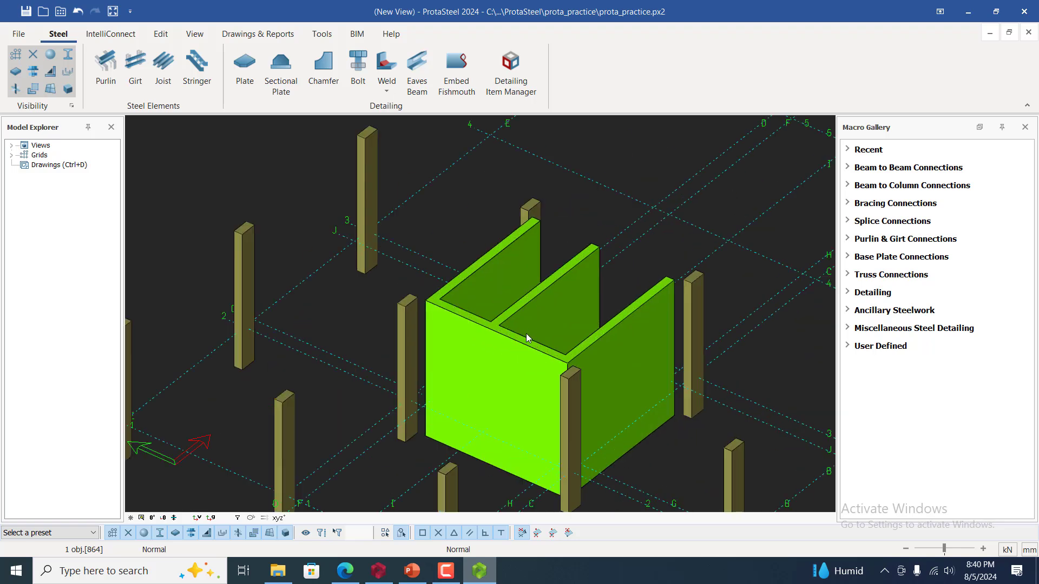
scroll(522, 338, down, 2)
scroll(522, 339, down, 5)
- Add a base plate connection with the Base Plate macro to the foot of the flat-roofed bay's braced corner column
scroll(520, 387, up, 4)
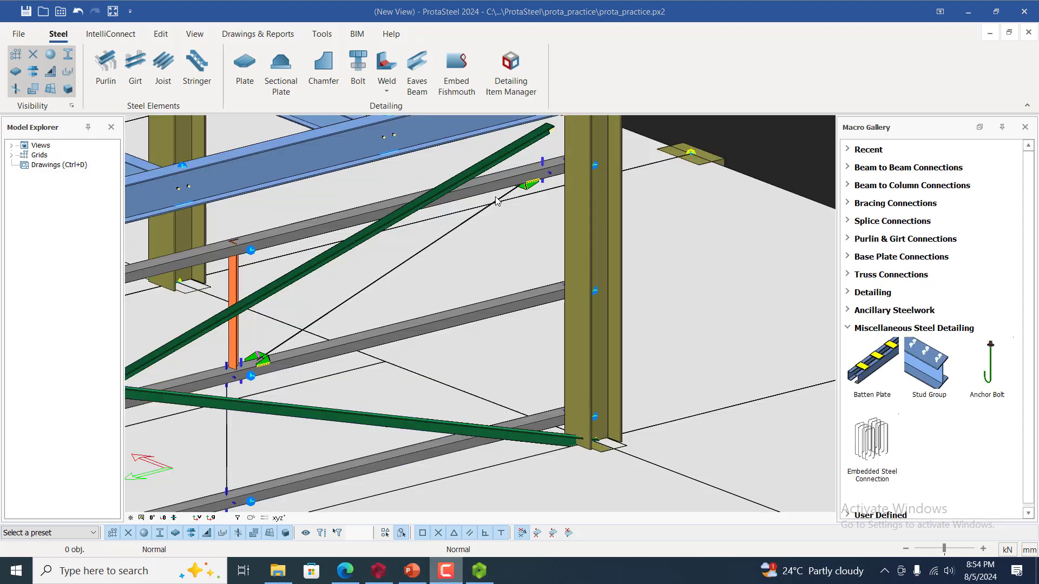
scroll(671, 404, up, 3)
scroll(641, 391, down, 4)
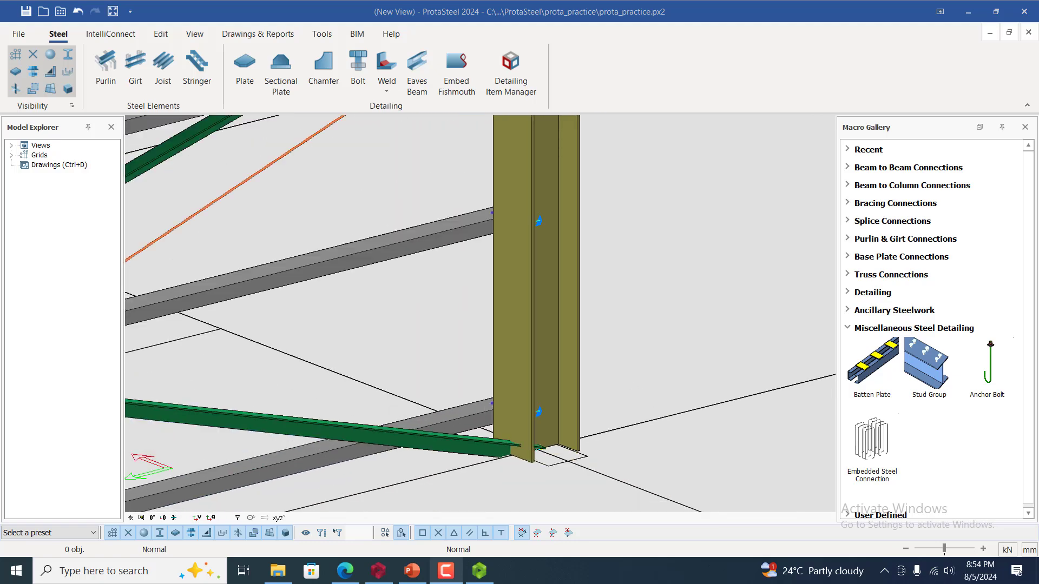
scroll(635, 357, down, 5)
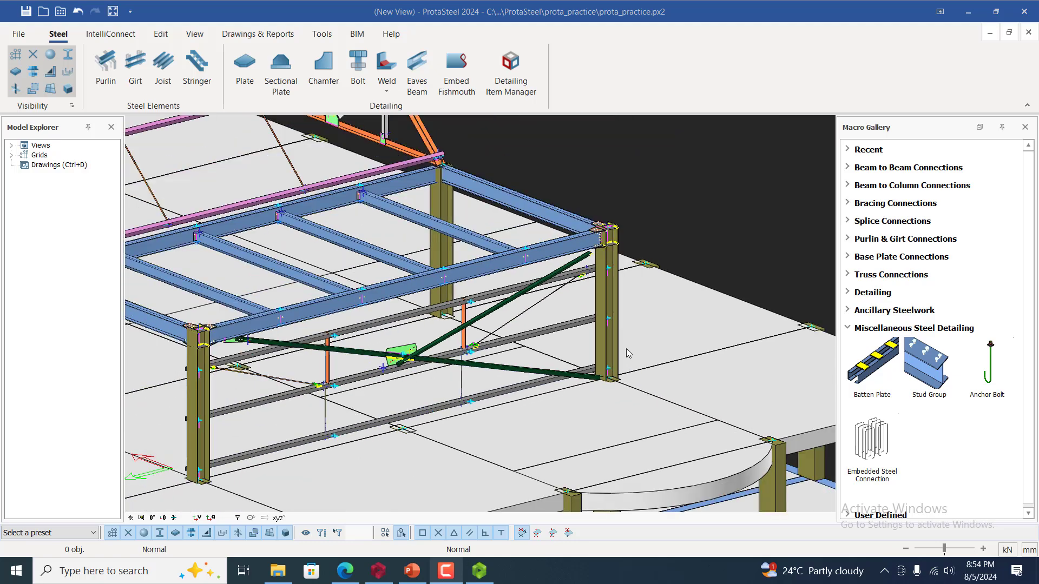
scroll(632, 346, up, 2)
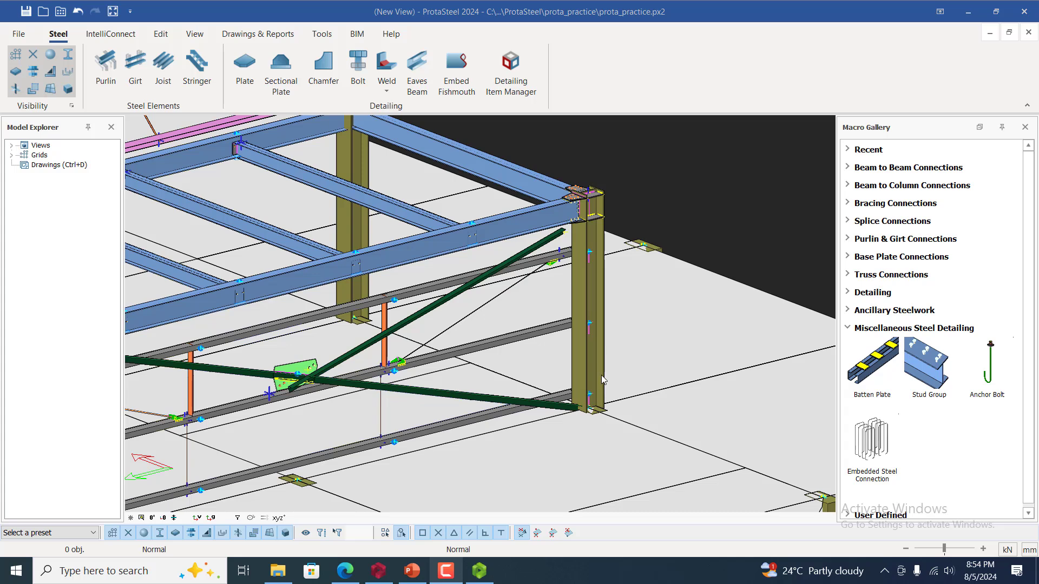
scroll(602, 379, up, 2)
scroll(595, 438, up, 2)
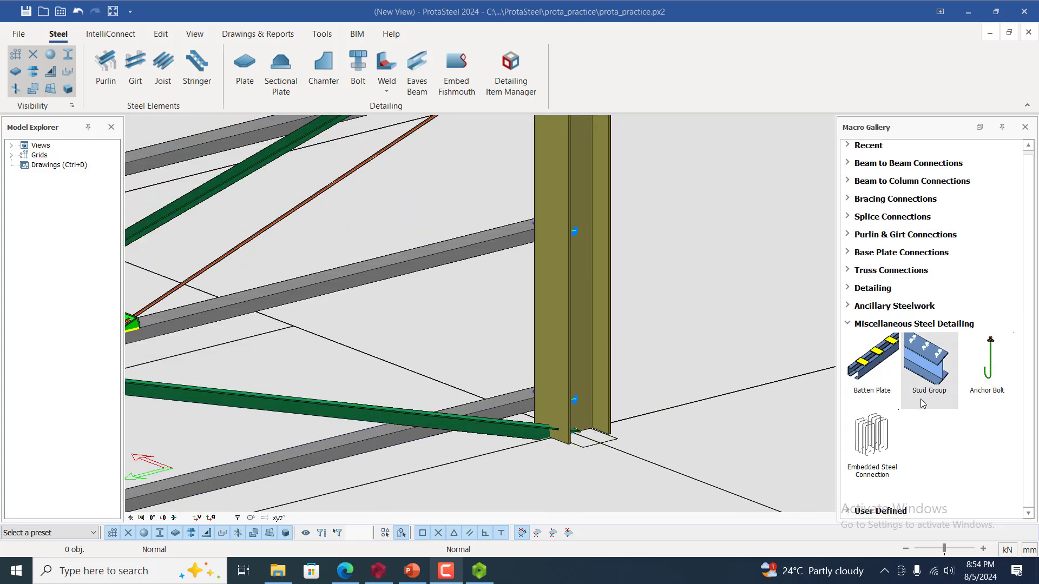
scroll(884, 360, down, 1)
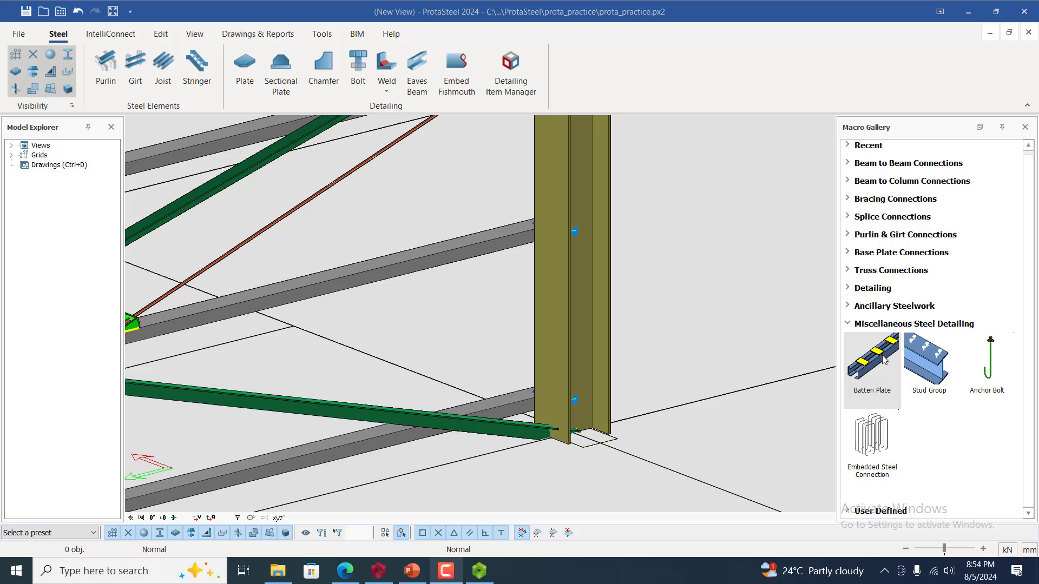
click(850, 252)
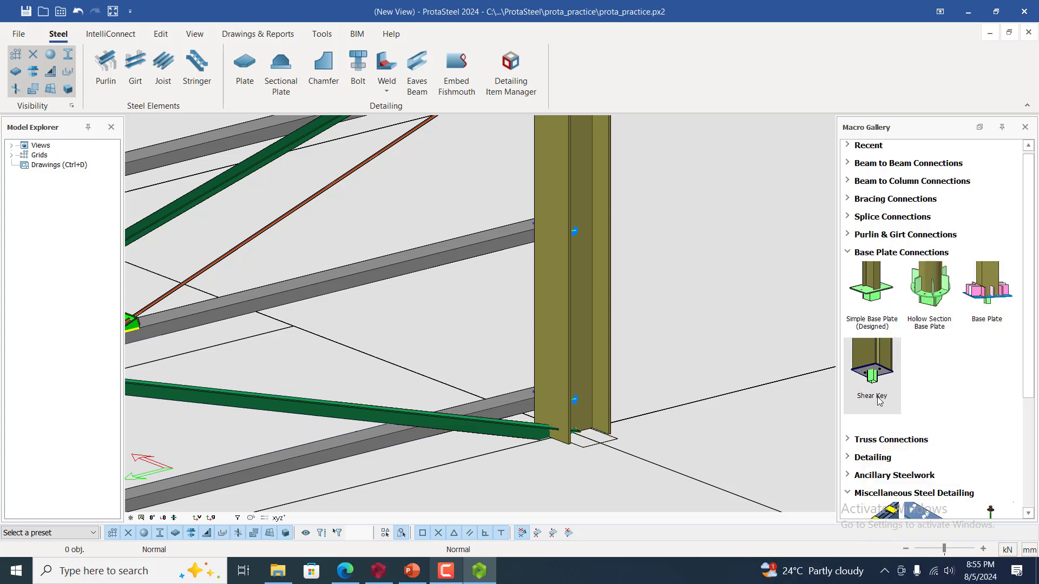
click(990, 305)
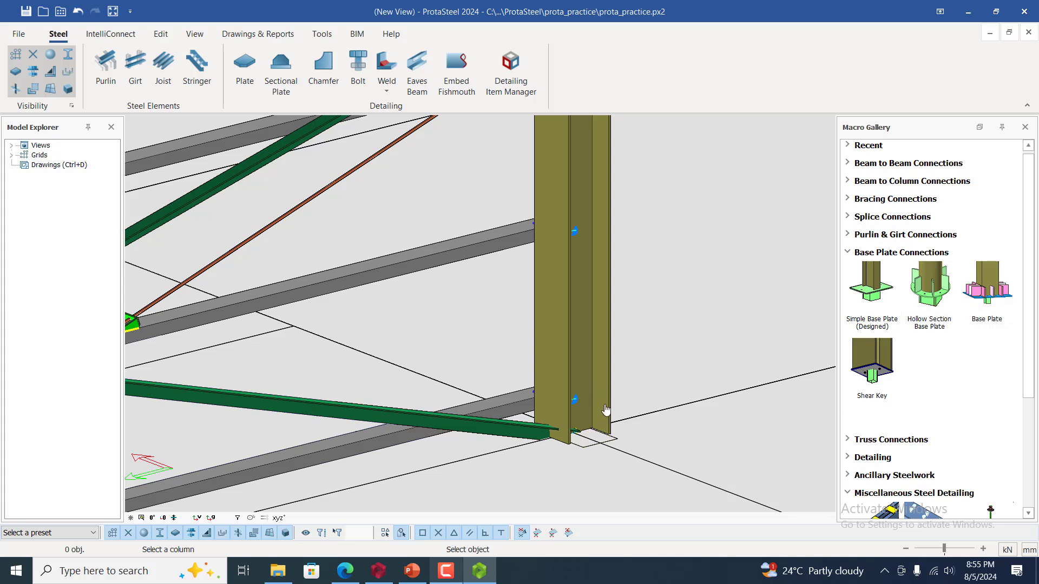
scroll(606, 410, up, 1)
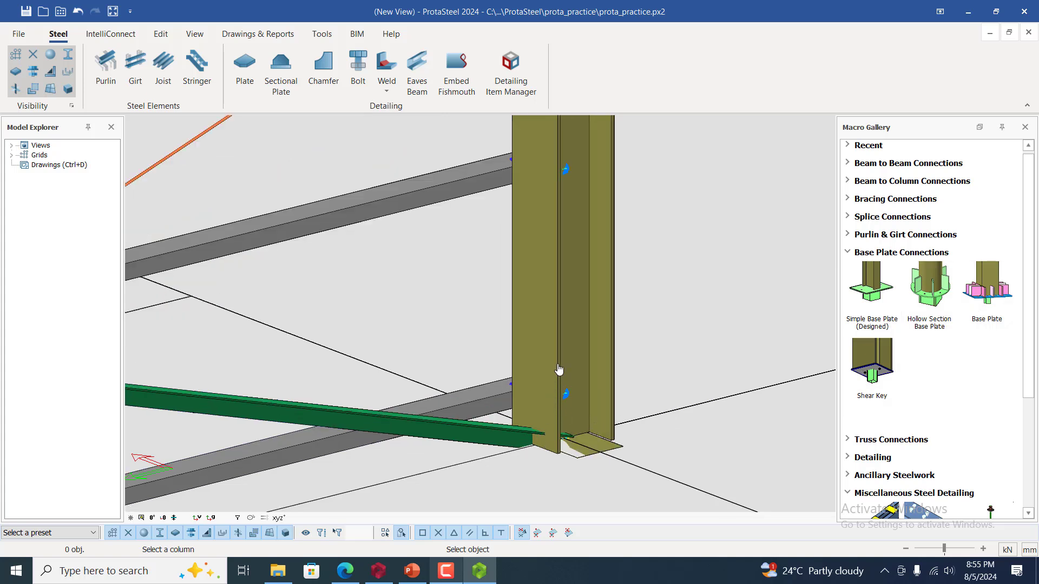
click(559, 370)
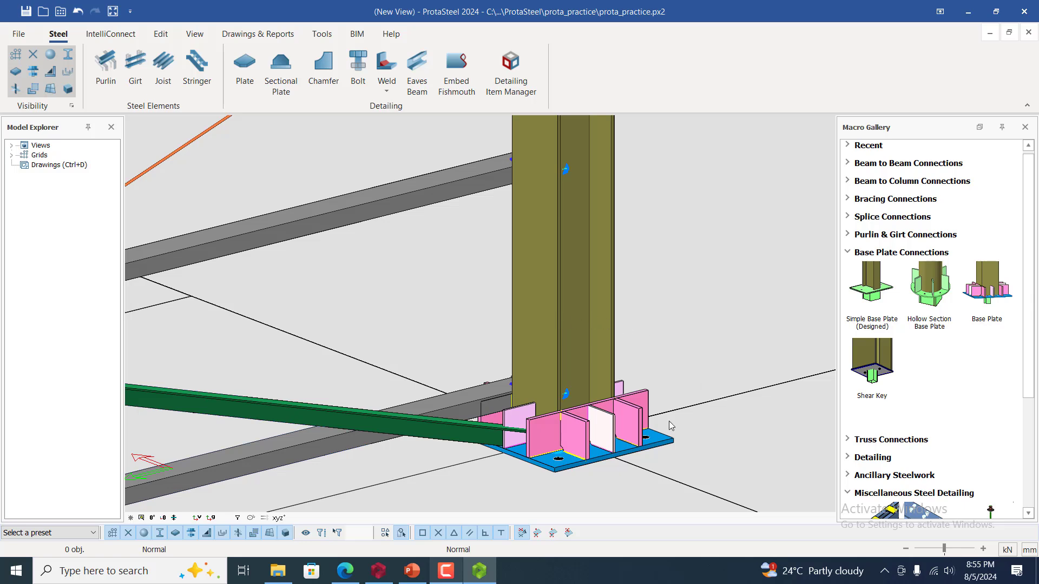
- Examine the new base plate's stiffeners, welds and bolt holes at the corner column from near and far
scroll(566, 394, down, 3)
scroll(565, 394, up, 6)
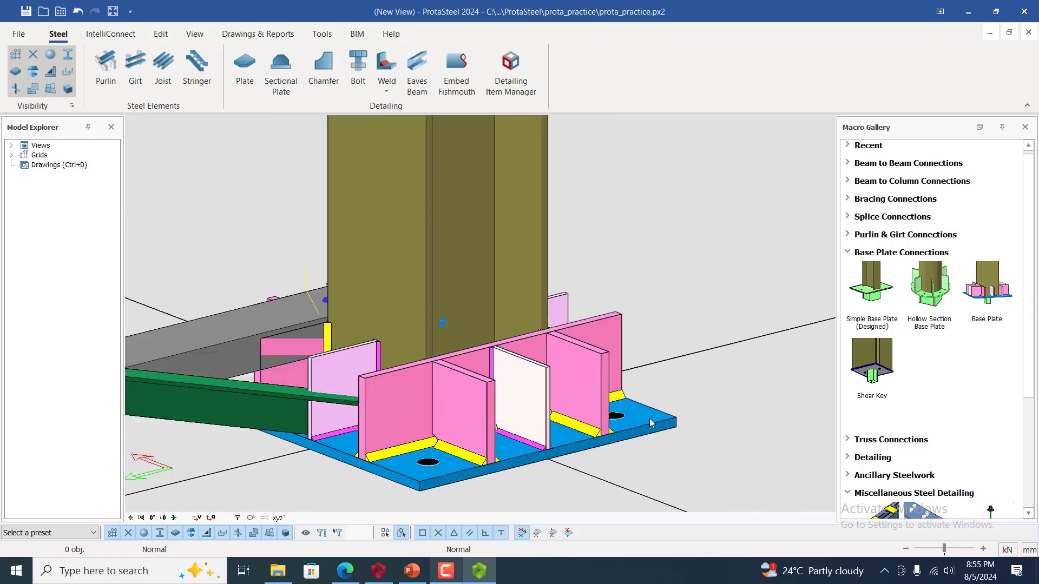
scroll(516, 341, down, 2)
scroll(687, 424, down, 10)
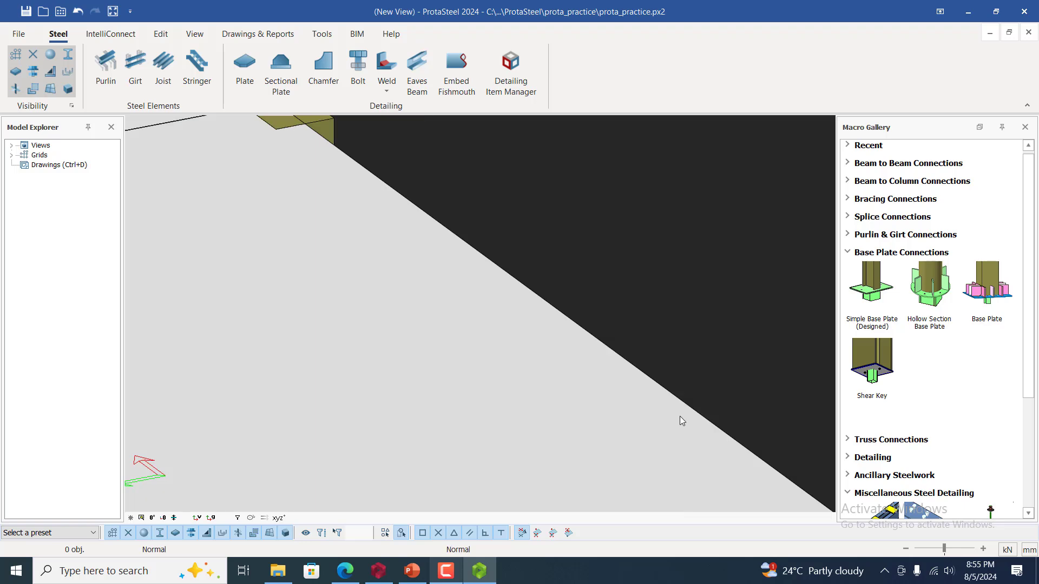
scroll(673, 406, down, 3)
scroll(470, 472, up, 8)
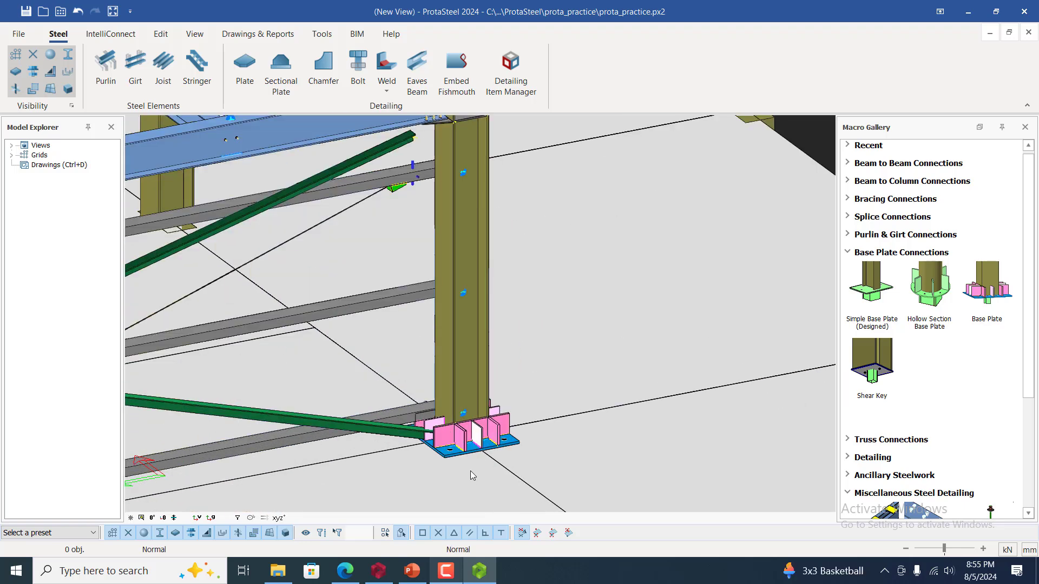
scroll(443, 453, up, 2)
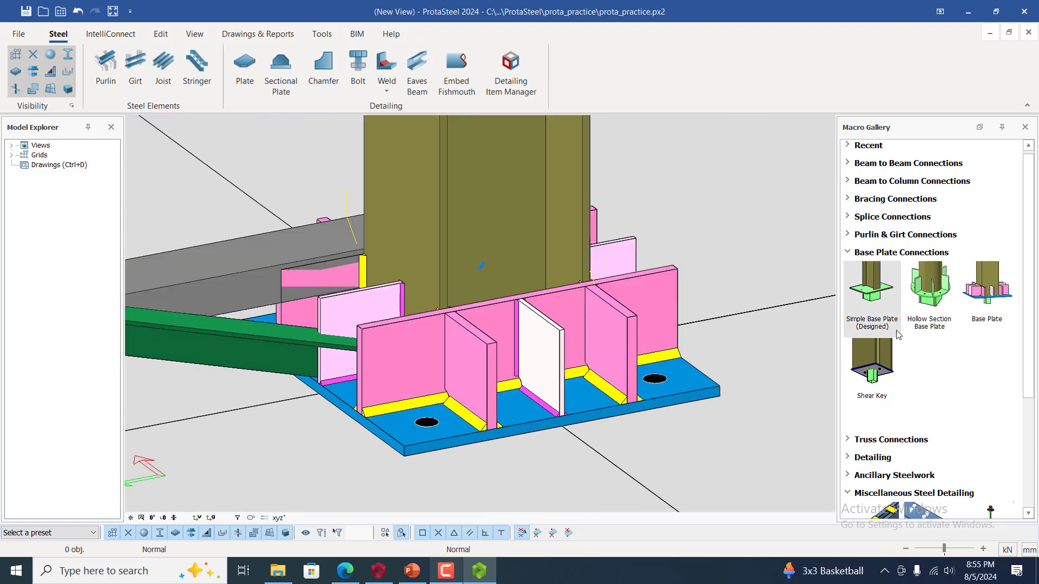
- Apply the Anchor Bolt macro properties with C-Type, name M20, diameter 20 and material 4.6
scroll(904, 339, down, 3)
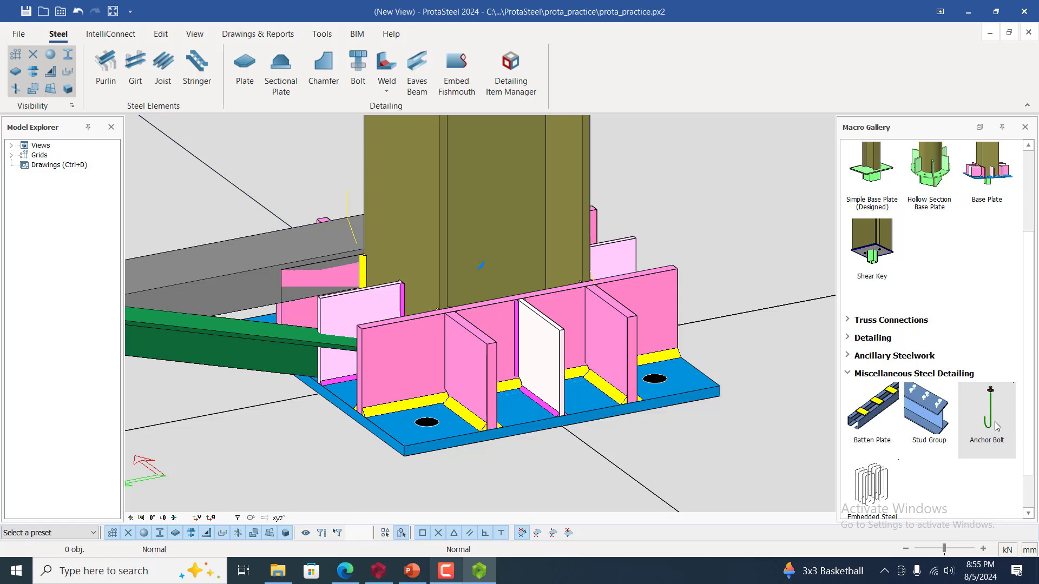
mouse_move(998, 427)
double_click(987, 420)
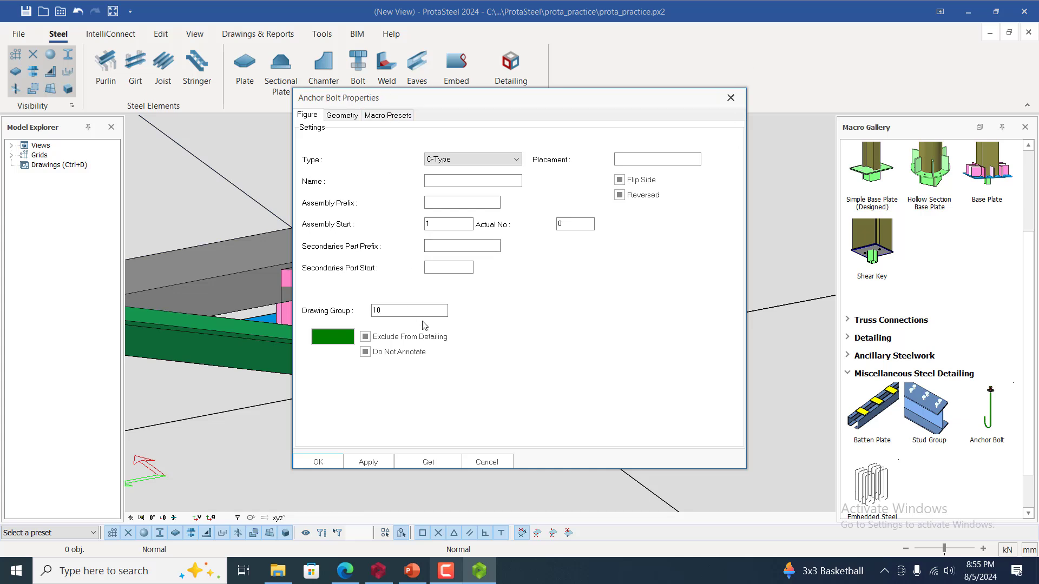
click(341, 118)
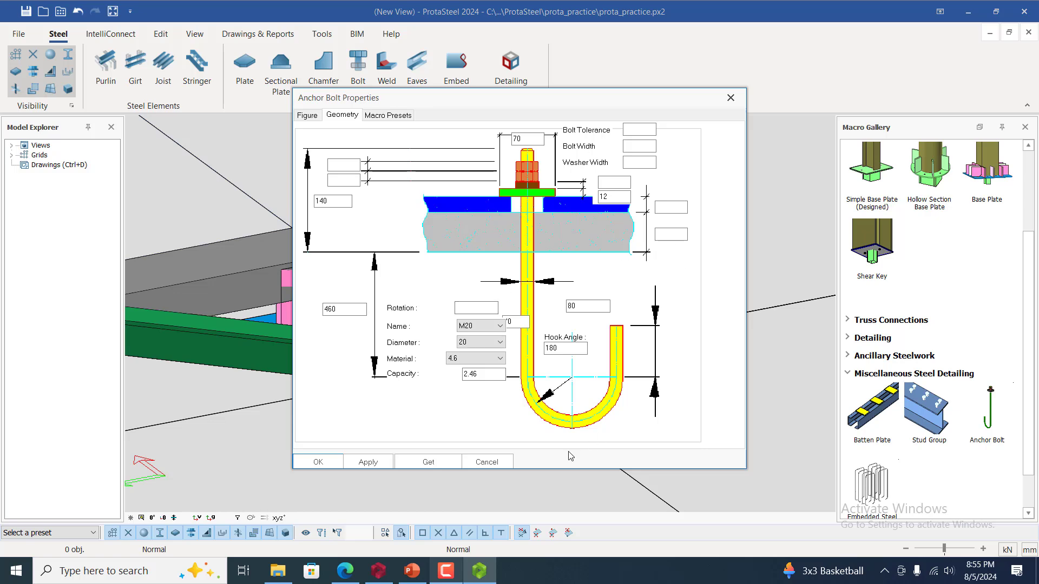
click(367, 464)
click(323, 465)
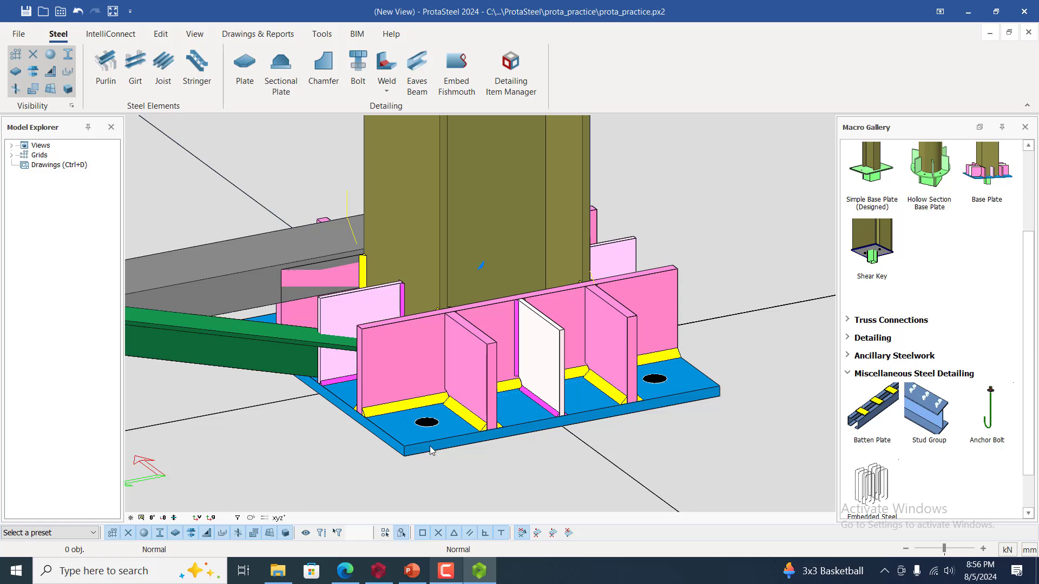
- Create anchor bolts in the corner column's base plate holes by choosing the plate instead of a point
scroll(433, 441, up, 5)
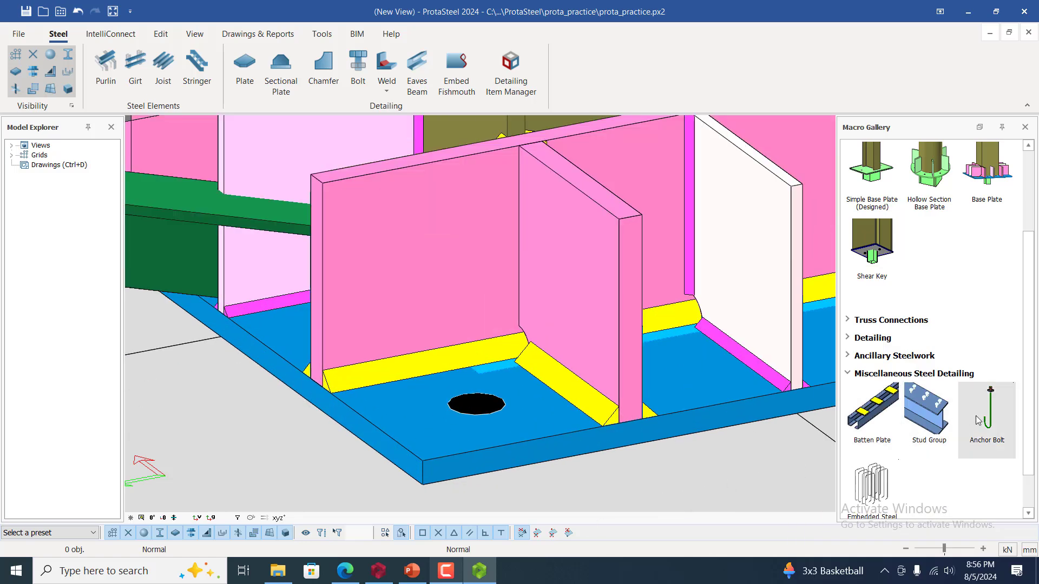
mouse_move(979, 421)
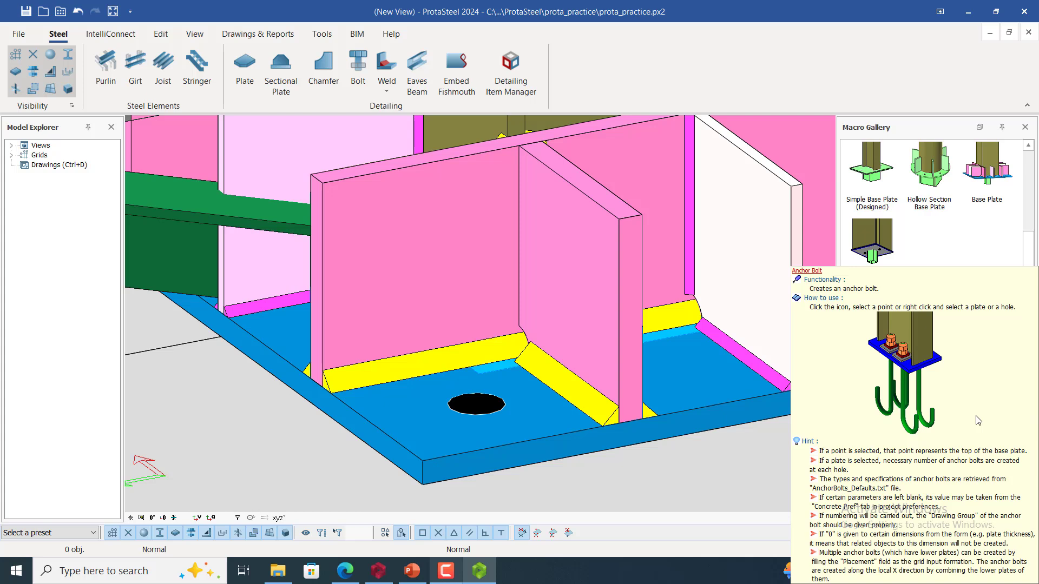
click(988, 425)
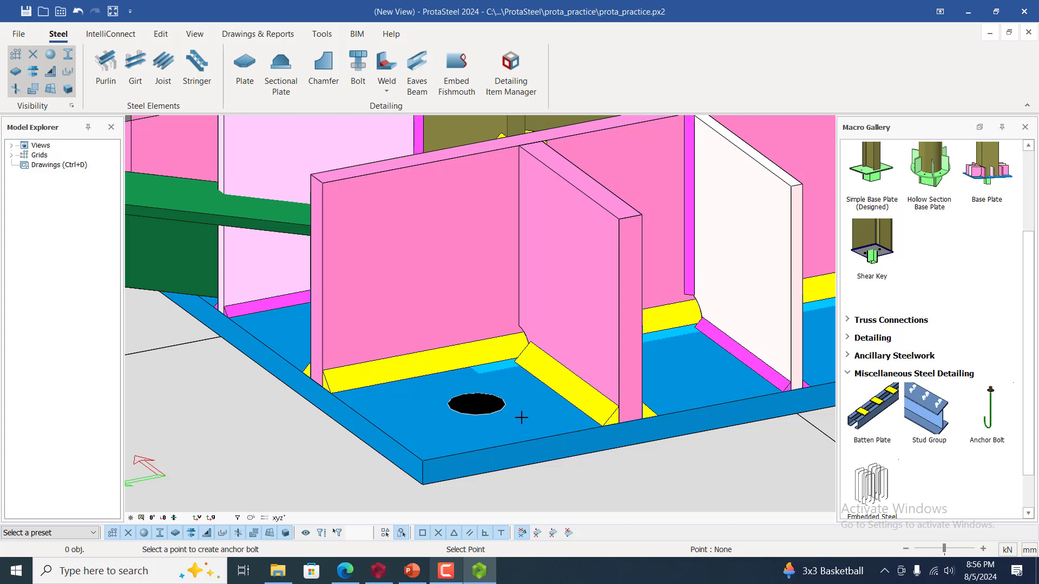
scroll(505, 405, up, 2)
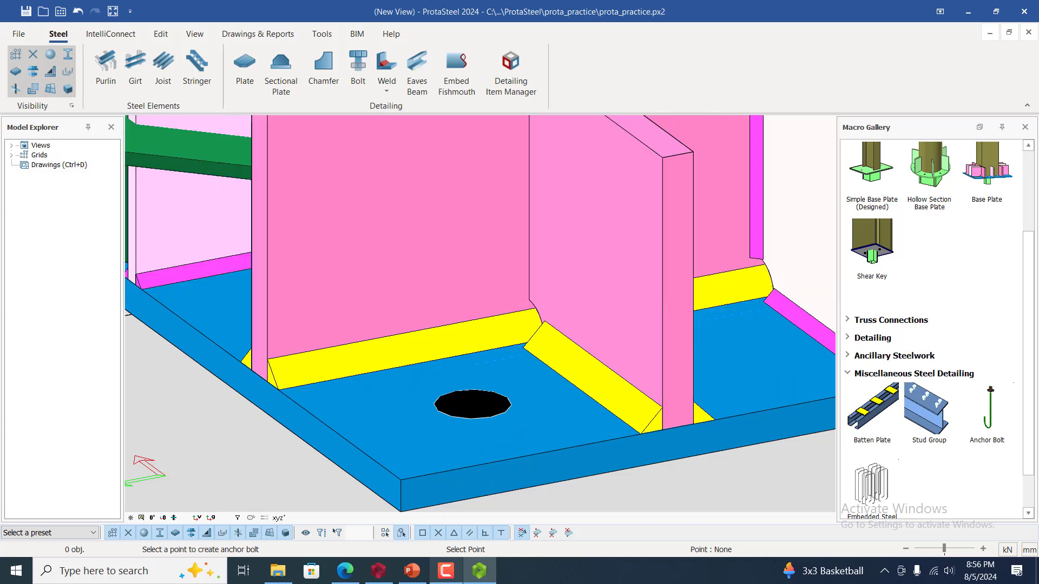
key(Escape)
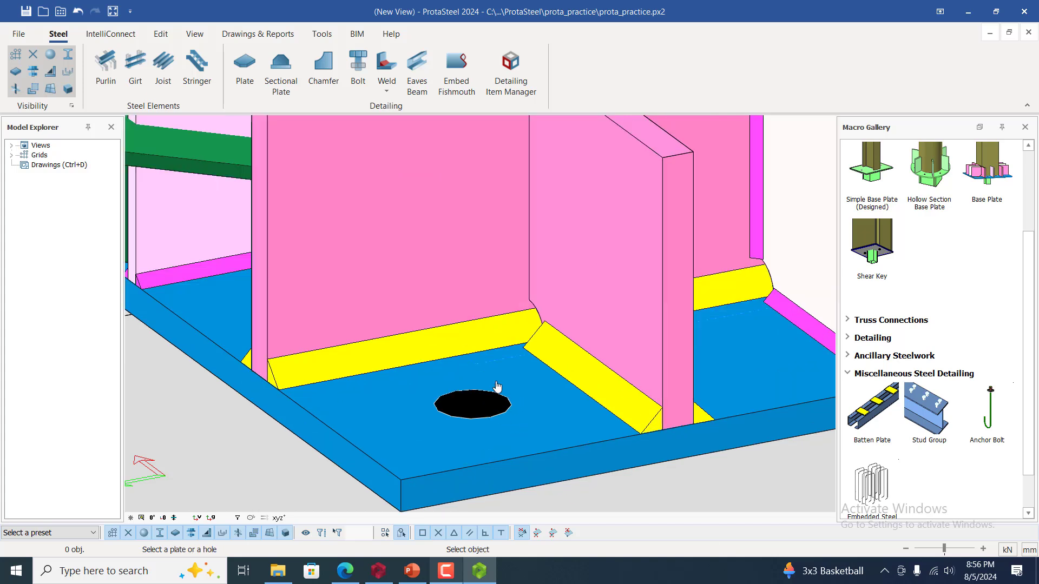
scroll(506, 409, down, 4)
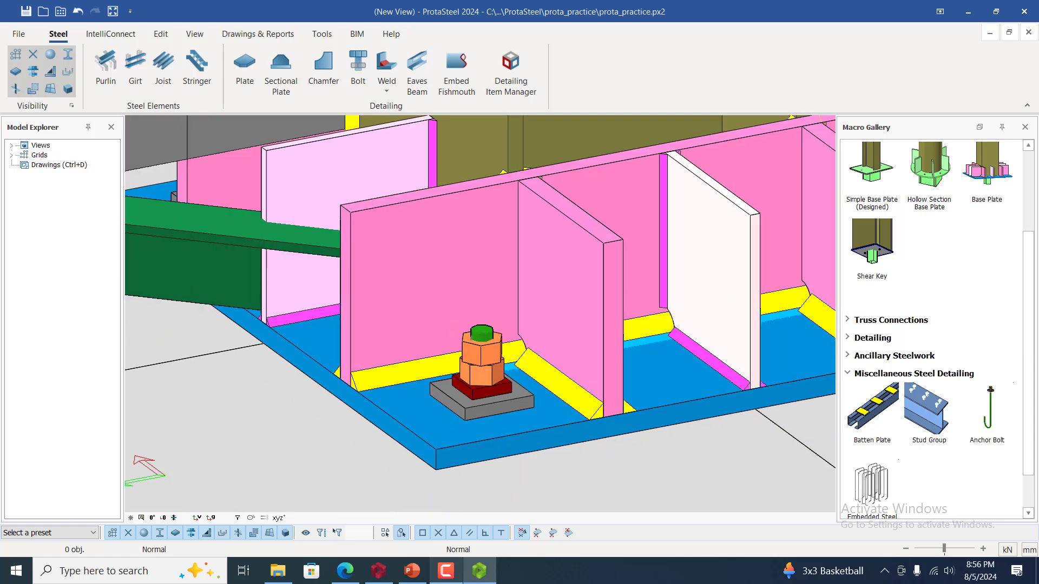
- Inspect the anchor bolts' nuts and washers on the base plate, and compare the other column bases in the bay
scroll(760, 363, up, 5)
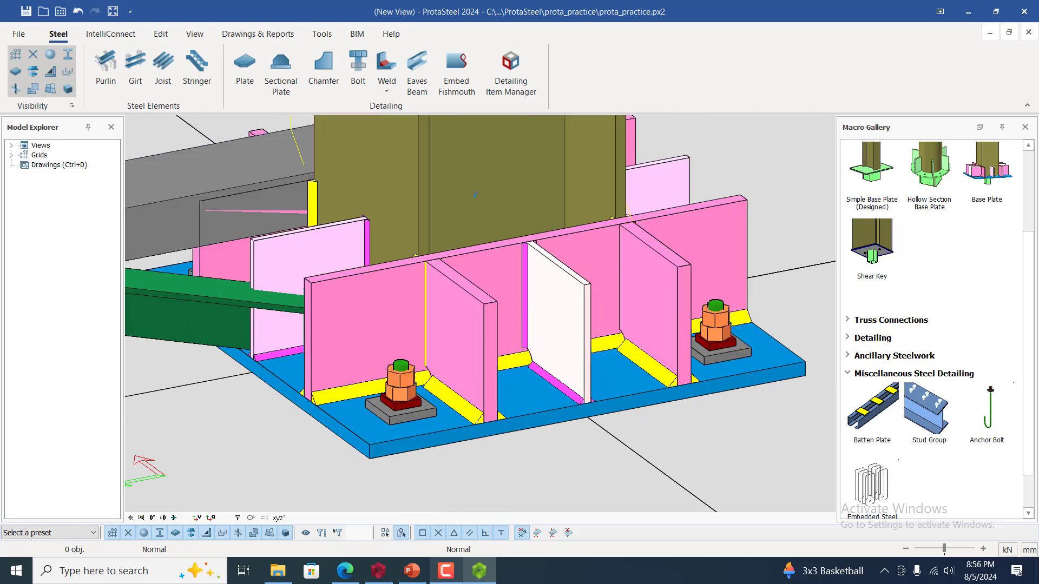
scroll(758, 341, down, 5)
scroll(732, 384, down, 4)
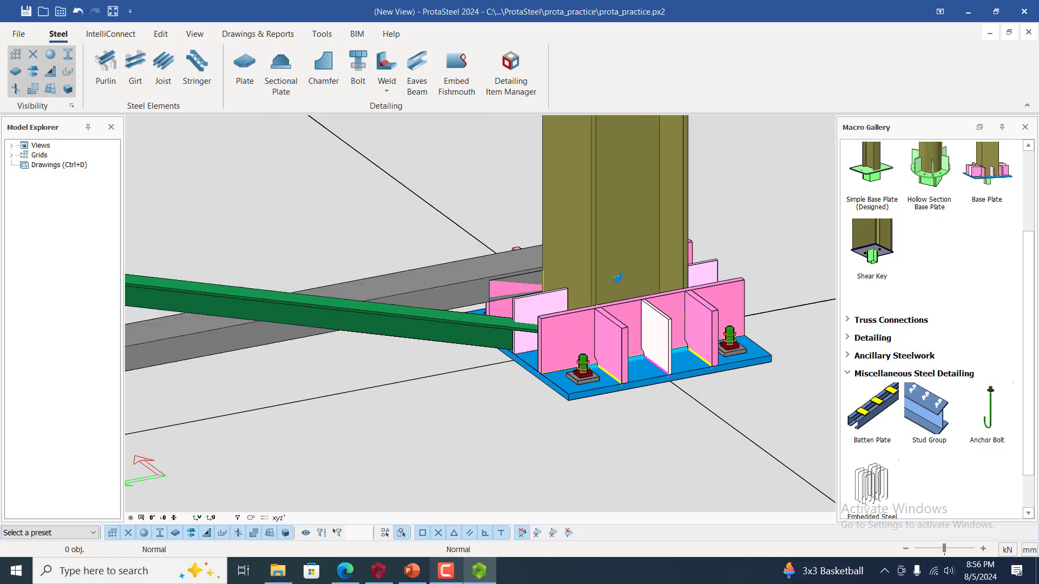
scroll(693, 389, down, 2)
scroll(698, 401, down, 4)
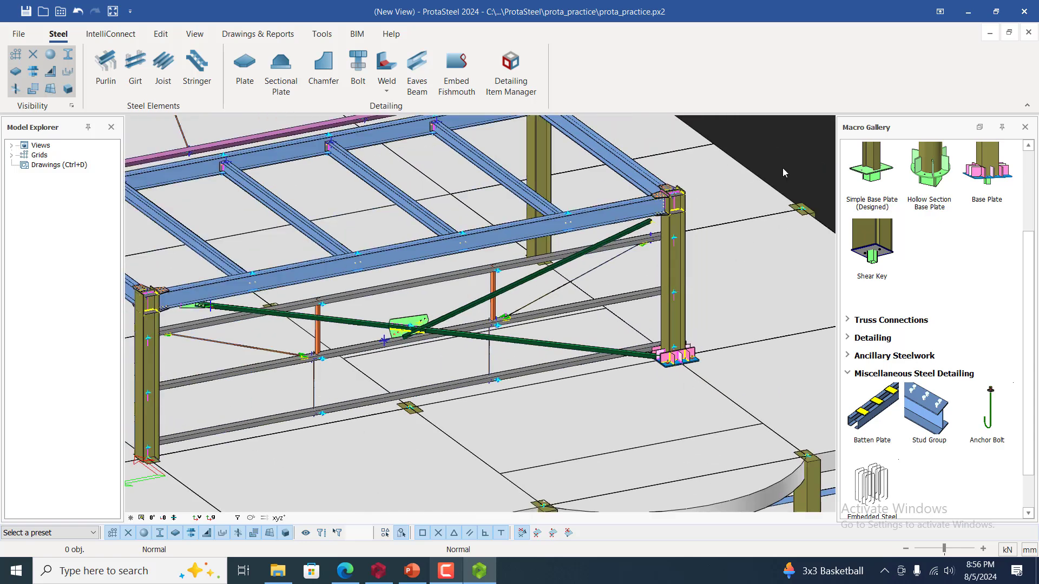
scroll(782, 178, up, 3)
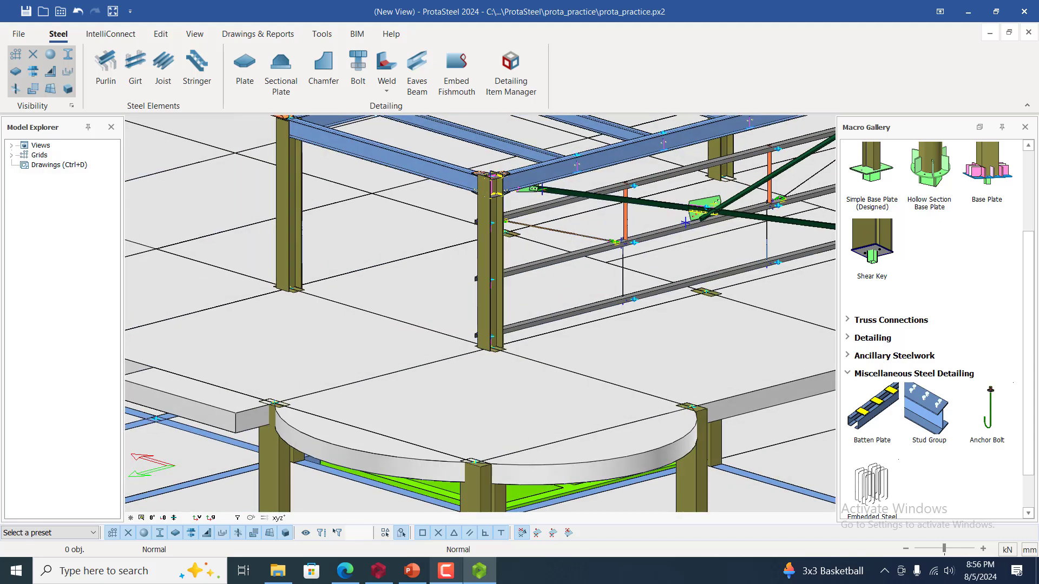
scroll(797, 200, down, 3)
scroll(797, 199, up, 5)
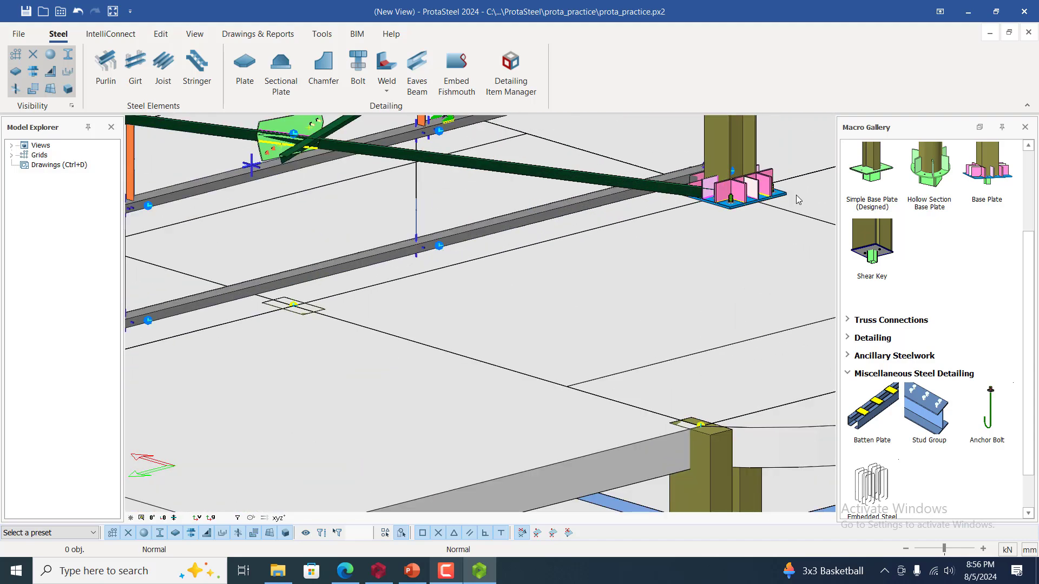
scroll(797, 199, up, 3)
scroll(609, 329, down, 3)
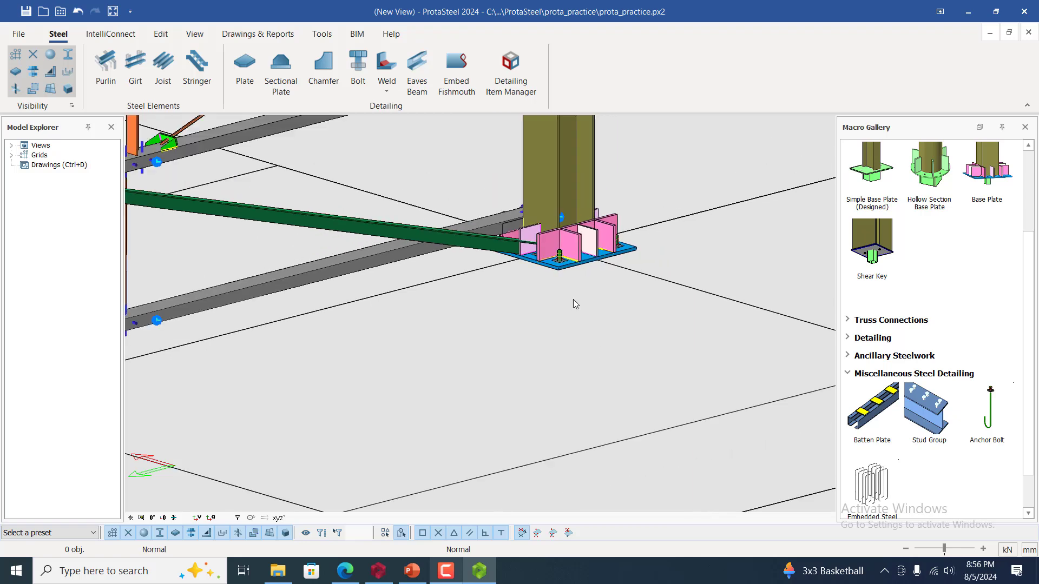
- Hide the four floor slab panels around the corner column's base and examine the hooked anchor bolts below the plate
click(603, 307)
scroll(602, 307, down, 2)
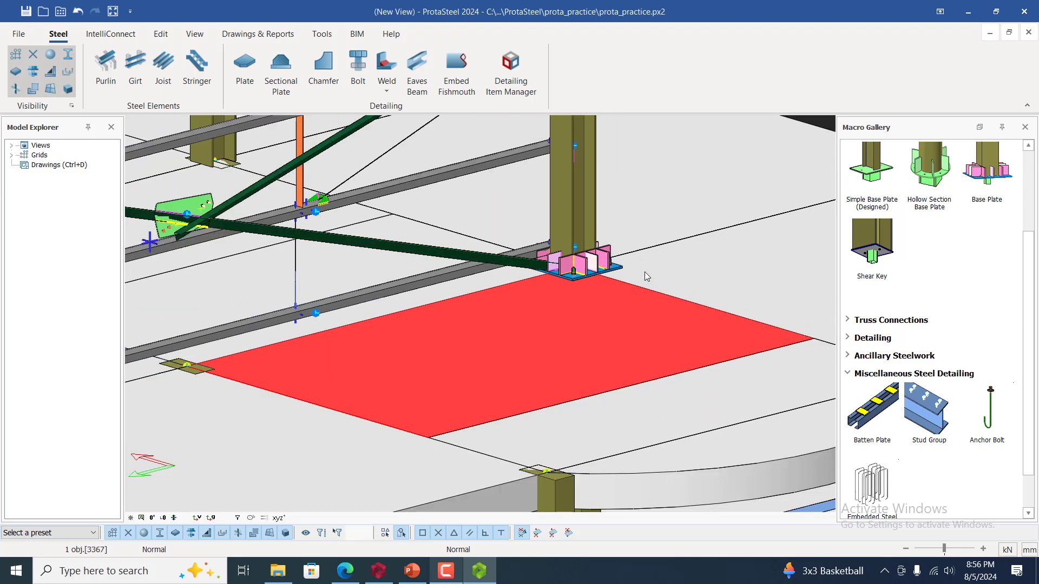
click(645, 271)
click(619, 217)
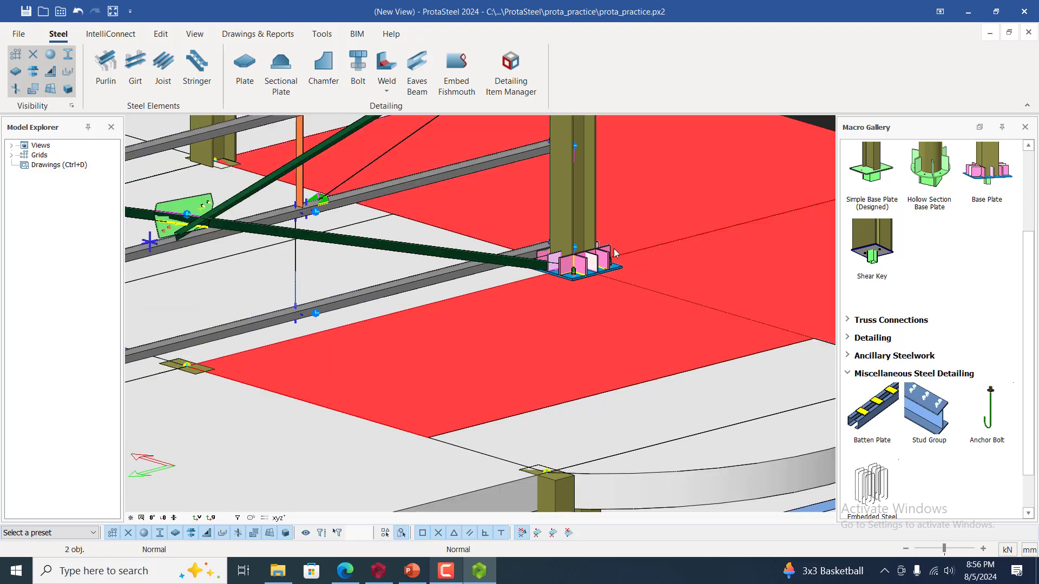
click(512, 277)
right_click(511, 277)
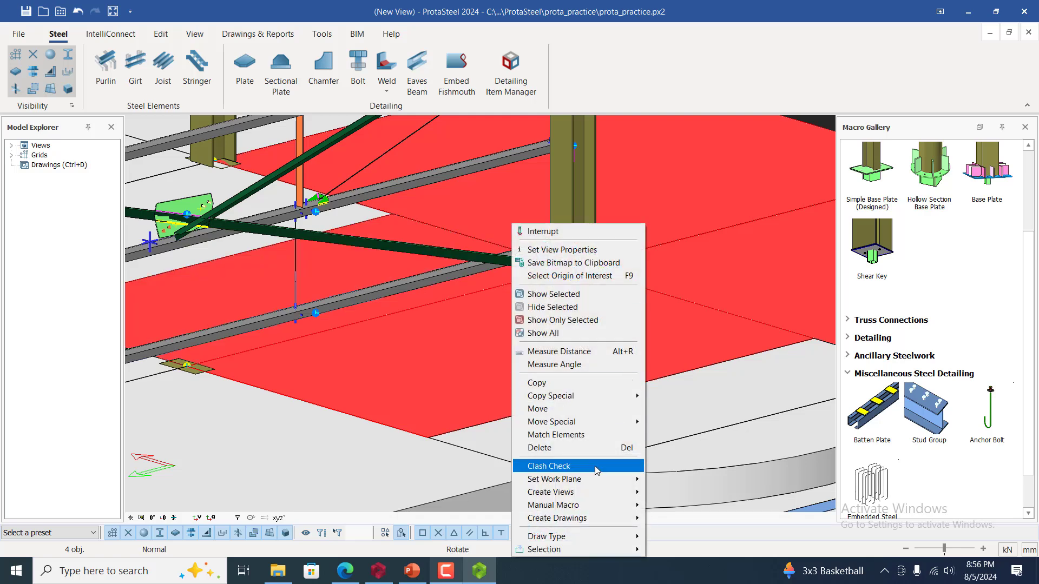
click(581, 308)
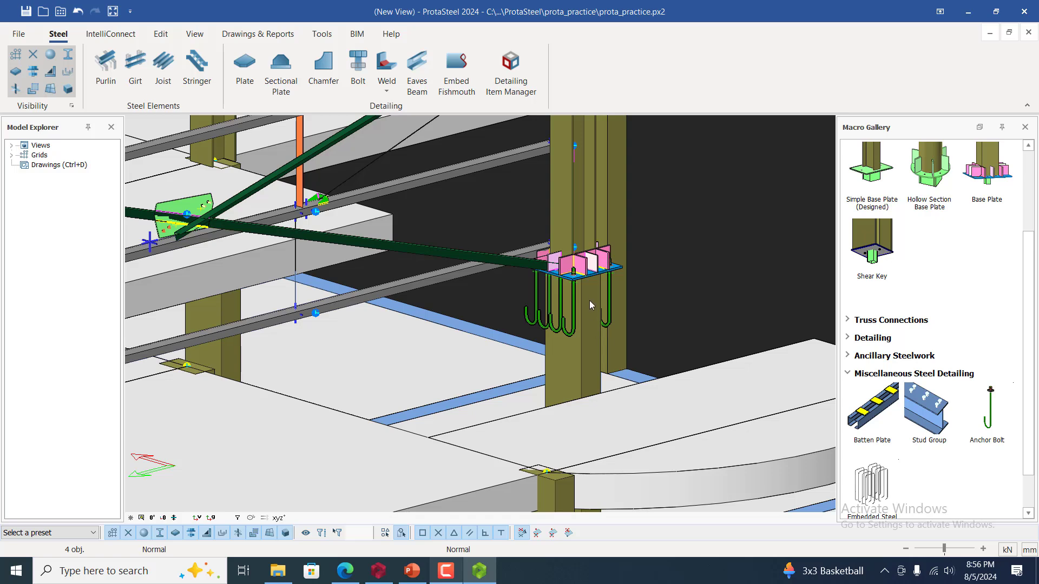
scroll(590, 303, up, 10)
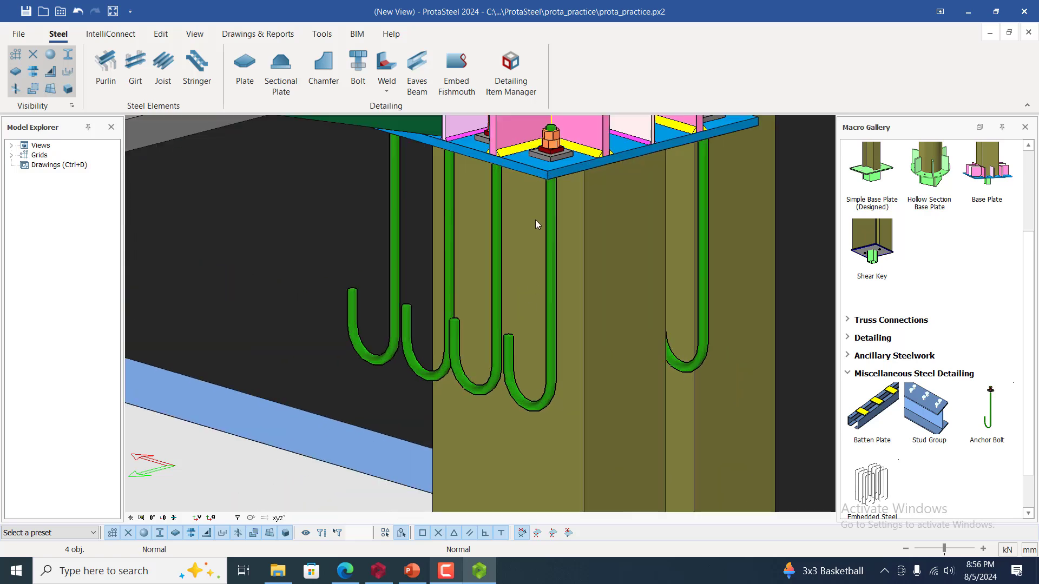
- Set the rotation of the hooked anchor bolt at the base plate's front corner to 180 so its hook turns around
scroll(536, 238, down, 4)
scroll(552, 265, up, 6)
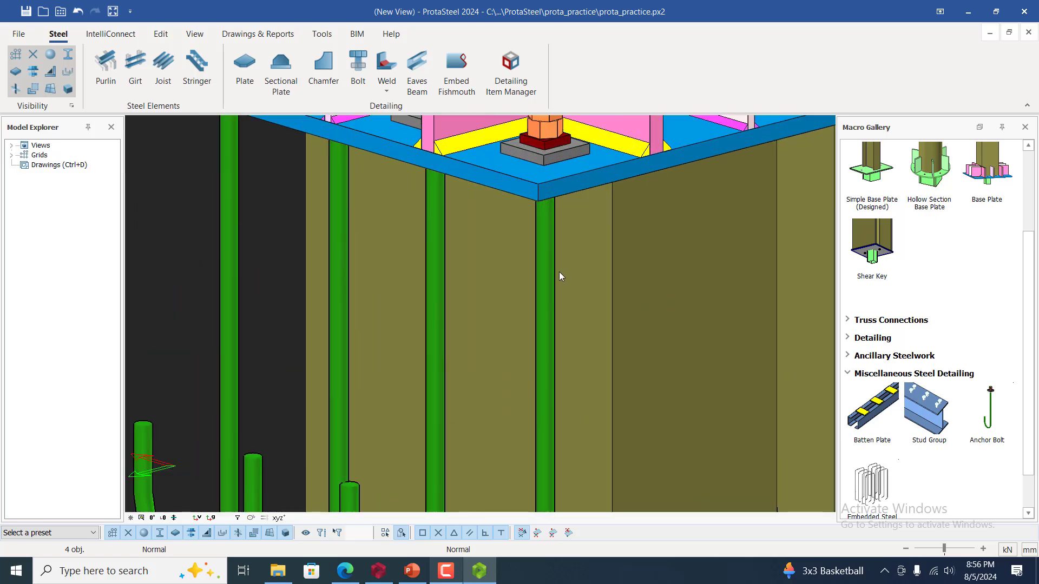
scroll(560, 272, down, 2)
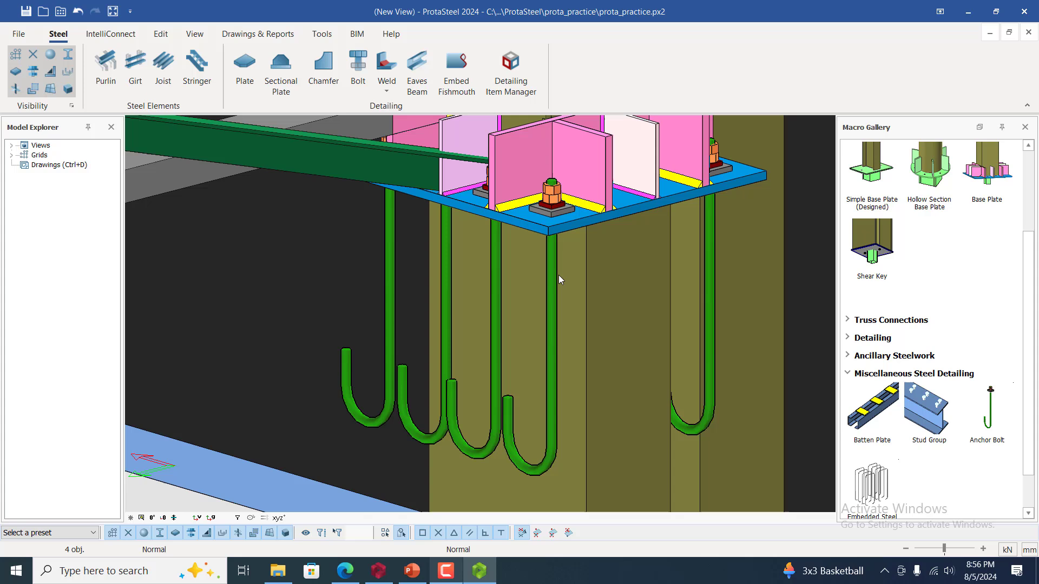
click(552, 350)
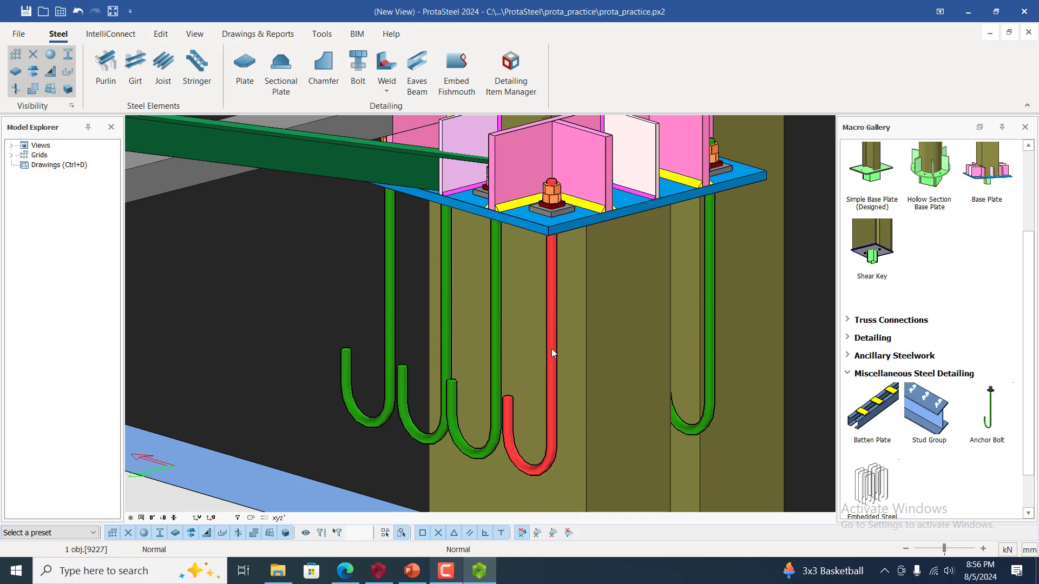
double_click(552, 350)
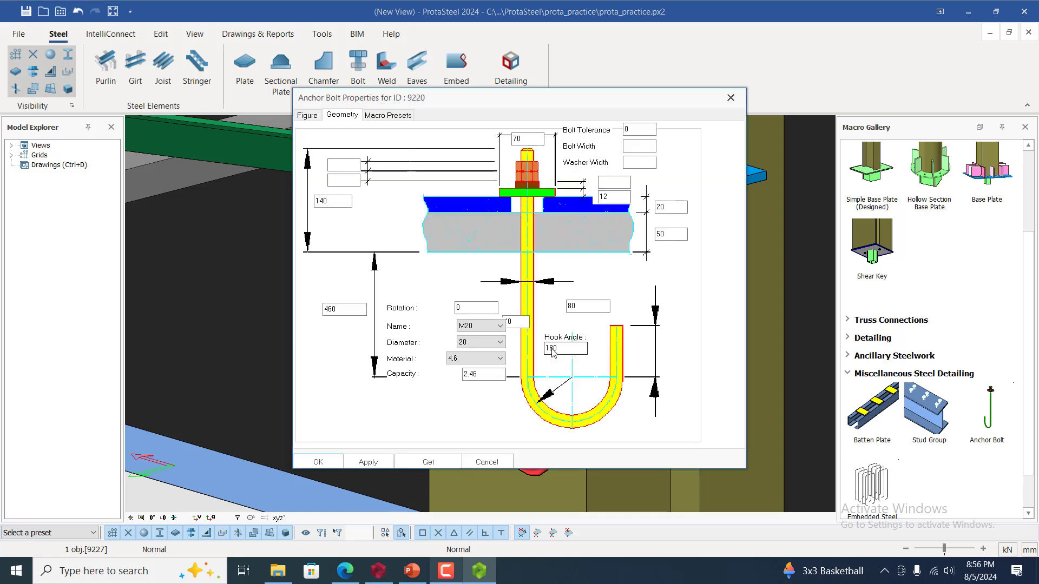
click(475, 307)
text(18)
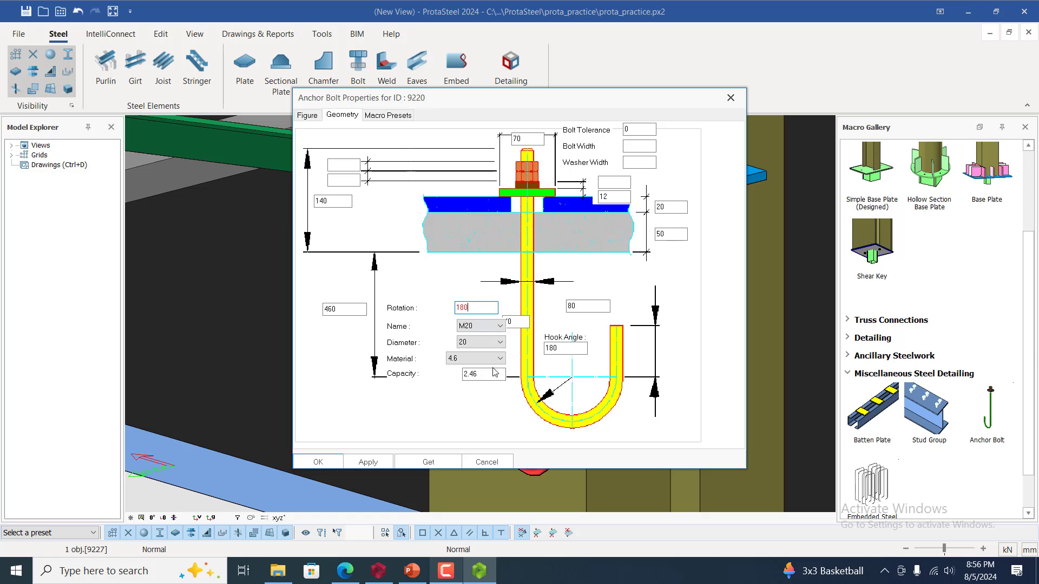
text(0)
click(330, 464)
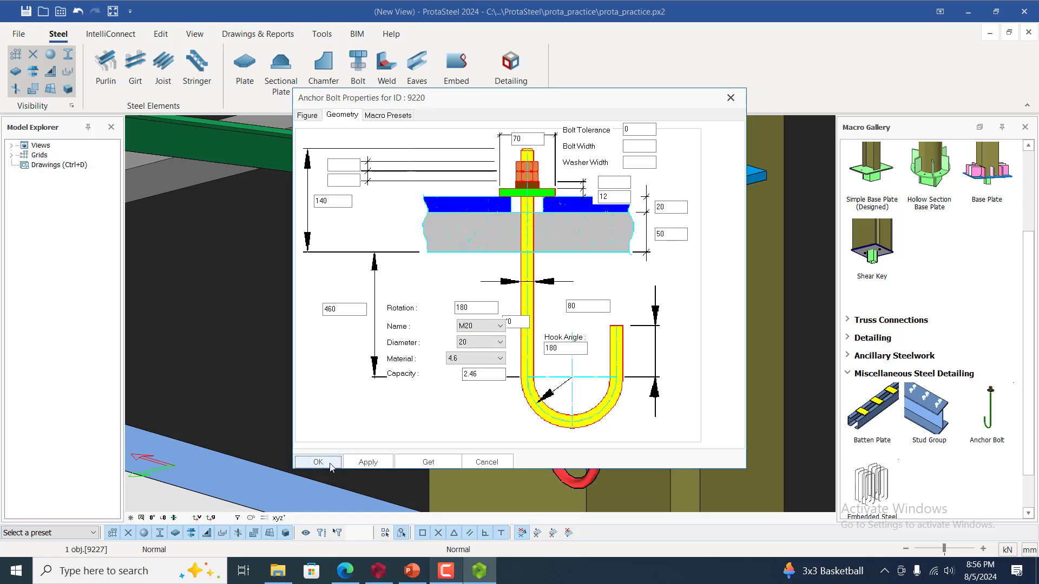
scroll(464, 393, down, 3)
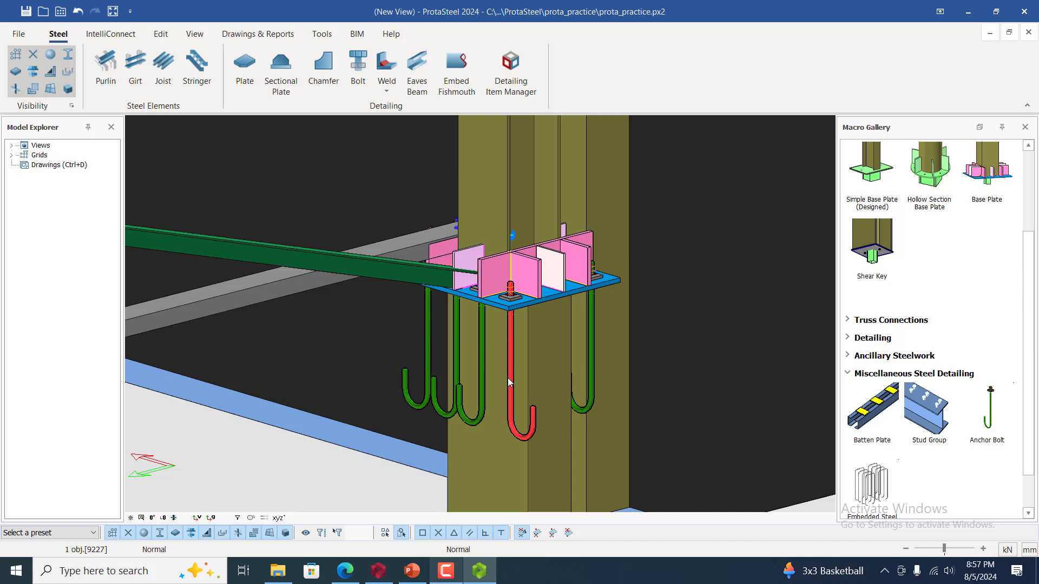
scroll(524, 374, up, 3)
scroll(524, 375, down, 1)
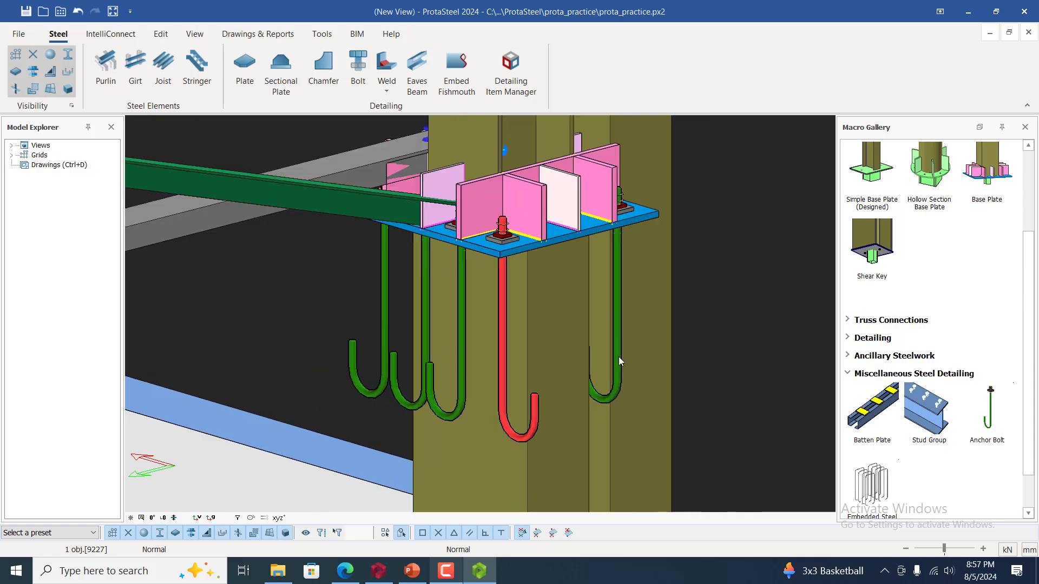
click(768, 255)
scroll(518, 362, up, 2)
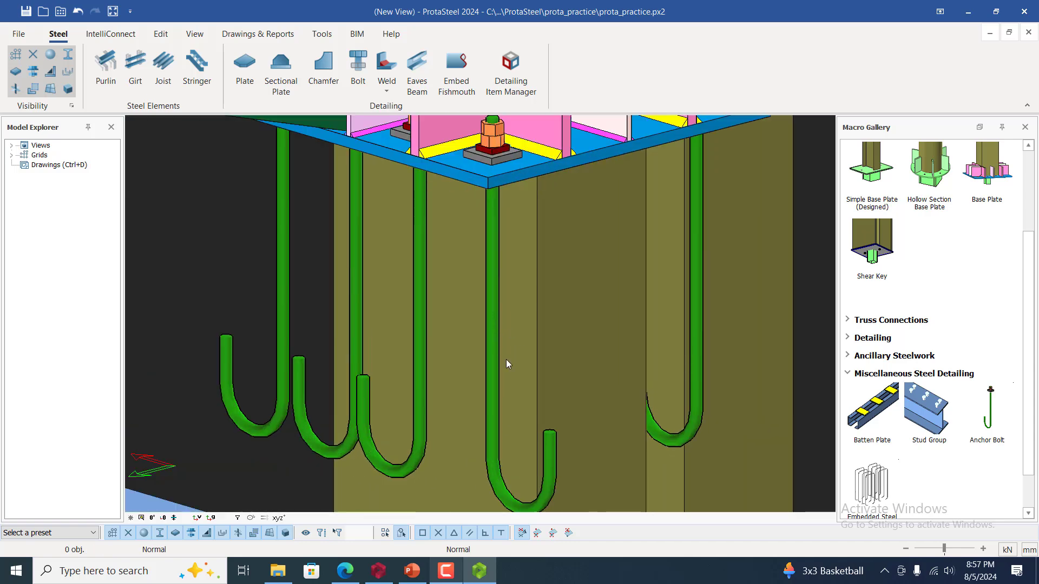
scroll(518, 336, down, 2)
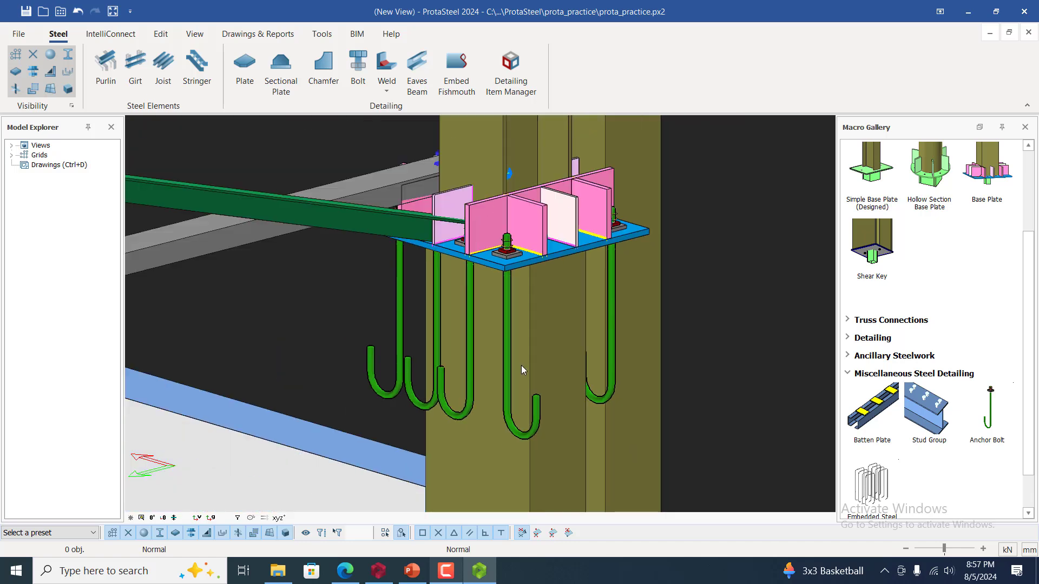
- Set the rotation of the adjacent anchor bolt, next to the front corner bolt, to 090
scroll(466, 327, up, 1)
click(472, 333)
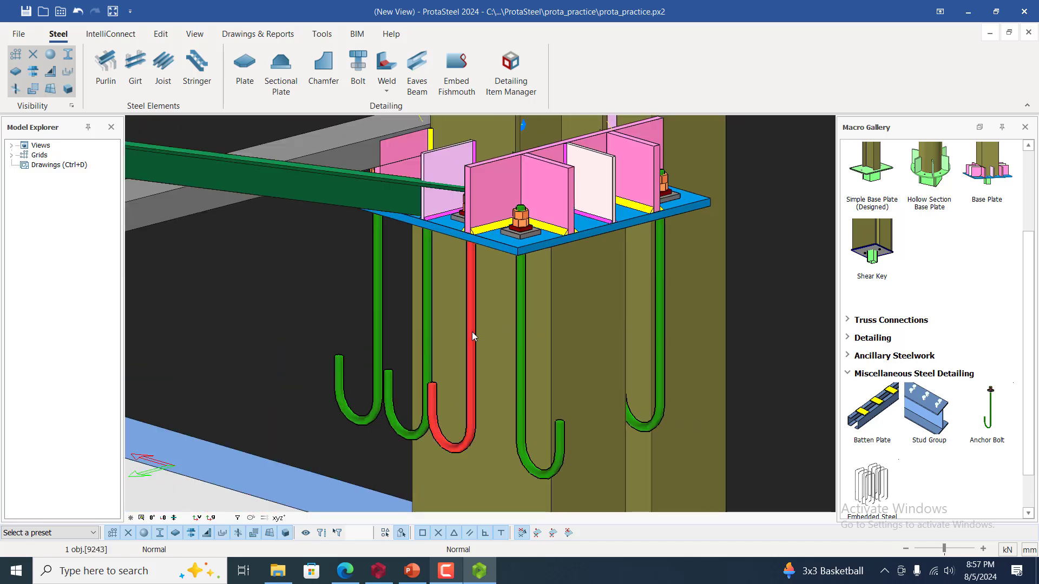
double_click(472, 332)
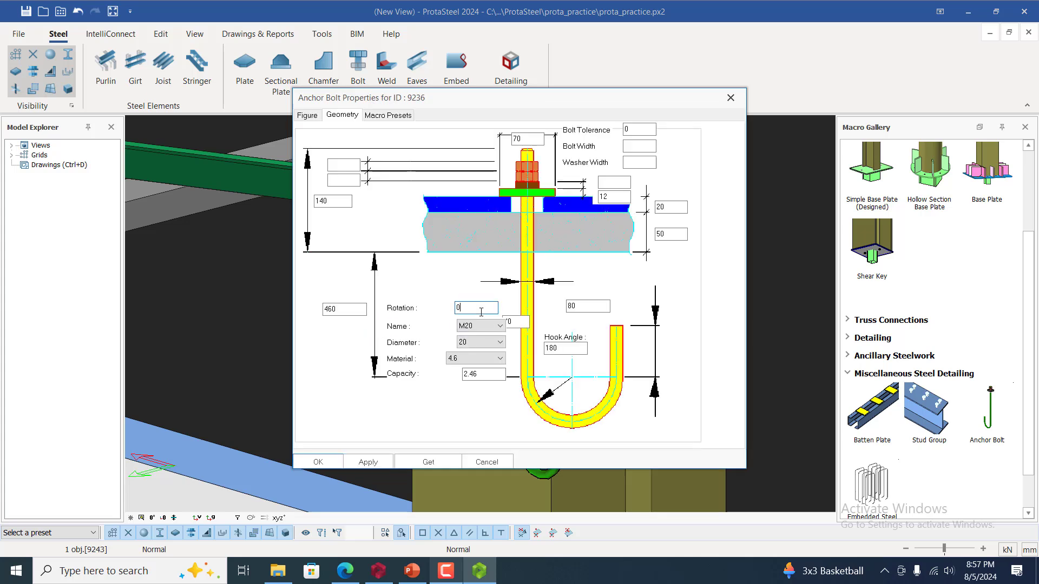
drag(504, 98, 175, 11)
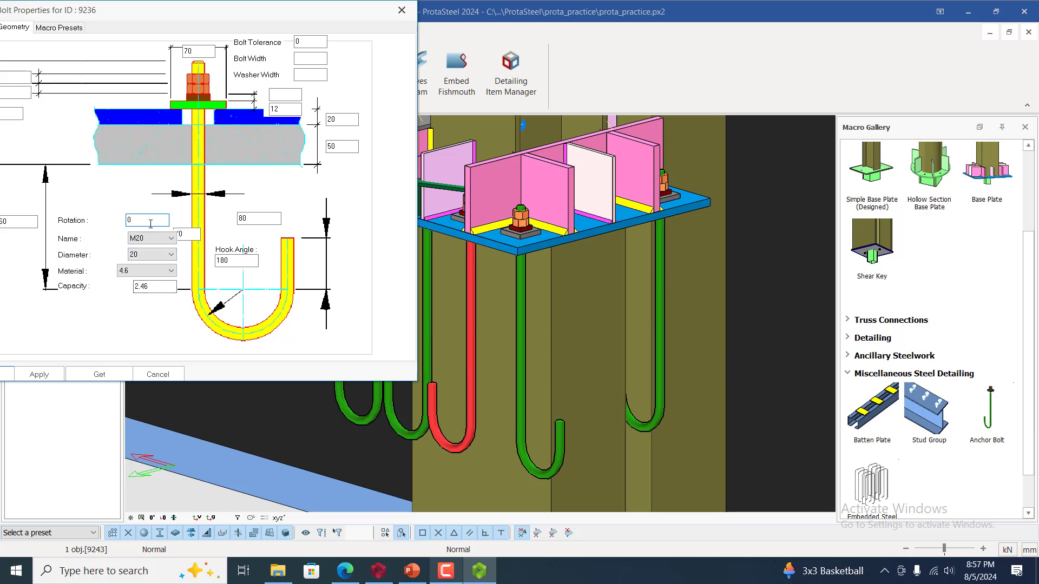
click(39, 375)
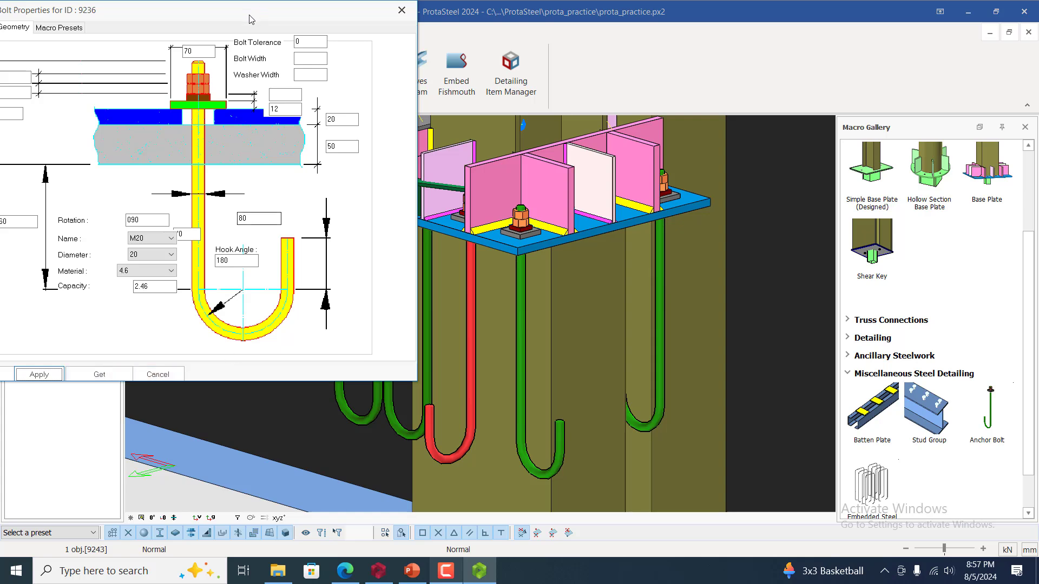
drag(252, 20, 808, 100)
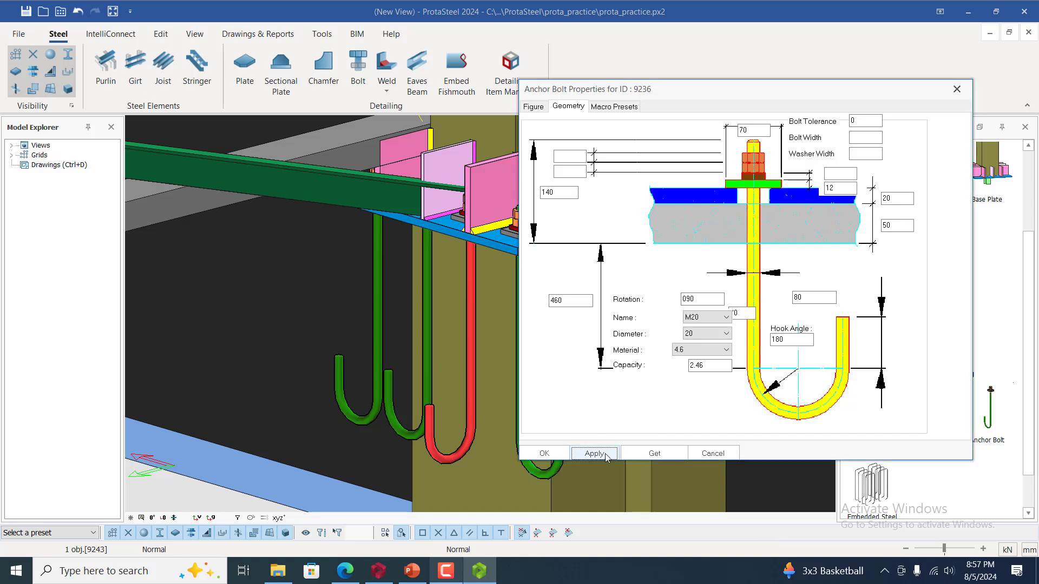
click(545, 454)
scroll(405, 306, down, 3)
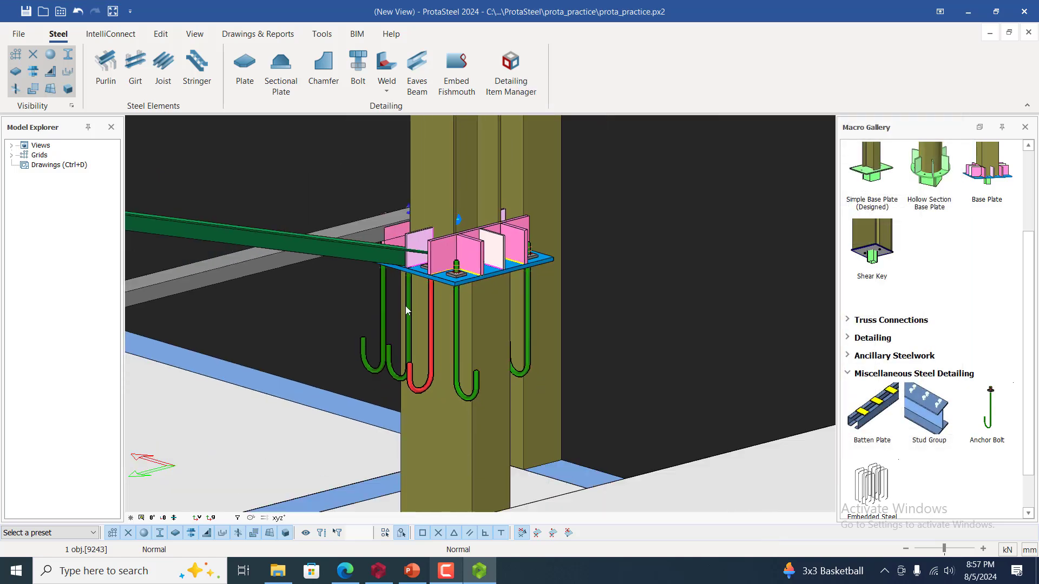
click(546, 284)
- Examine the corner column's base plate with its anchor bolts, and the girts, bracing and roof beams of the adjoining bay
scroll(521, 278, up, 5)
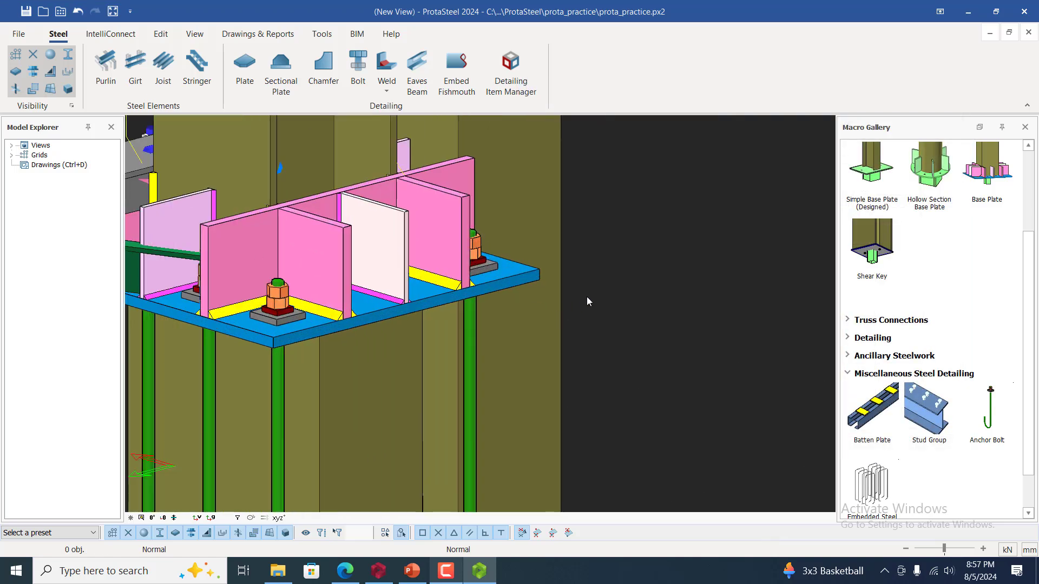
scroll(507, 364, down, 8)
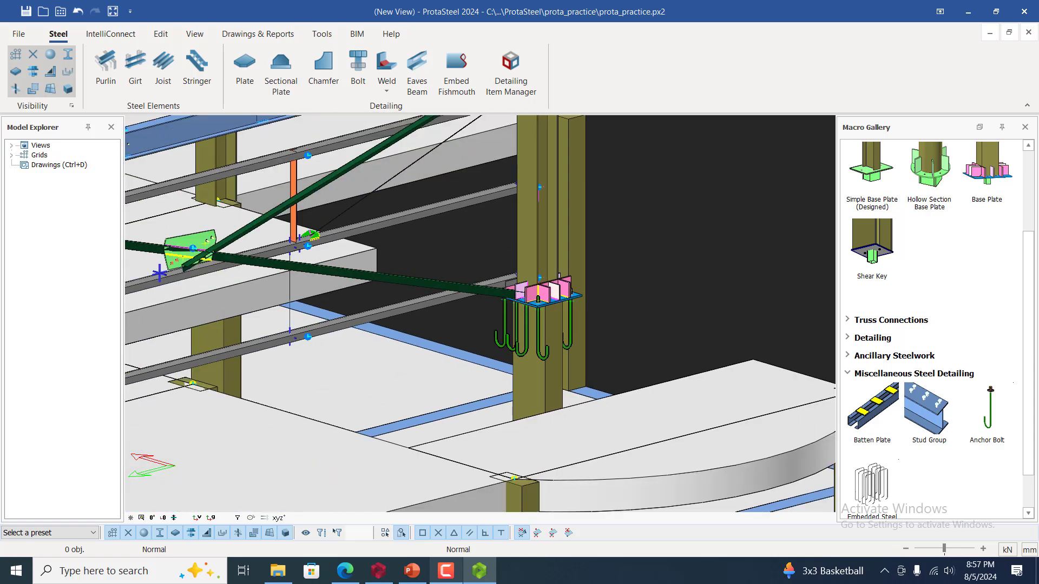
scroll(554, 244, up, 3)
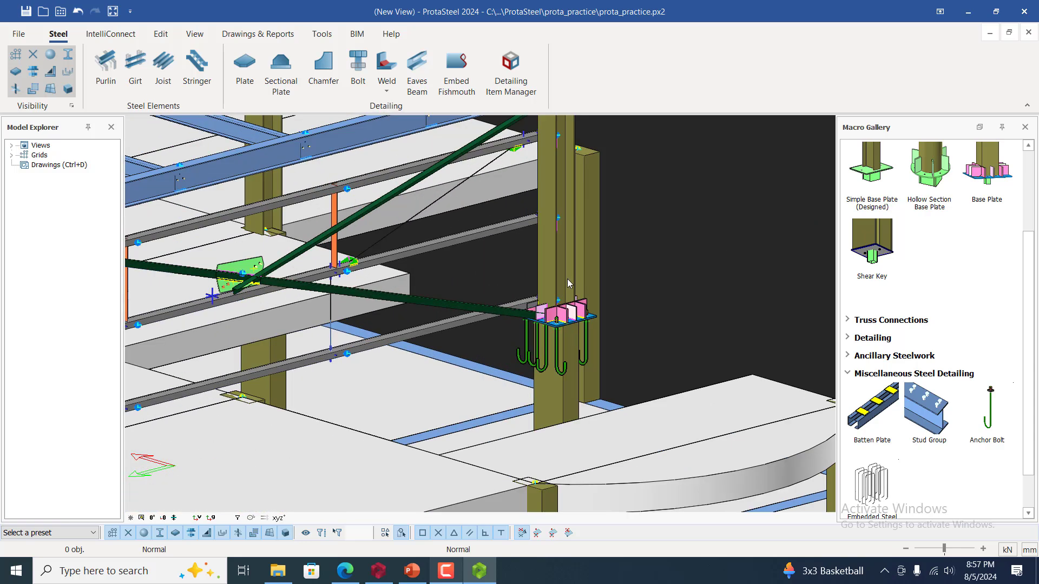
scroll(600, 270, up, 2)
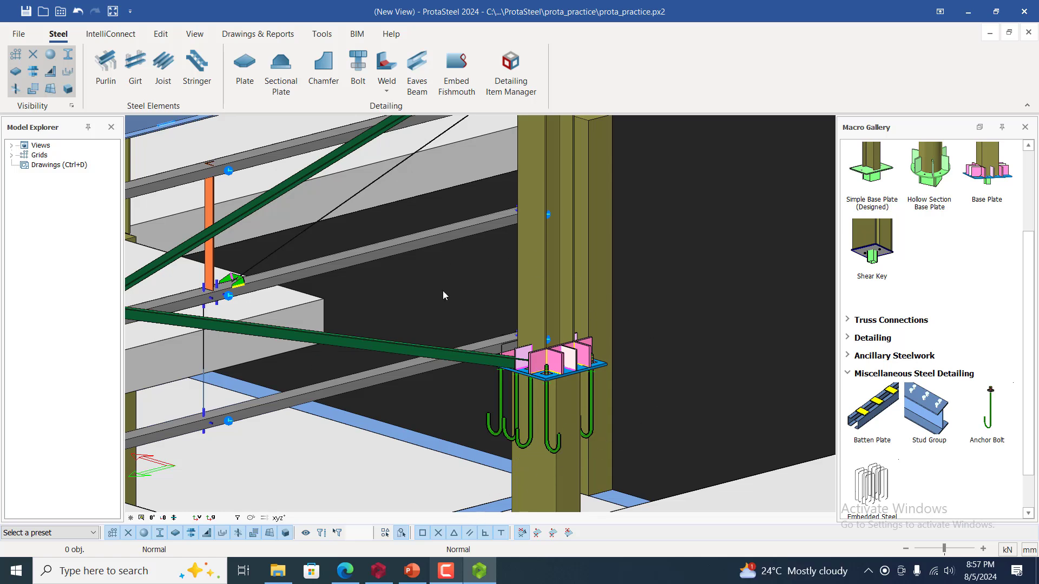
scroll(608, 312, down, 3)
scroll(608, 311, up, 4)
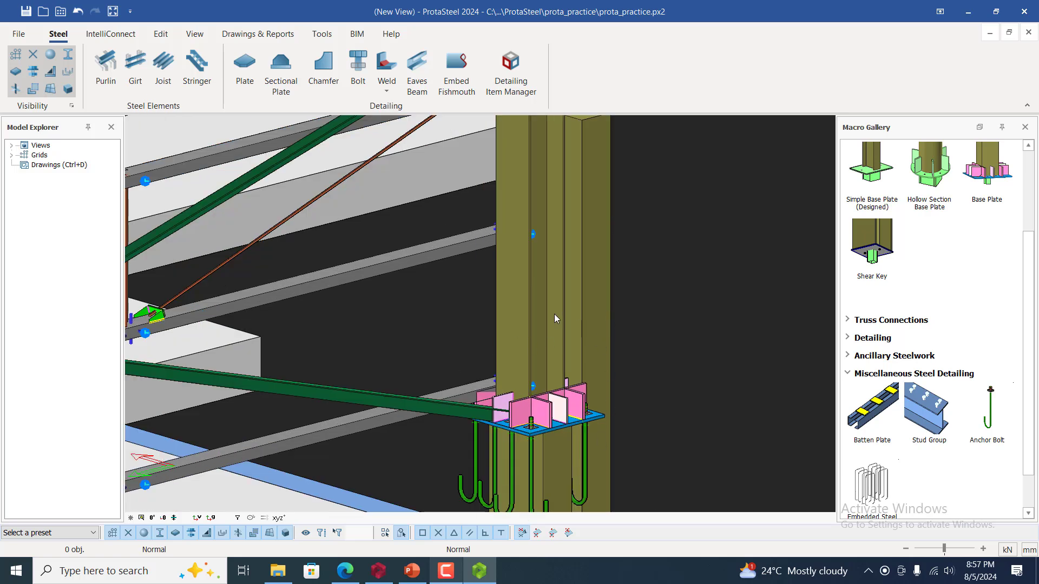
scroll(551, 332, down, 3)
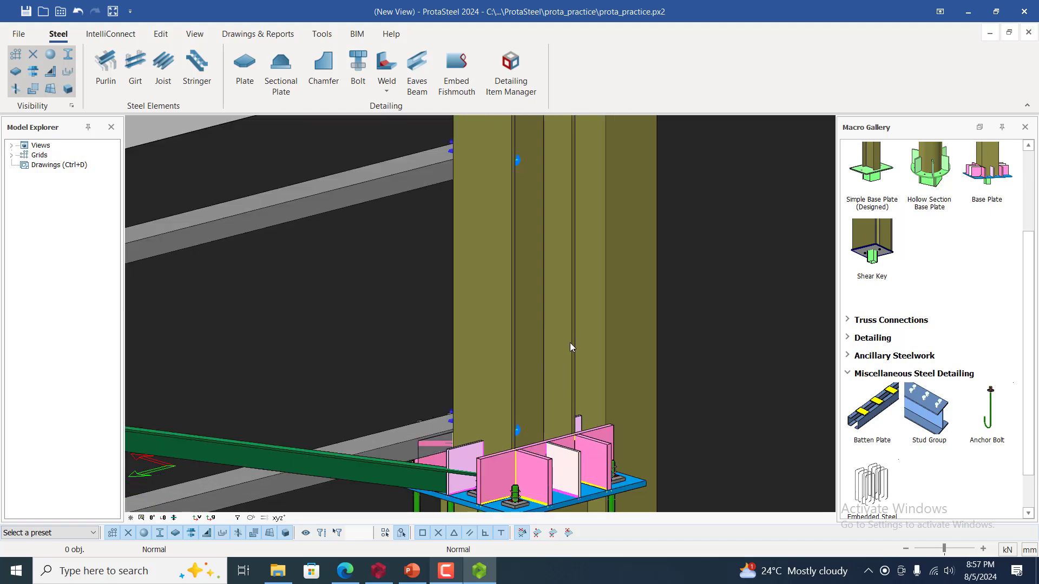
scroll(525, 332, down, 1)
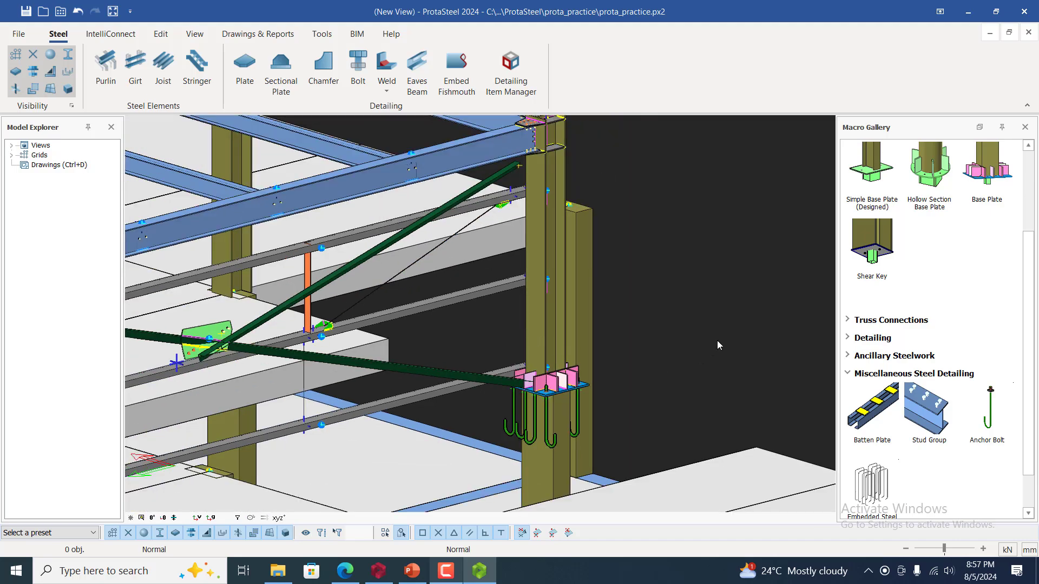
scroll(639, 303, down, 5)
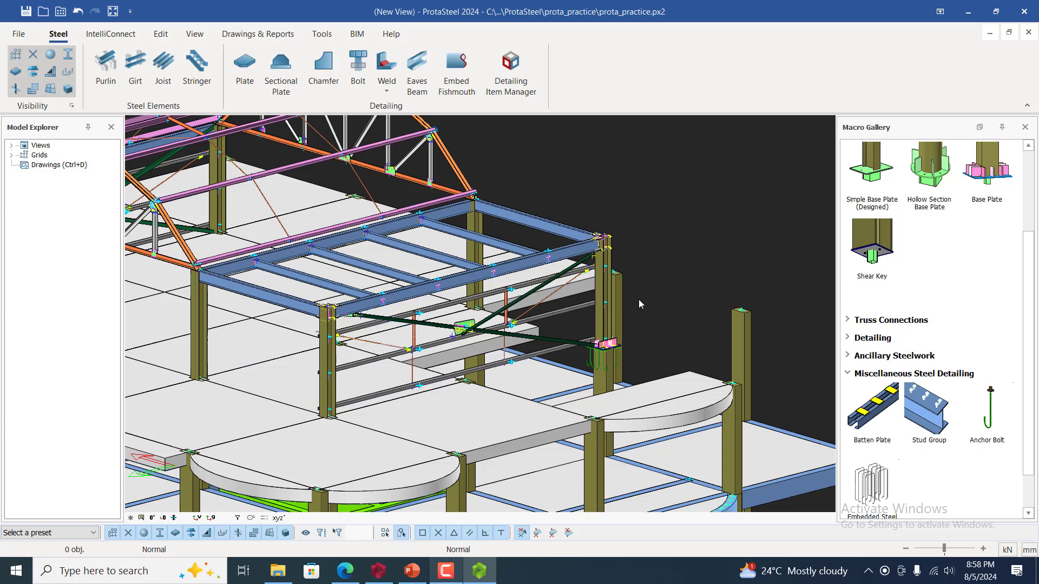
scroll(639, 277, up, 2)
scroll(662, 314, down, 1)
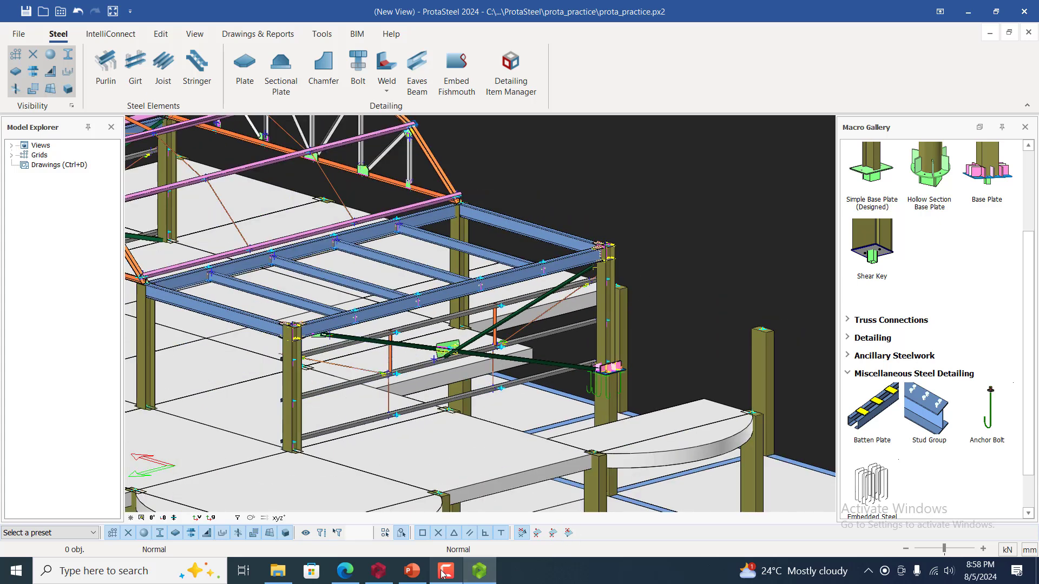
scroll(303, 388, up, 3)
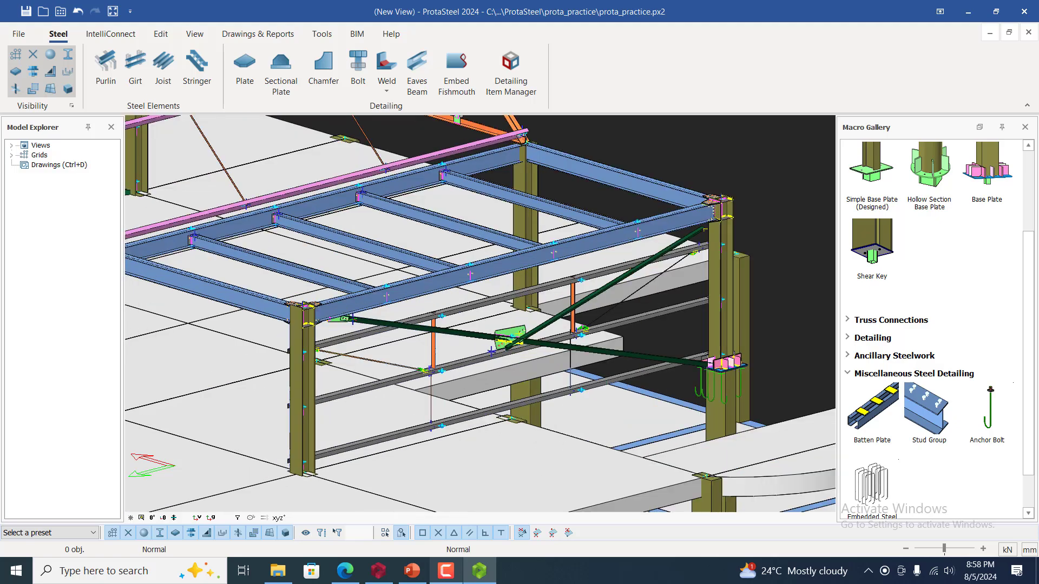
scroll(304, 387, down, 3)
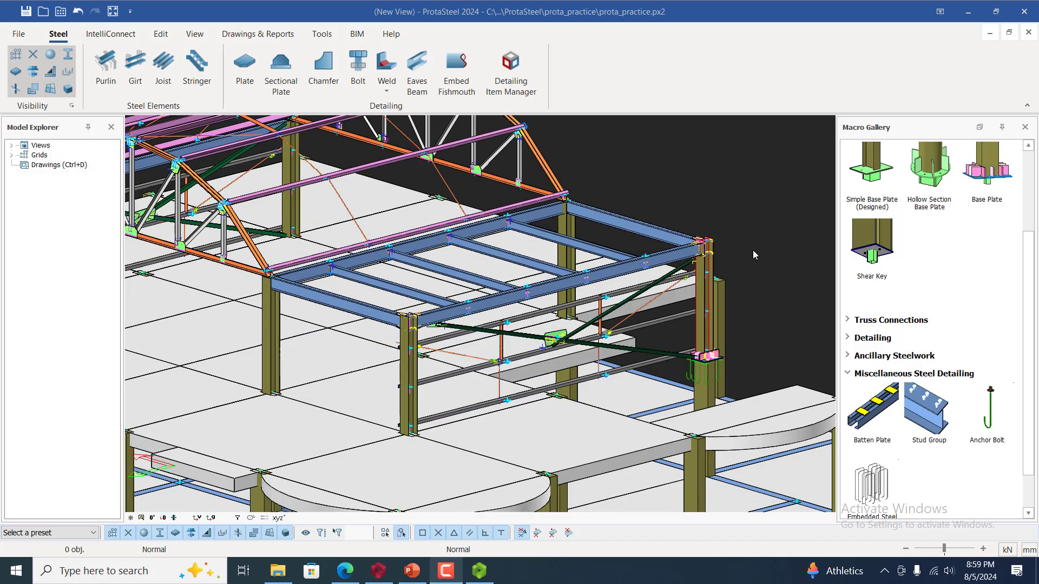
- Apply an end x offset of 200 to the corner column (UKC305X305X97) to extend it above the beam connections
scroll(753, 250, up, 3)
scroll(695, 246, up, 2)
scroll(687, 231, up, 2)
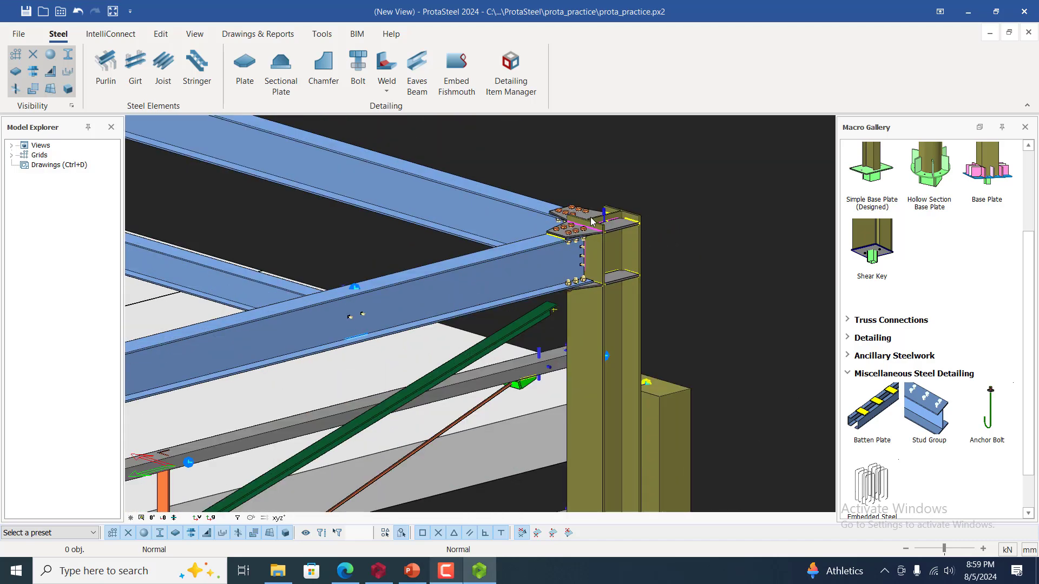
scroll(631, 250, up, 2)
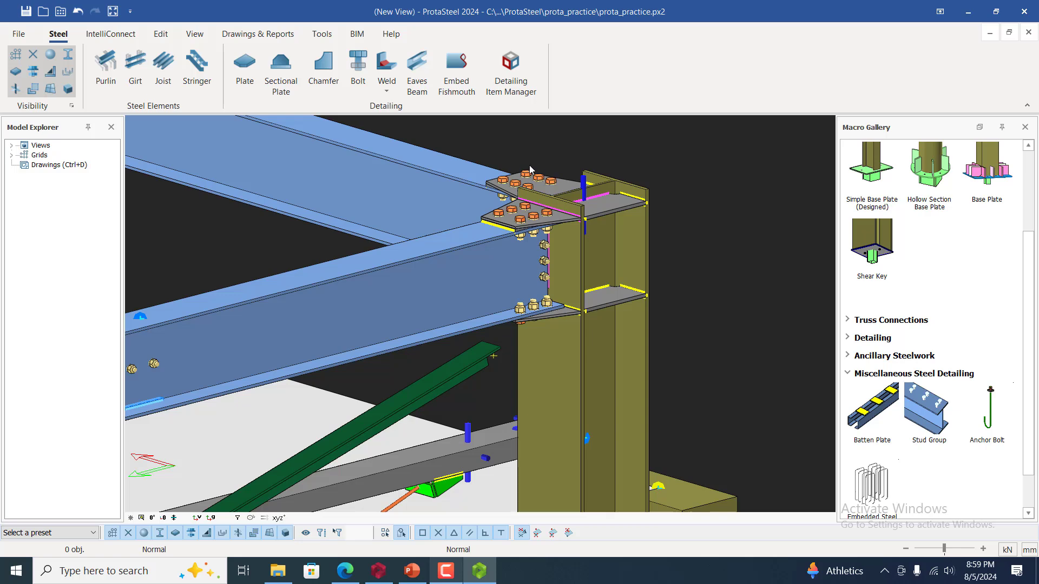
scroll(539, 206, up, 2)
scroll(584, 241, down, 2)
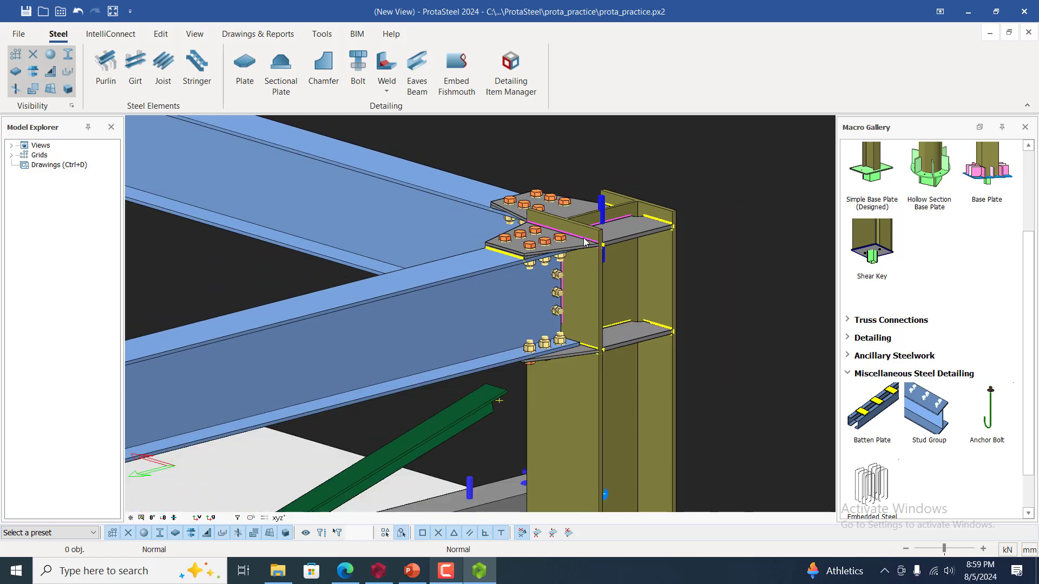
click(589, 408)
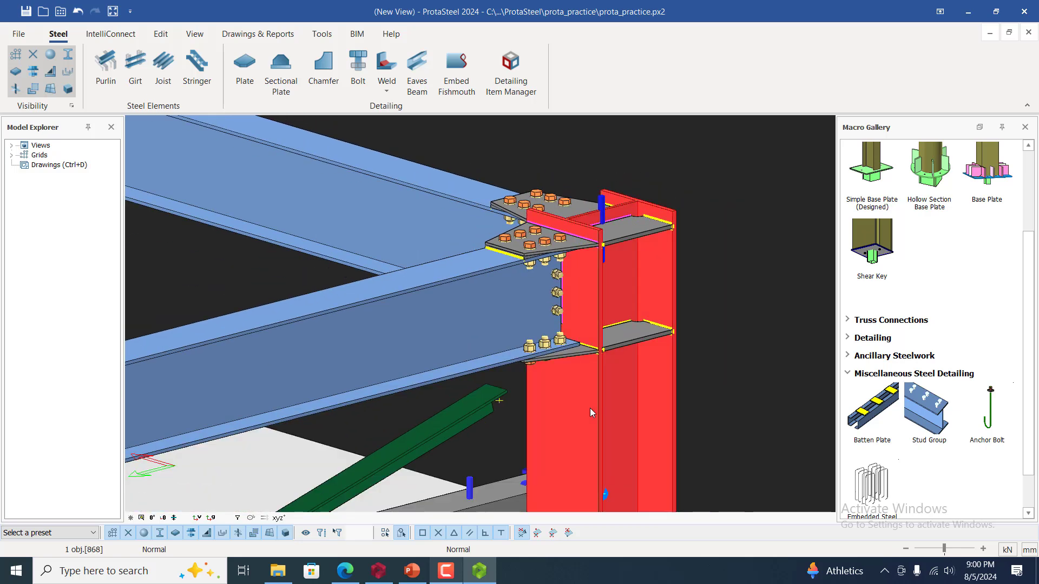
double_click(590, 408)
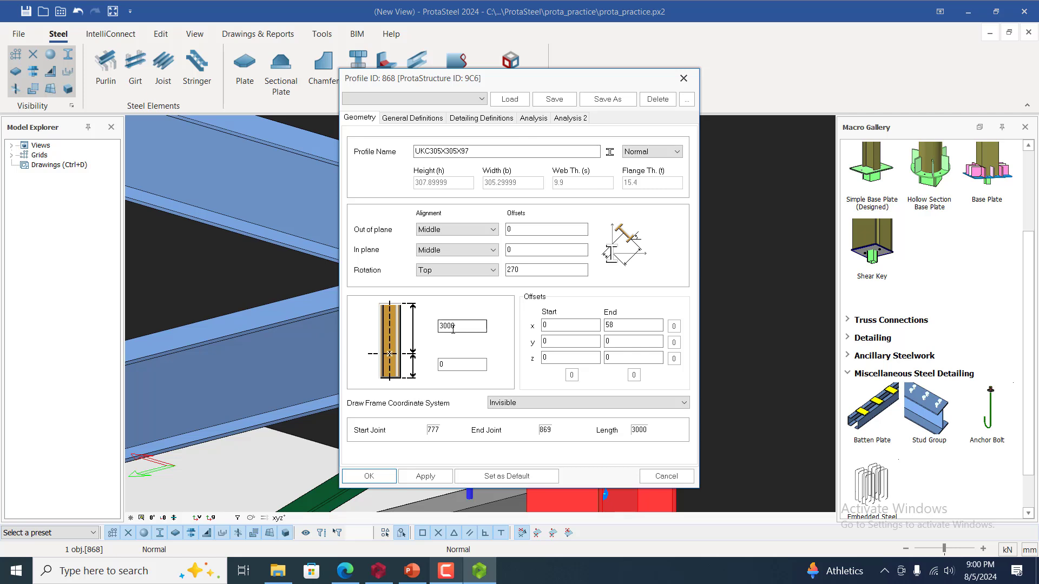
click(605, 325)
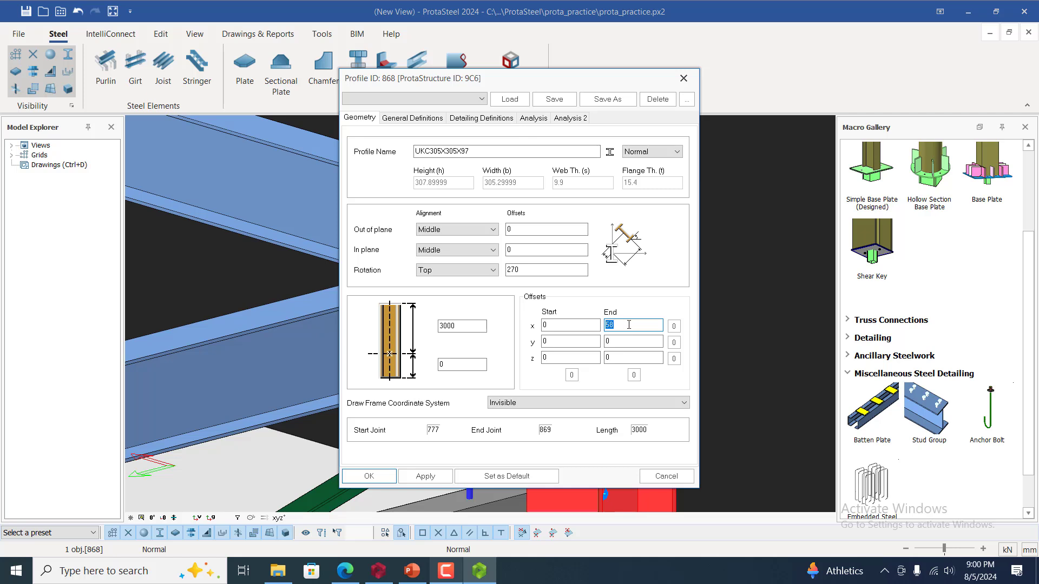
text(200)
click(451, 568)
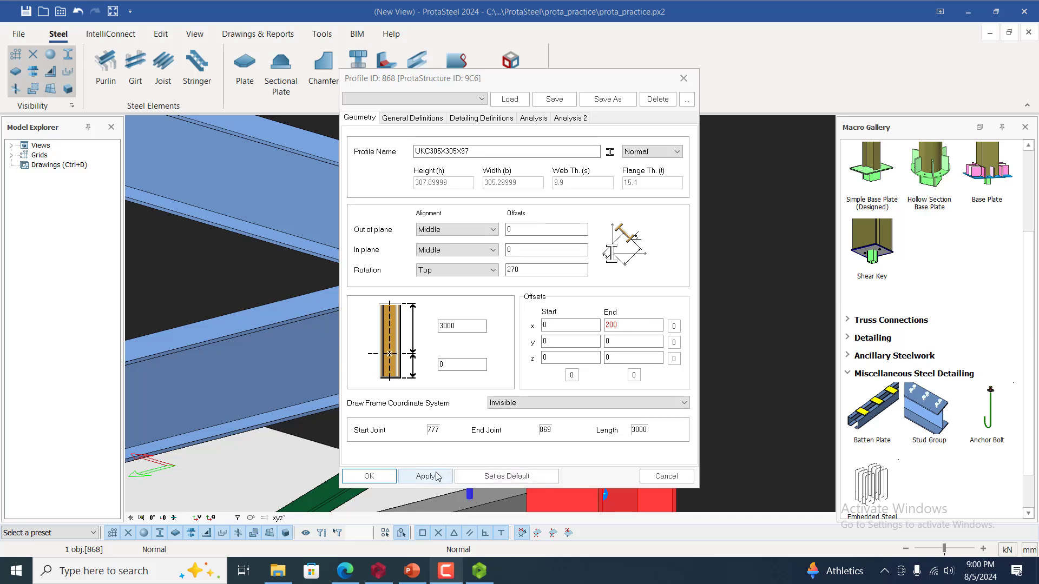
click(420, 478)
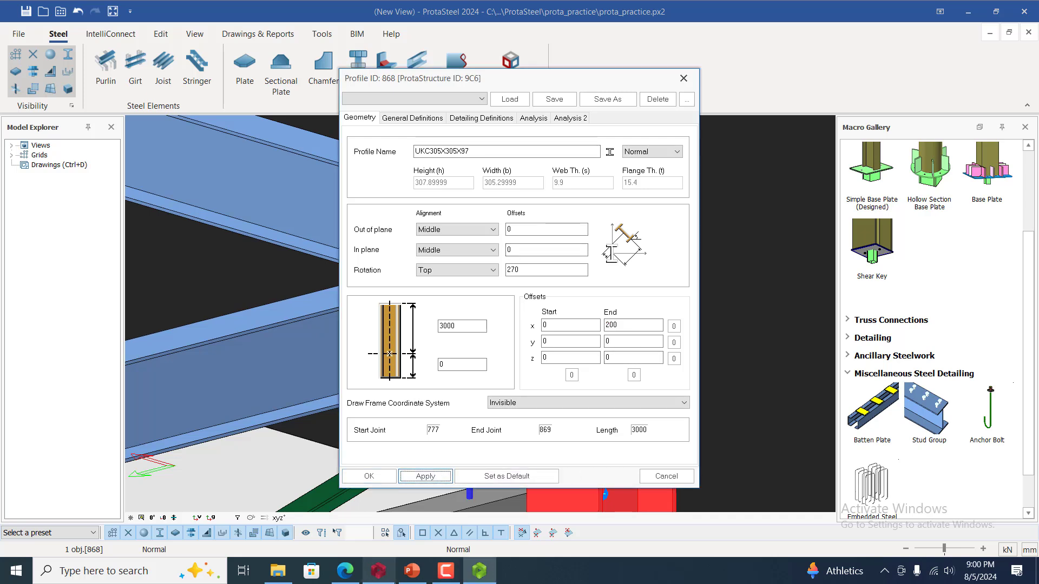
- Set the corner column's (UKC305X305X97) end x offset to 58 and close its profile properties
click(361, 481)
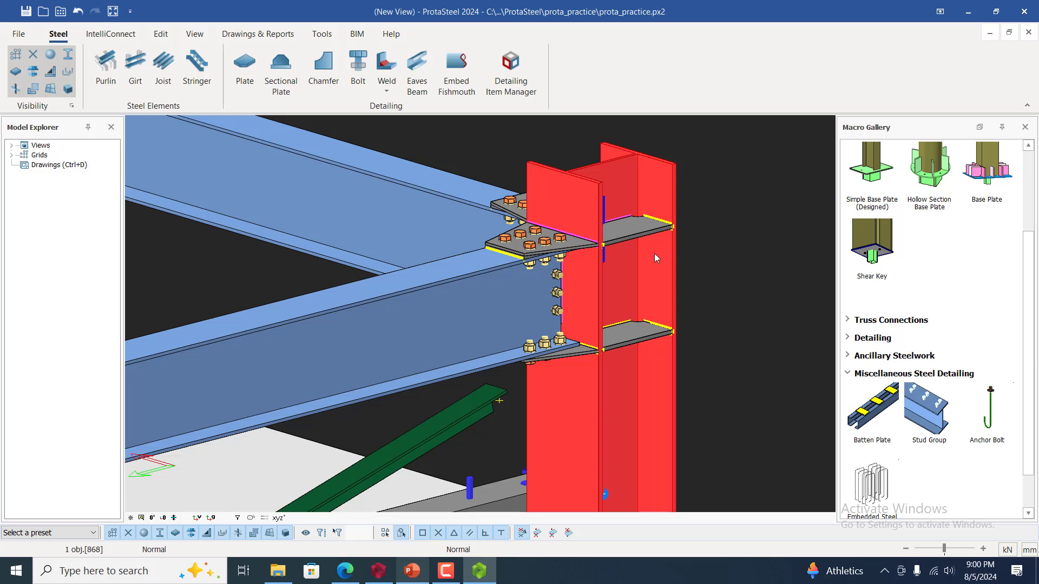
double_click(644, 369)
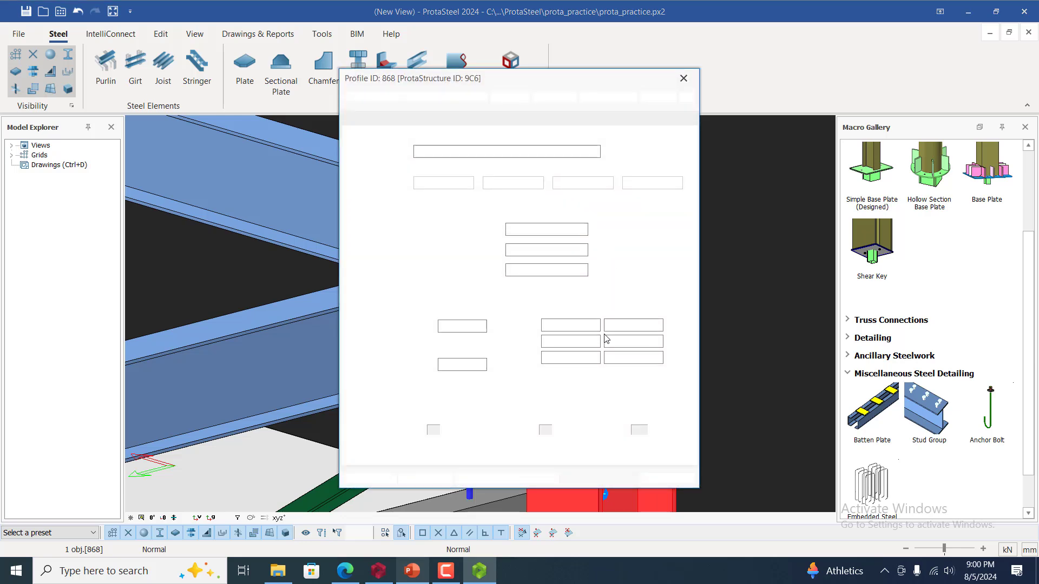
click(584, 325)
key(Tab)
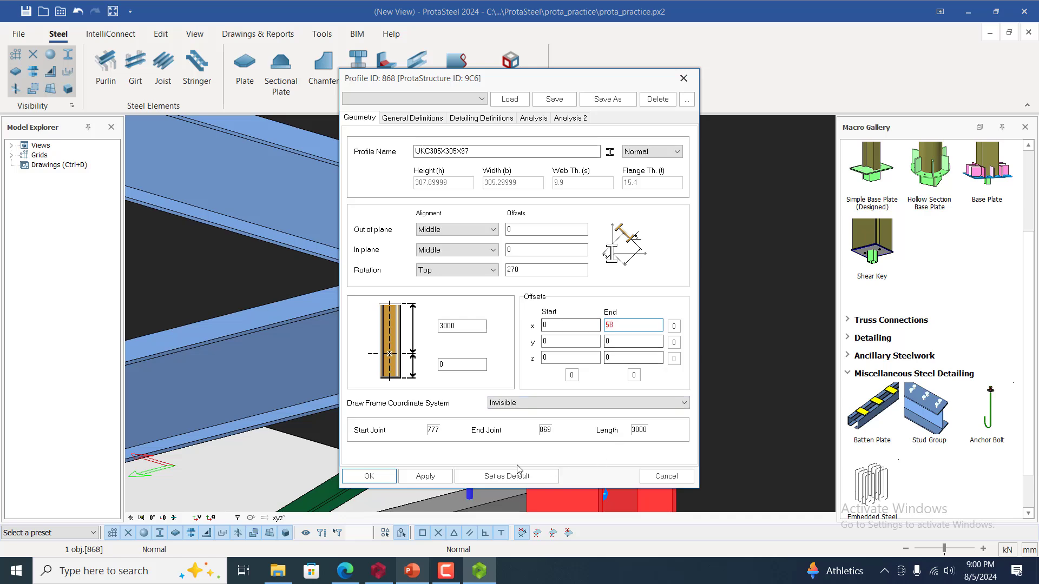
click(426, 477)
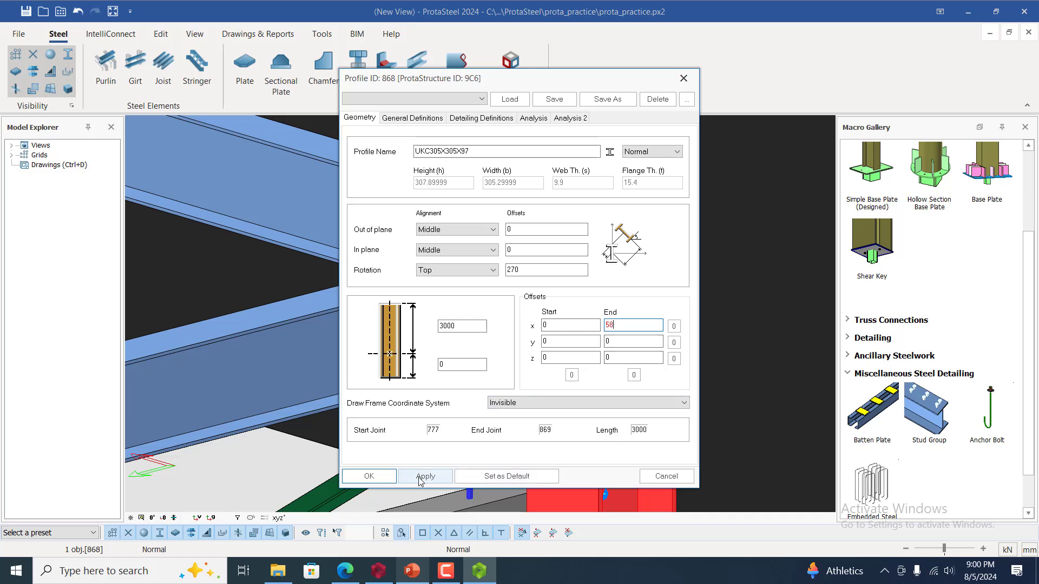
click(361, 481)
click(730, 285)
- Examine the roof trusses, the adjoining framed bay with its corner columns, and the whole building frame
scroll(730, 284, down, 3)
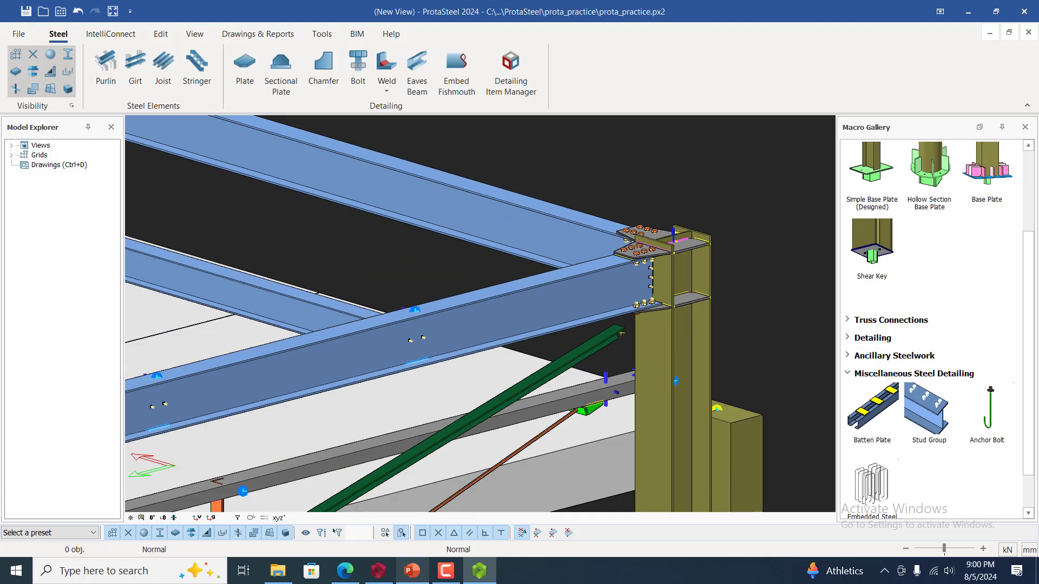
scroll(753, 274, down, 5)
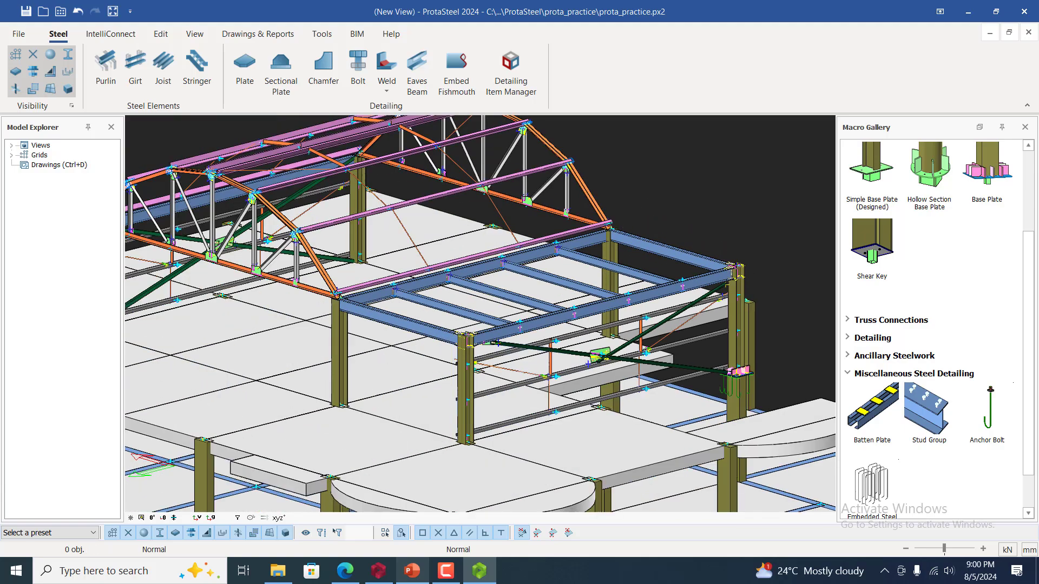
scroll(423, 246, down, 2)
scroll(332, 303, up, 3)
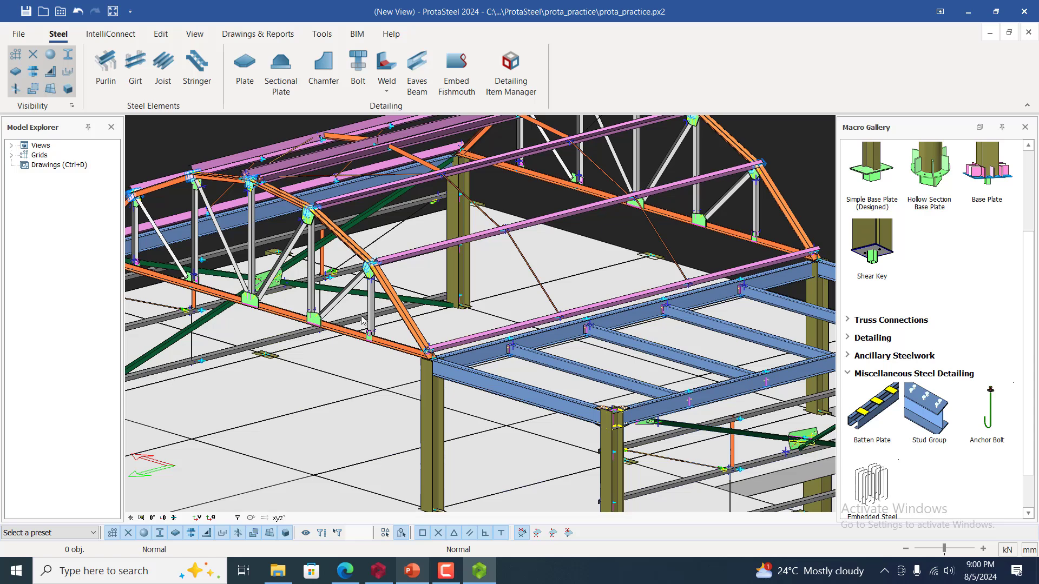
scroll(362, 319, down, 3)
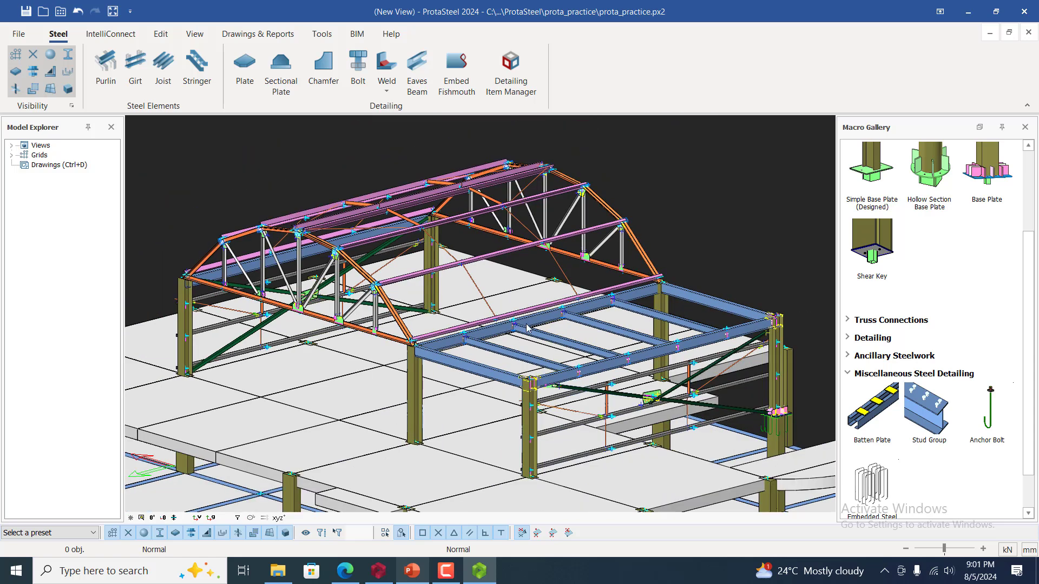
scroll(527, 328, down, 3)
scroll(471, 351, down, 3)
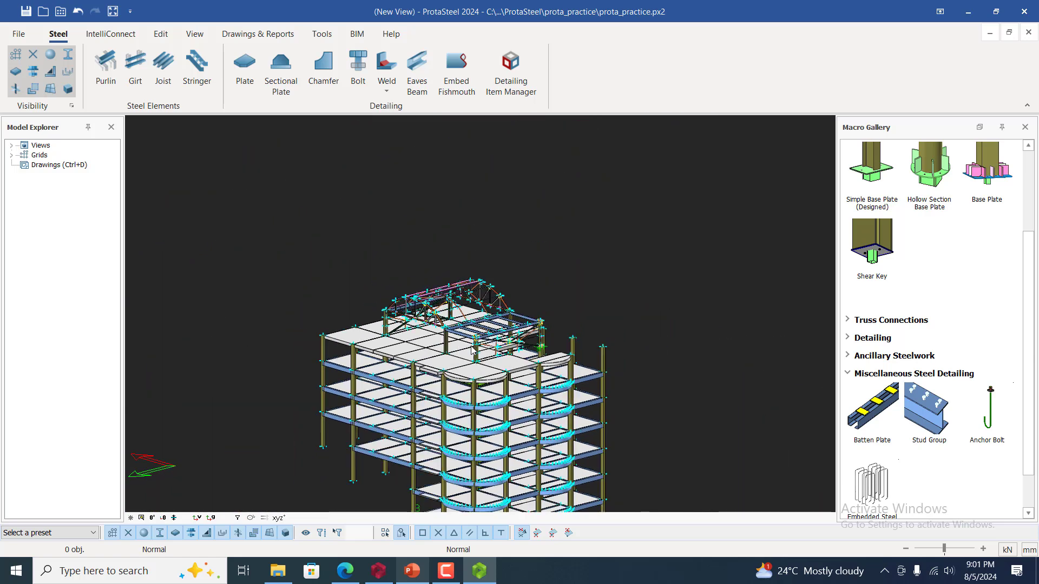
scroll(472, 351, down, 3)
scroll(438, 327, up, 5)
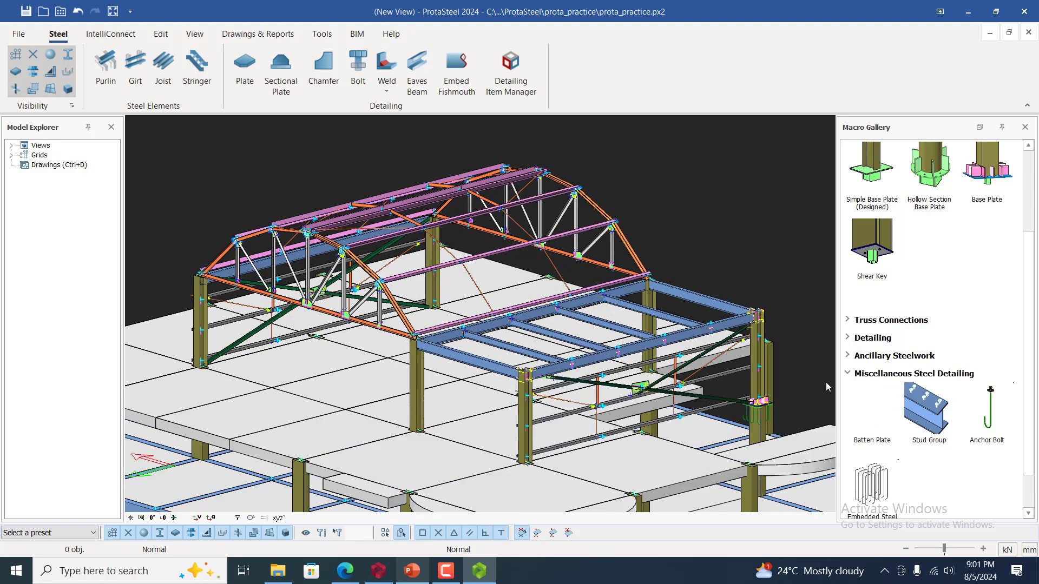
- Browse the available Beam to Beam and Beam to Column connection macros
scroll(848, 376, up, 2)
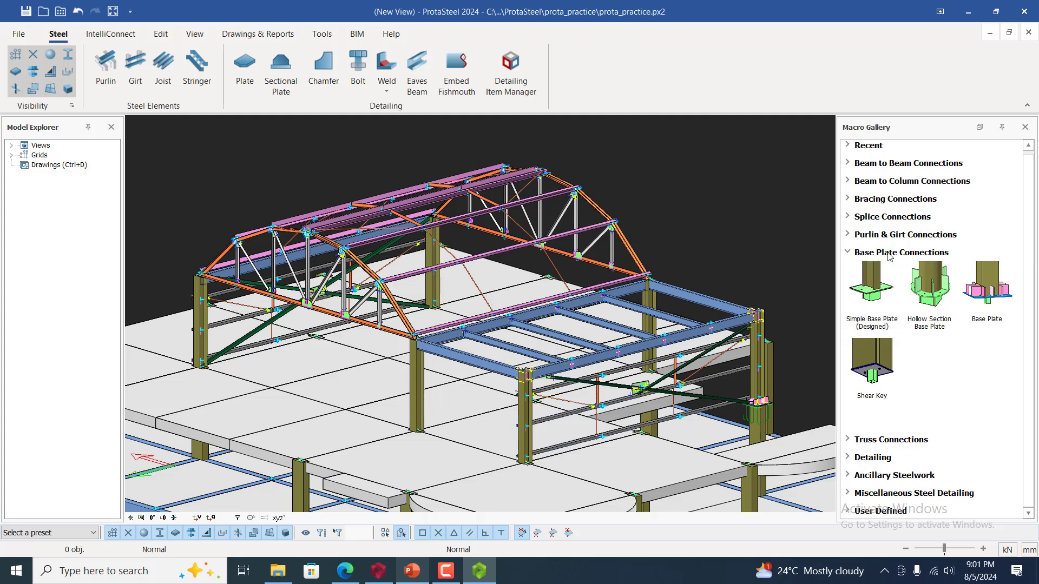
scroll(883, 236, up, 1)
click(848, 168)
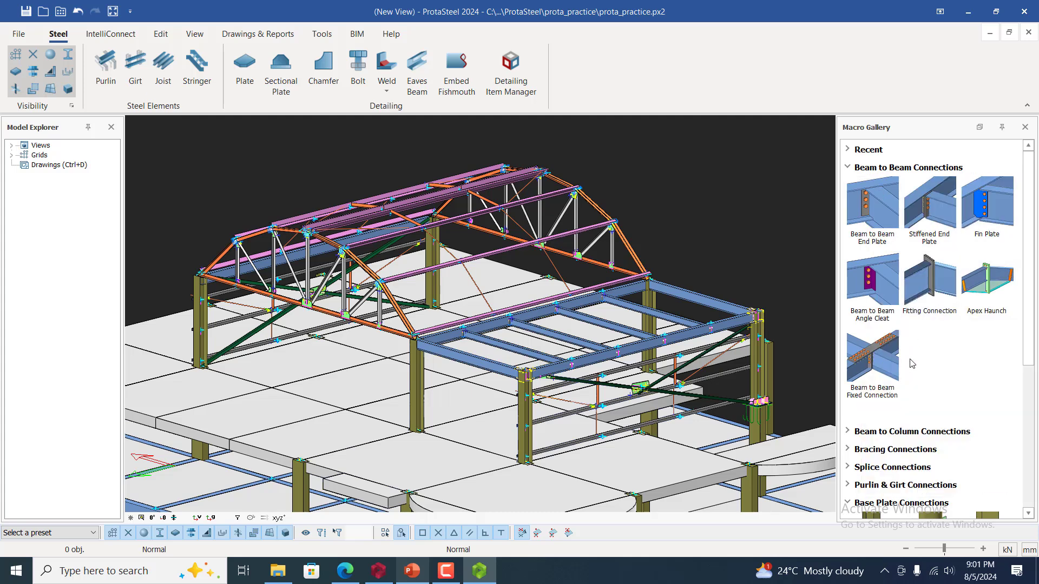
click(848, 432)
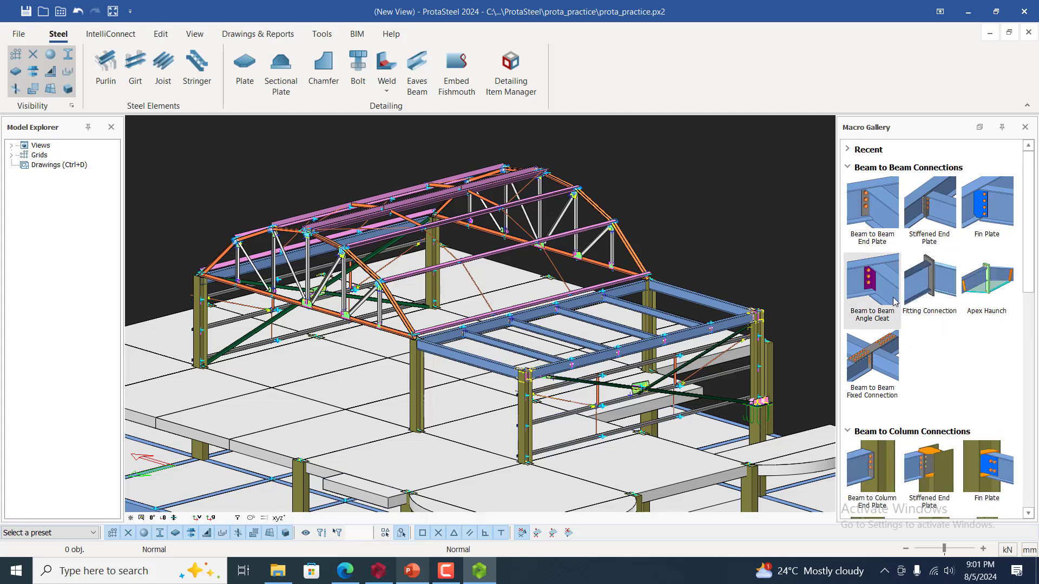
scroll(909, 347, down, 5)
scroll(913, 371, down, 3)
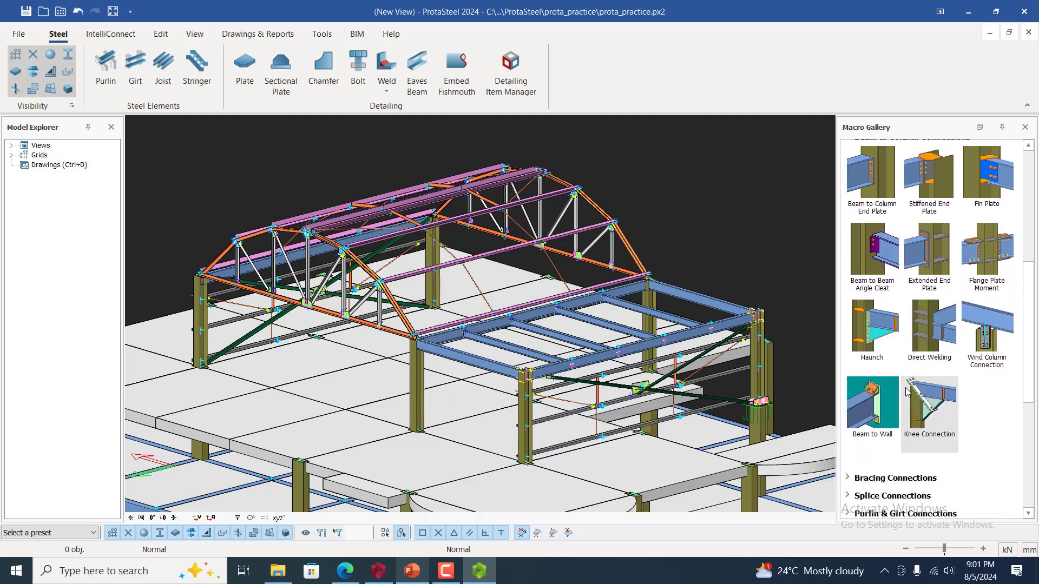
scroll(989, 363, up, 1)
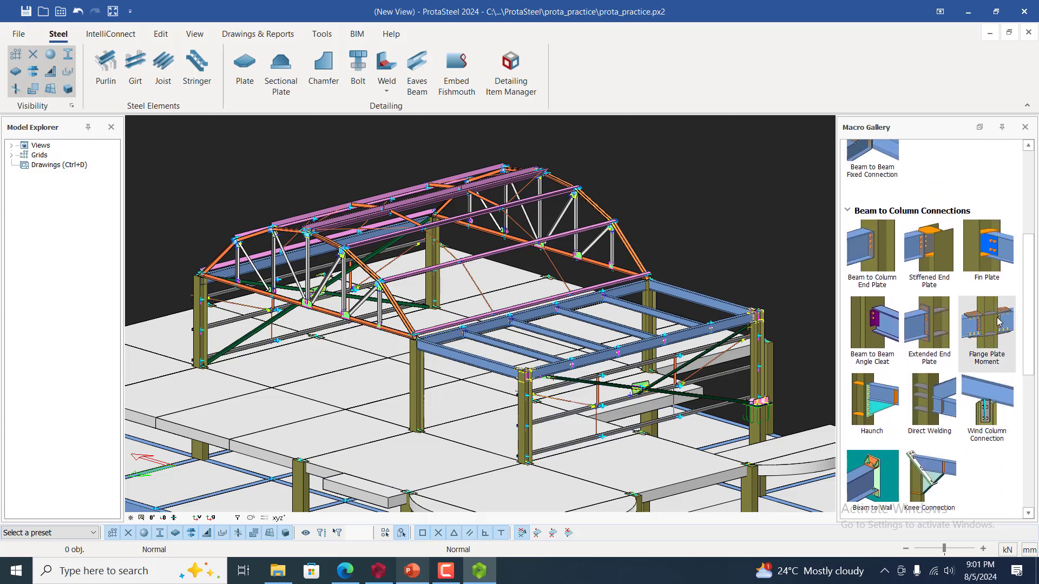
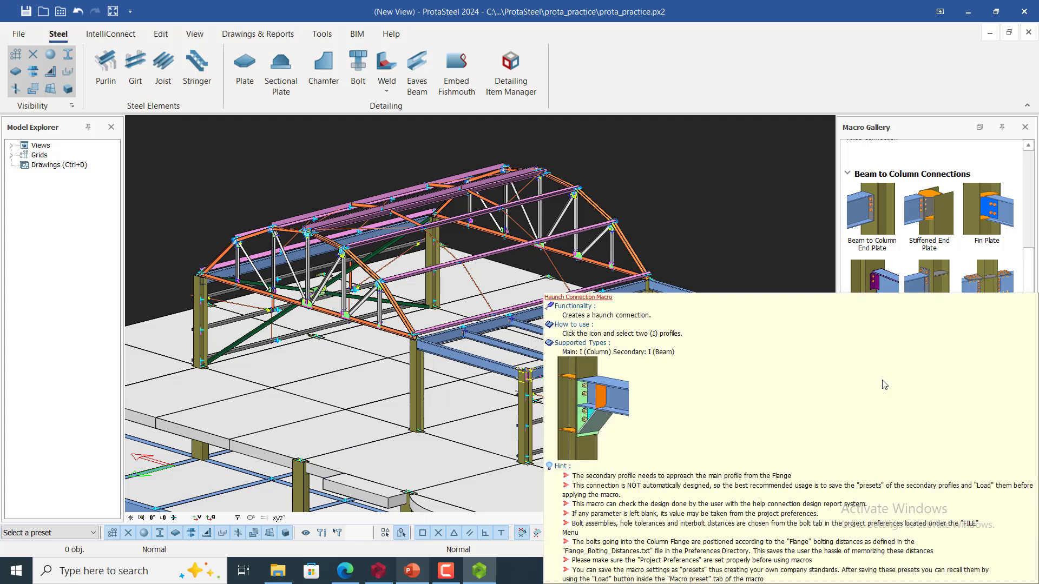
- Try to create a Haunch connection between the column at the truss end and the beam running to the corner column
click(885, 384)
scroll(409, 372, up, 5)
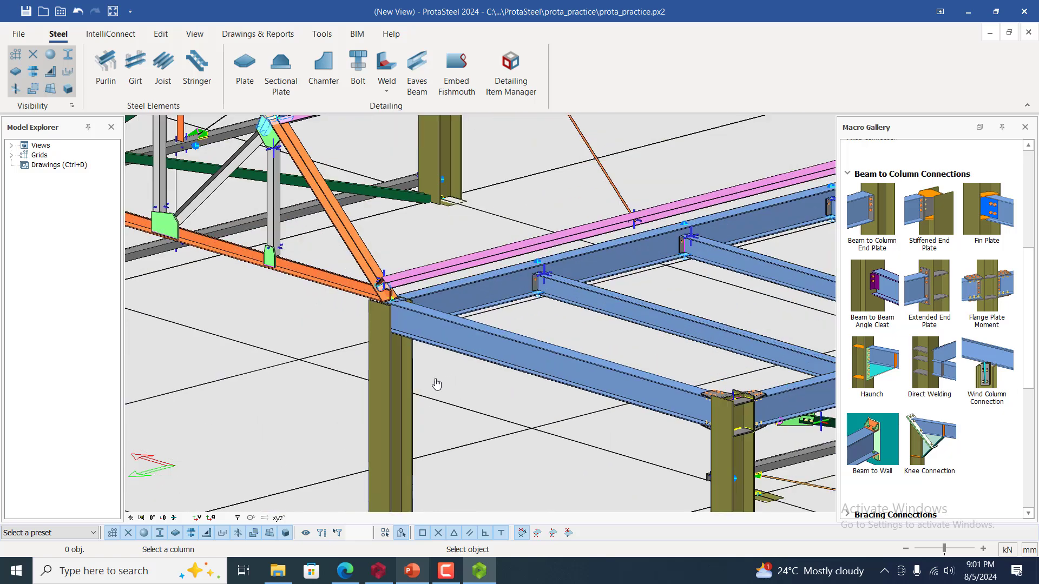
click(404, 394)
click(434, 346)
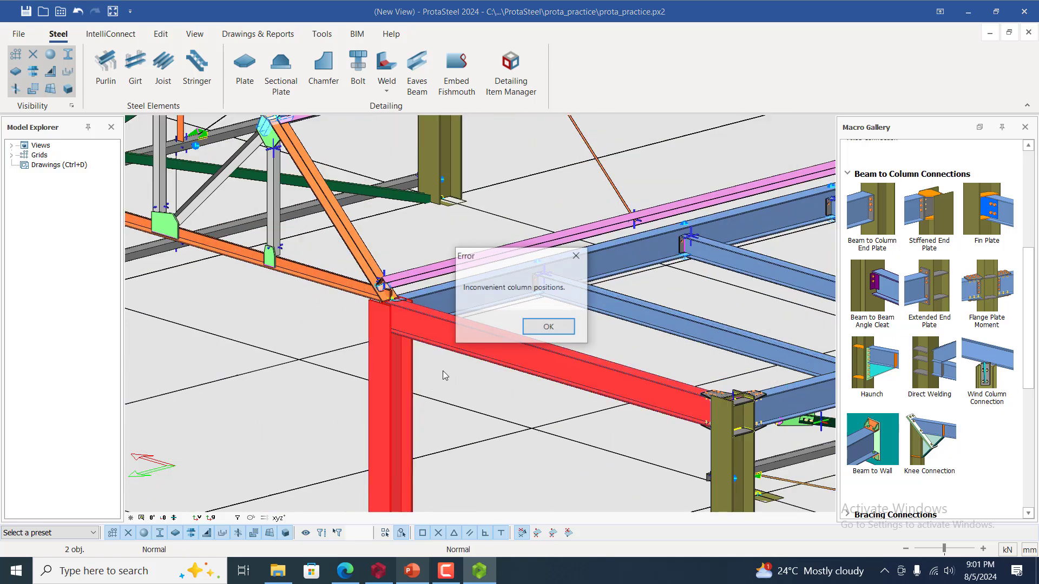
click(548, 327)
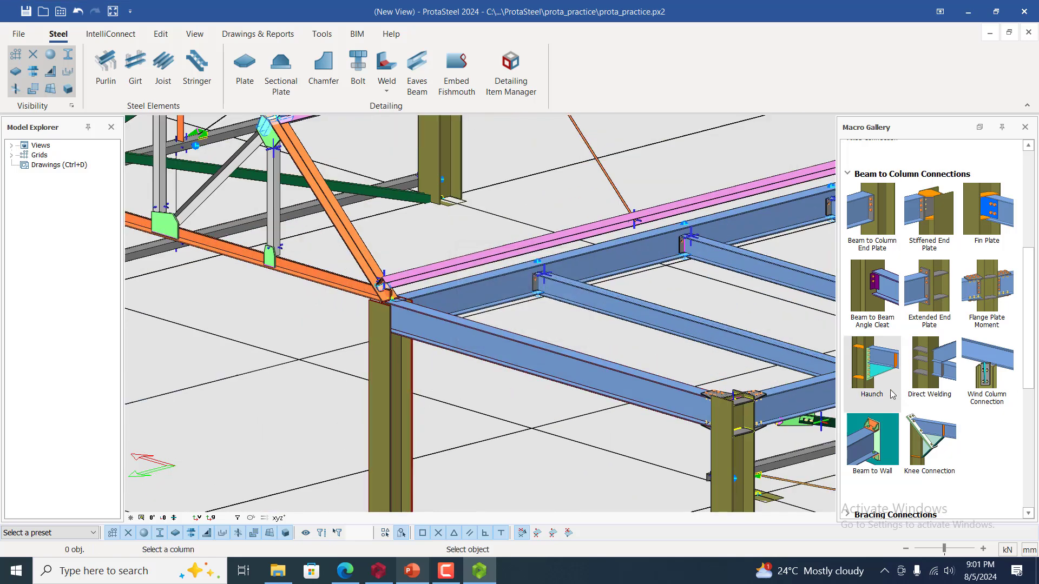
click(421, 344)
click(392, 377)
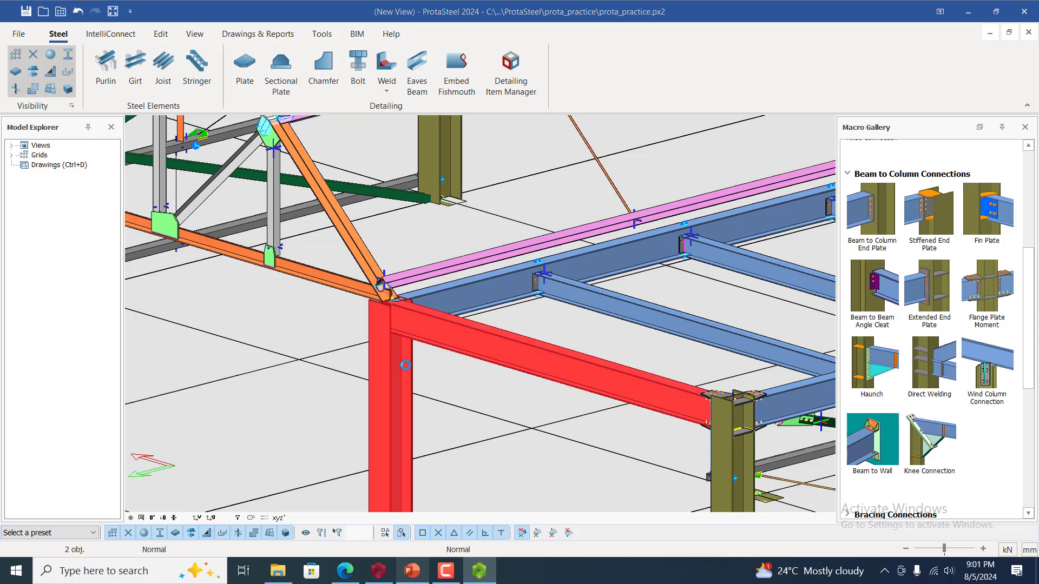
click(550, 328)
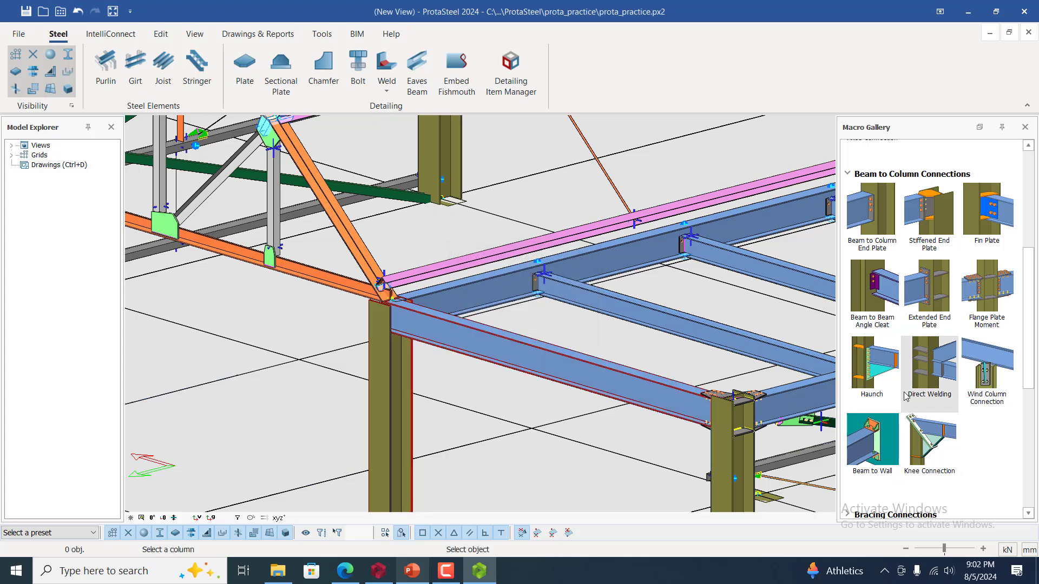
mouse_move(882, 377)
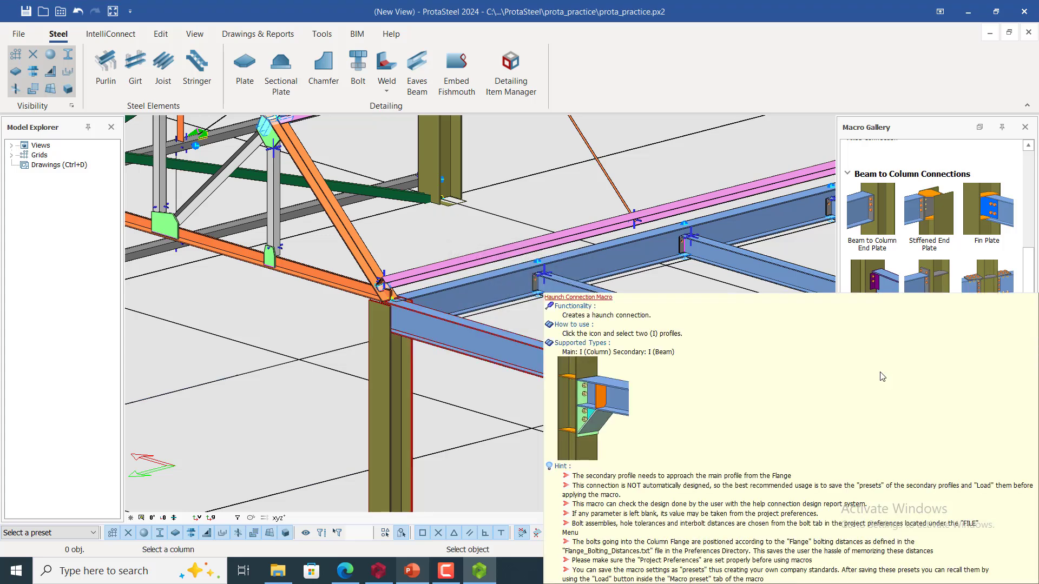
- Create a Stiffened End Plate connection between the column at the truss end and the beam running to the corner column
scroll(473, 342, down, 5)
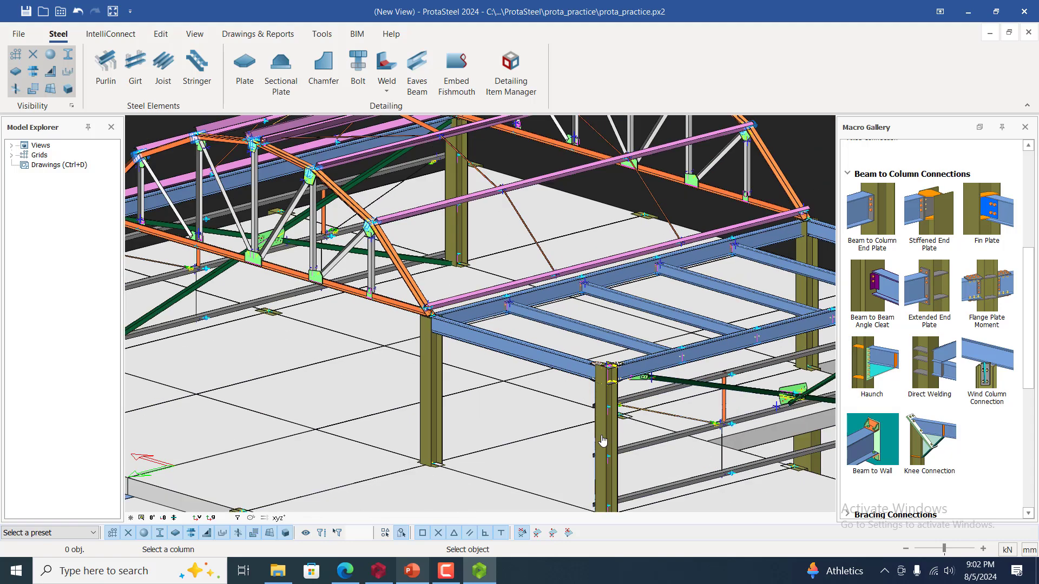
scroll(603, 441, up, 5)
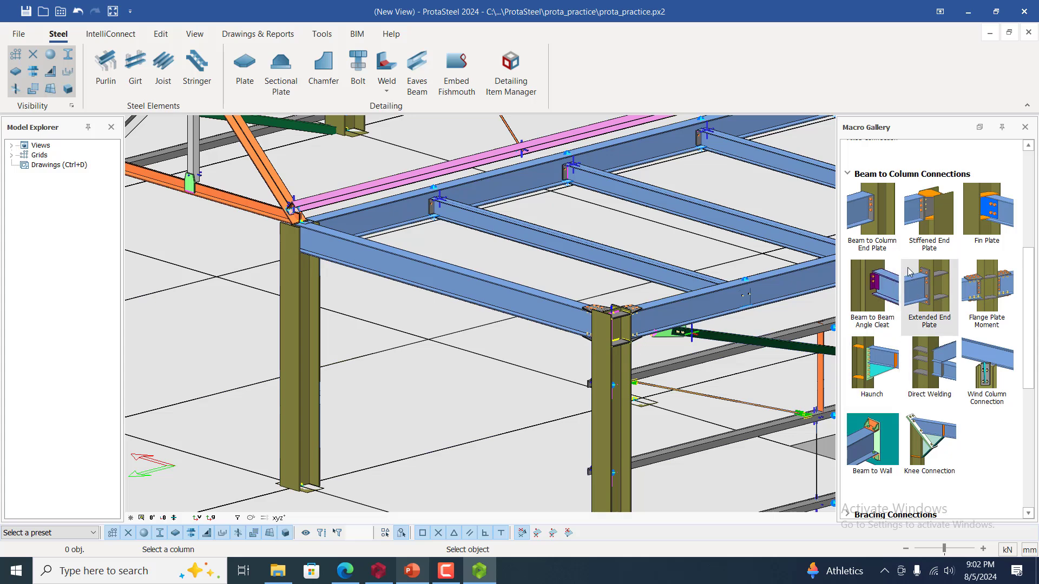
click(934, 224)
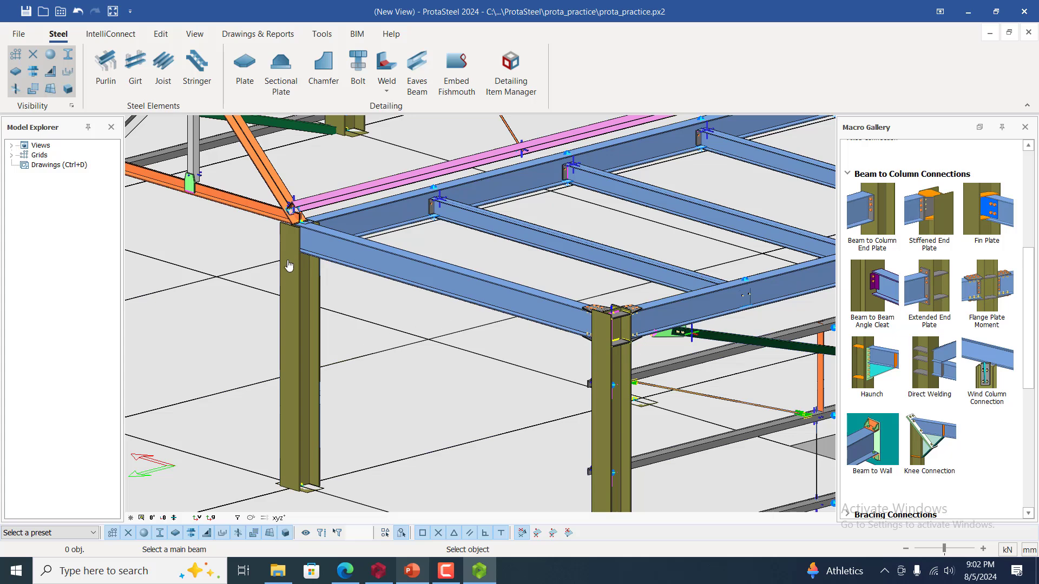
scroll(289, 265, up, 4)
click(364, 256)
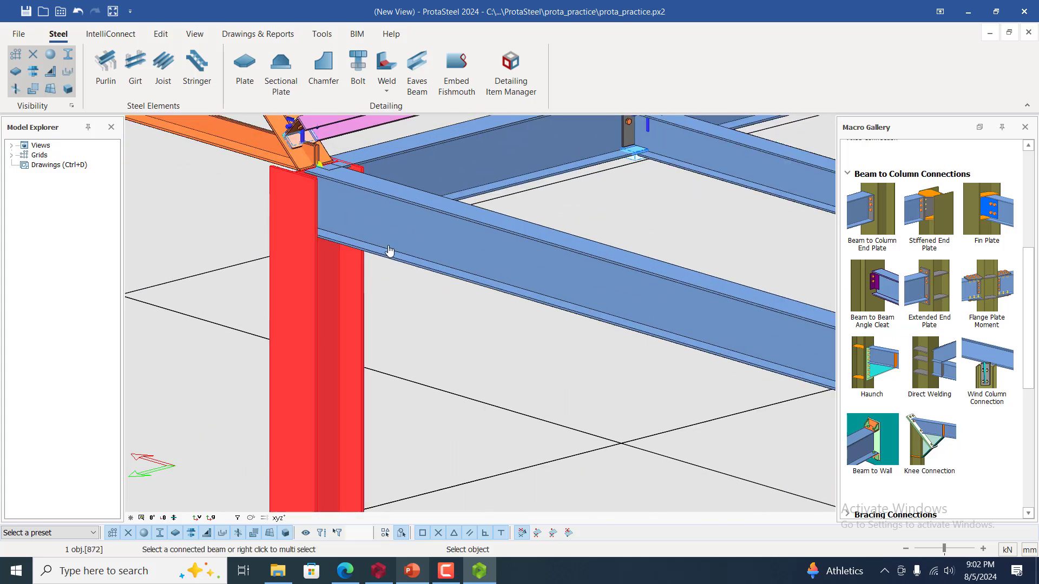
click(386, 249)
right_click(373, 262)
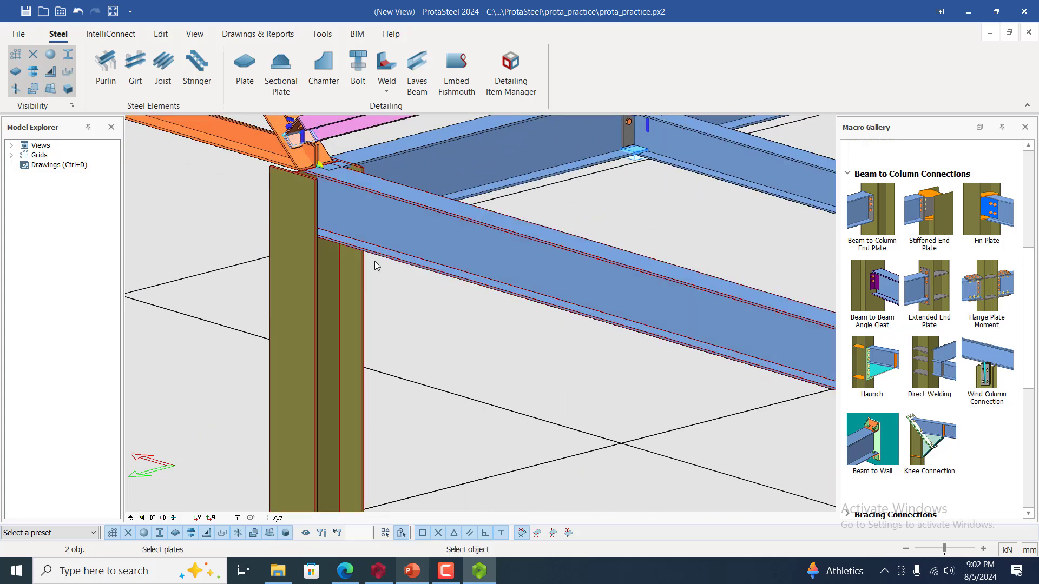
right_click(352, 260)
- Inspect the stiffened end plate at the truss-end column and the bolted flange plates and stiffeners at the corner column
scroll(346, 262, up, 5)
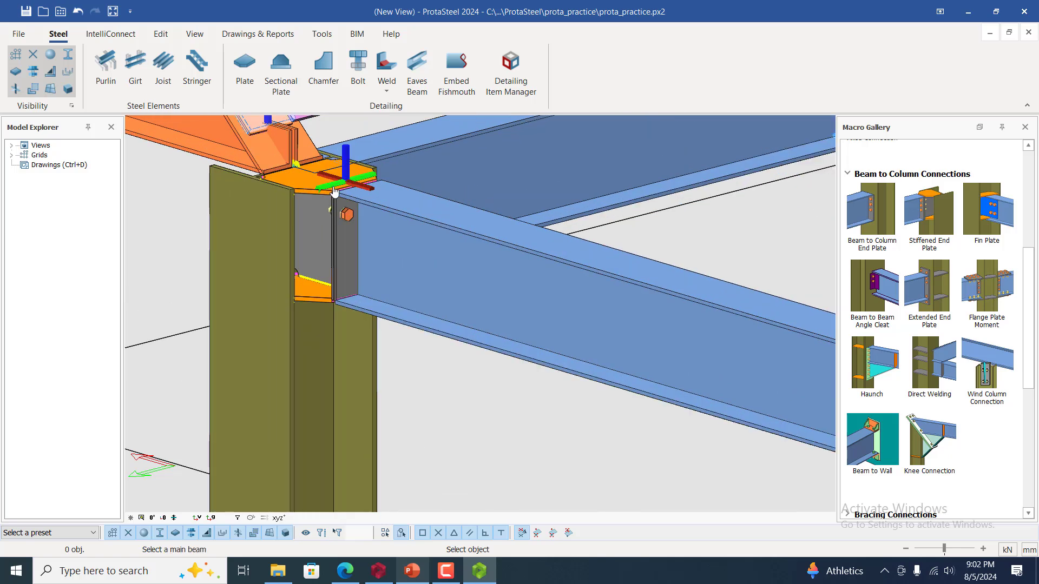
scroll(297, 266, down, 6)
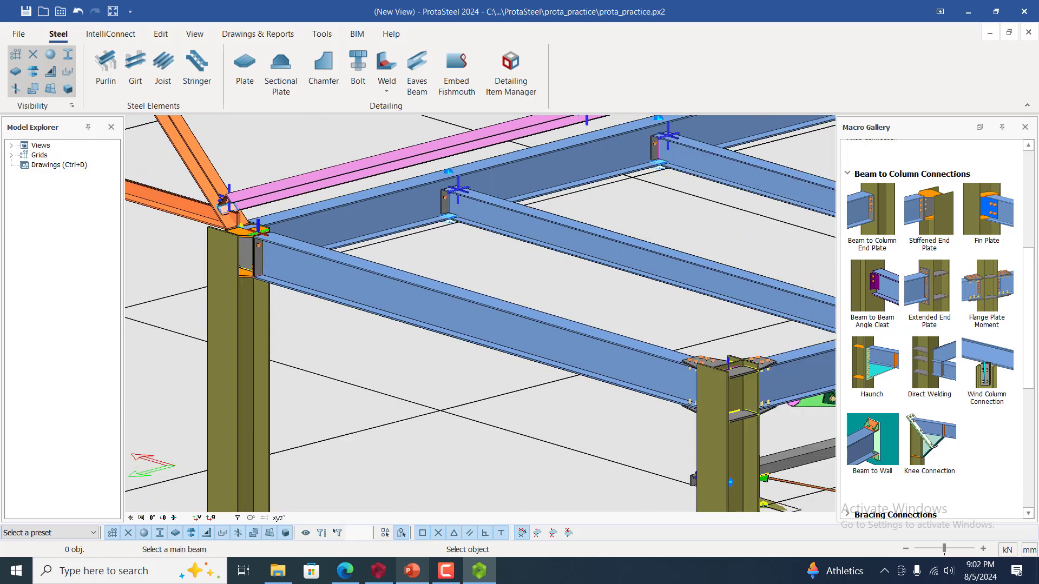
scroll(476, 400, down, 2)
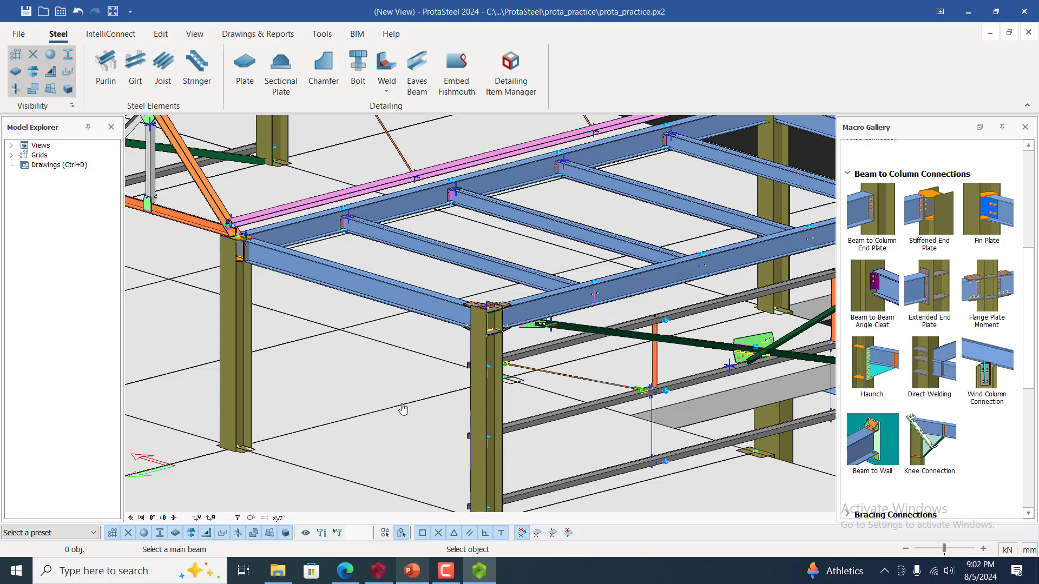
scroll(449, 359, up, 5)
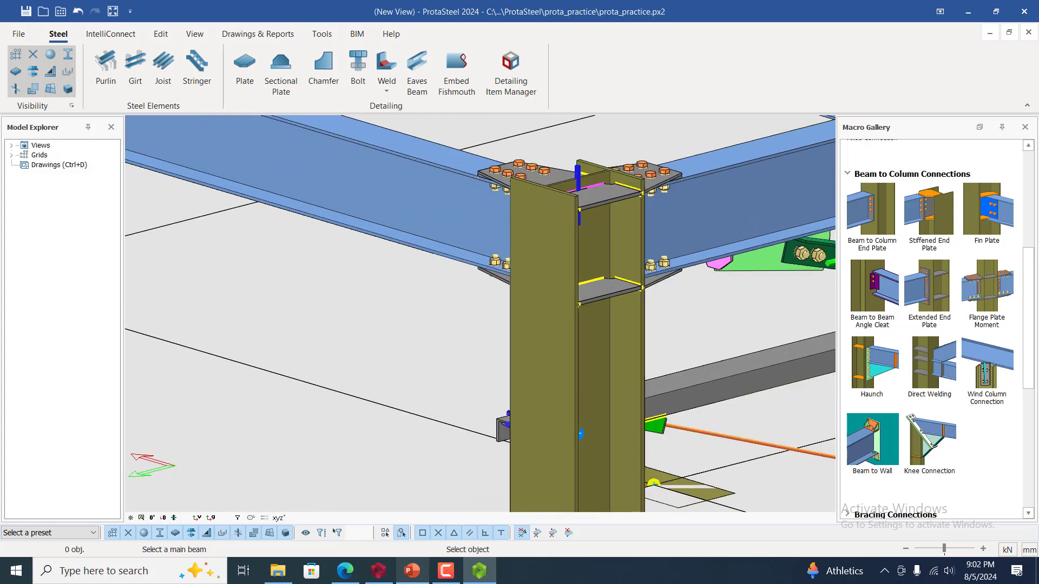
scroll(500, 266, up, 1)
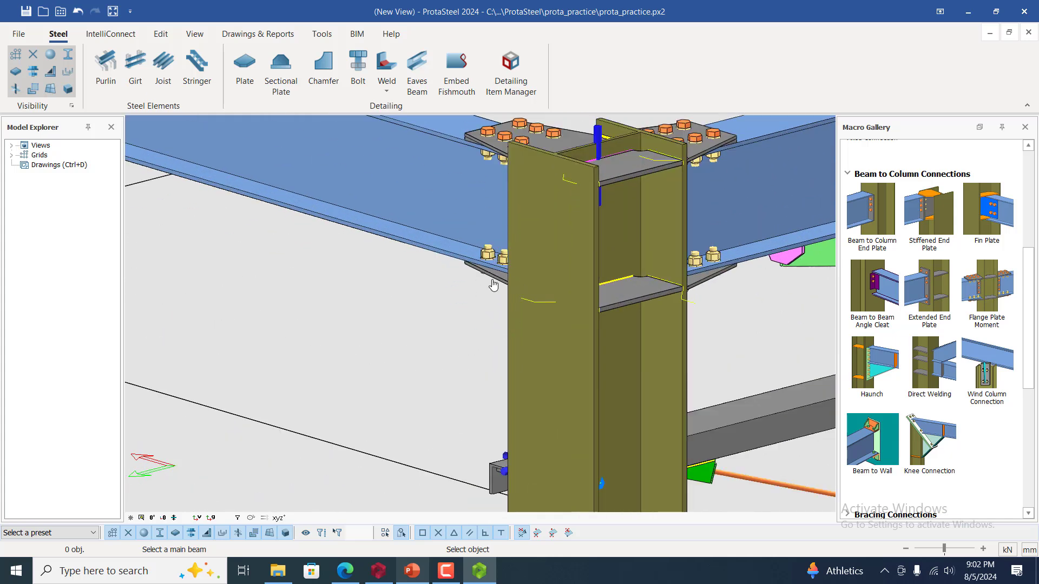
scroll(493, 287, down, 3)
scroll(423, 344, down, 5)
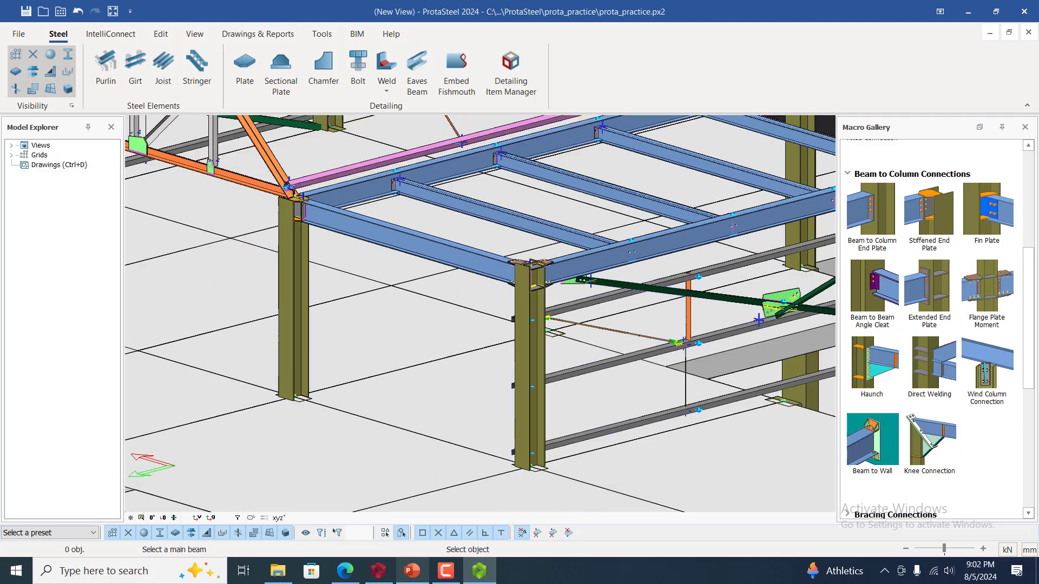
- Try to create a Haunch connection between the other truss-end column and the beam framing into its web
scroll(581, 241, up, 5)
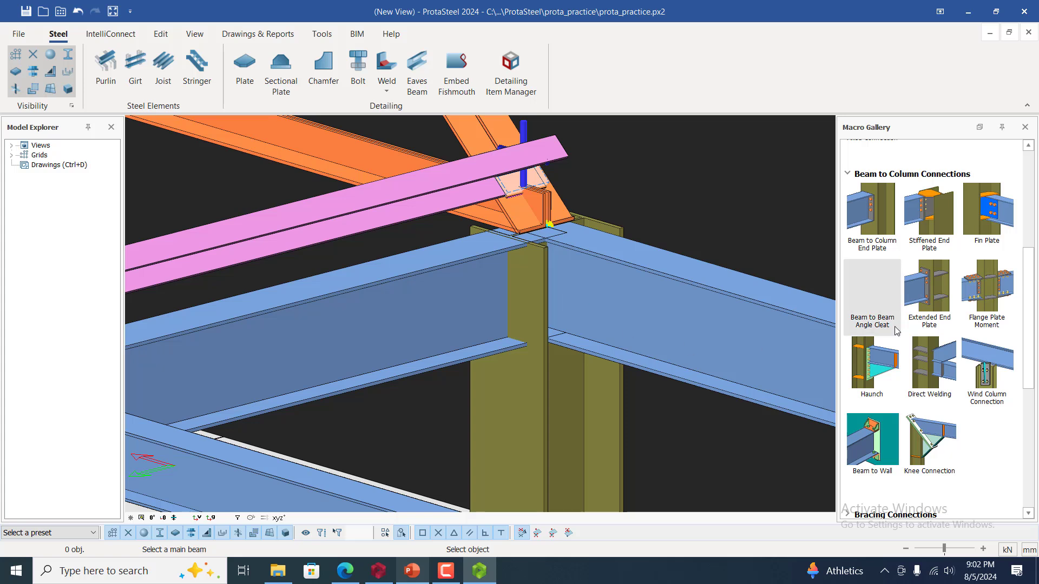
click(875, 370)
click(576, 401)
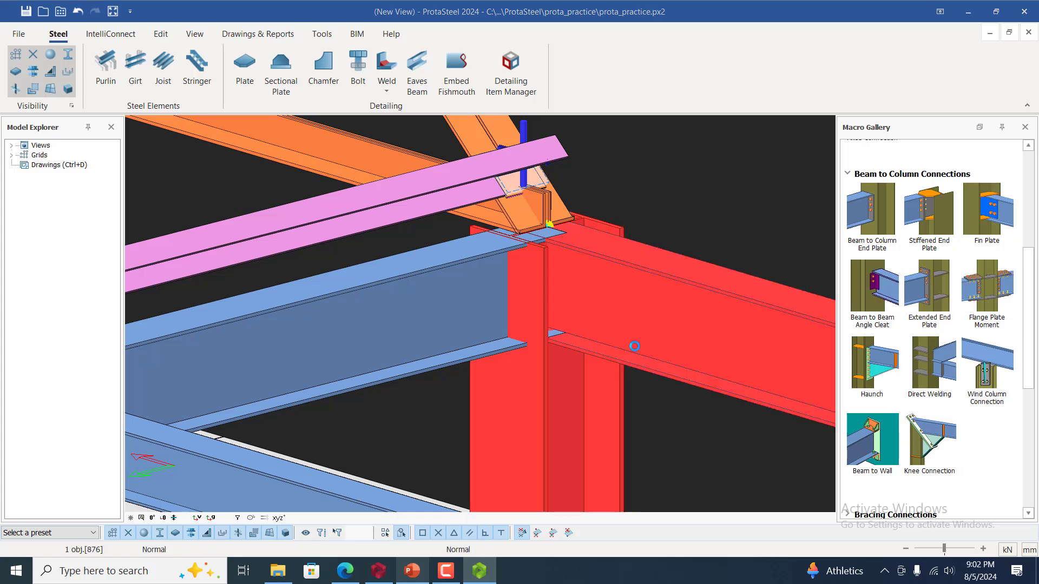
click(549, 327)
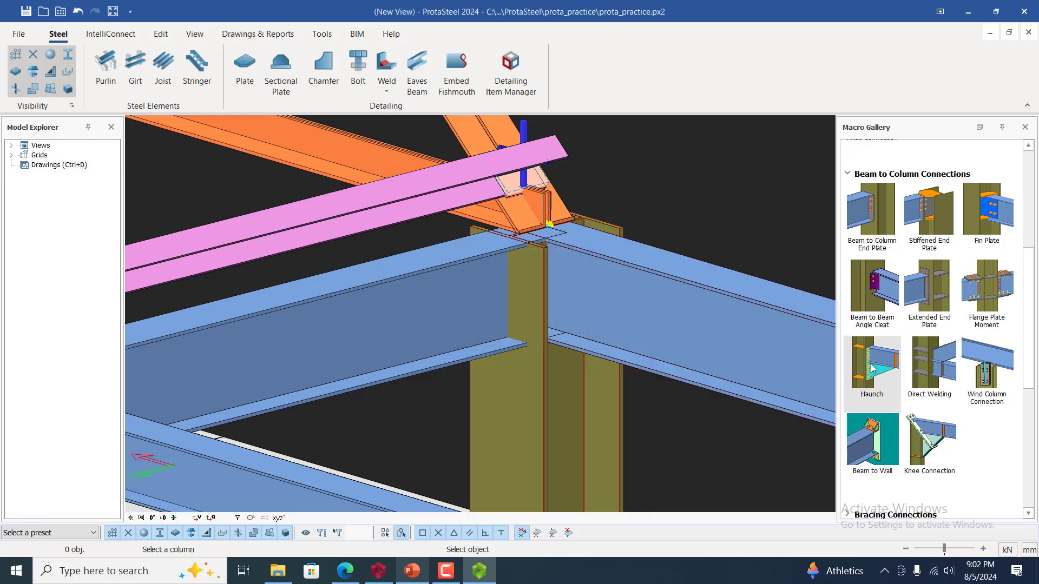
- Create a Haunch connection between that truss-end column and the beam meeting its flange below the purlin
click(495, 378)
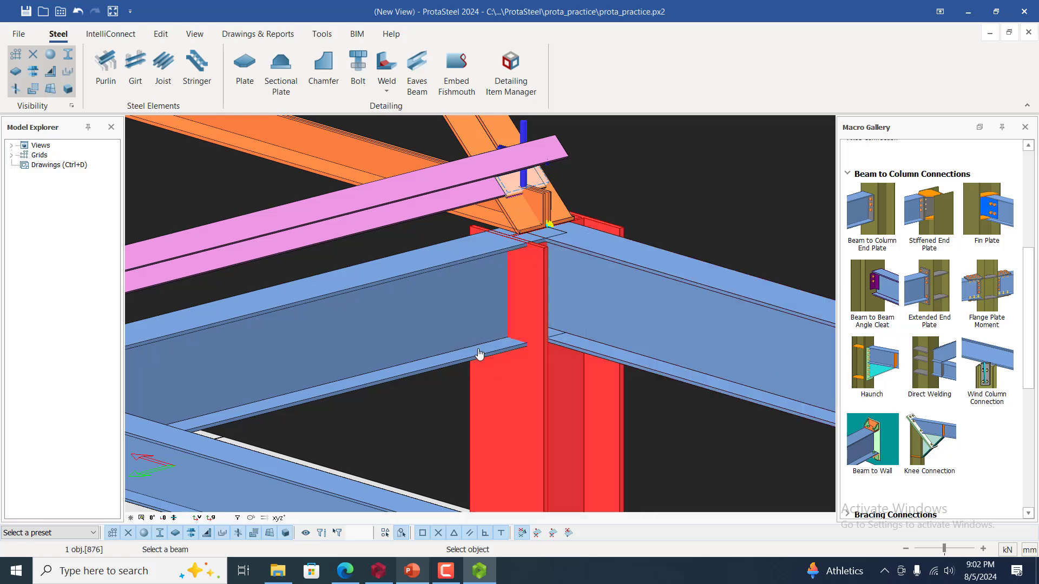
click(479, 352)
click(635, 341)
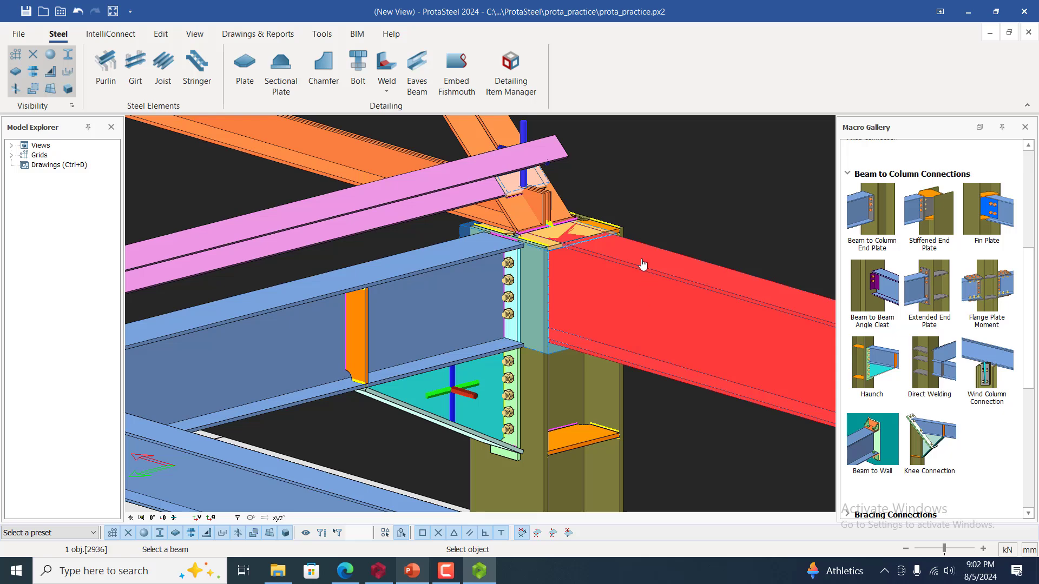
right_click(649, 357)
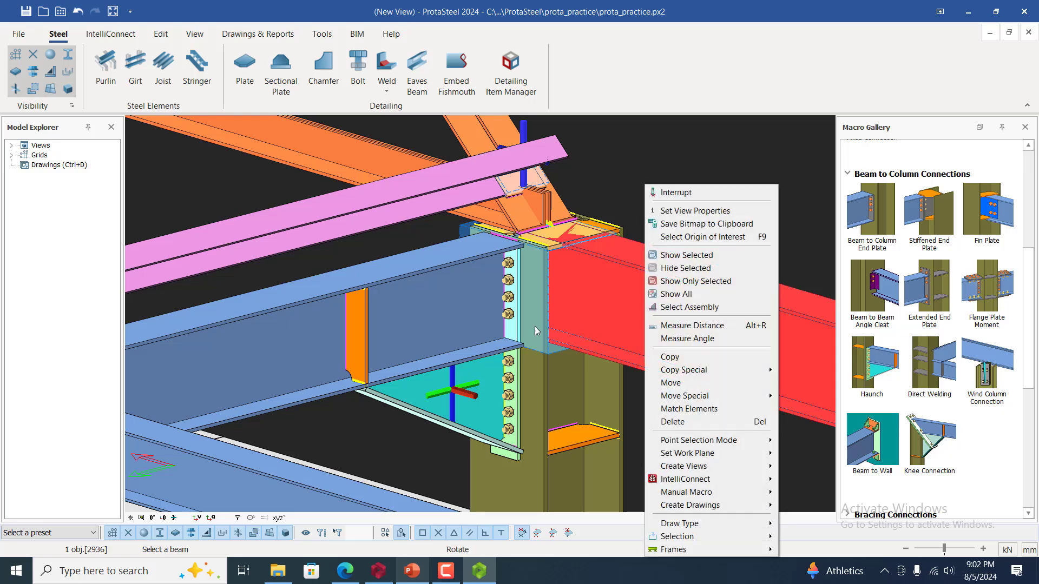
- Examine the haunch connection beside the truss and the beam connections along the adjoining roof frame
click(606, 196)
scroll(644, 265, down, 3)
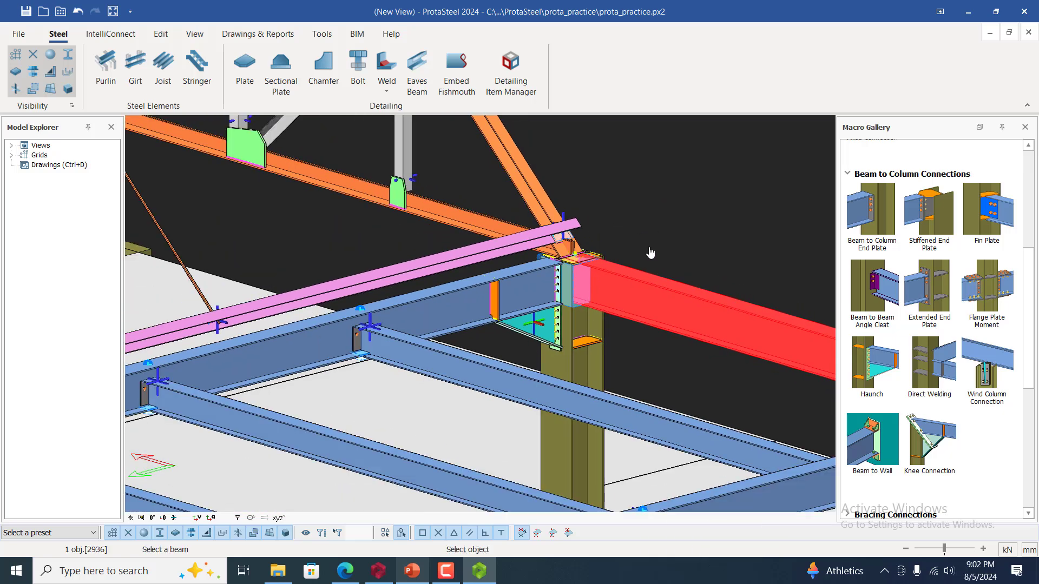
scroll(416, 316, up, 5)
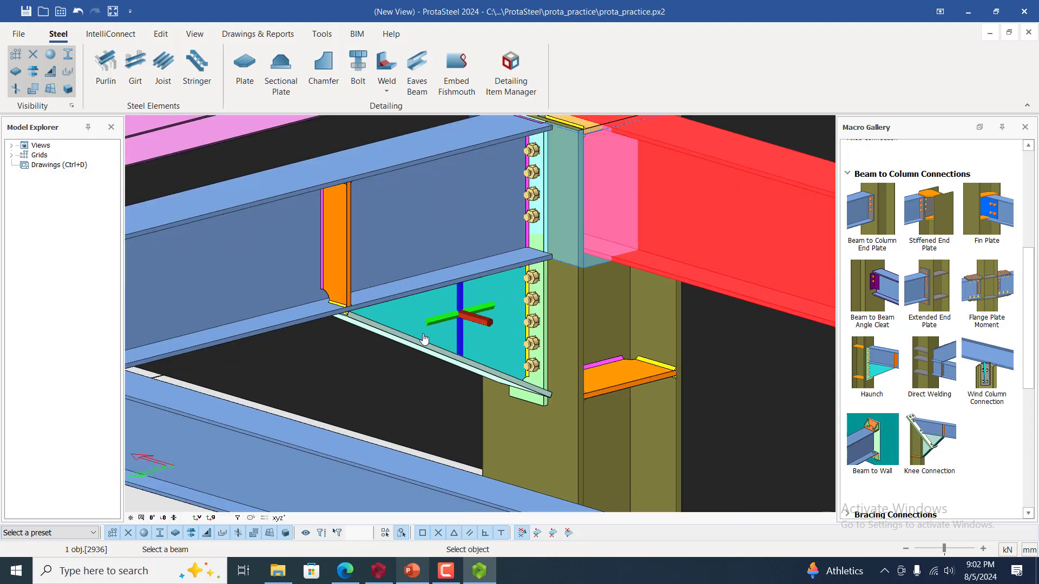
scroll(580, 337, down, 6)
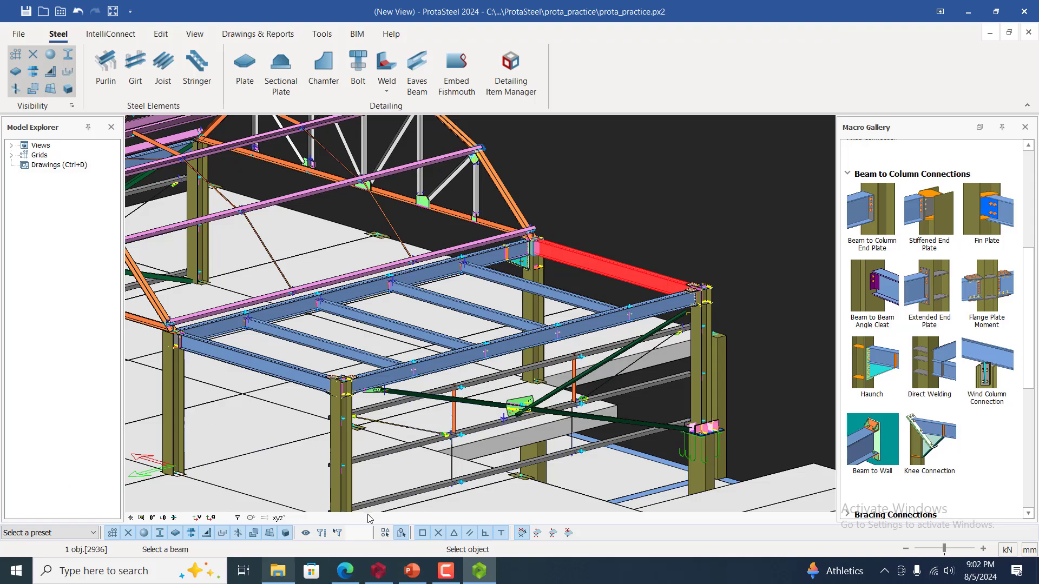
scroll(508, 328, up, 8)
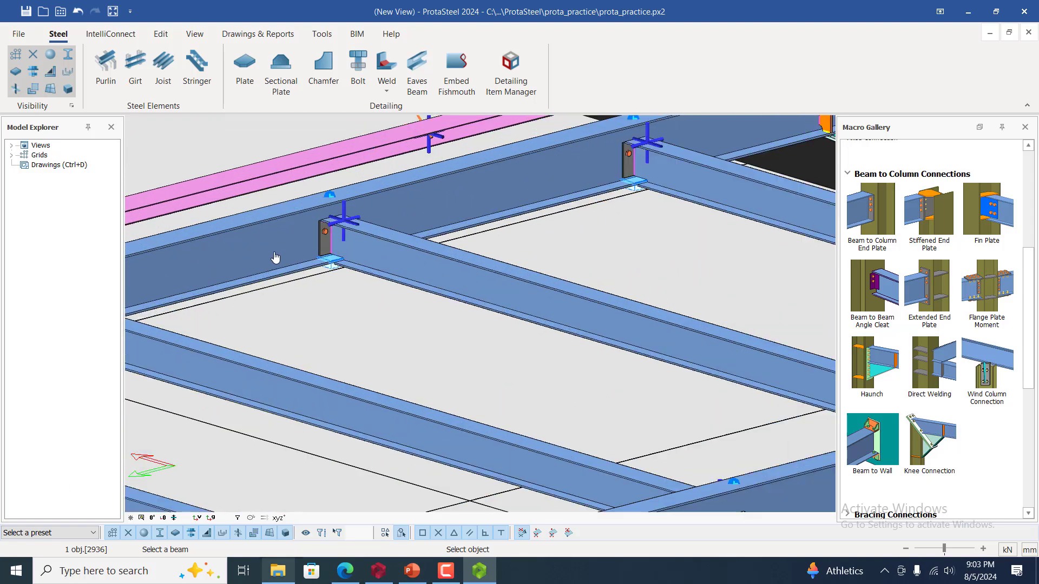
scroll(297, 246, down, 8)
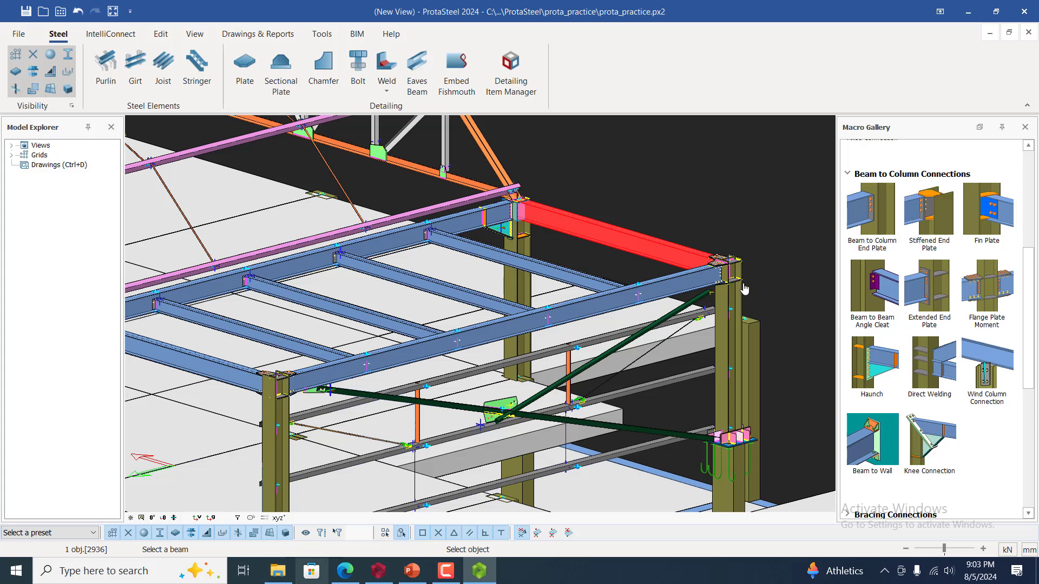
scroll(781, 245, up, 2)
scroll(709, 219, up, 2)
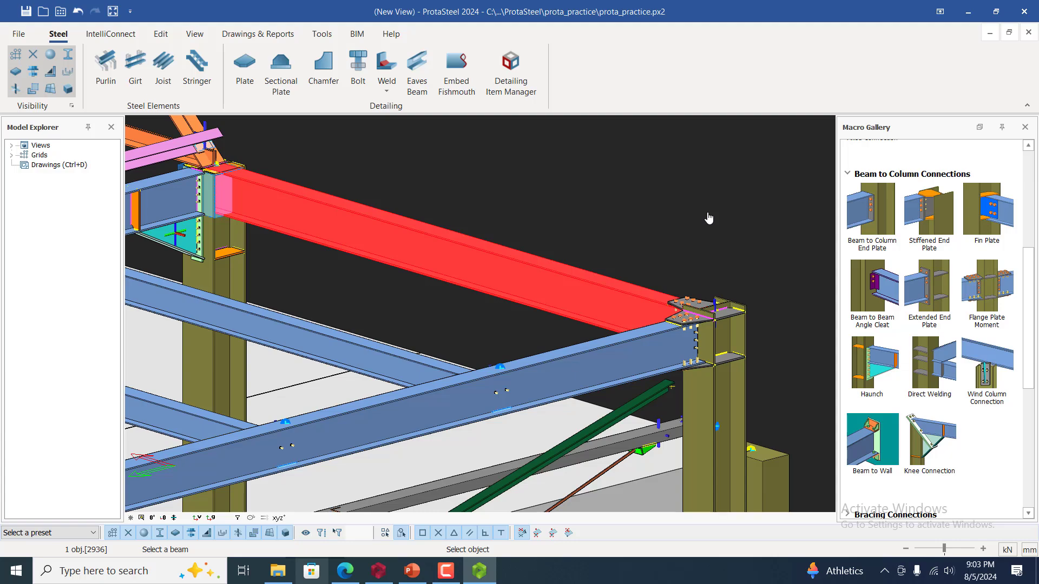
scroll(708, 229, down, 4)
scroll(568, 142, up, 4)
scroll(608, 293, down, 4)
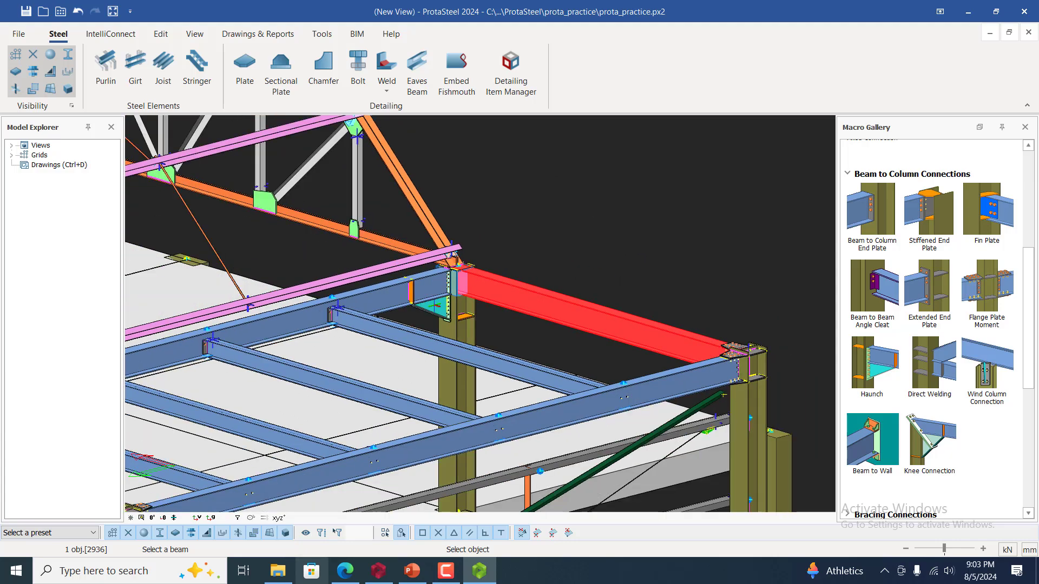
scroll(671, 314, down, 2)
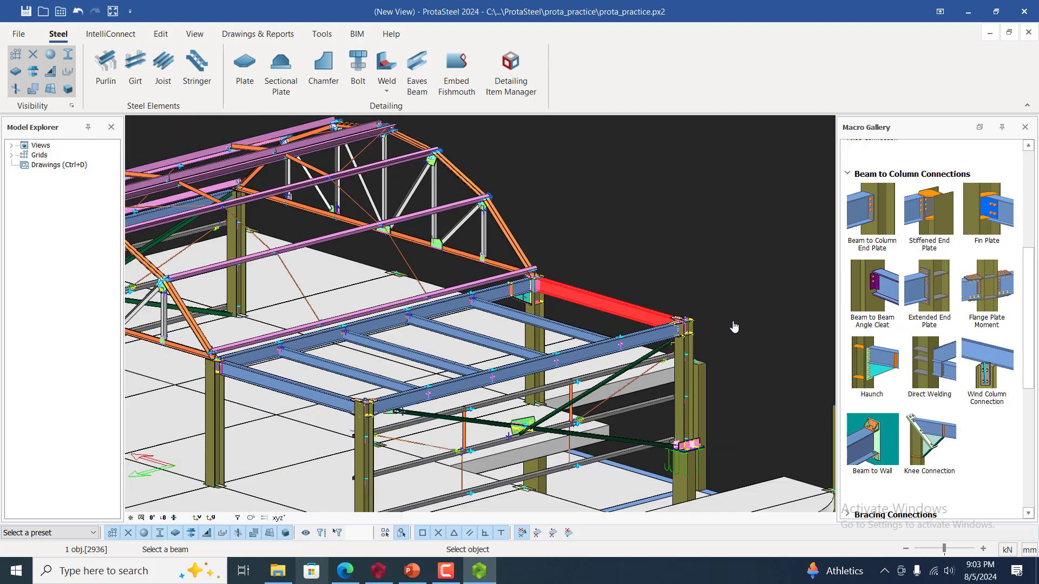
scroll(752, 354, up, 3)
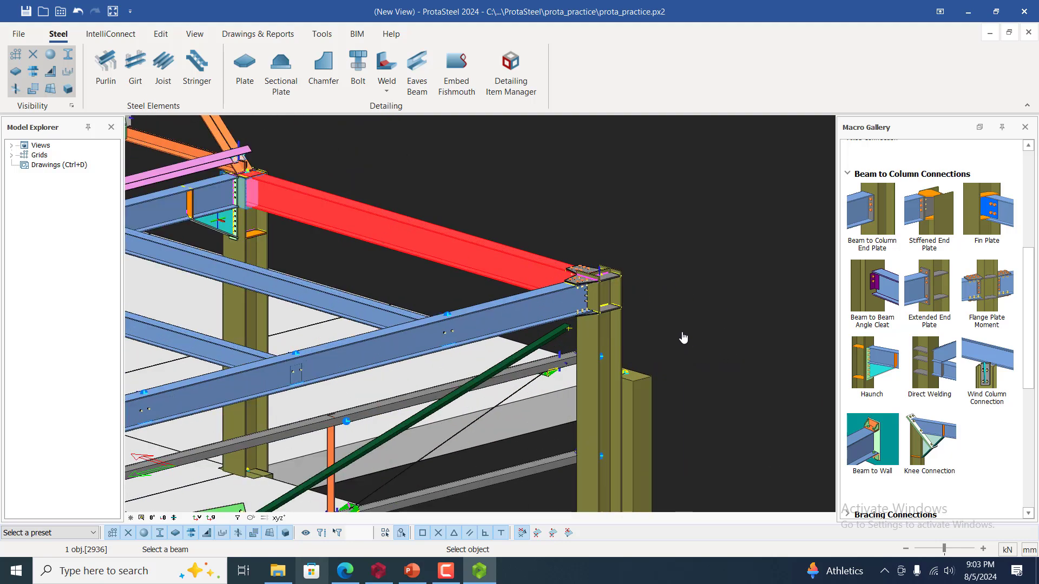
scroll(676, 330, up, 1)
scroll(668, 321, down, 5)
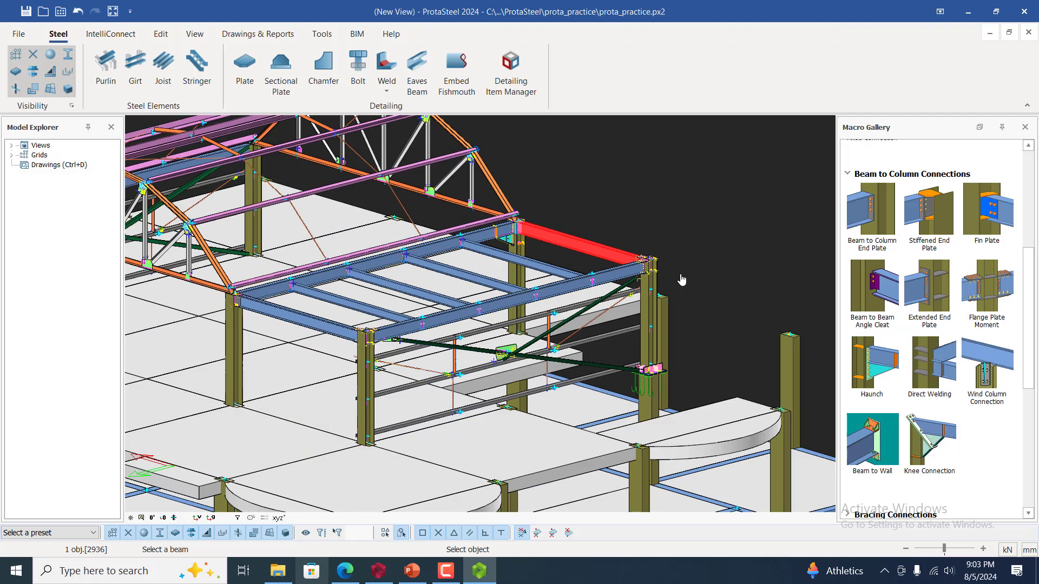
scroll(690, 319, down, 3)
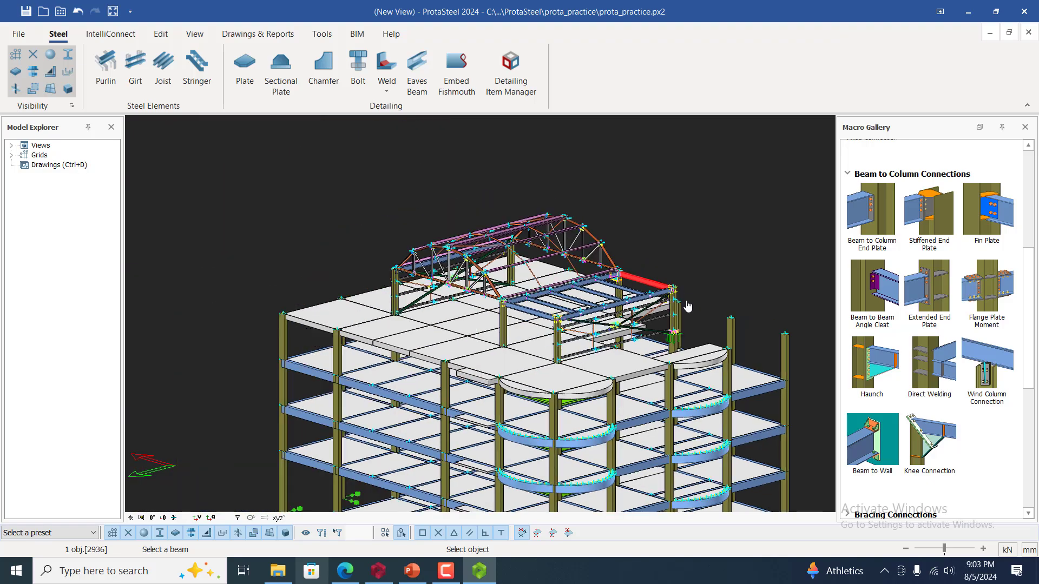
- Examine the bolted flange-plate connection between the beams and the outer corner column, and clear the beam selection
scroll(688, 307, up, 5)
scroll(667, 253, up, 2)
scroll(667, 251, up, 2)
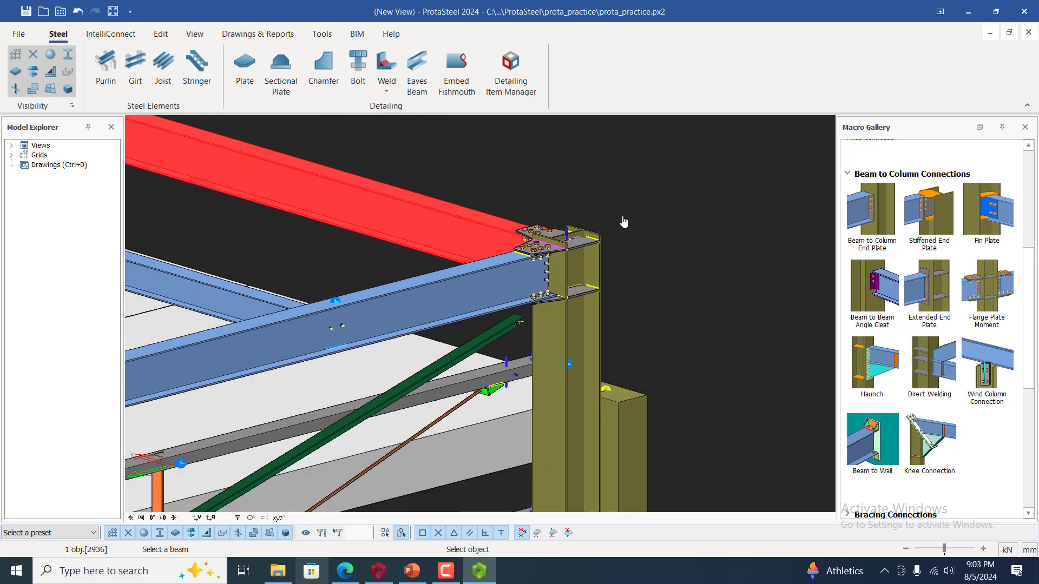
scroll(584, 158, up, 2)
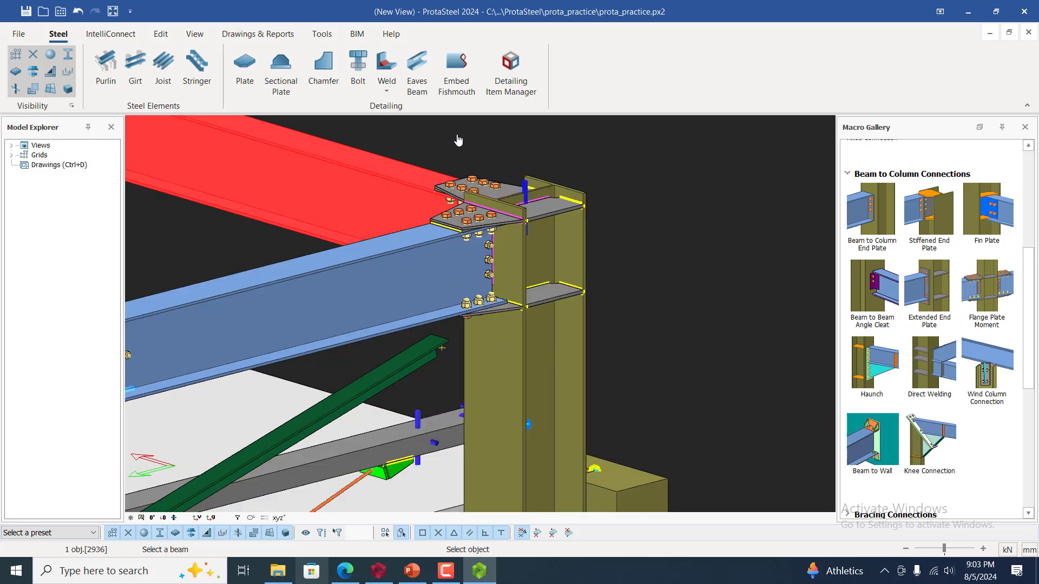
scroll(587, 332, down, 3)
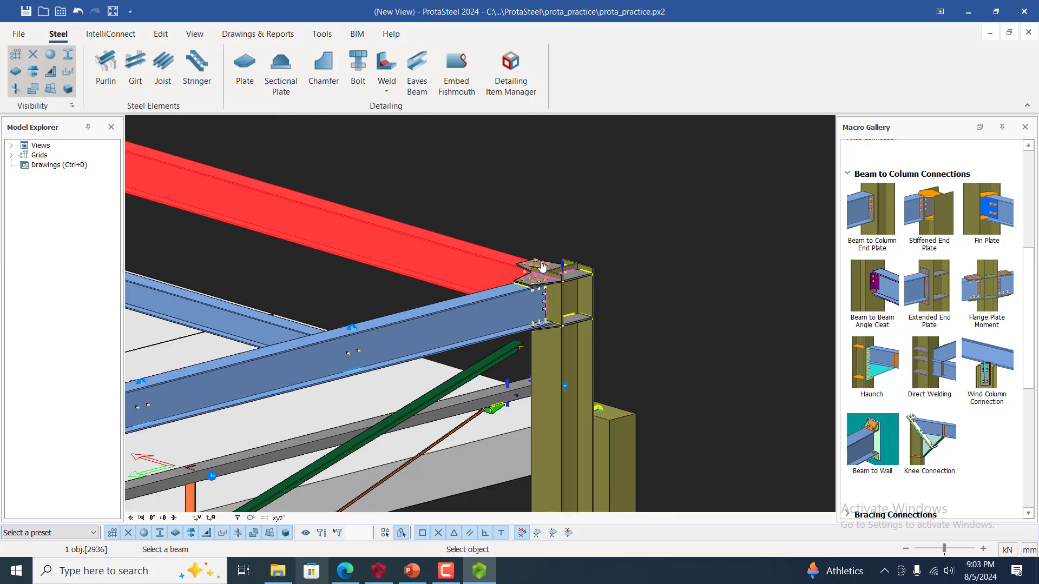
scroll(542, 266, up, 2)
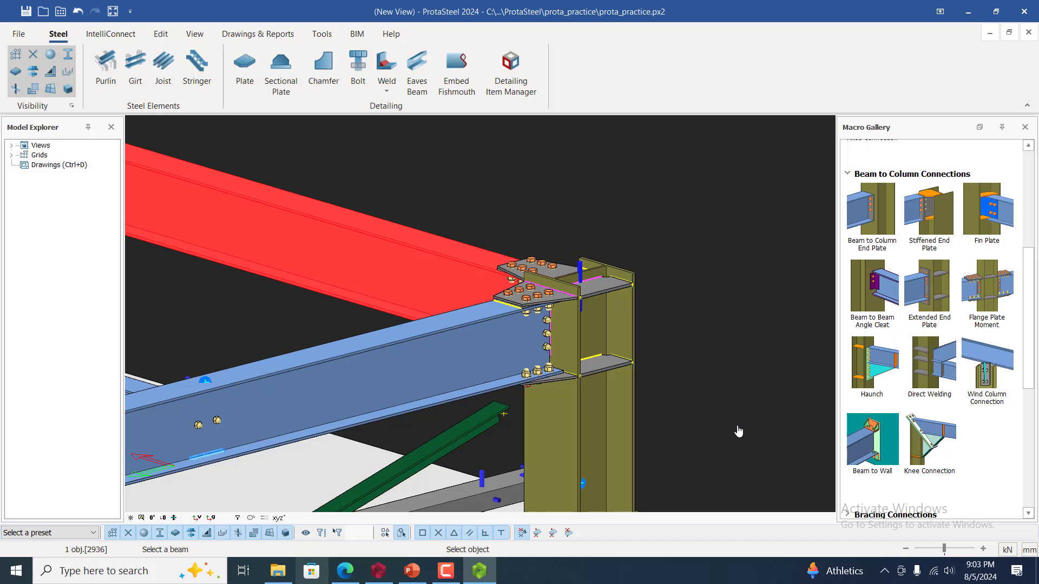
scroll(566, 291, up, 2)
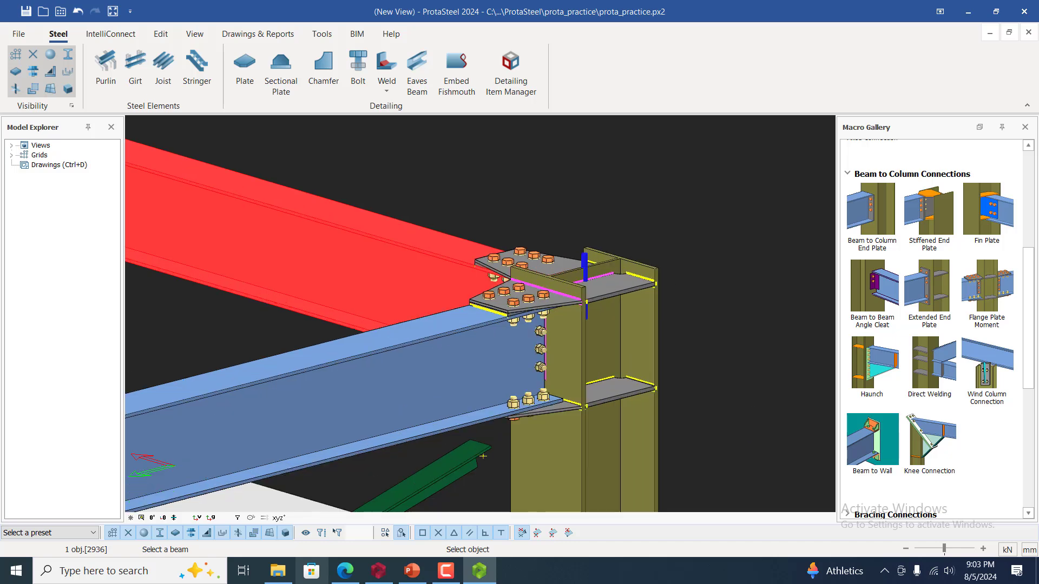
scroll(628, 295, down, 4)
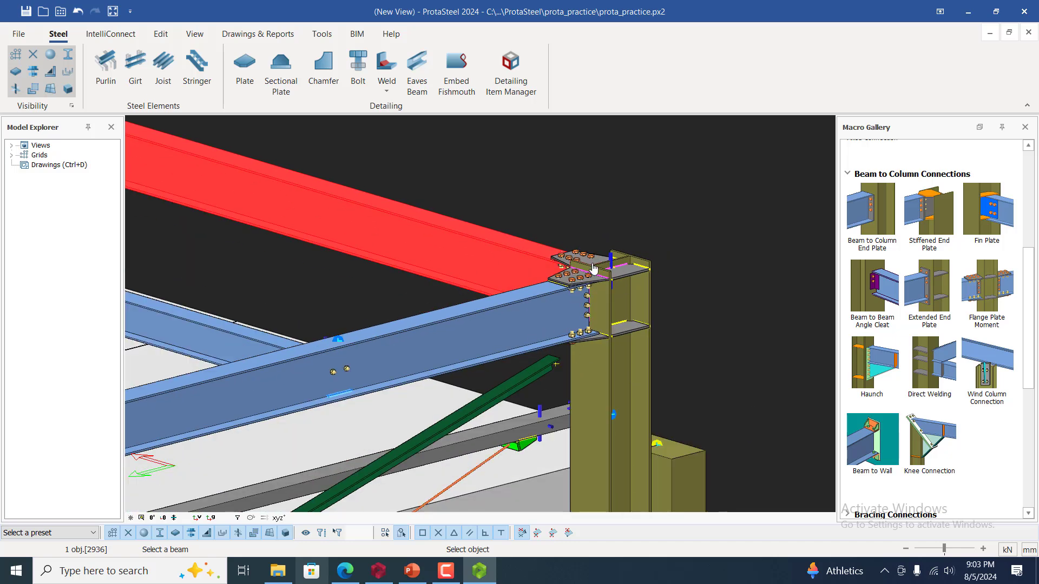
scroll(691, 243, down, 3)
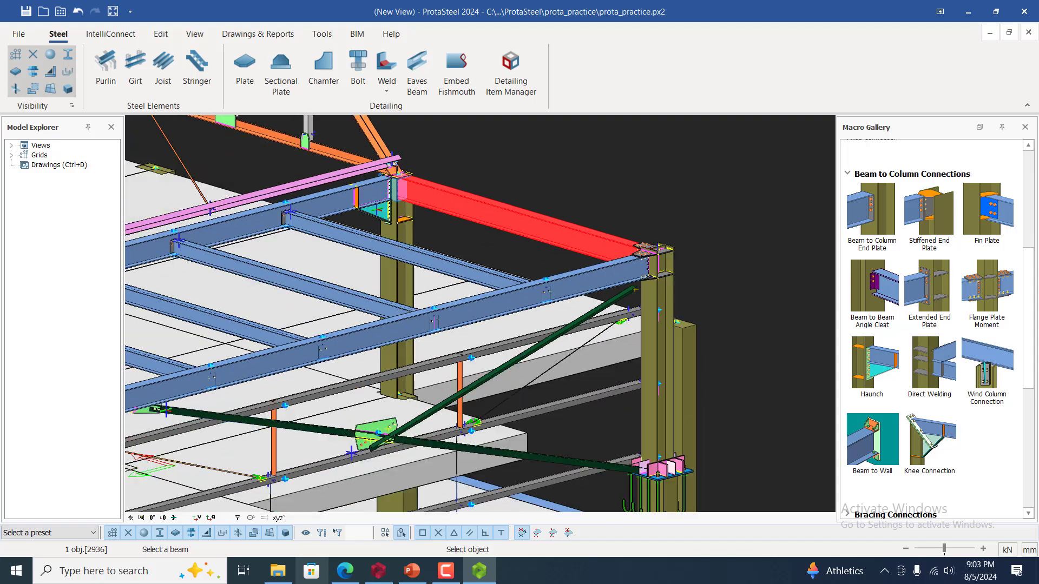
scroll(689, 249, up, 2)
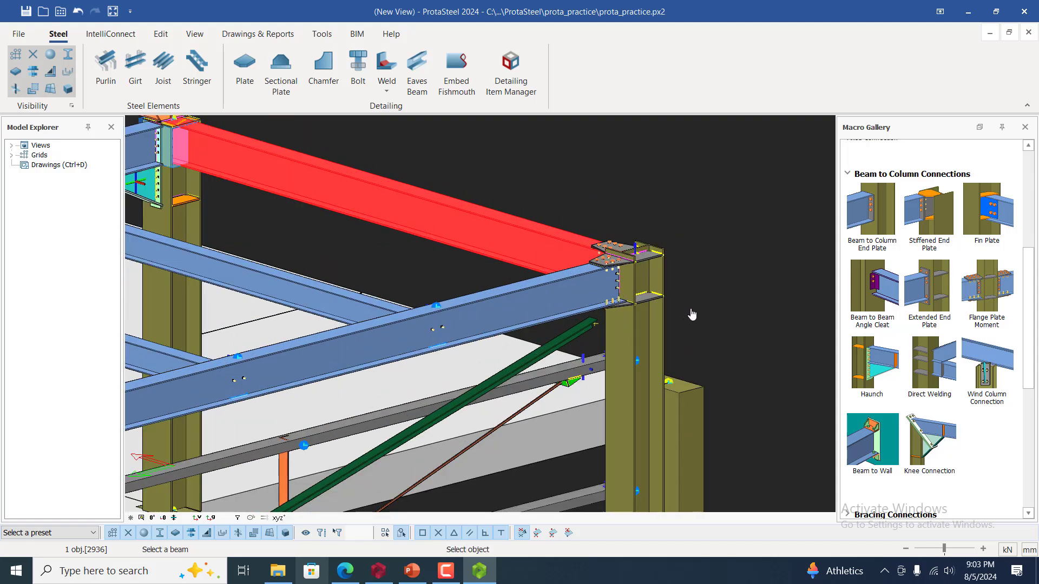
scroll(690, 317, down, 3)
key(Escape)
scroll(710, 262, up, 5)
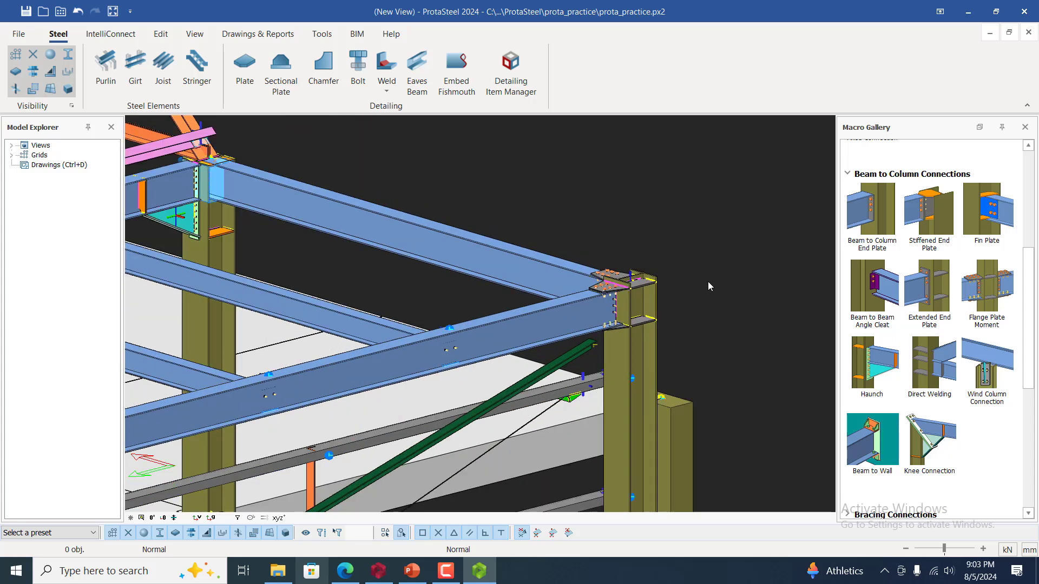
- Select the corner column's beam connection parts and add a detail item named B-C con1 in the Detailing Item Manager
click(716, 397)
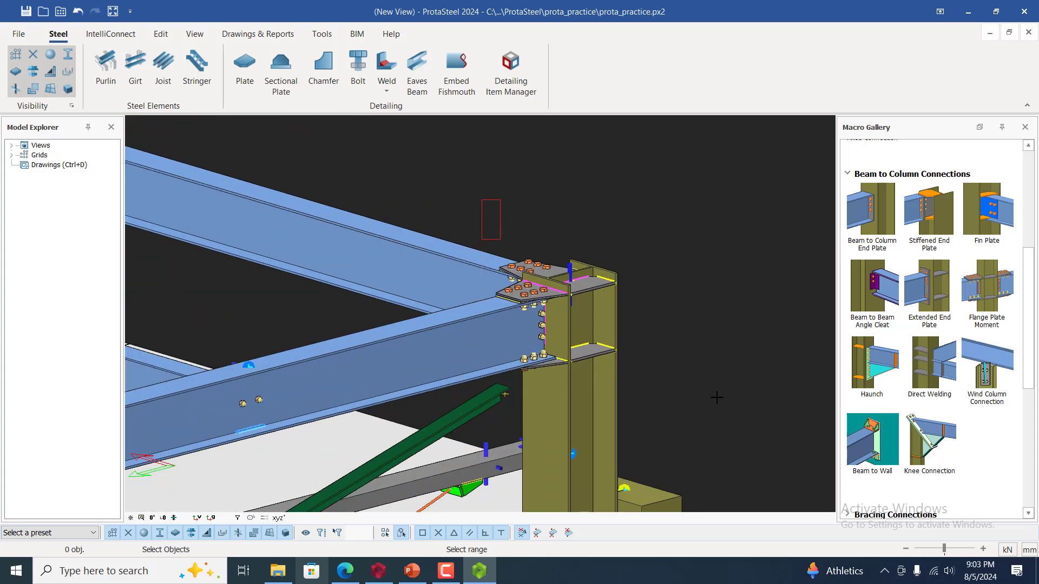
click(504, 82)
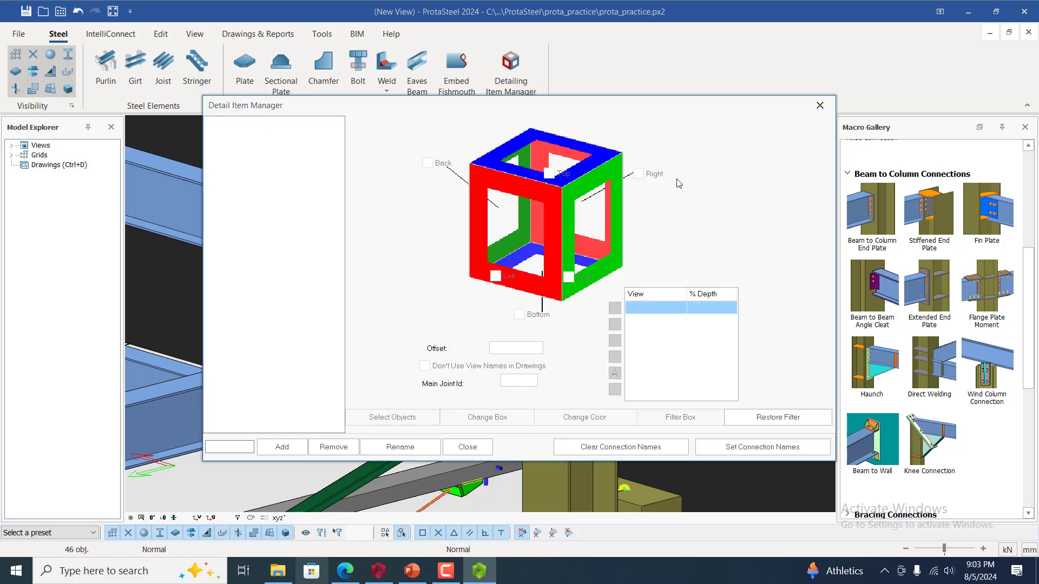
click(236, 445)
text(co)
key(BackSpace)
key(BackSpace)
key(BackSpace)
key(BackSpace)
key(BackSpace)
key(BackSpace)
key(BackSpace)
key(BackSpace)
key(BackSpace)
key(BackSpace)
key(BackSpace)
key(BackSpace)
key(BackSpace)
key(BackSpace)
key(BackSpace)
key(BackSpace)
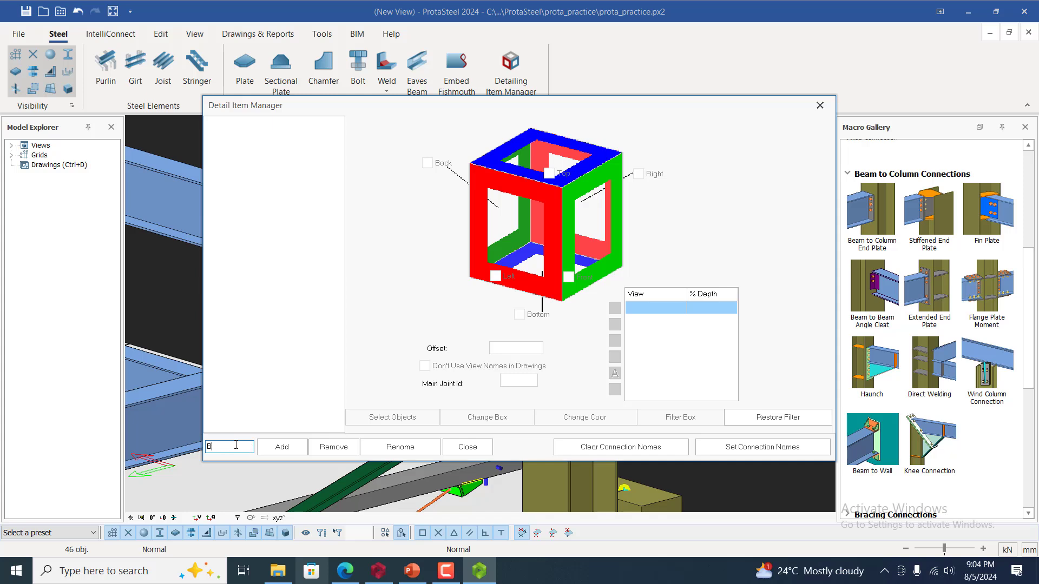
text(B-C con1)
click(284, 447)
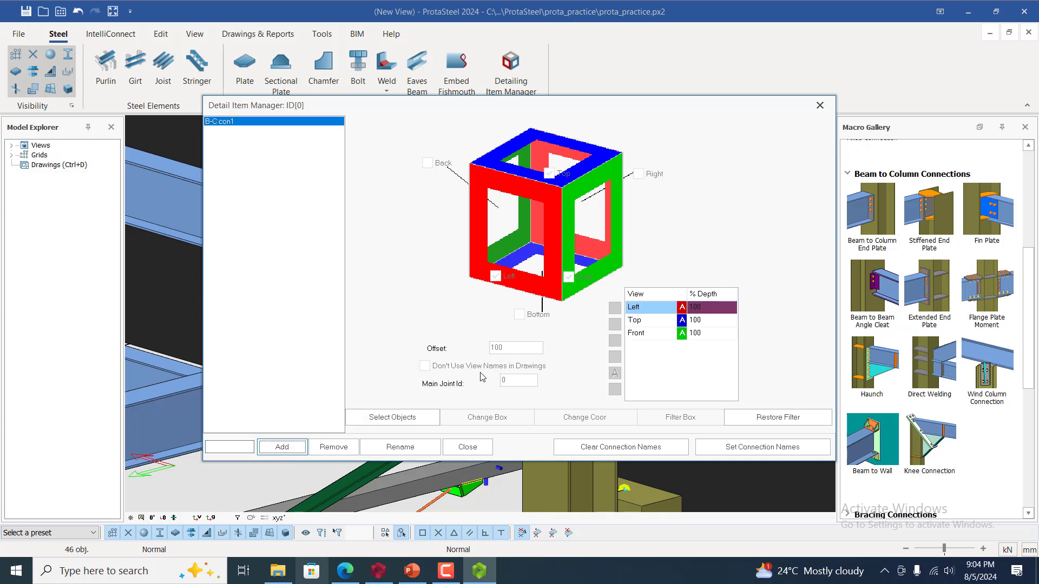
- Try to assign the corner column as a secondary object of the detail item B-C con1
click(403, 420)
drag(556, 108, 830, 22)
scroll(353, 345, down, 5)
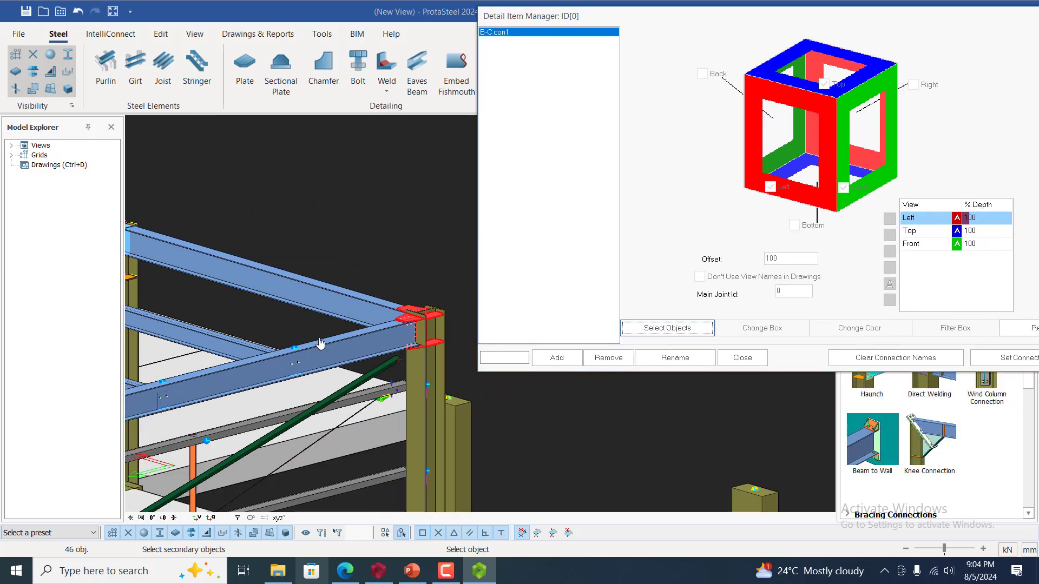
scroll(432, 360, up, 7)
click(412, 422)
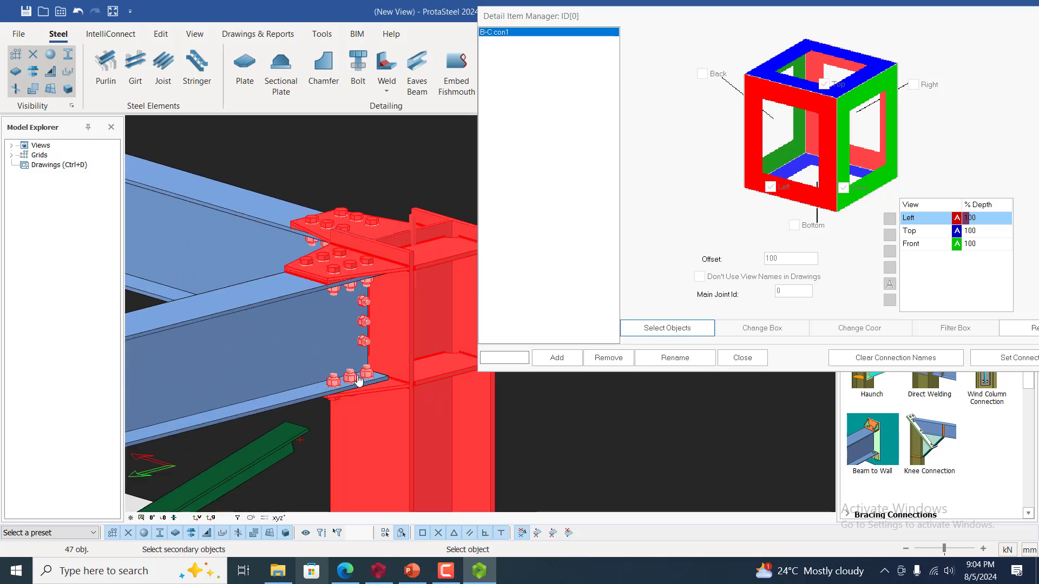
click(549, 323)
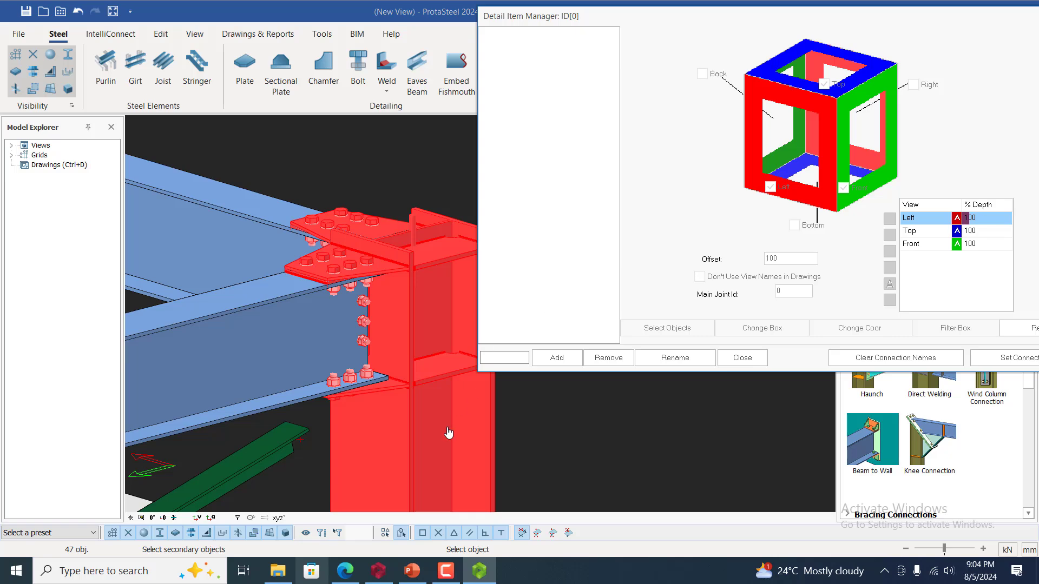
right_click(520, 409)
right_click(525, 405)
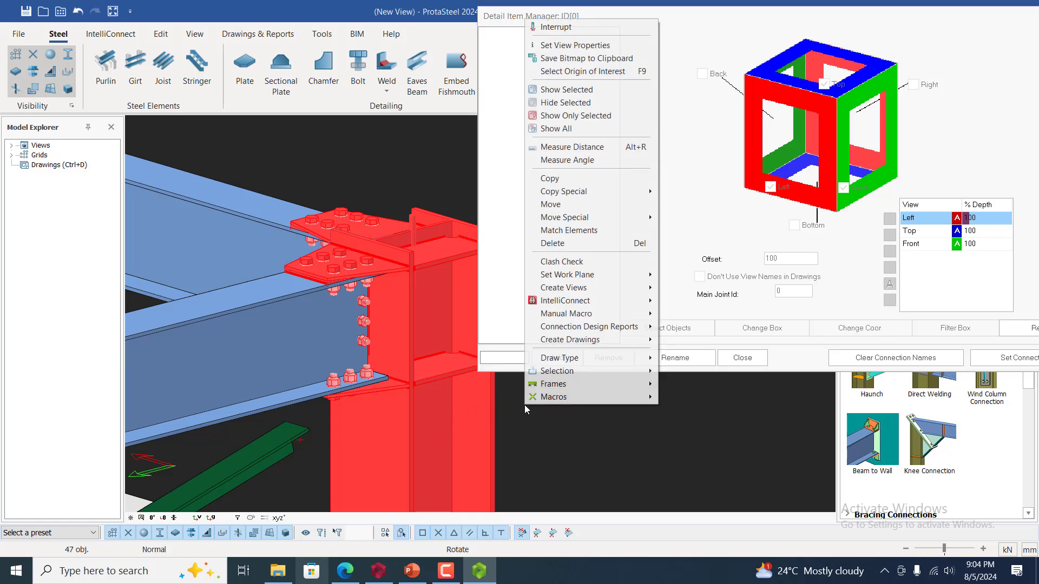
click(504, 414)
scroll(464, 388, down, 3)
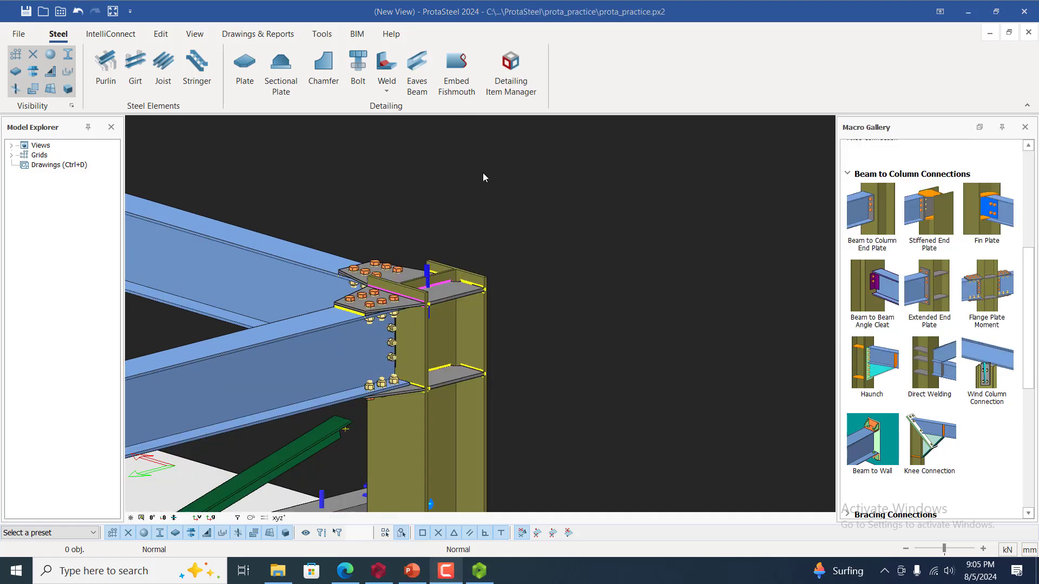
- Reselect the plates and bolts of the corner connection and create the detail item B-C con1 from them
drag(298, 191, 558, 391)
click(512, 72)
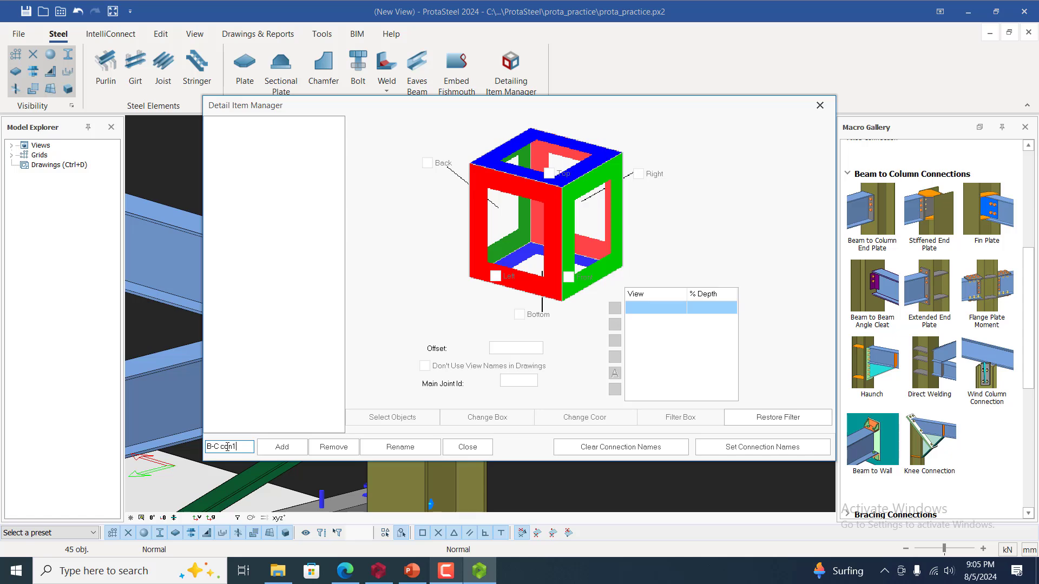
click(282, 447)
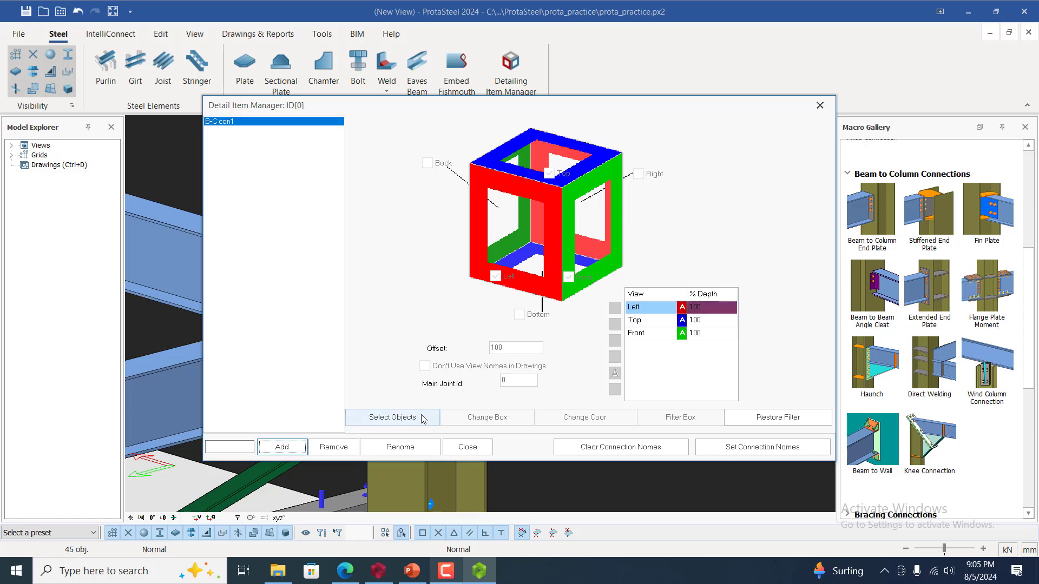
- Assign the corner column and the front beam as secondary objects of B-C con1 and generate its view box
click(423, 419)
drag(591, 111, 936, 63)
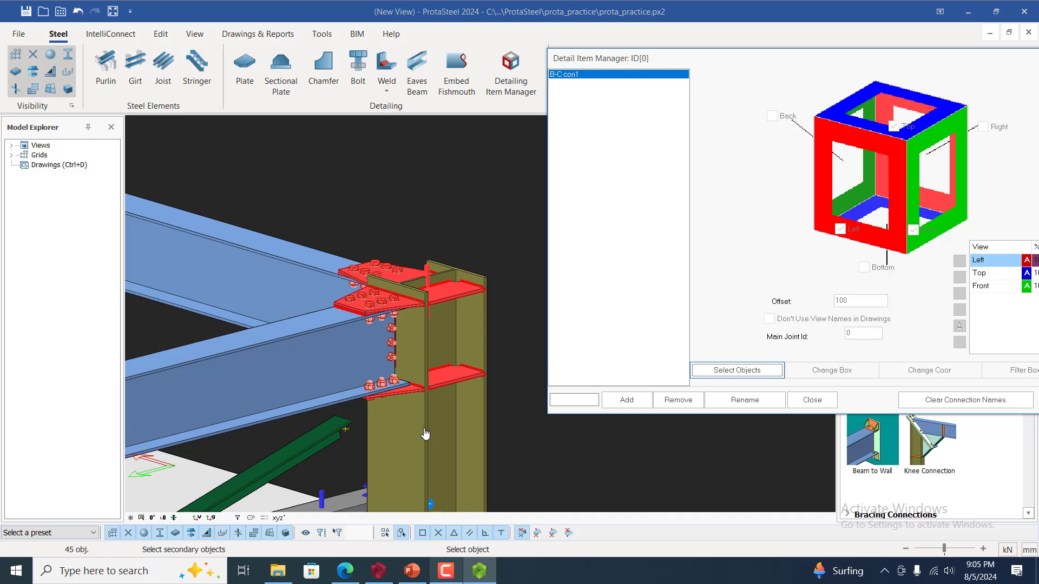
click(390, 407)
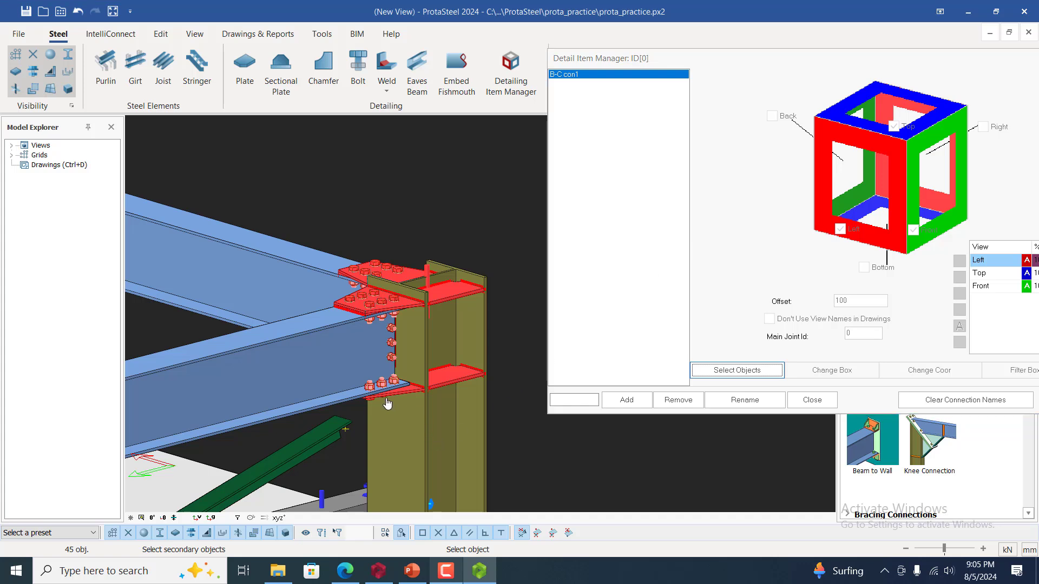
click(308, 405)
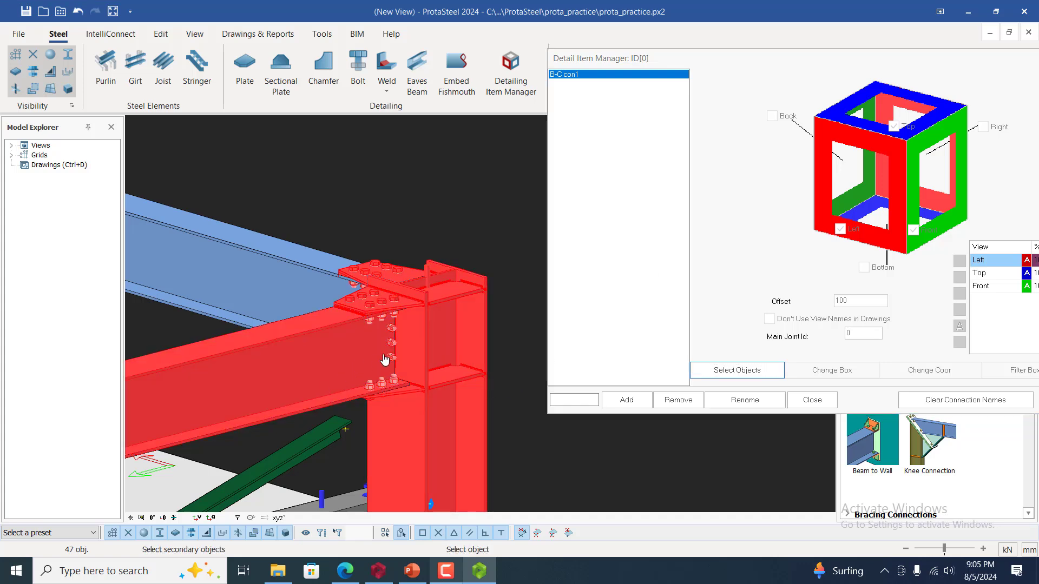
middle_click(346, 430)
scroll(403, 278, down, 7)
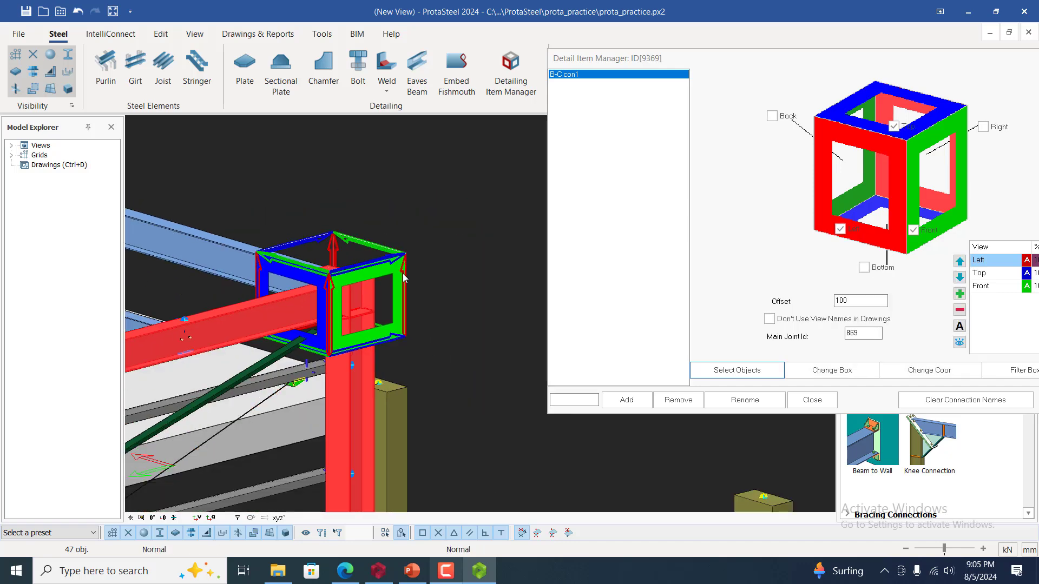
- Clear the selection and inspect the B-C con1 view box around the corner column's beam connection
click(433, 291)
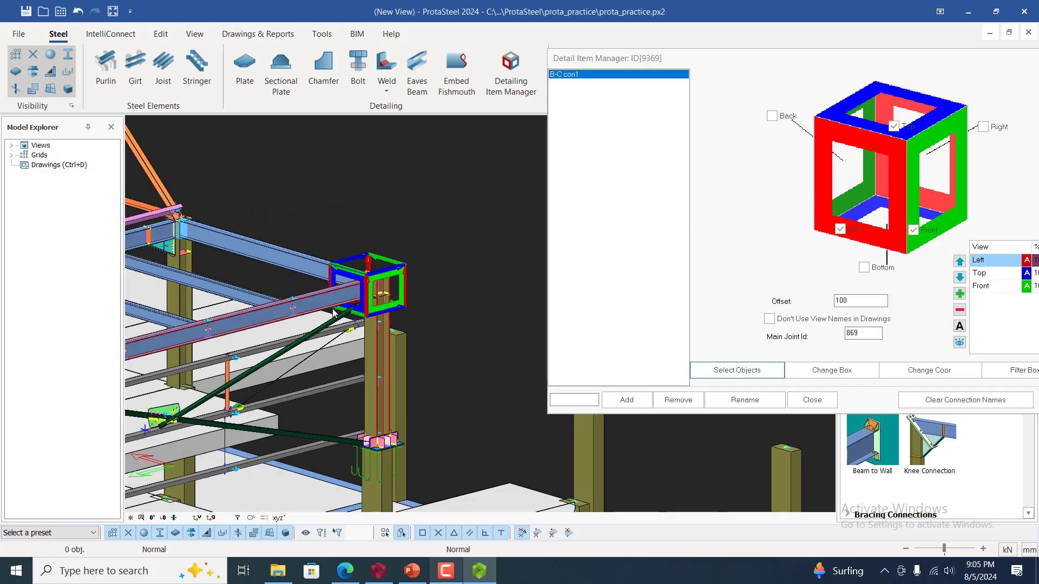
scroll(424, 309, up, 5)
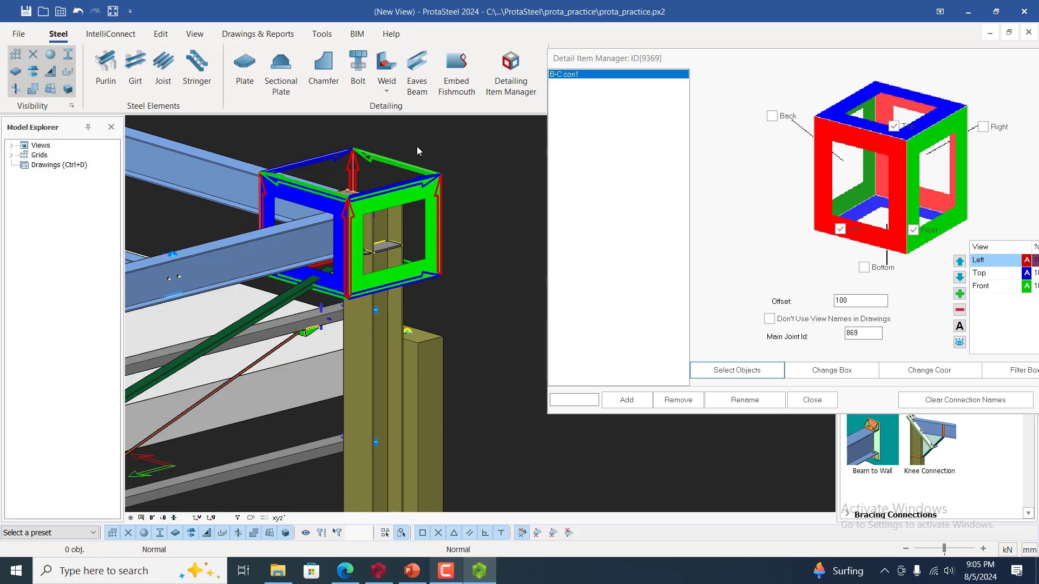
scroll(417, 147, up, 6)
scroll(351, 354, down, 5)
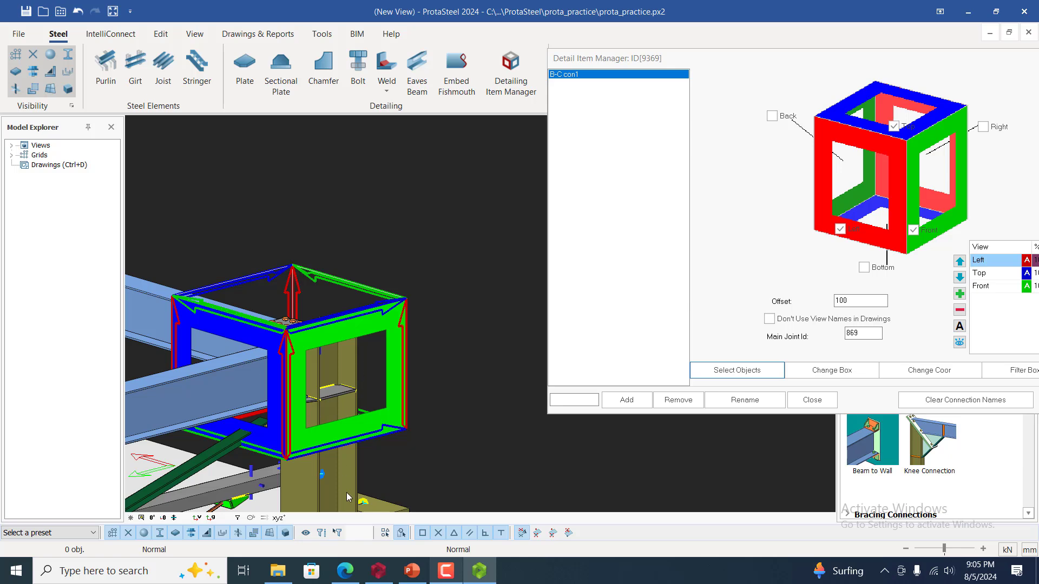
scroll(402, 410, down, 8)
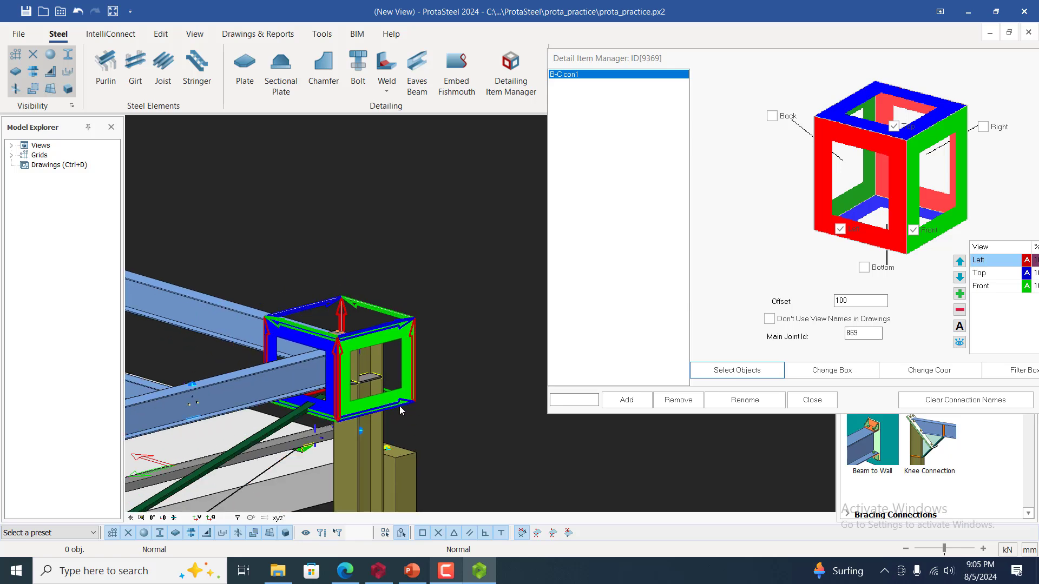
scroll(434, 336, up, 5)
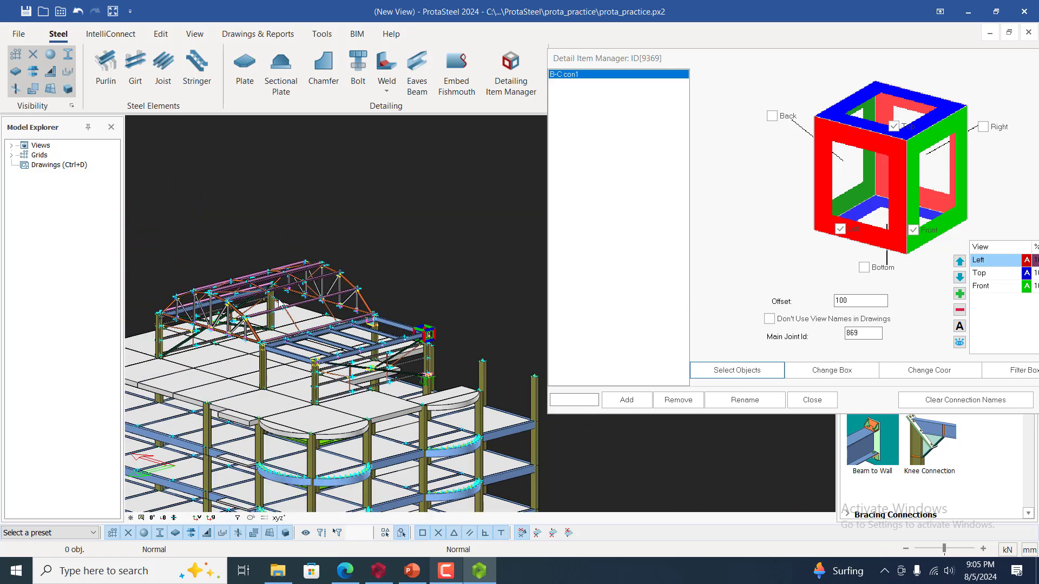
- Select the plates and bolts of the truss's first top-chord joint and add a detail item named truss conn1
scroll(274, 324, up, 6)
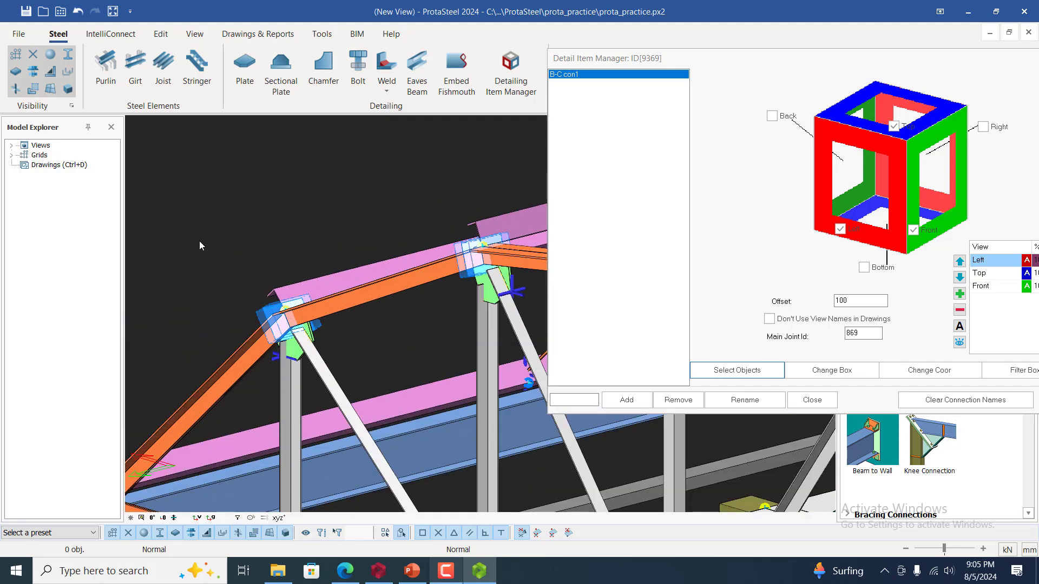
drag(199, 242, 399, 388)
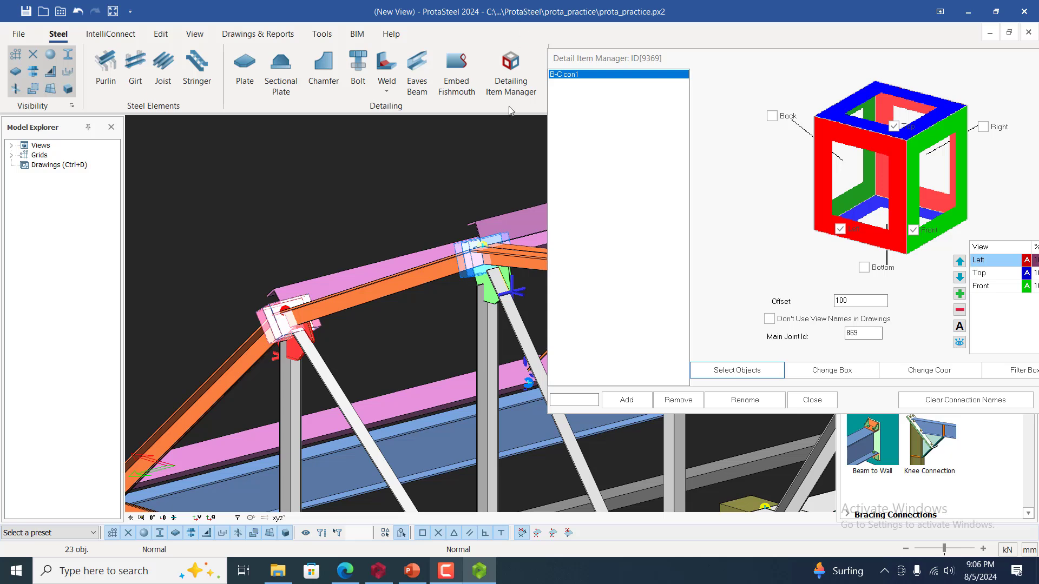
click(578, 399)
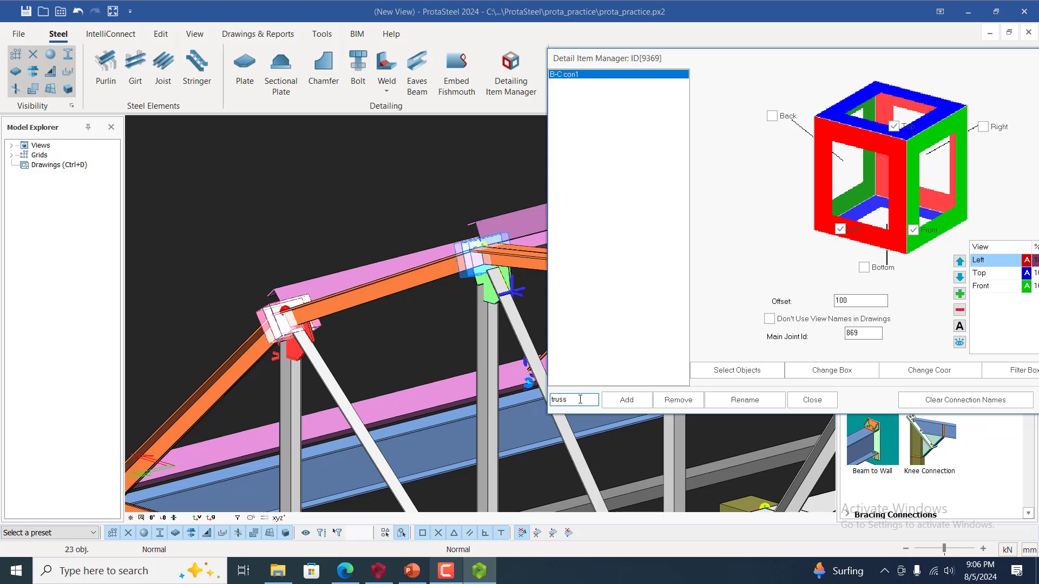
text(truss conn1)
click(622, 401)
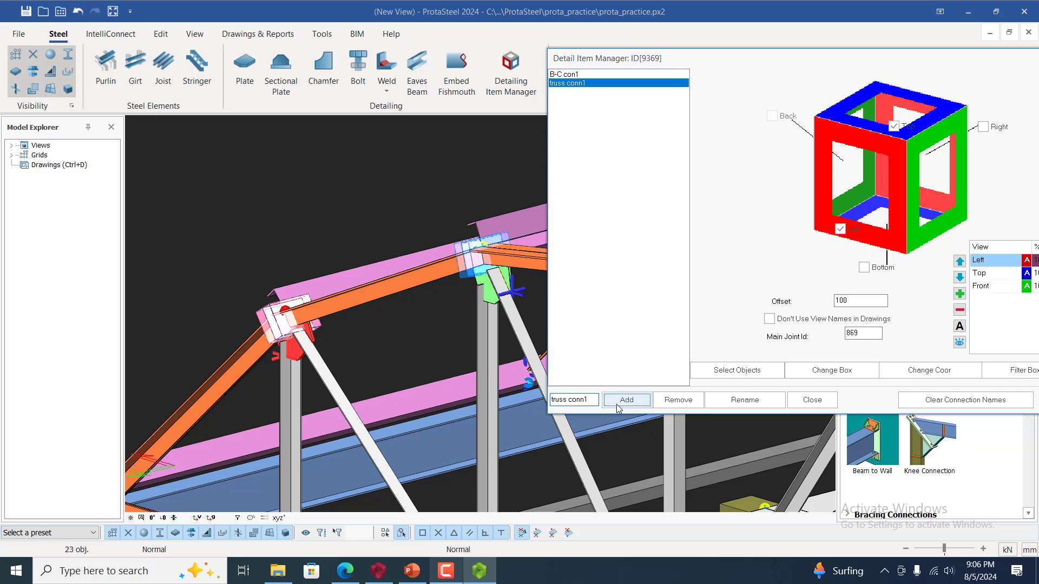
- Assign the inclined end chord and the vertical strut as secondary objects of truss conn1 and generate its view box
click(724, 372)
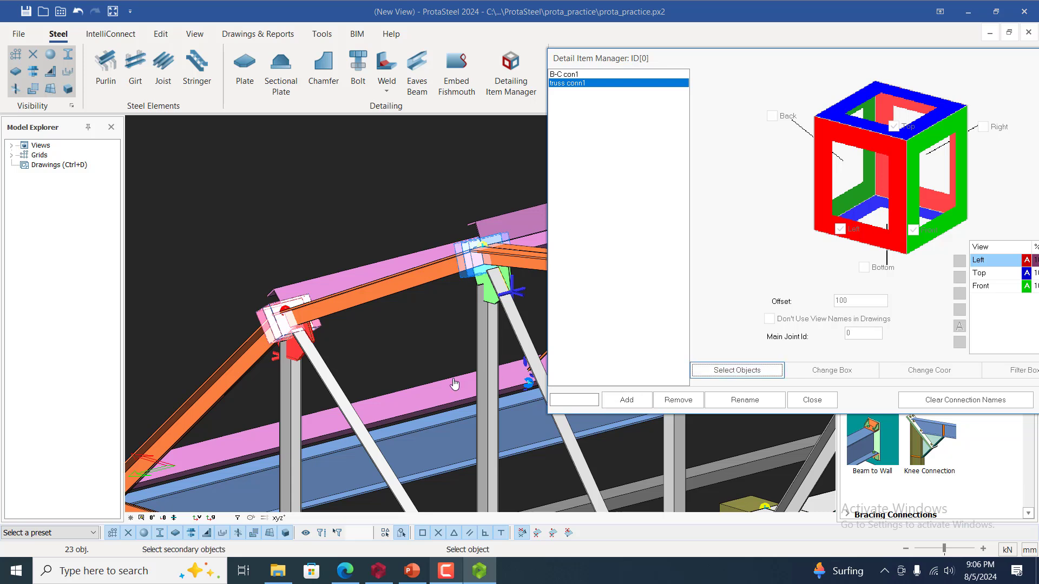
click(260, 366)
click(297, 370)
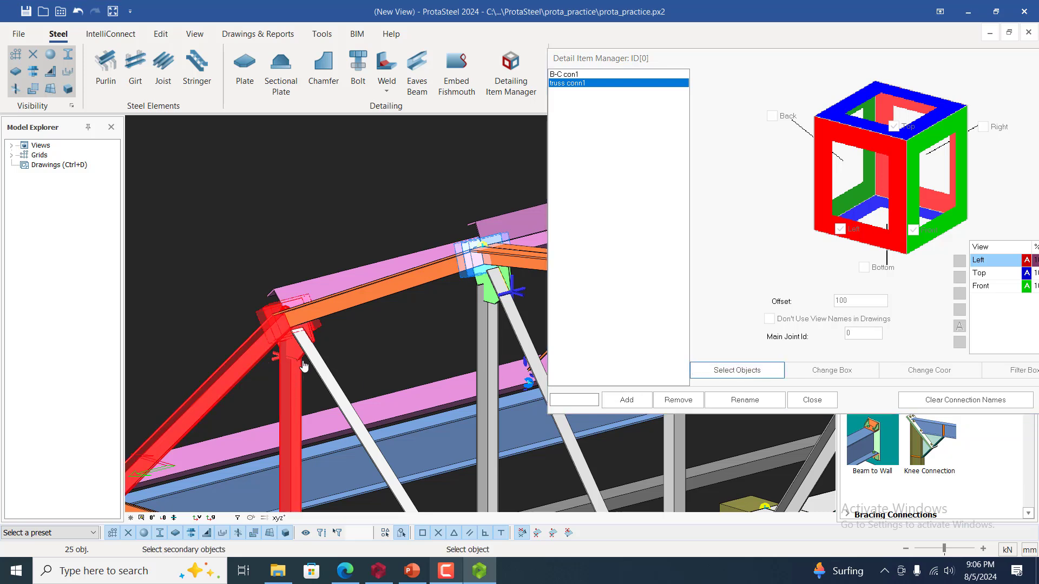
right_click(308, 249)
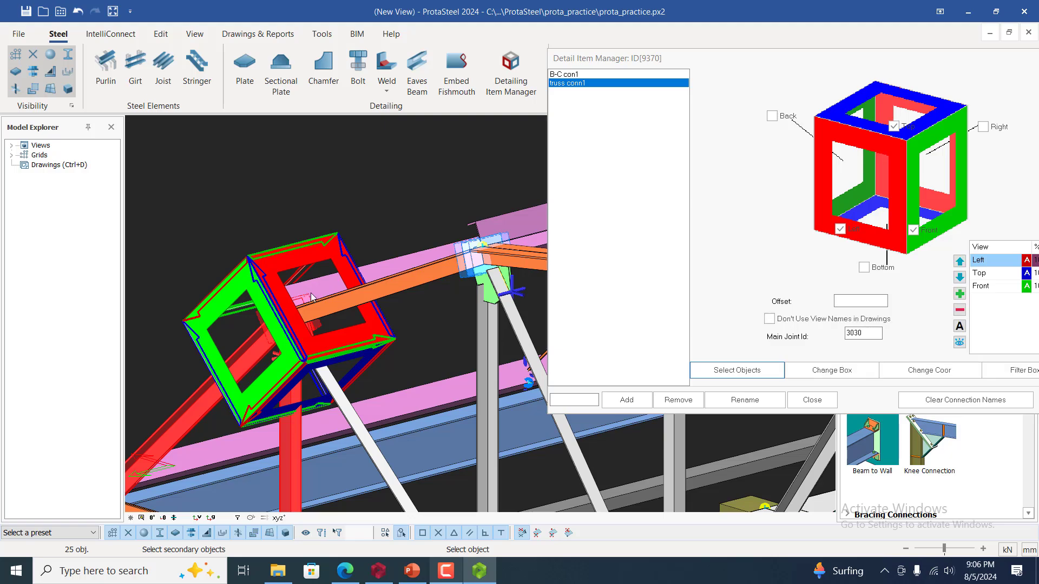
- Examine the truss's bottom-chord gusset joints and the roof beam connections for another connection to detail
scroll(319, 346, down, 8)
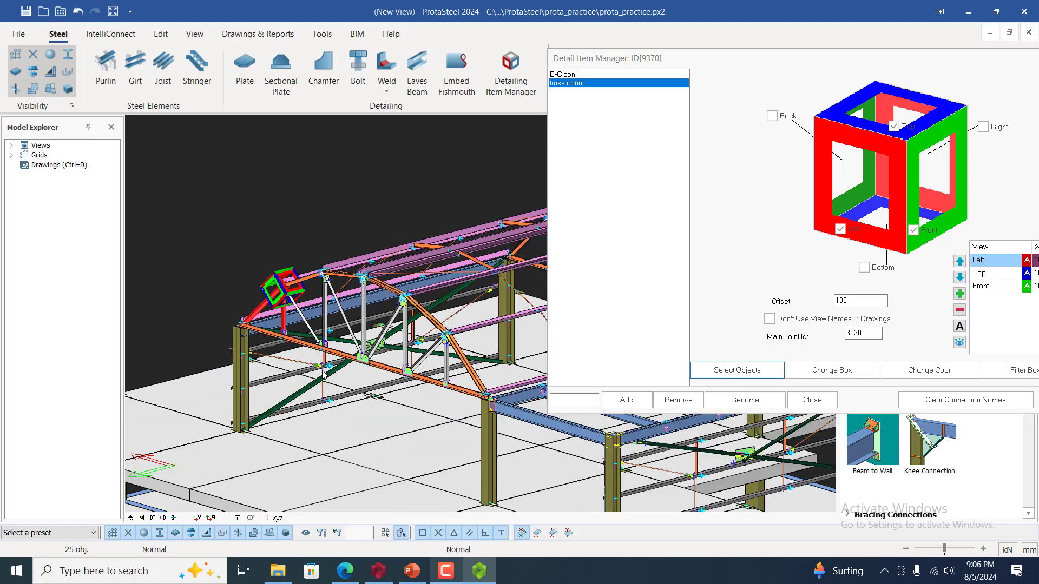
scroll(323, 373, up, 6)
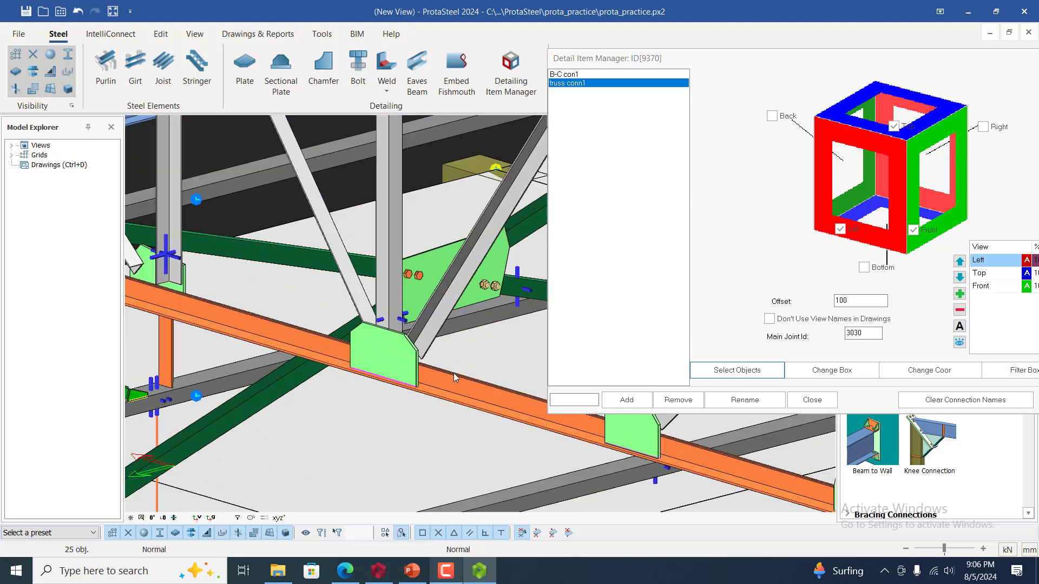
scroll(300, 283, down, 8)
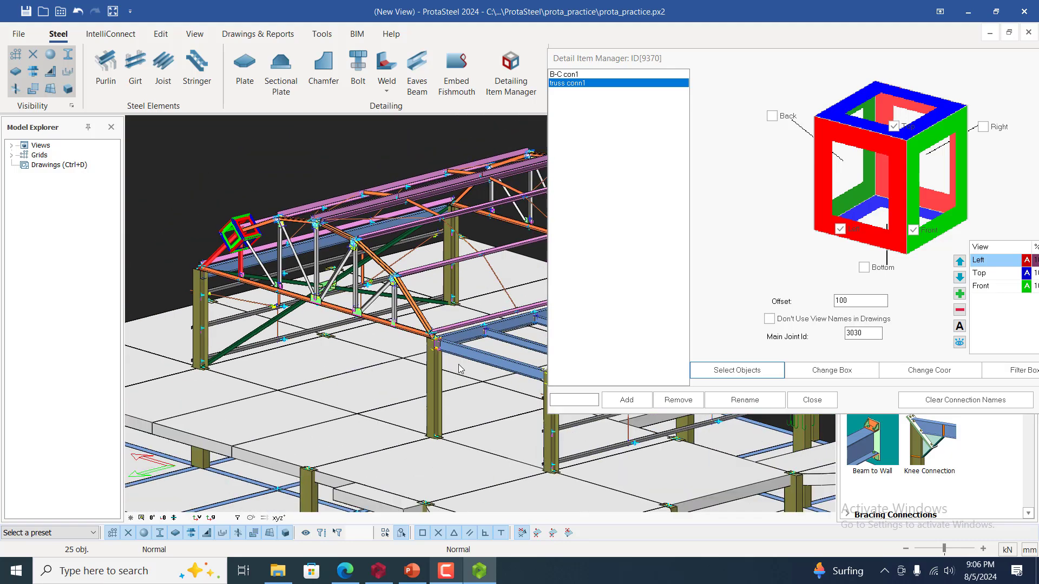
scroll(292, 320, down, 4)
scroll(428, 352, up, 4)
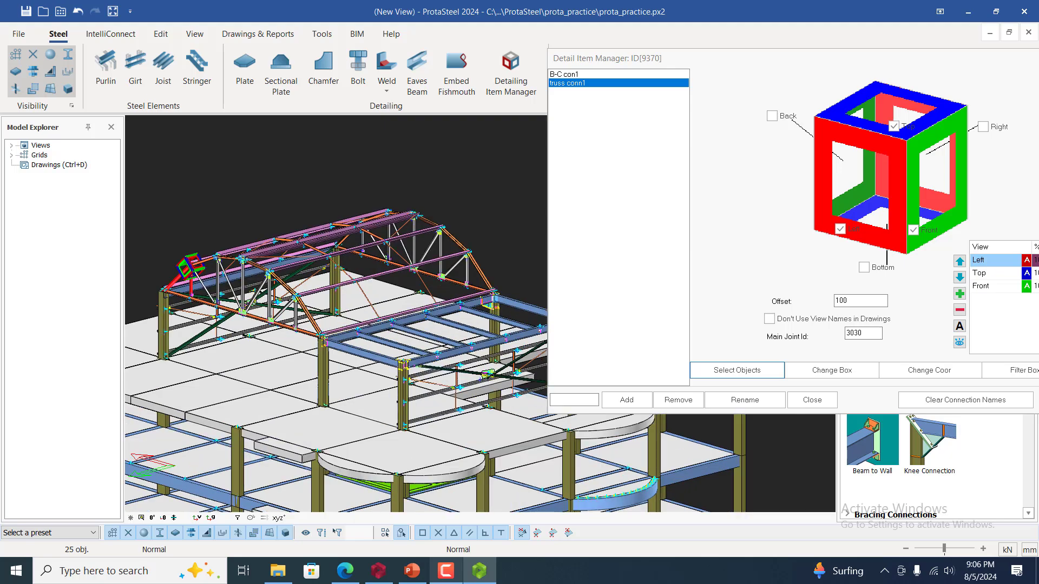
scroll(379, 390, up, 3)
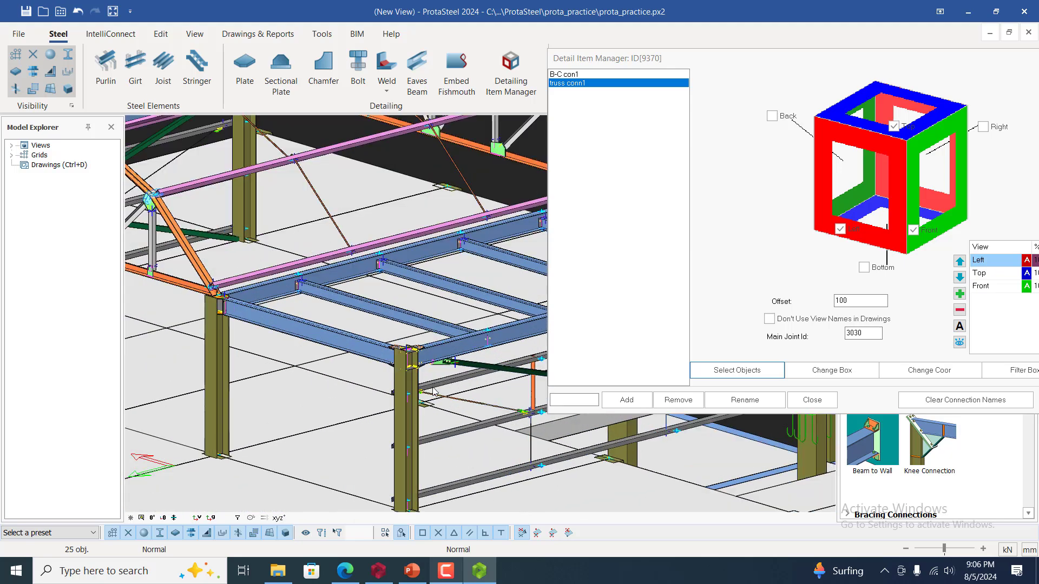
scroll(578, 434, down, 5)
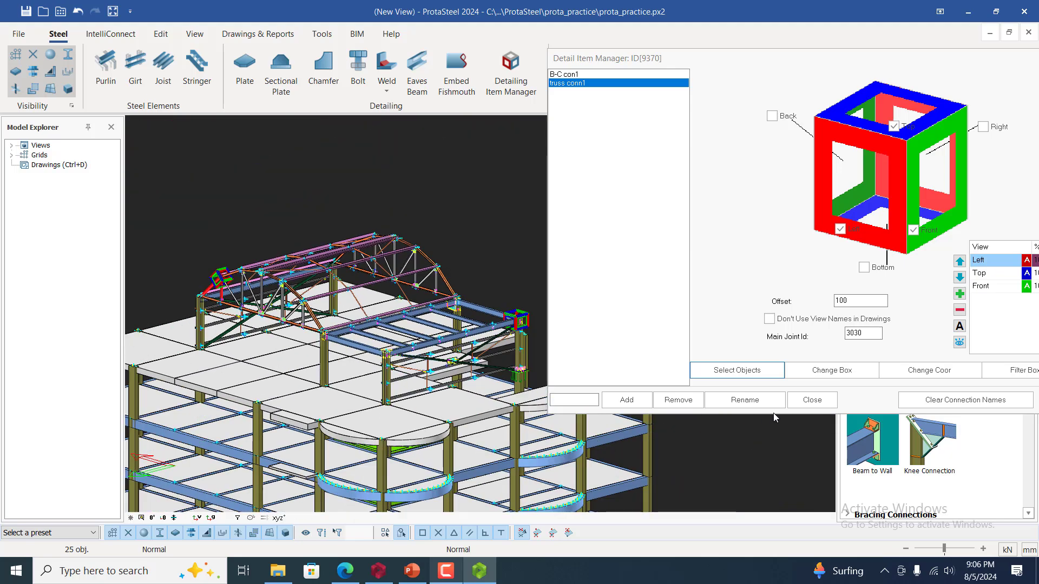
scroll(418, 391, up, 4)
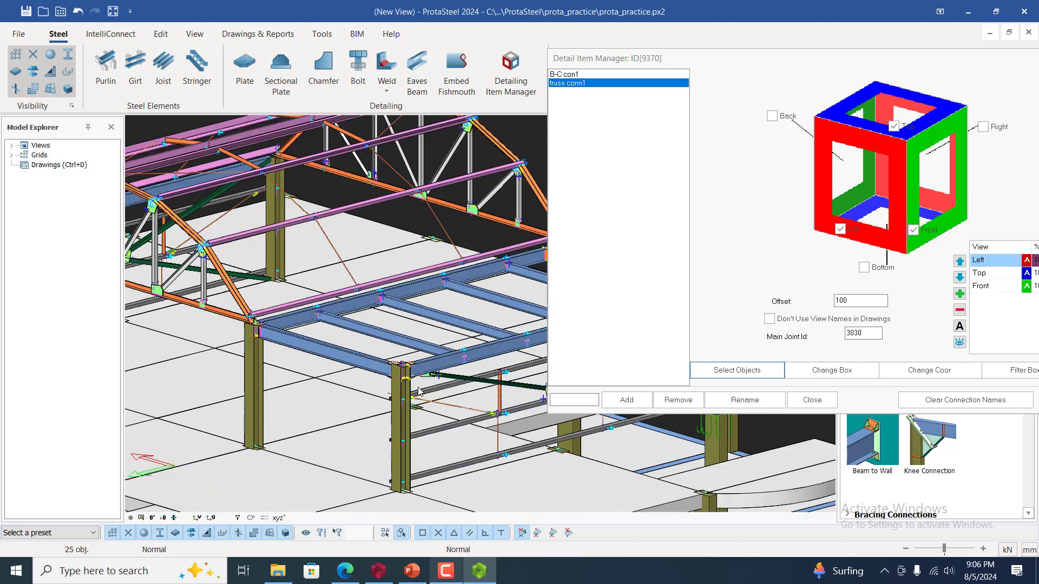
scroll(418, 390, up, 5)
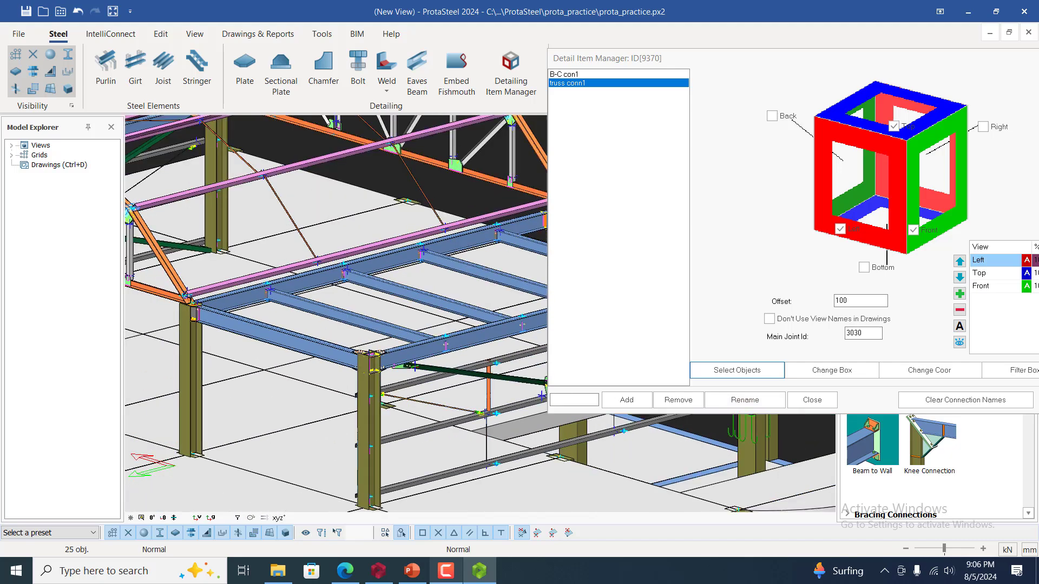
scroll(281, 372, down, 3)
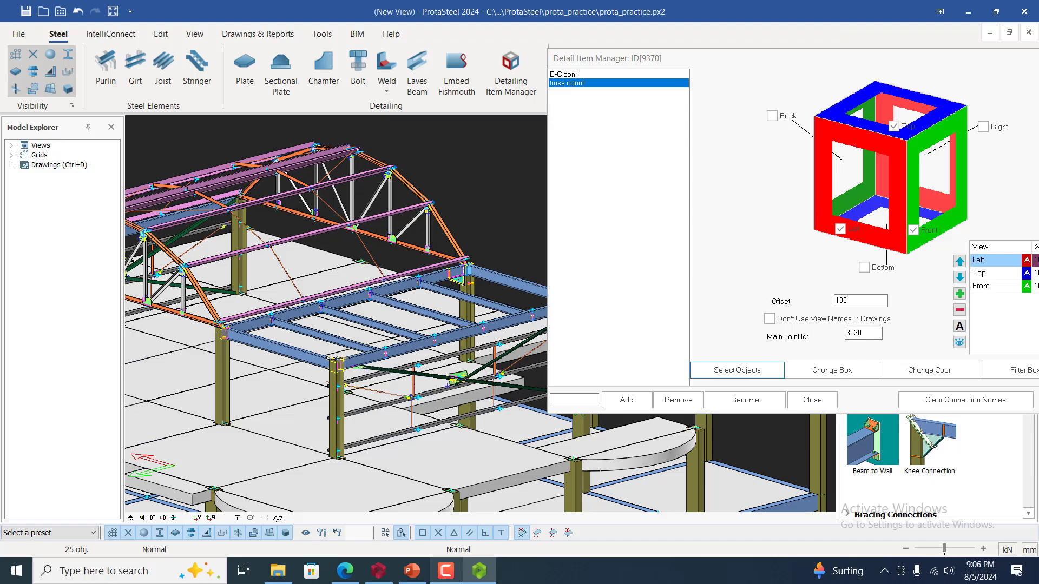
scroll(220, 336, up, 3)
scroll(343, 349, down, 3)
scroll(204, 266, up, 5)
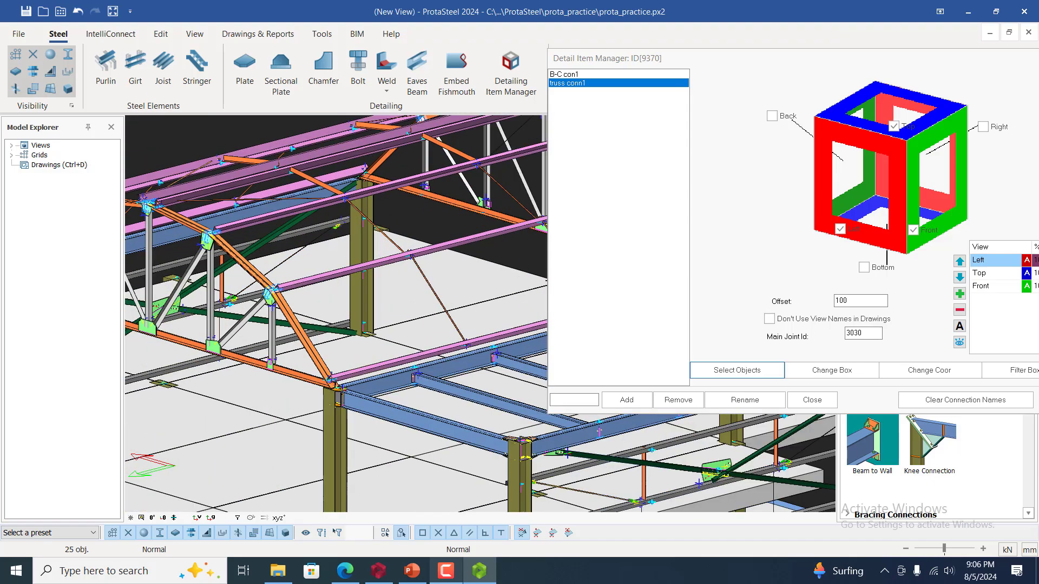
scroll(475, 334, down, 6)
- Select the gusset plate parts at the middle bottom-chord joint and add a detail item named truss conn 2
scroll(277, 277, up, 8)
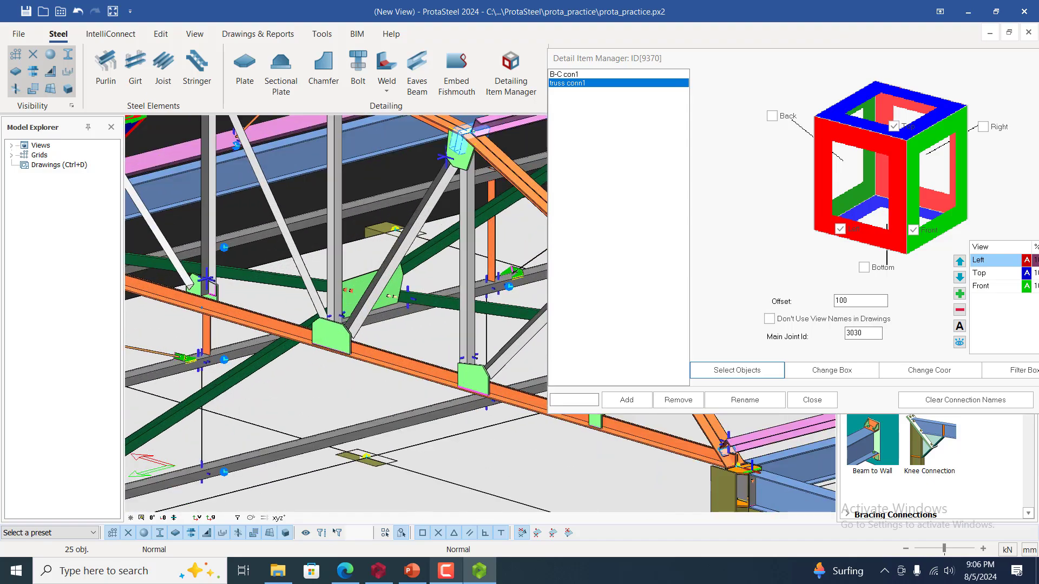
scroll(281, 291, up, 2)
drag(276, 282, 456, 447)
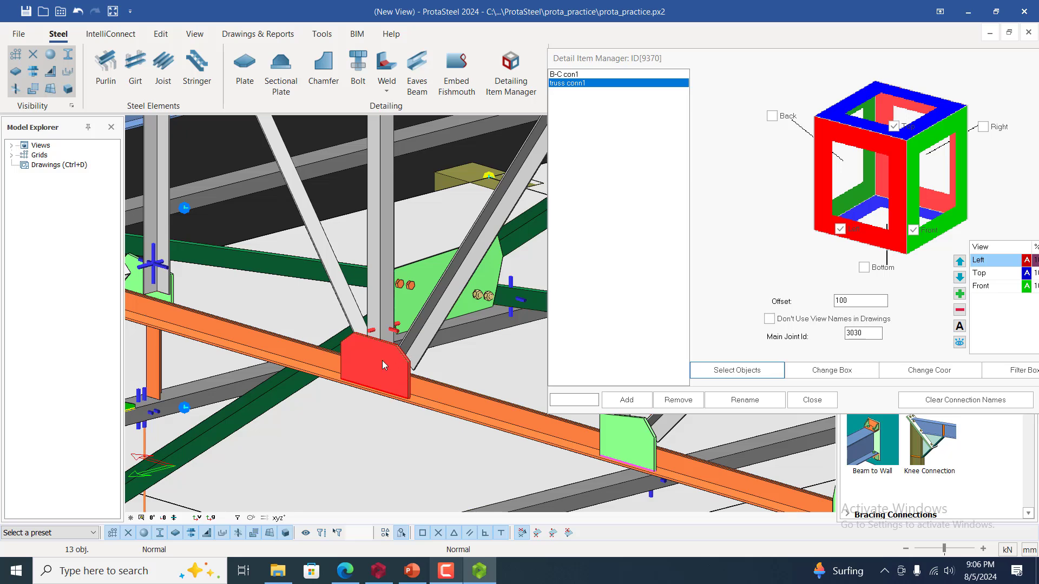
scroll(411, 377, down, 5)
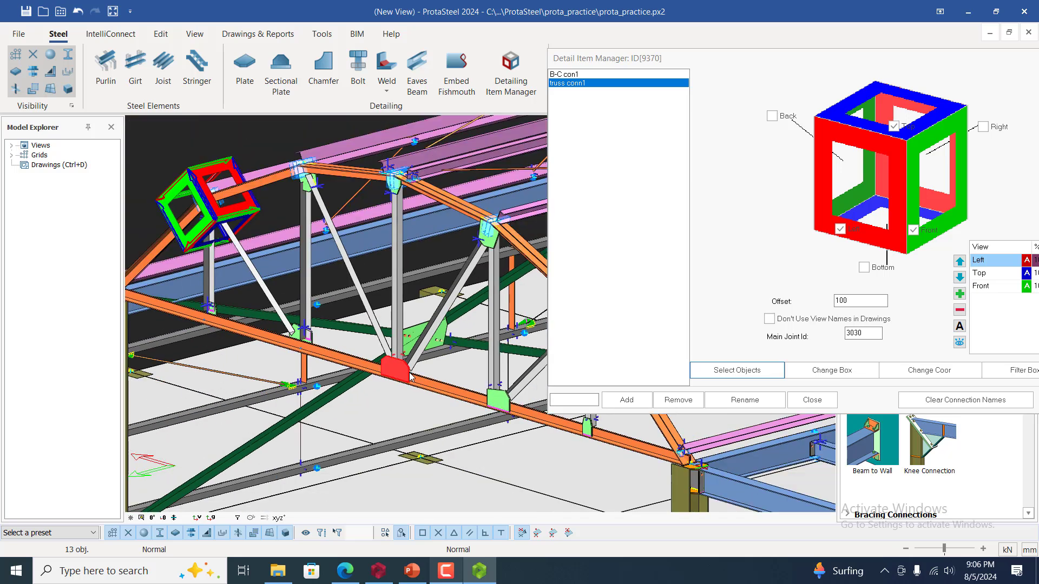
scroll(409, 327, up, 5)
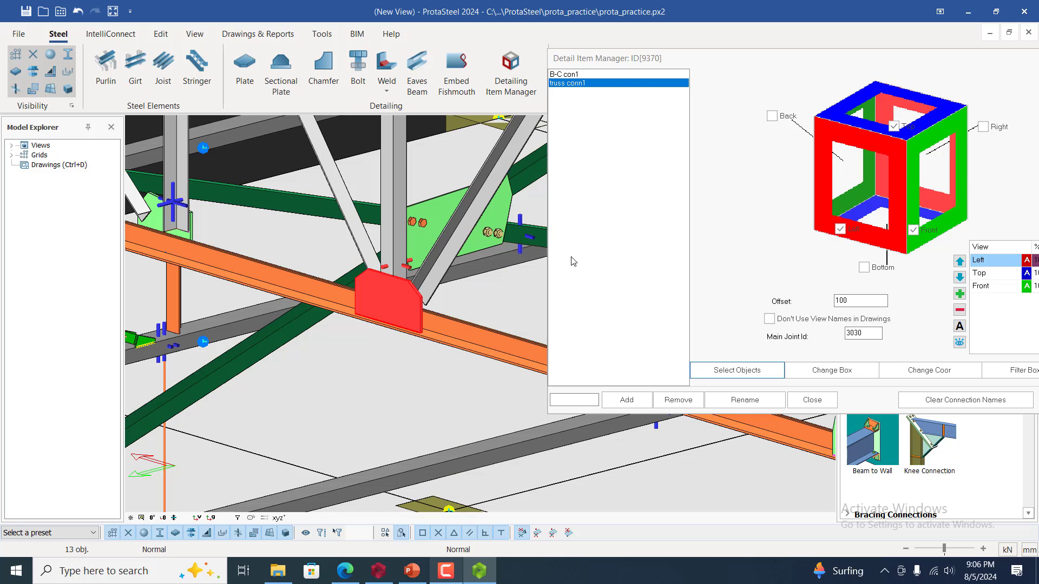
click(582, 398)
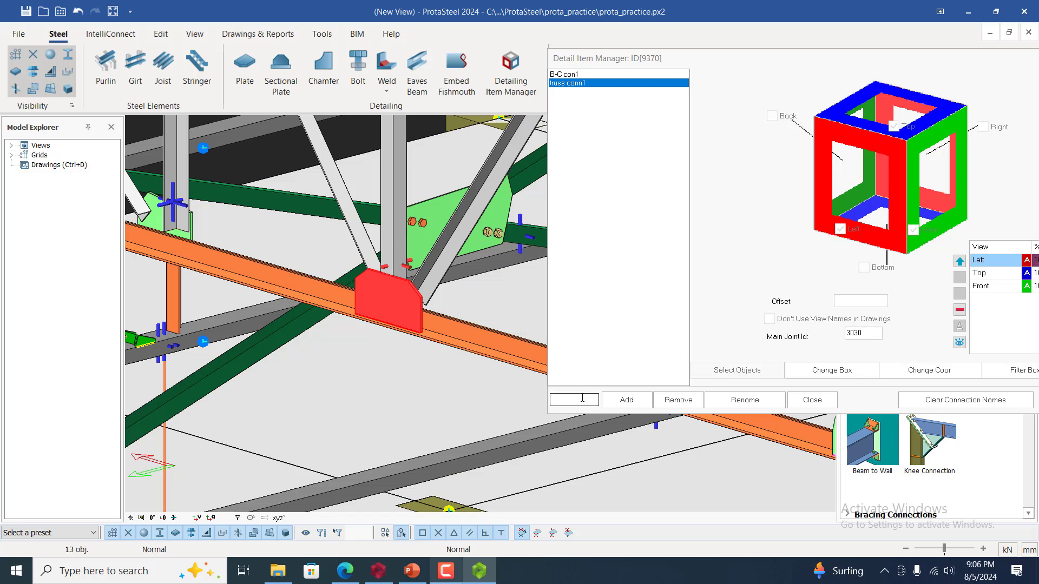
text(truss conn 2)
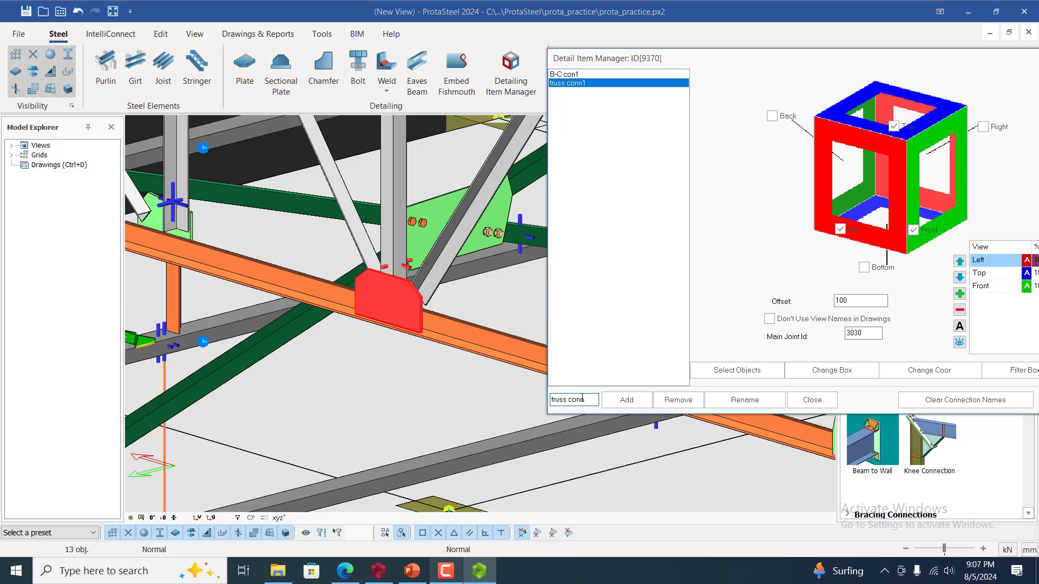
click(618, 403)
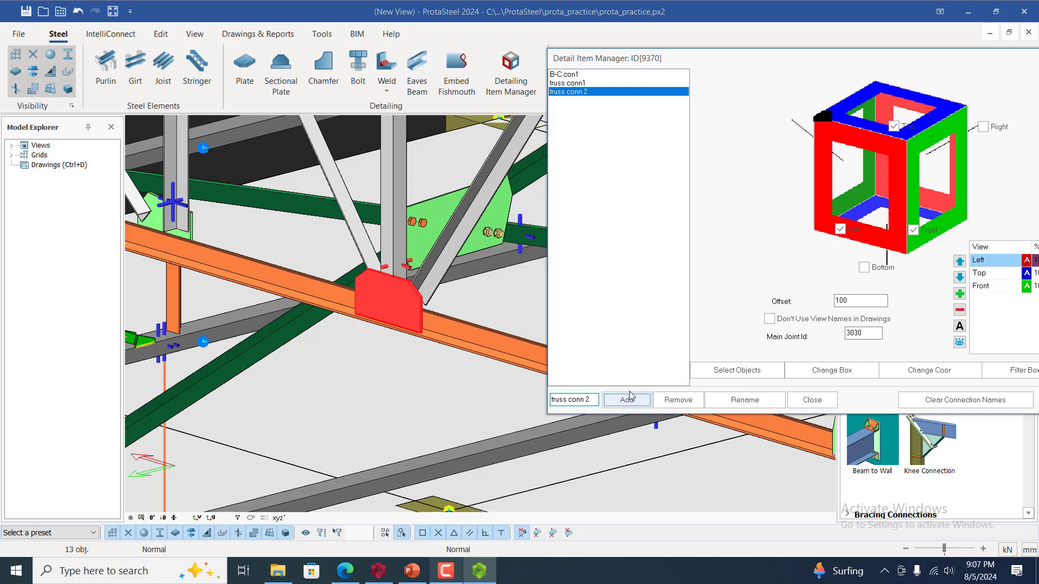
- Try to assign the bottom chord and the vertical member as secondary objects of truss conn 2
click(736, 372)
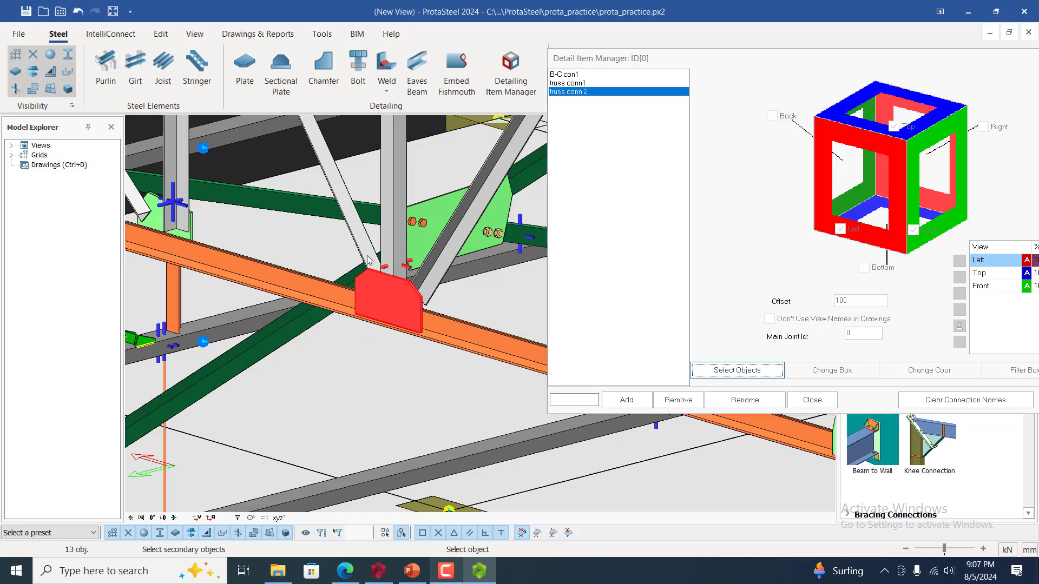
click(392, 245)
click(393, 242)
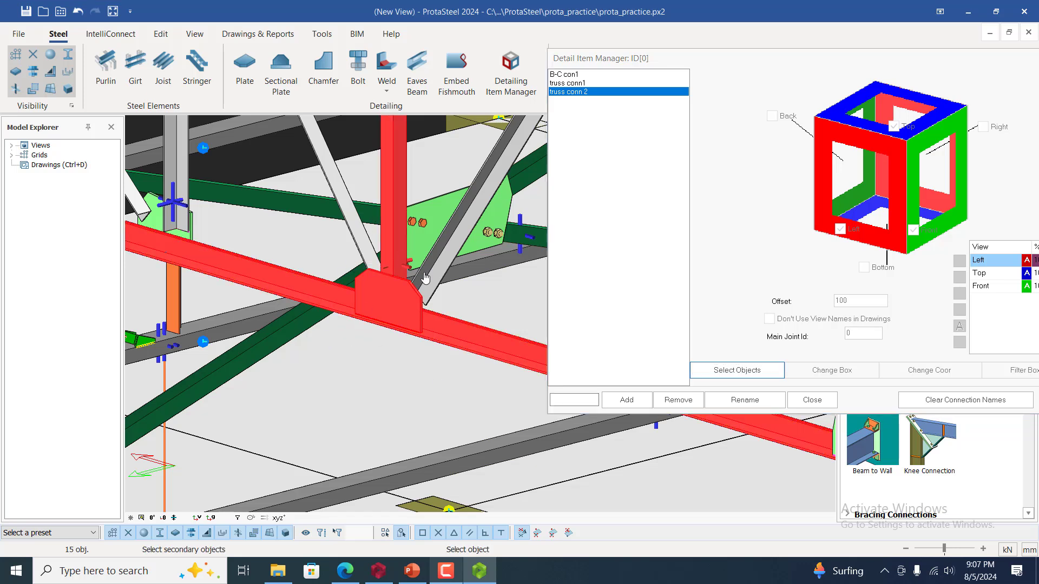
scroll(423, 276, up, 3)
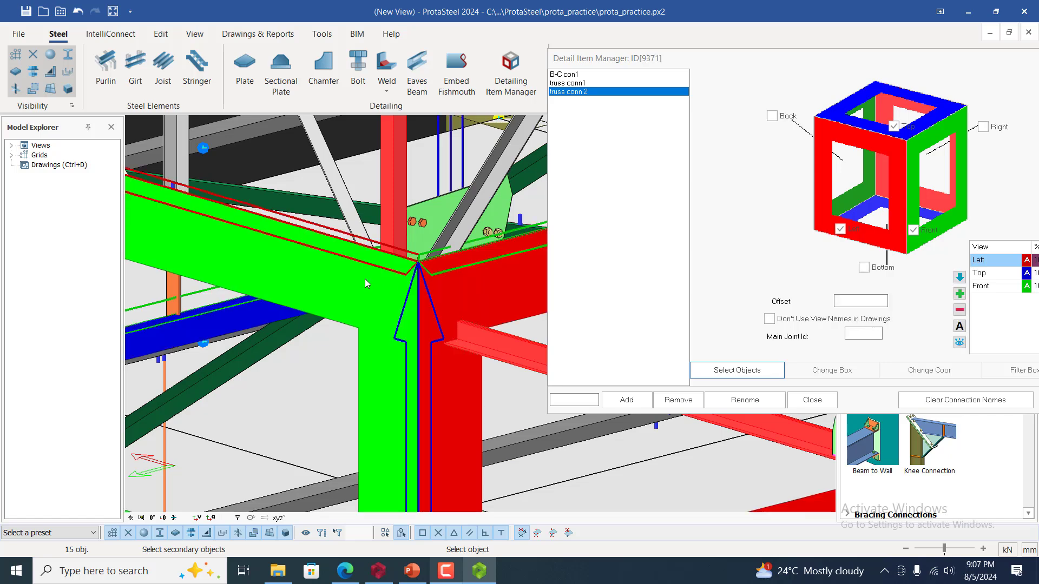
scroll(365, 278, down, 5)
scroll(333, 346, down, 4)
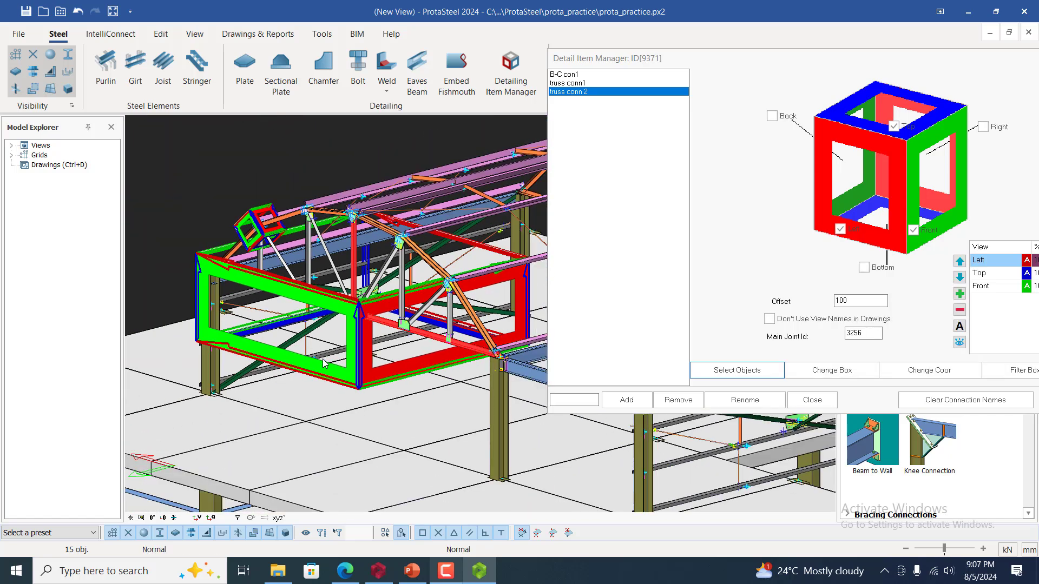
click(332, 357)
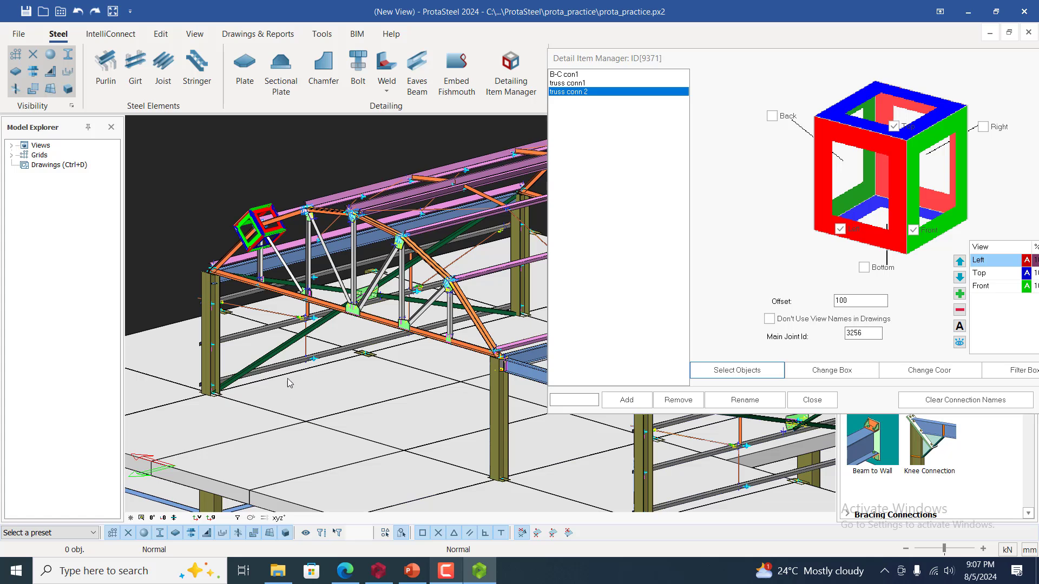
- Reselect the gusset plate parts at the middle bottom-chord joint and remove the truss conn 2 detail item
scroll(389, 281, up, 5)
scroll(388, 280, up, 2)
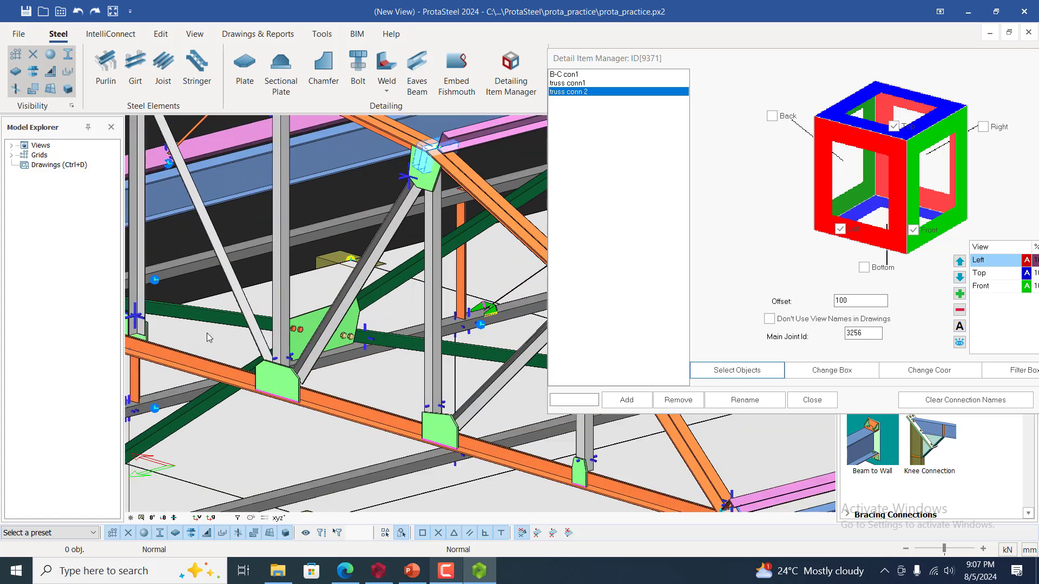
drag(310, 432, 352, 463)
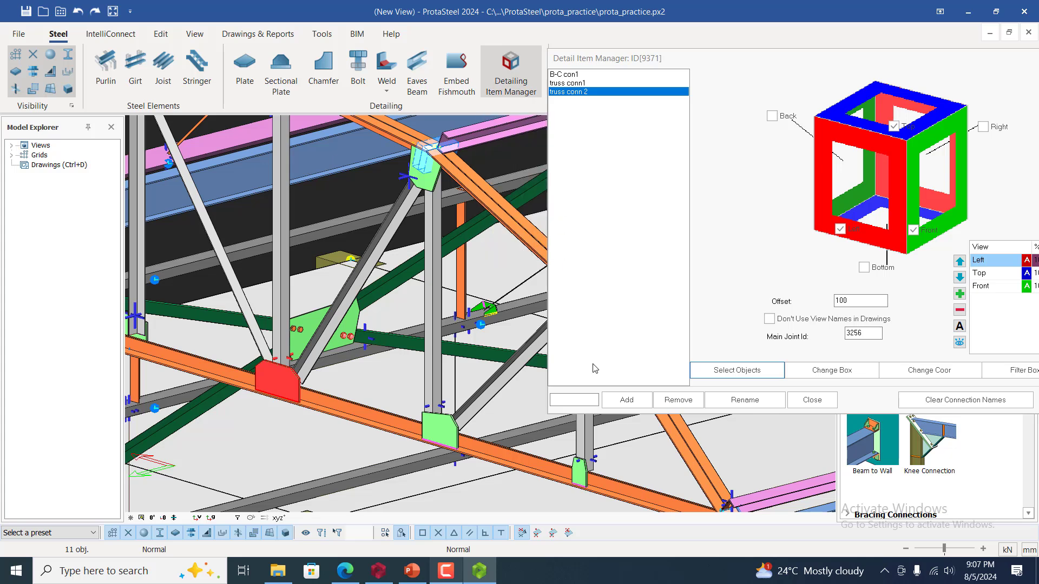
click(715, 373)
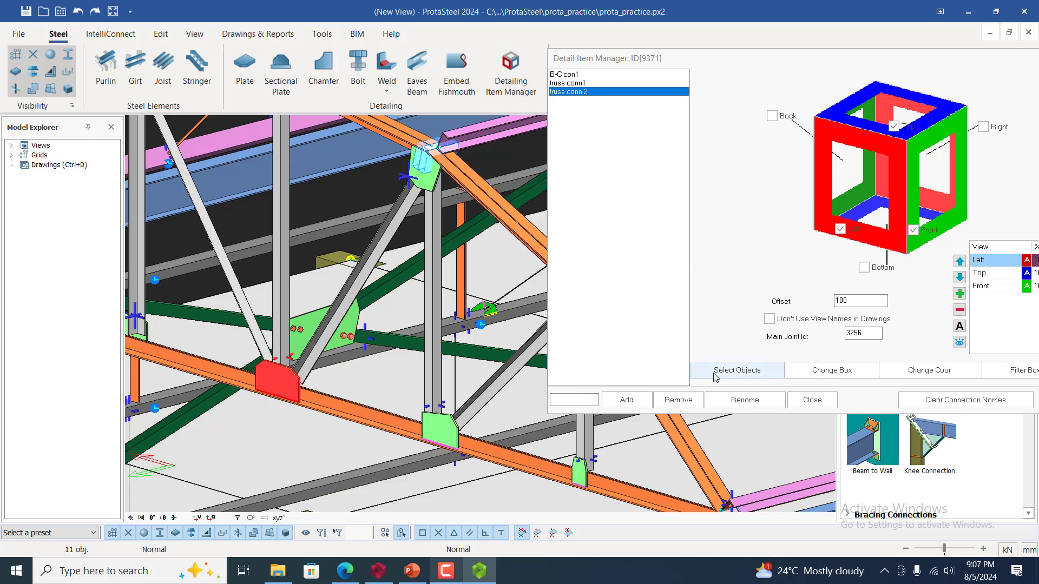
click(280, 298)
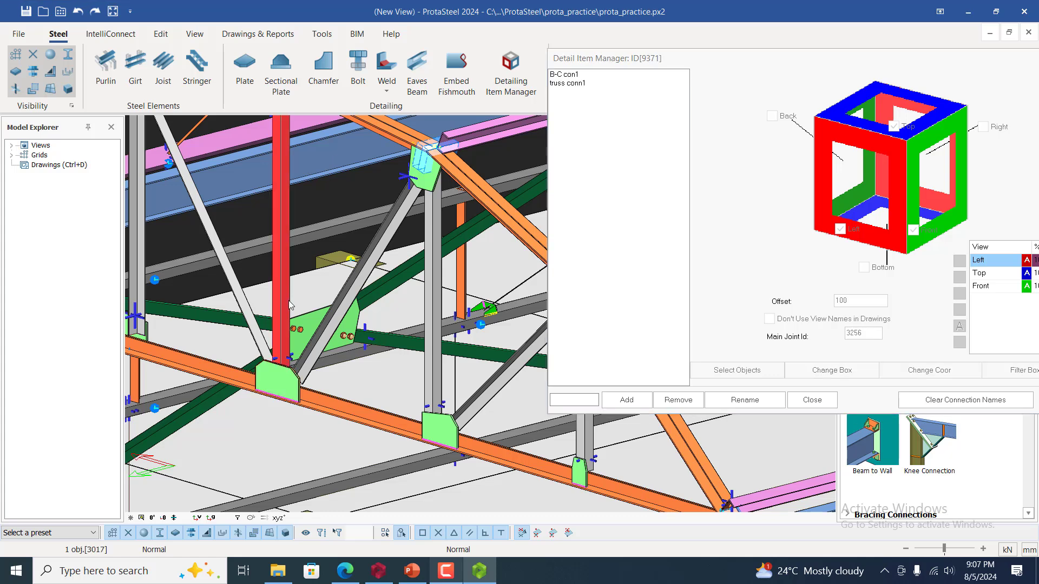
click(314, 368)
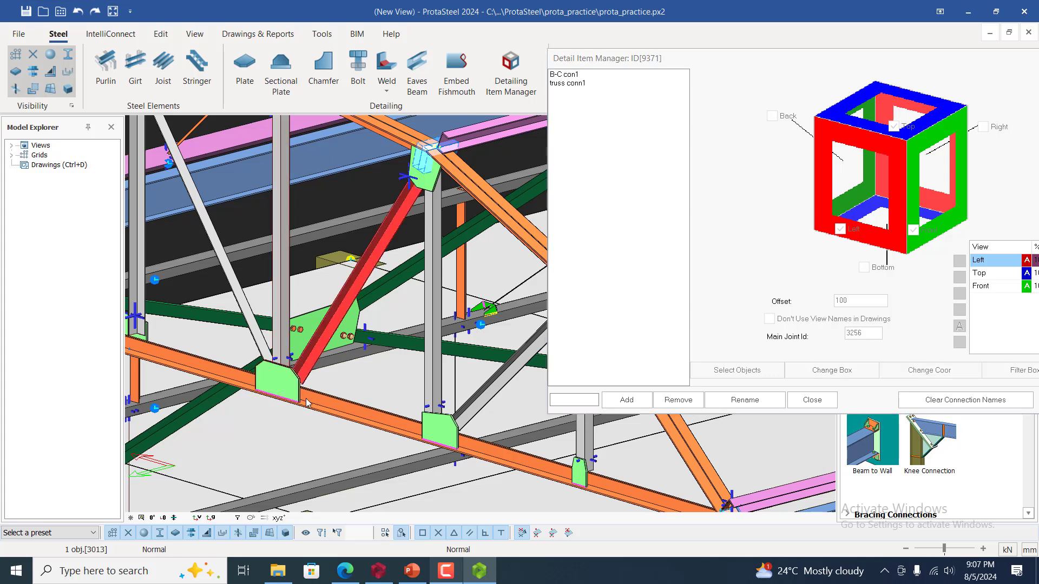
click(578, 400)
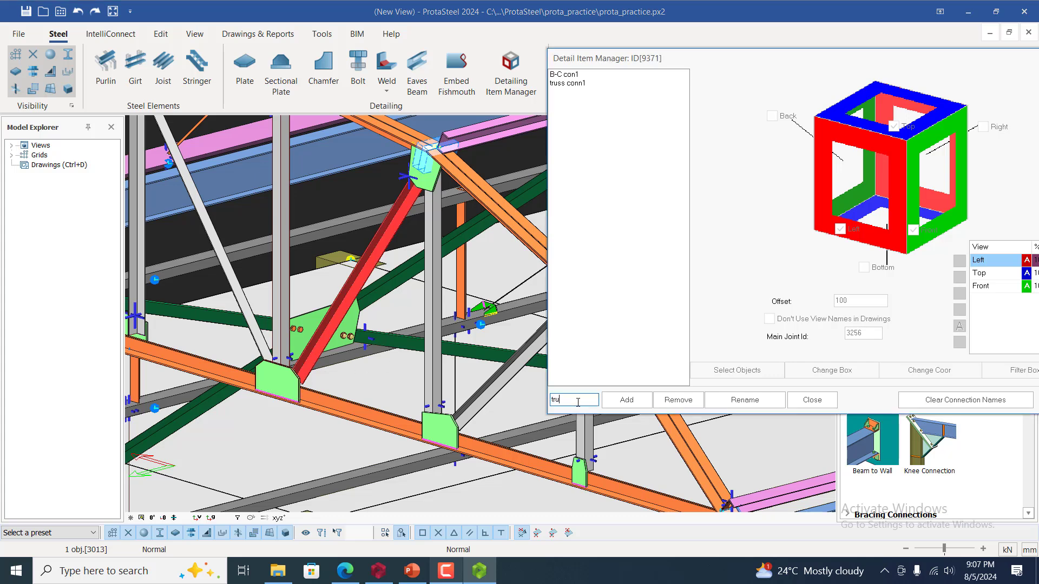
key(Escape)
scroll(298, 325, down, 4)
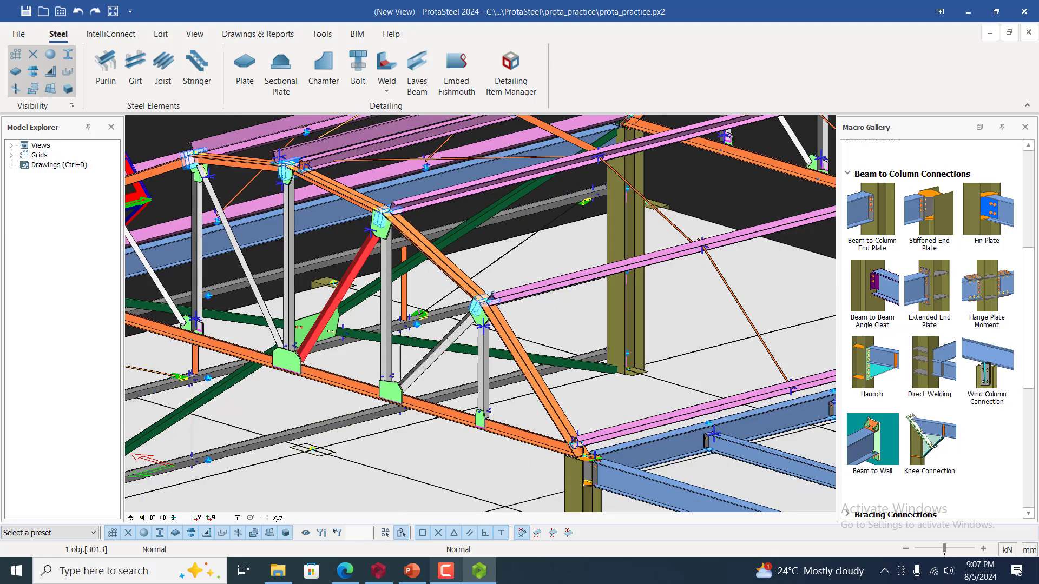
drag(251, 309, 329, 393)
scroll(332, 379, up, 2)
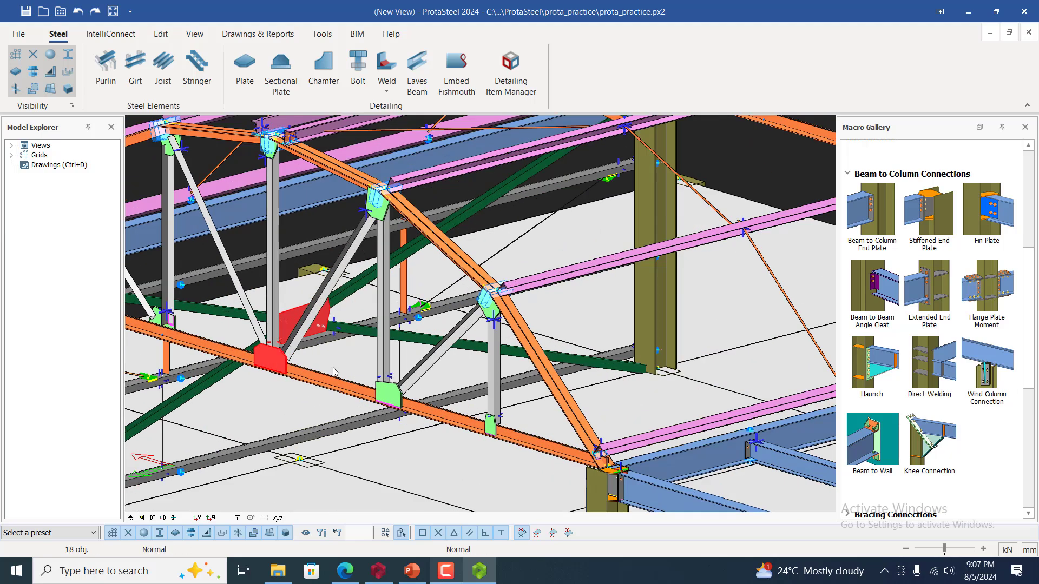
click(333, 367)
scroll(288, 219, up, 1)
scroll(287, 218, down, 1)
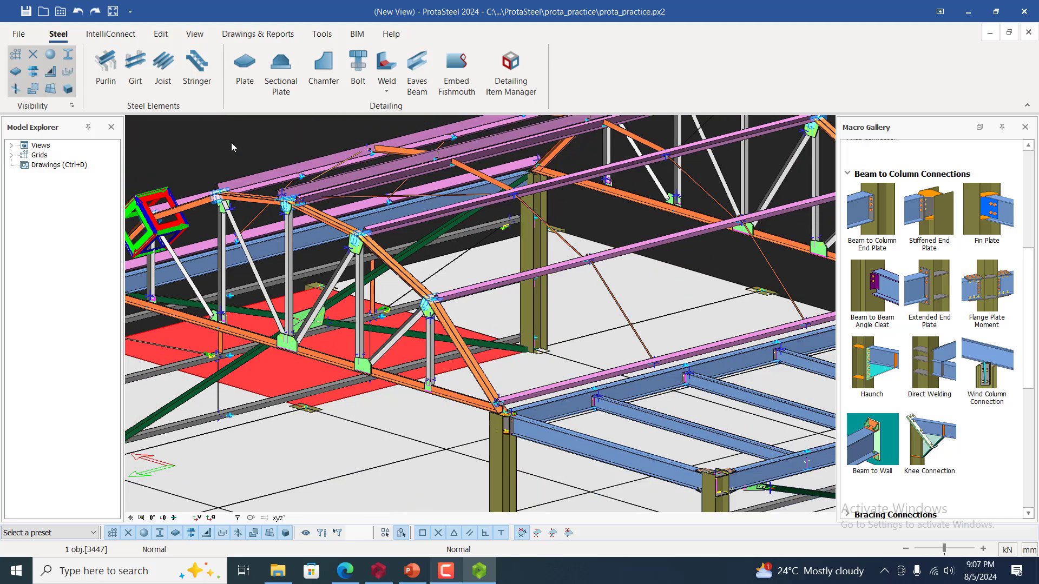
click(232, 142)
- Select the front gusset plate parts at the middle bottom-chord joint and add a detail item named truss conn 2
scroll(314, 293, up, 3)
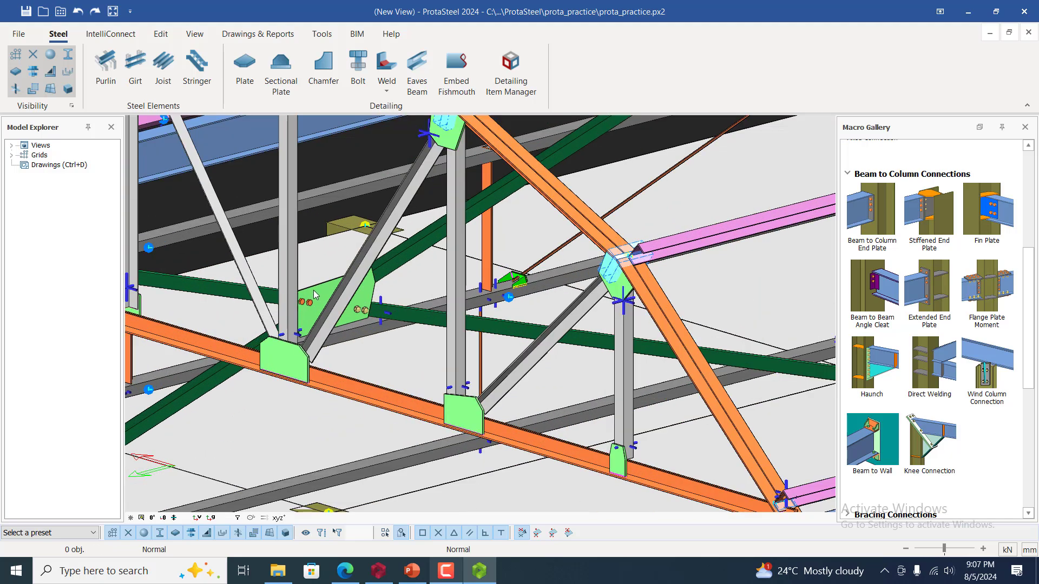
drag(223, 316, 344, 420)
click(511, 71)
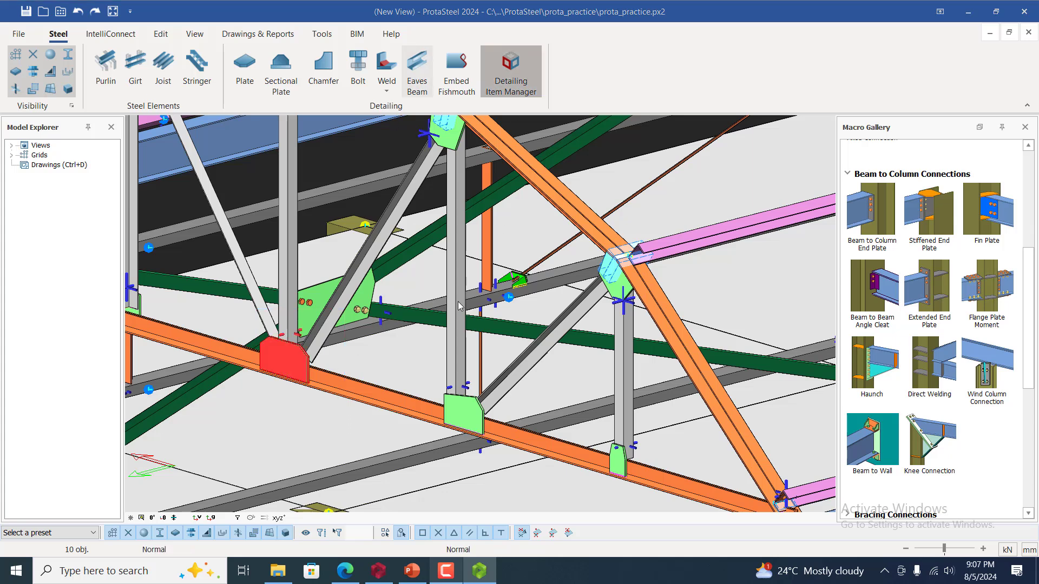
drag(465, 112, 726, 102)
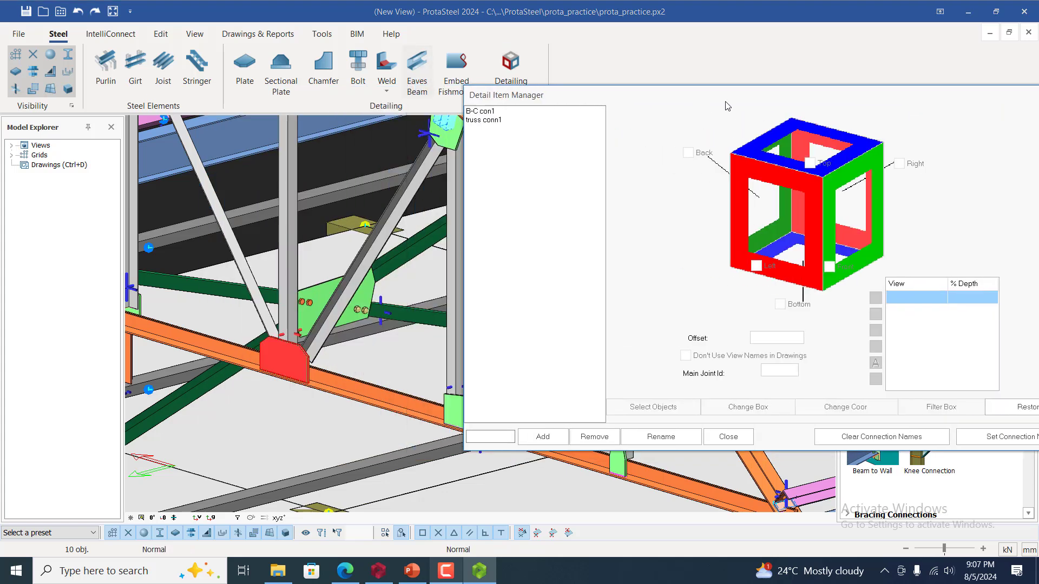
click(497, 436)
click(543, 437)
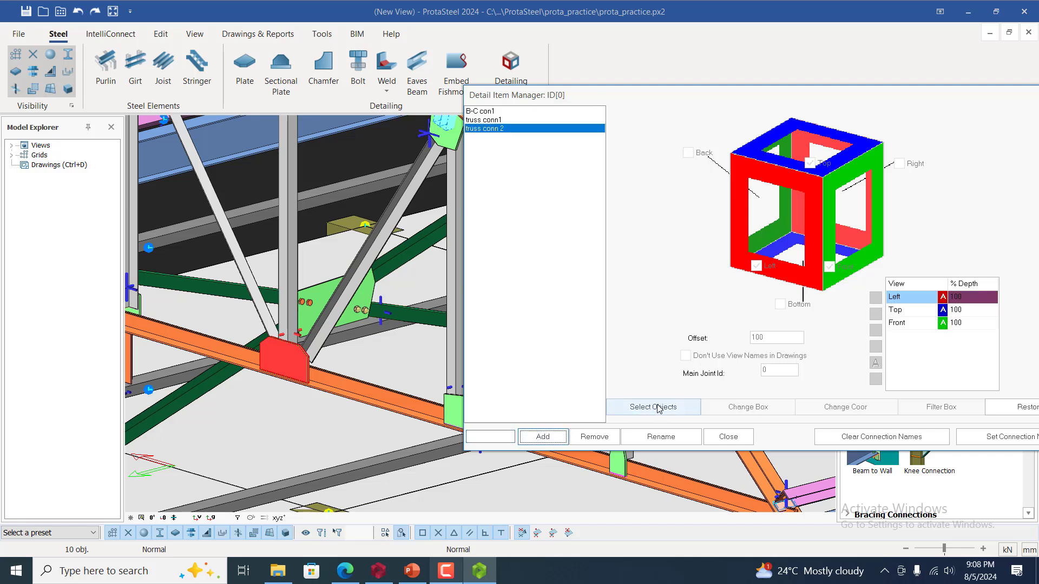
- Assign the vertical member and the adjoining diagonal as secondary objects of truss conn 2 and generate its view box
click(655, 407)
click(291, 263)
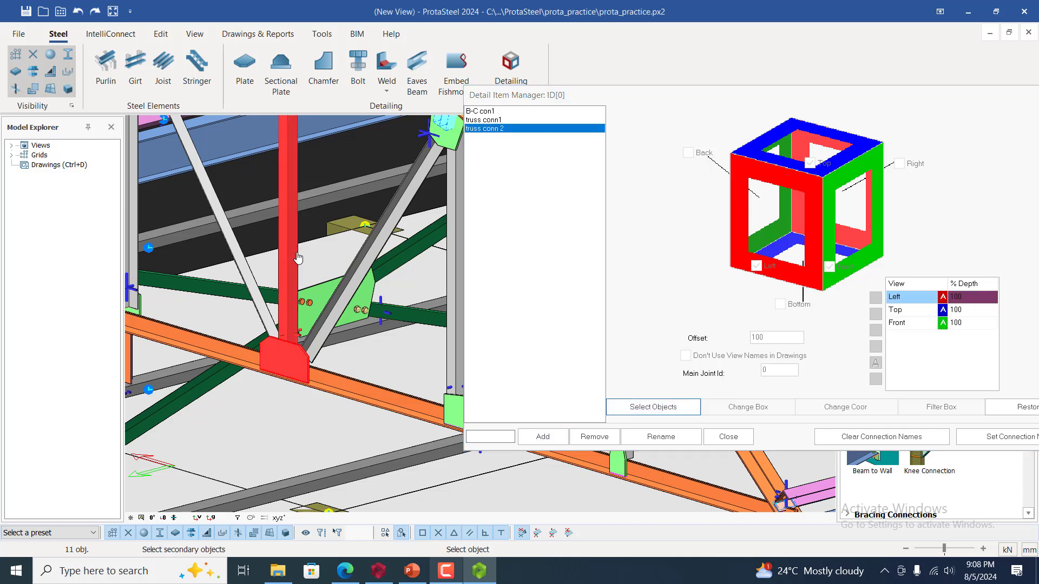
click(321, 349)
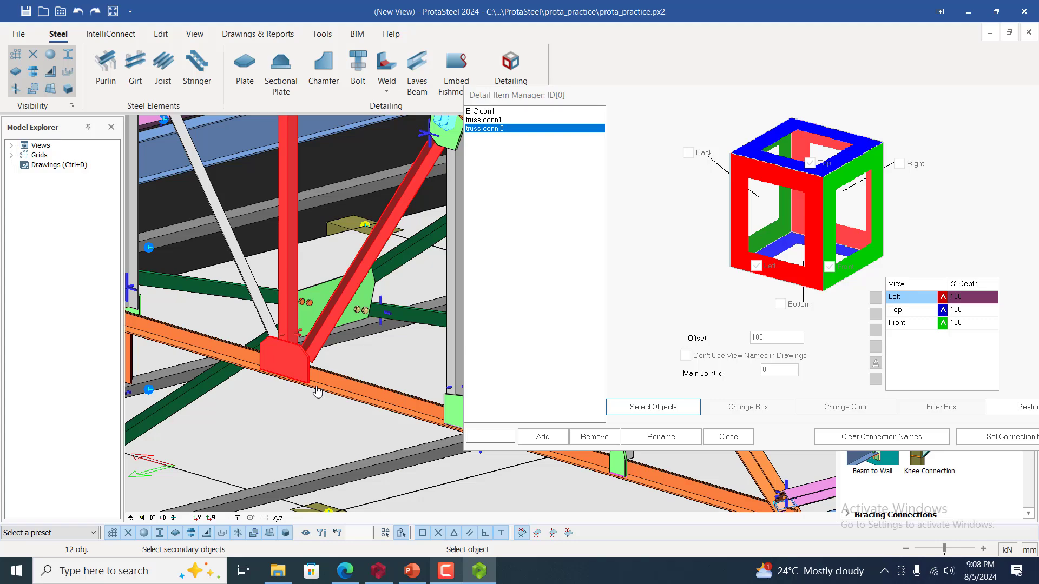
click(318, 392)
scroll(286, 156, down, 5)
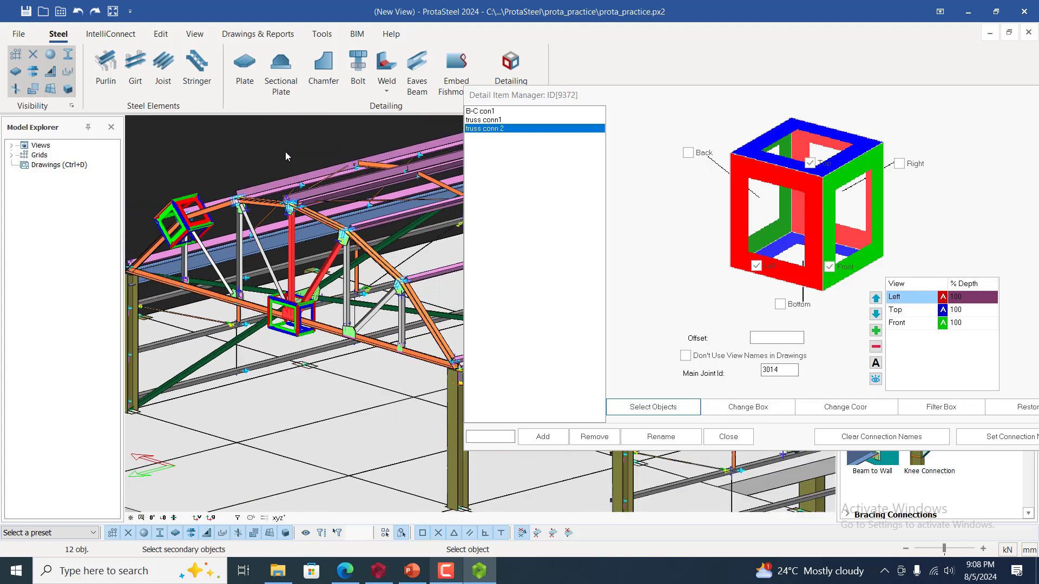
- Examine the detail boxes on the truss and the surrounding frame for another beam-to-column connection to detail
scroll(311, 232, up, 5)
scroll(257, 249, down, 4)
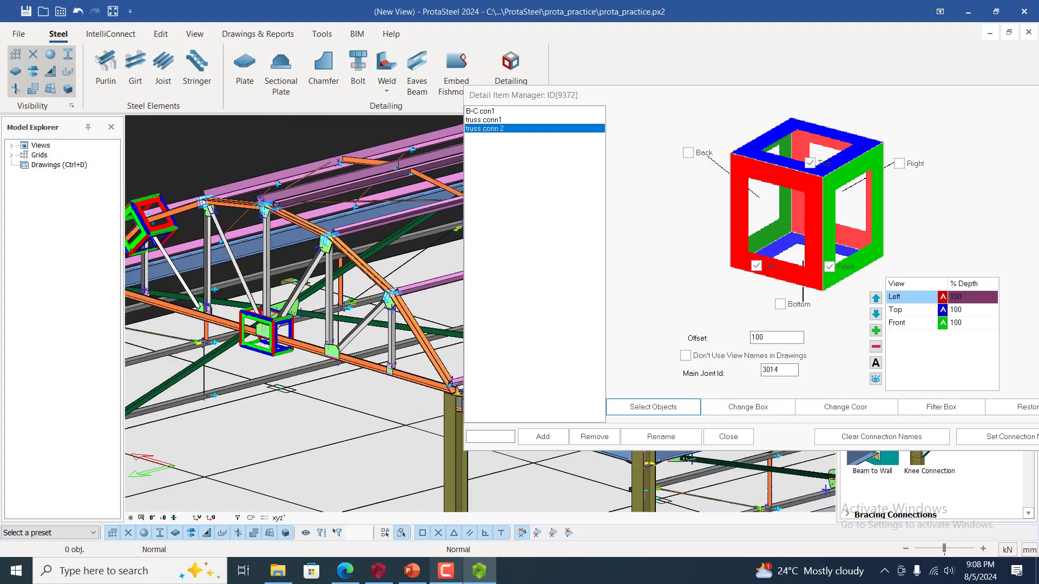
scroll(292, 314, down, 4)
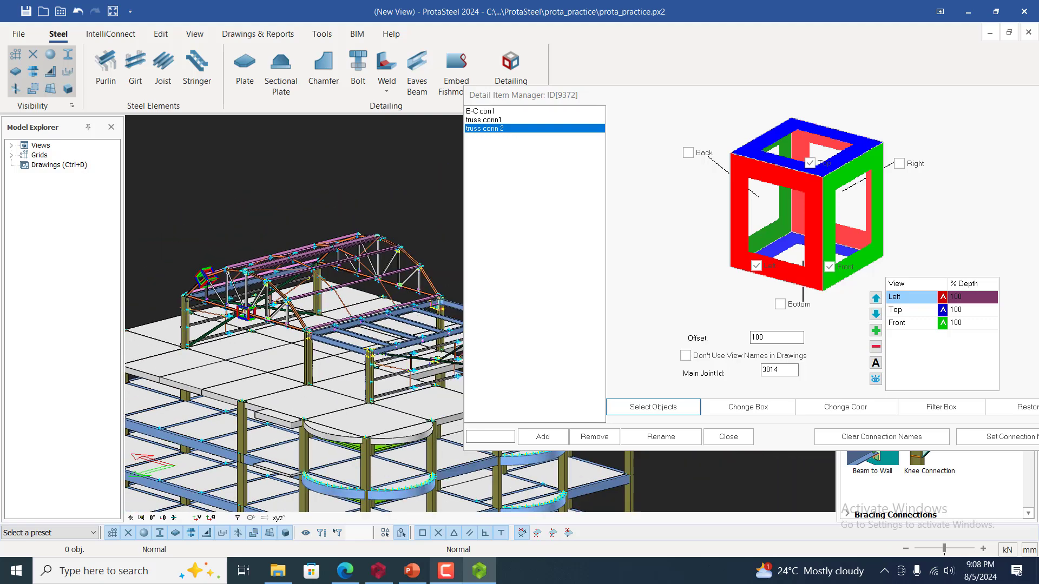
scroll(316, 265, up, 5)
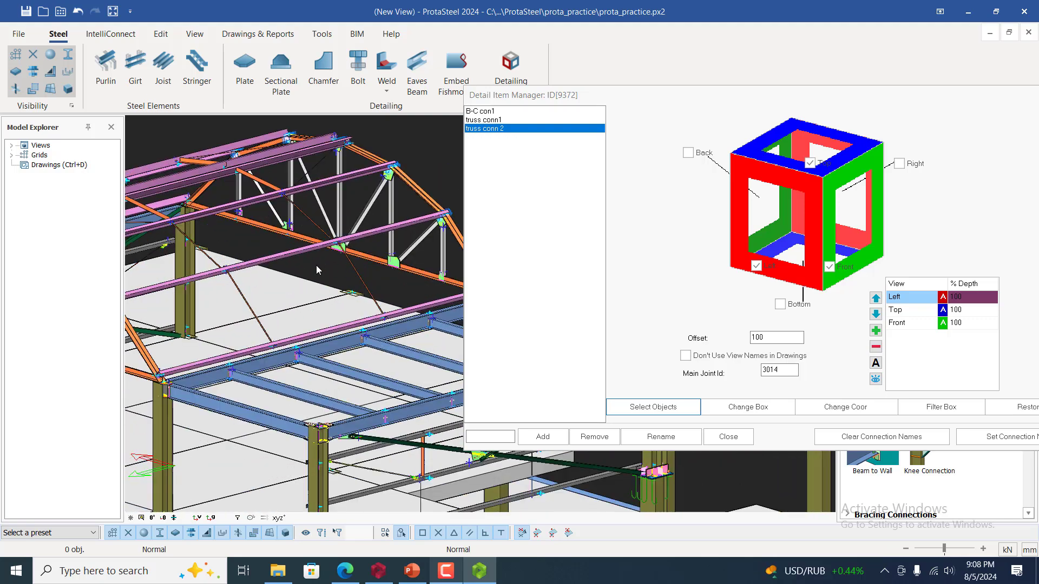
scroll(316, 265, down, 4)
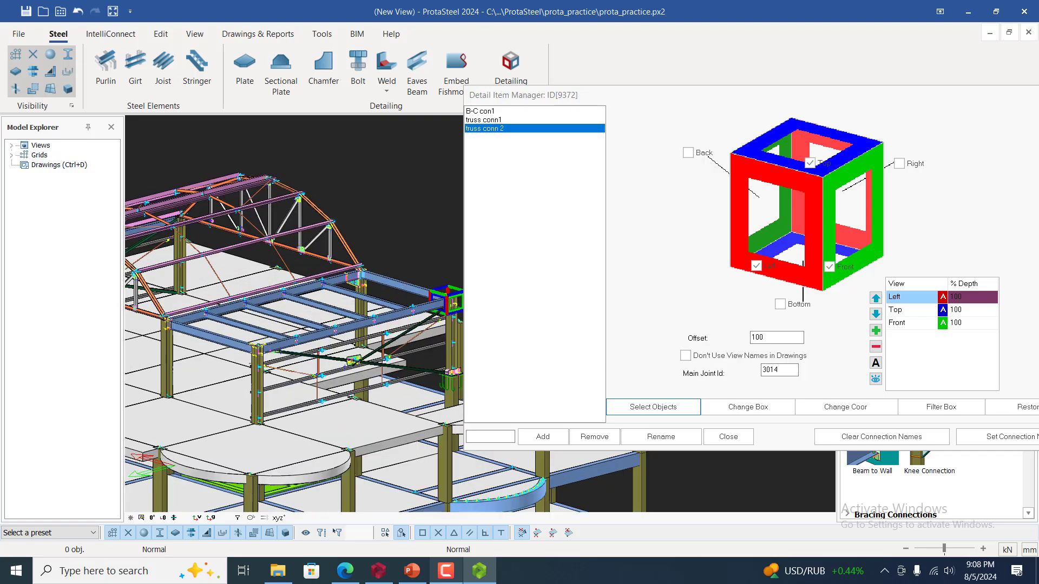
scroll(320, 281, up, 4)
scroll(320, 281, down, 4)
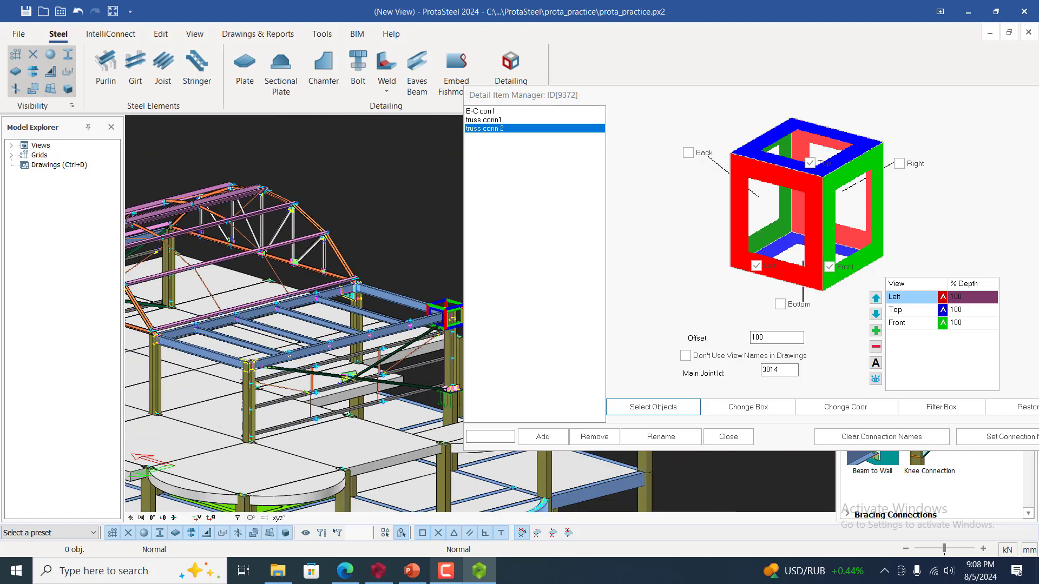
scroll(131, 293, down, 4)
scroll(131, 294, up, 4)
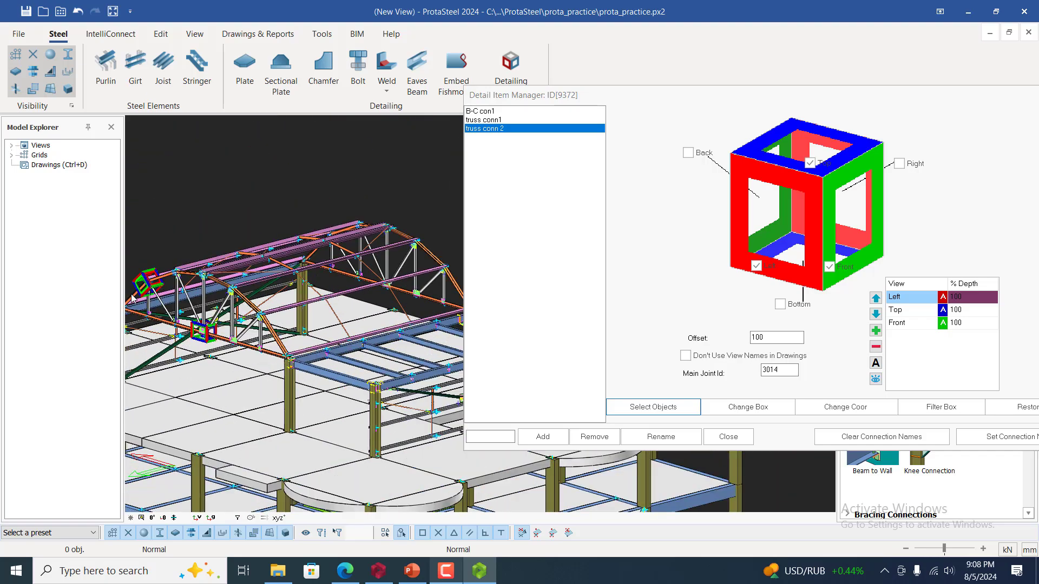
scroll(131, 295, up, 3)
scroll(274, 352, down, 5)
scroll(243, 396, up, 4)
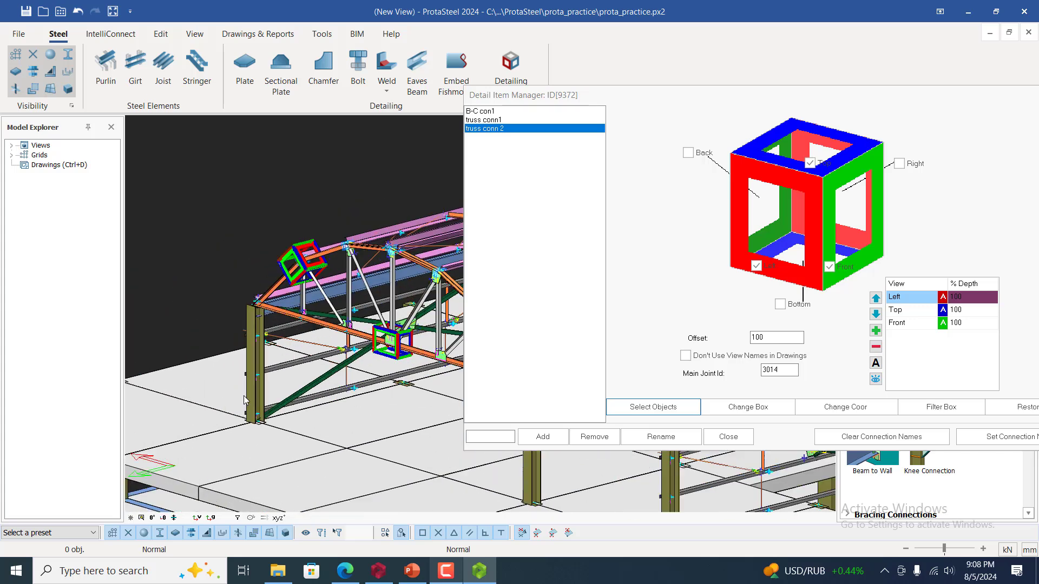
scroll(243, 396, up, 1)
scroll(233, 344, down, 2)
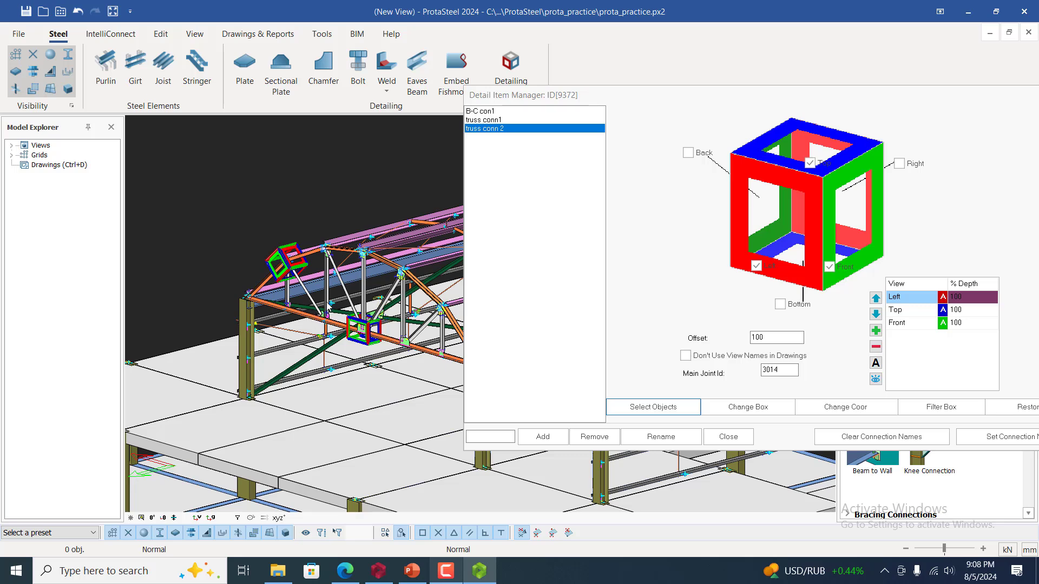
scroll(301, 233, up, 4)
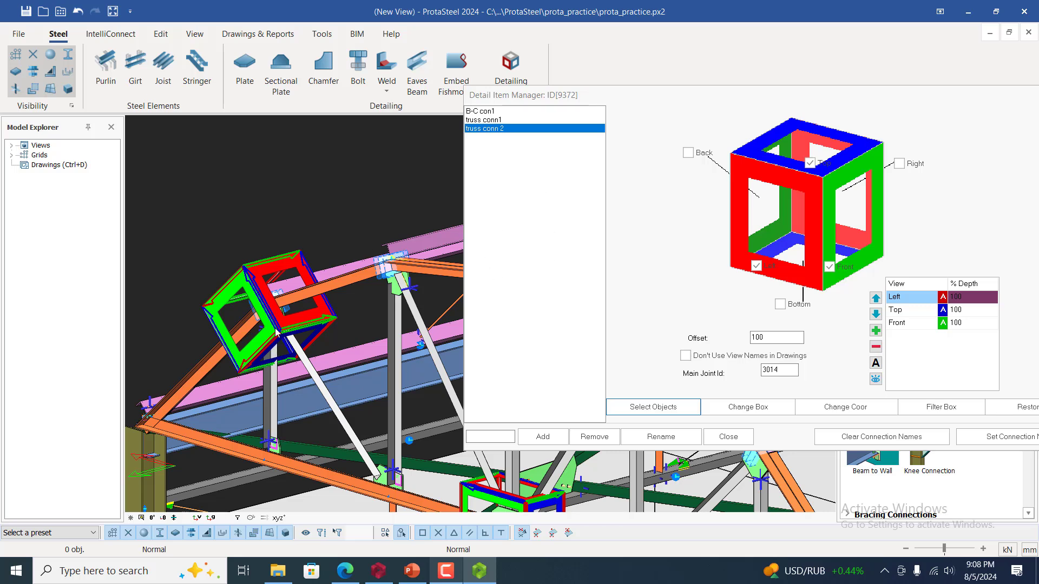
scroll(276, 331, down, 4)
scroll(276, 331, down, 2)
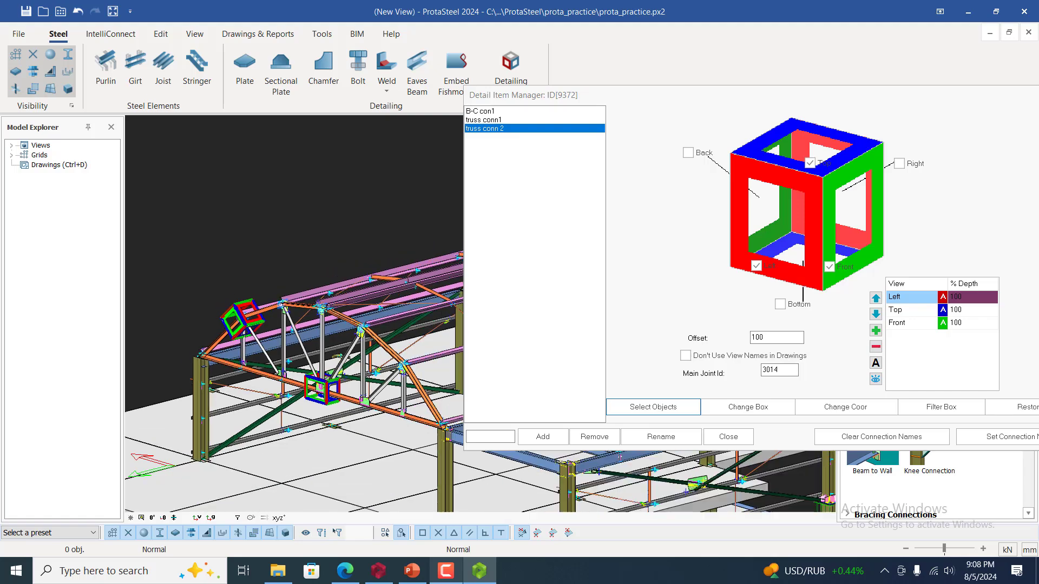
scroll(276, 331, down, 5)
scroll(414, 398, up, 5)
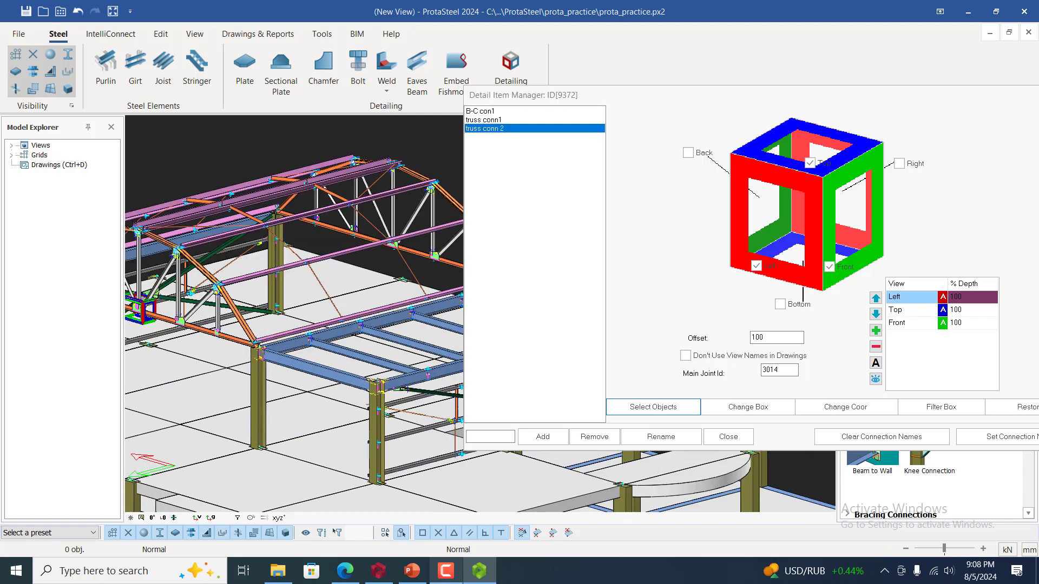
- Select the connection parts at the front corner column of the lower roof frame and add a detail item named B-C conn 2
scroll(379, 379, up, 5)
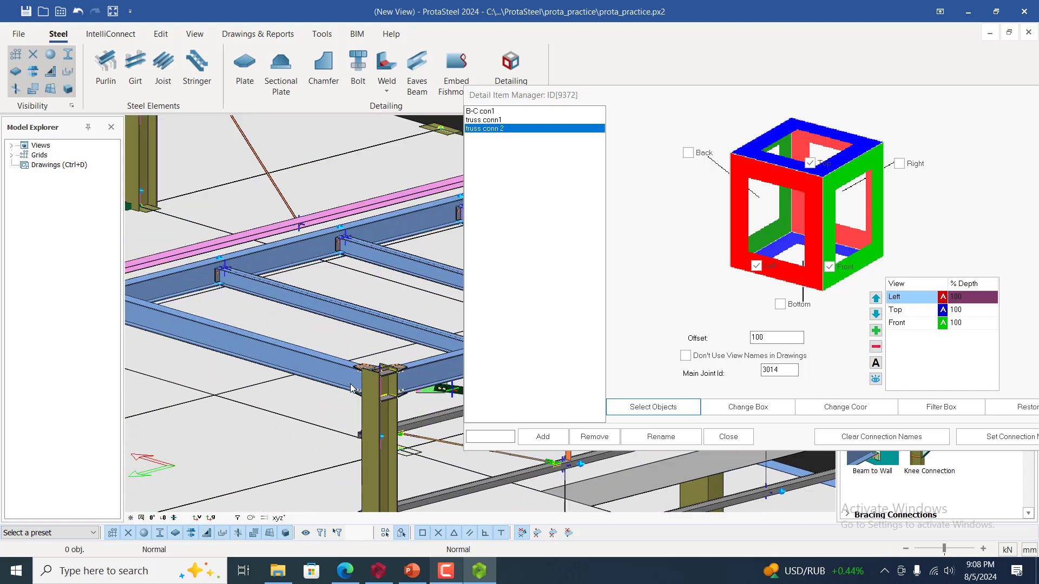
drag(320, 336, 439, 433)
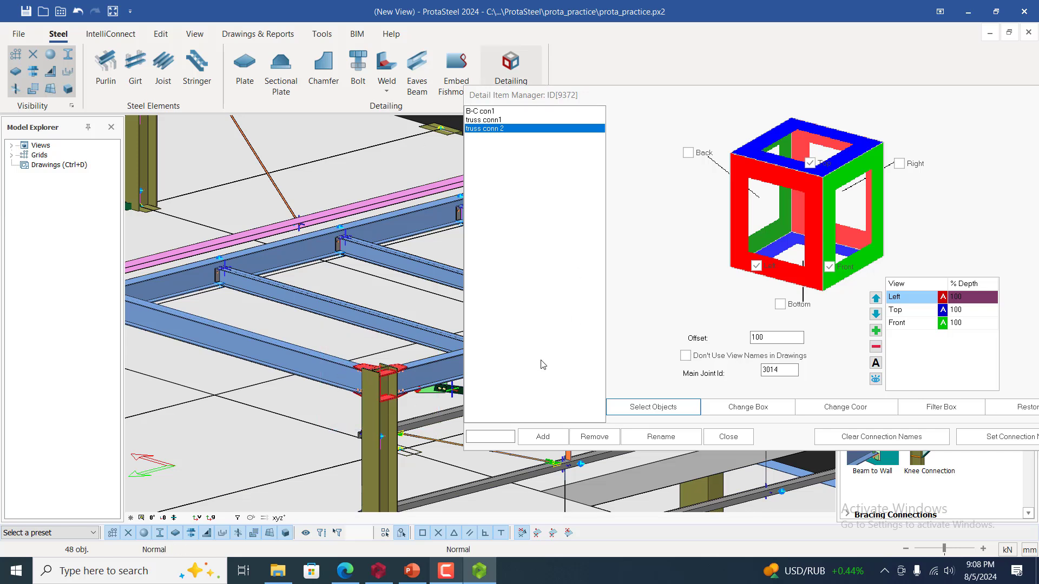
click(491, 437)
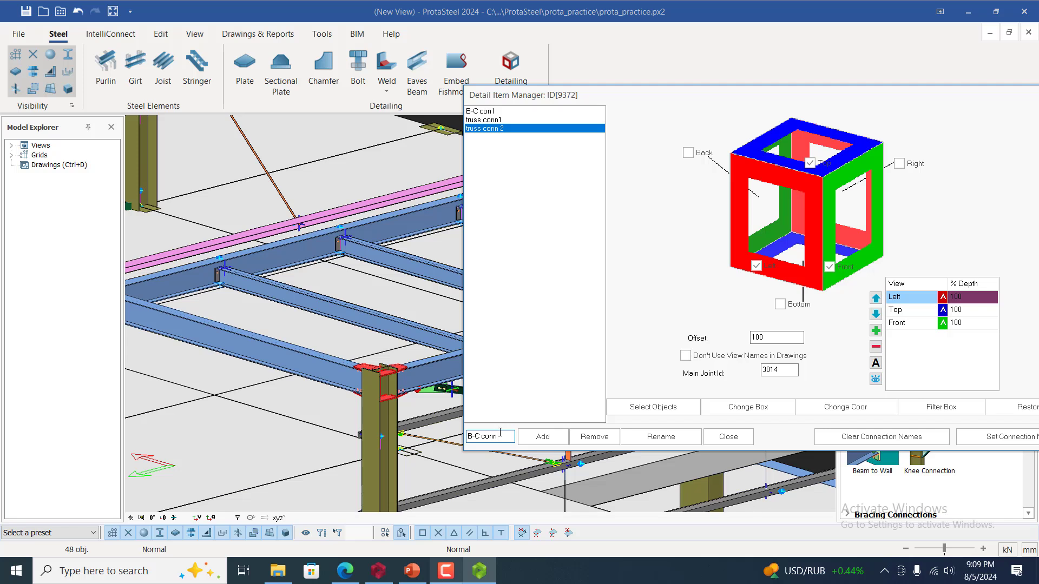
click(541, 436)
- Assign the corner column and the adjoining front beam as secondary objects of B-C conn 2 and generate its view box
click(647, 408)
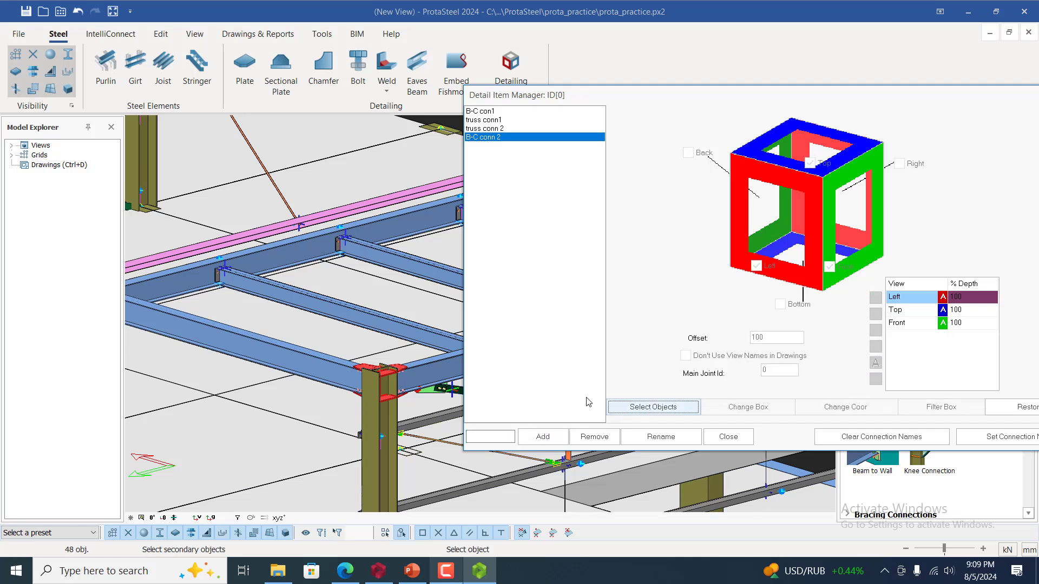
click(369, 417)
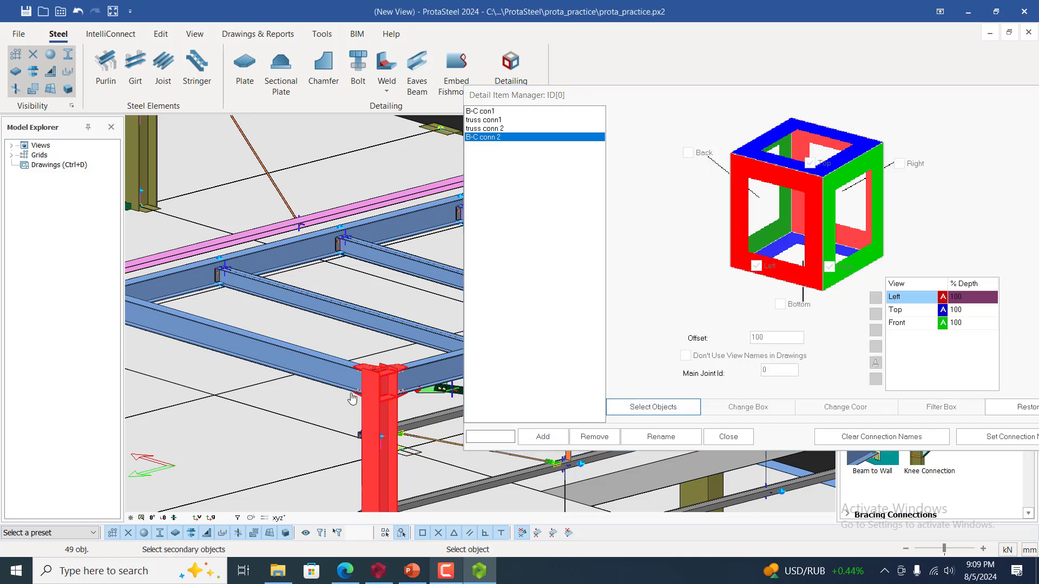
click(345, 388)
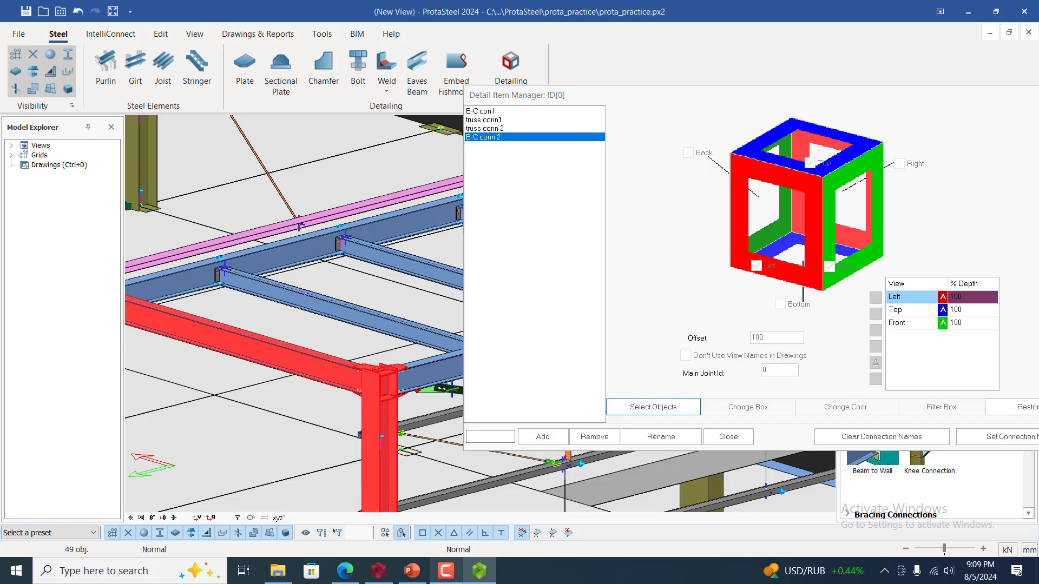
right_click(345, 388)
scroll(341, 376, down, 6)
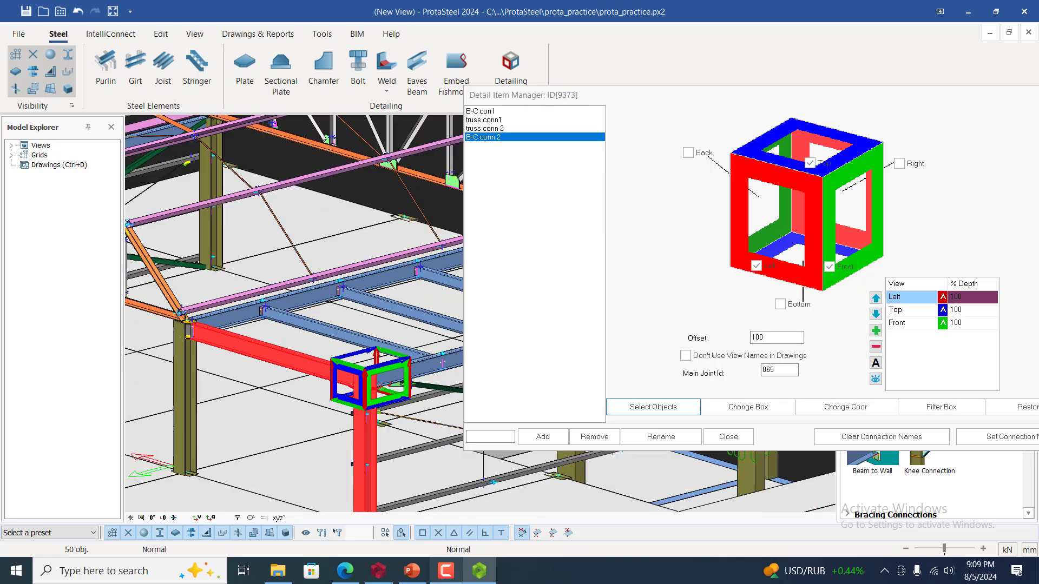
click(408, 204)
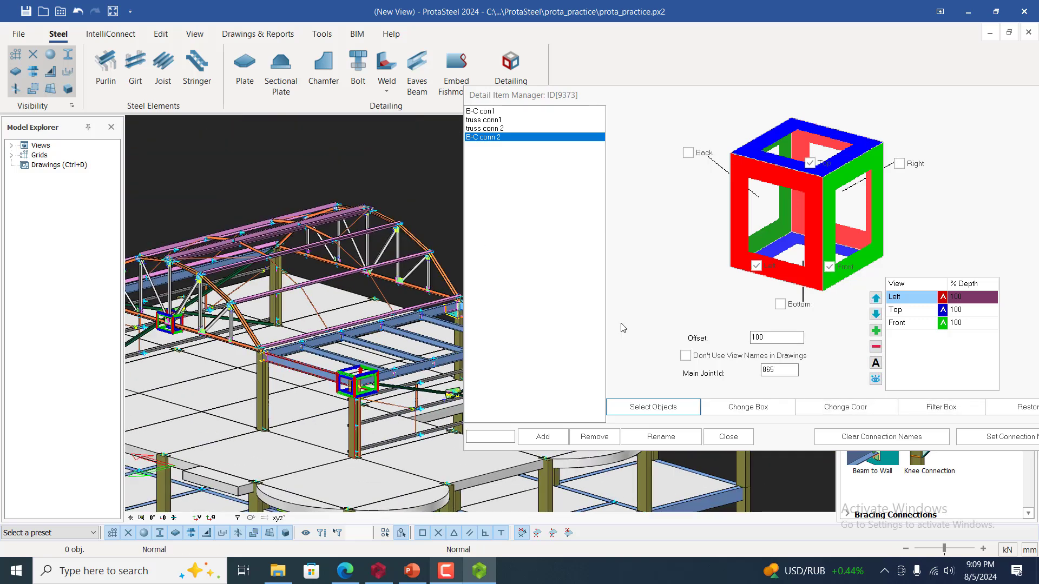
- Close the Detail Item Manager
click(727, 441)
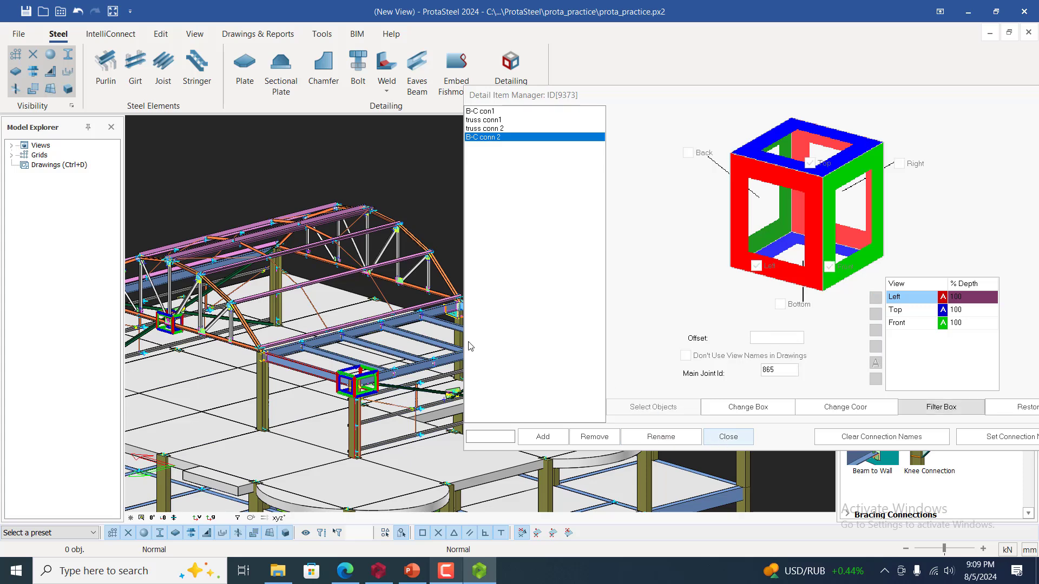
click(726, 437)
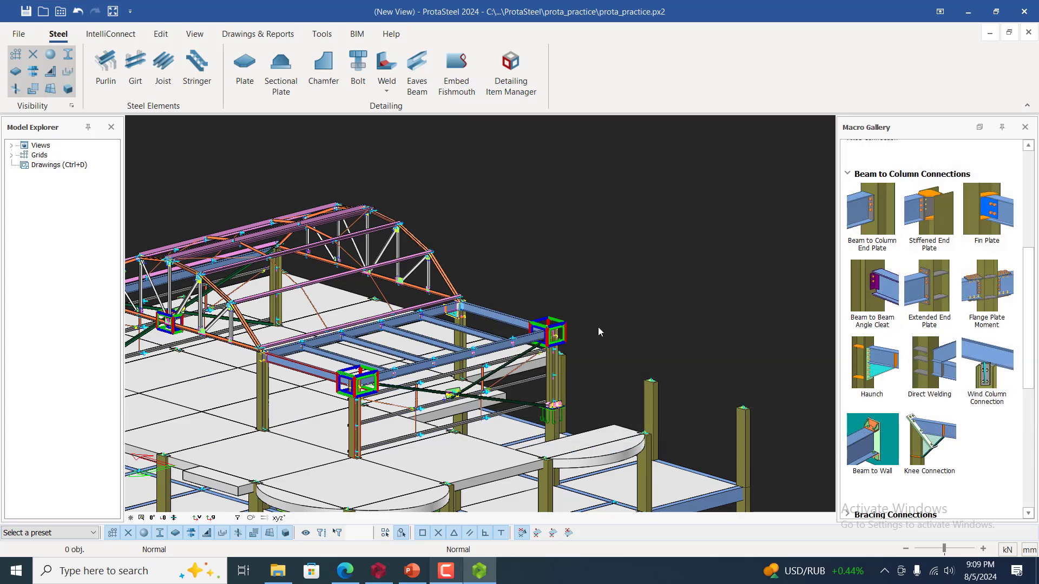
scroll(599, 327, down, 3)
scroll(331, 379, up, 2)
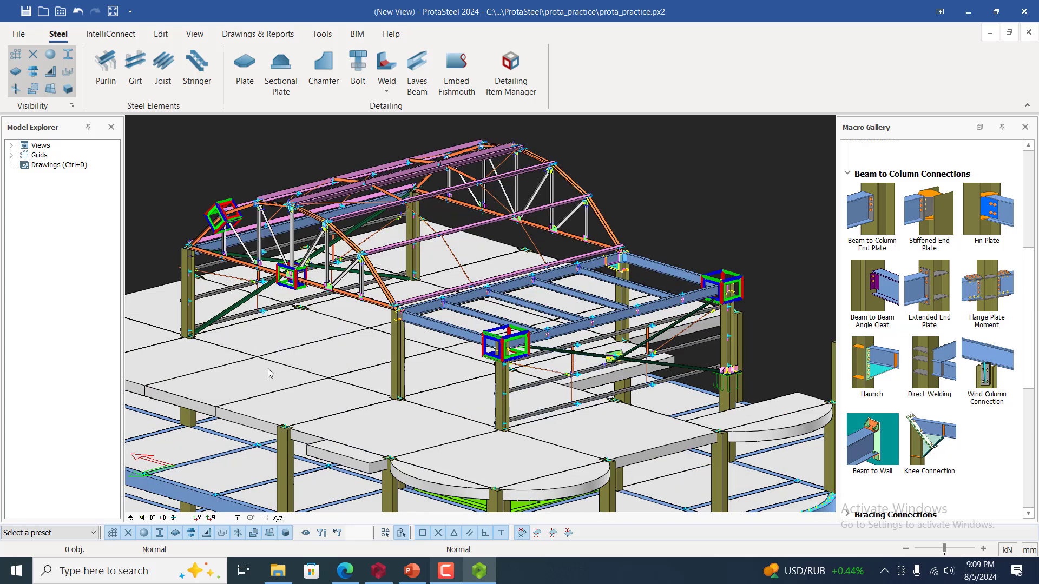
- Expand the model's grid list and select its grid entry to check it against the roof frame
click(11, 155)
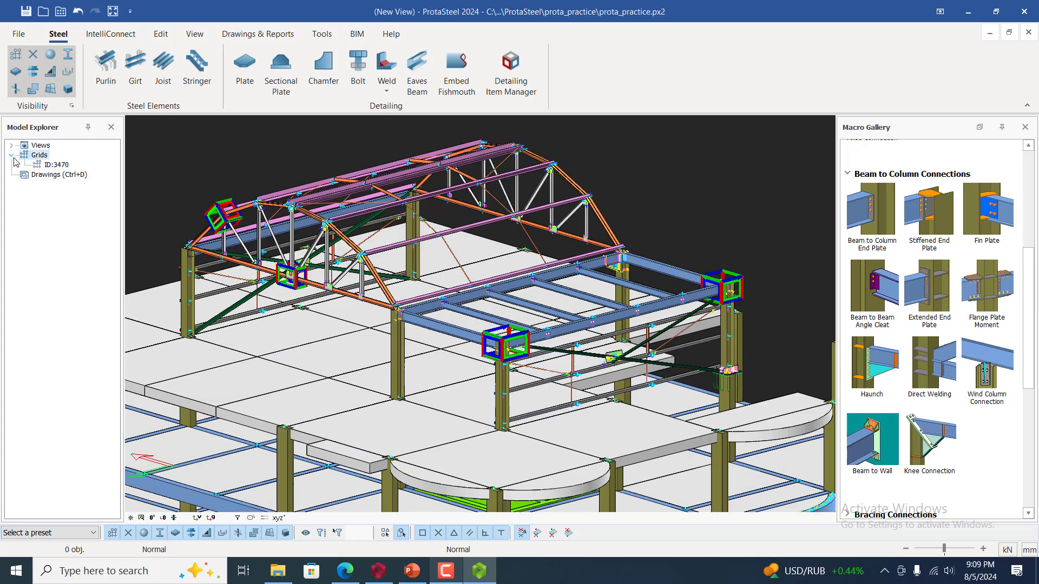
click(59, 165)
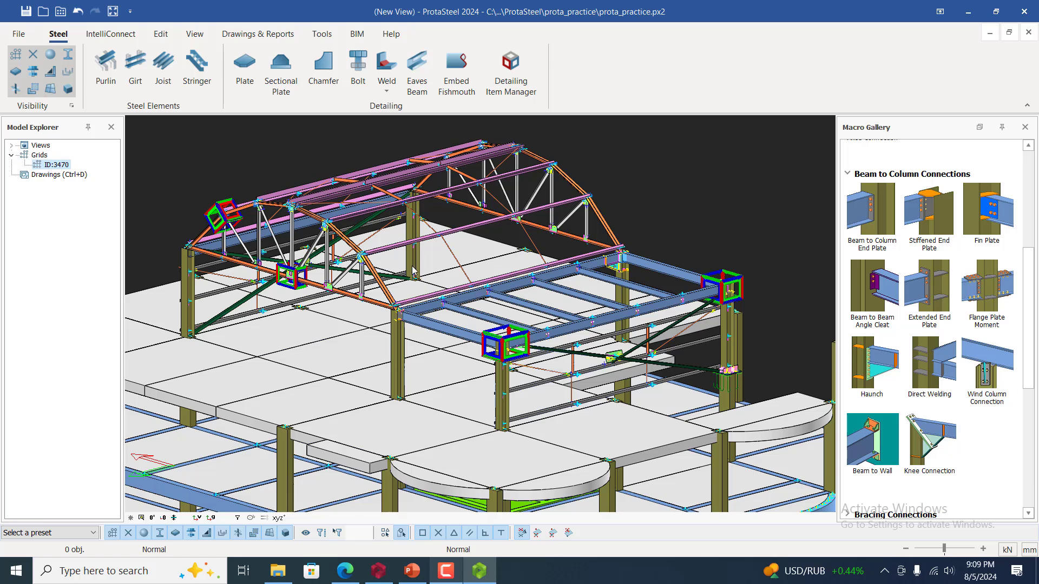
scroll(512, 276, down, 5)
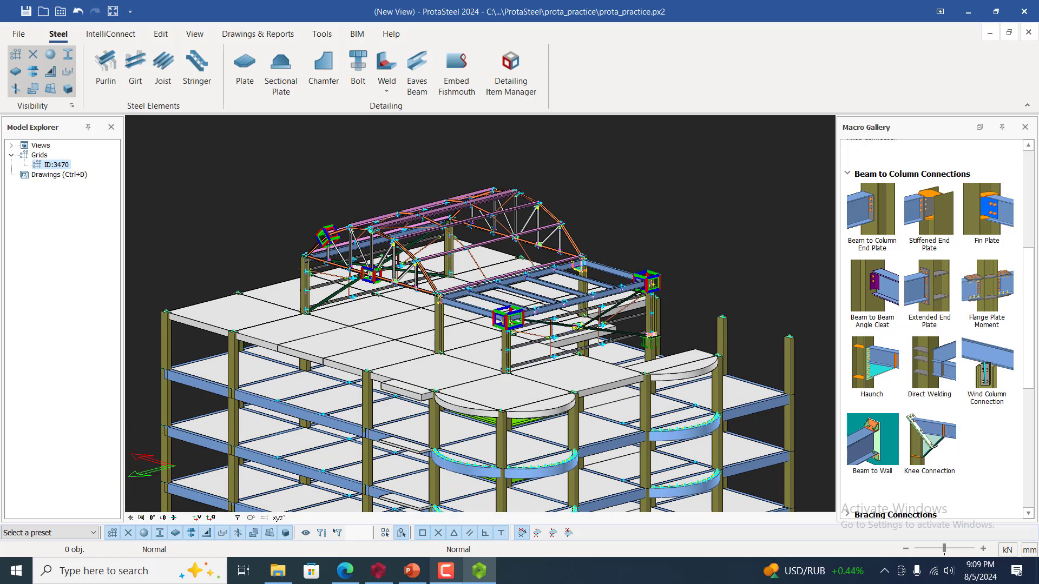
scroll(519, 325, up, 2)
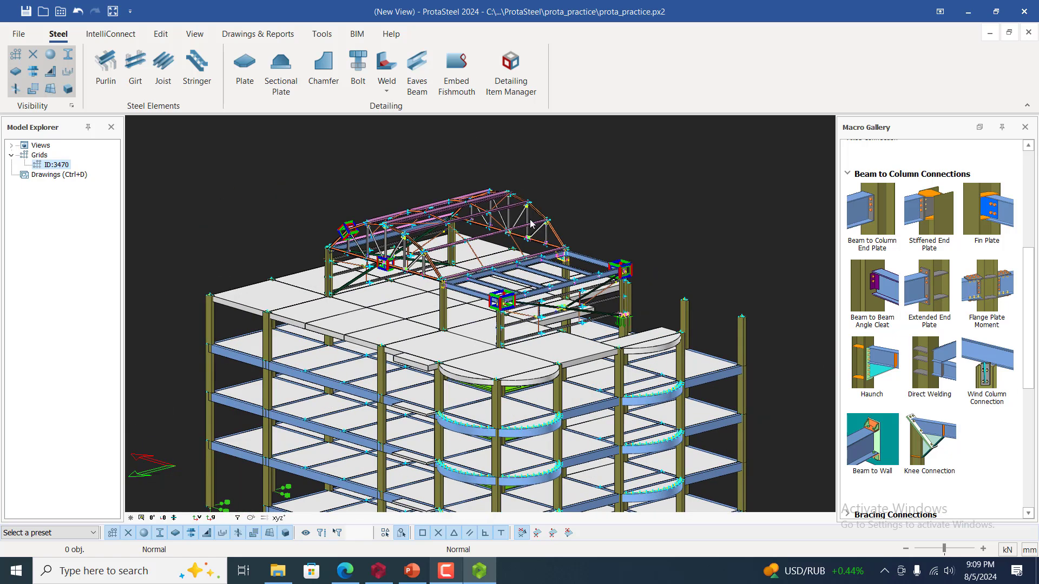
- Try to create a two-point section view from the front corner column's base to the base of the truss's outer column
click(195, 35)
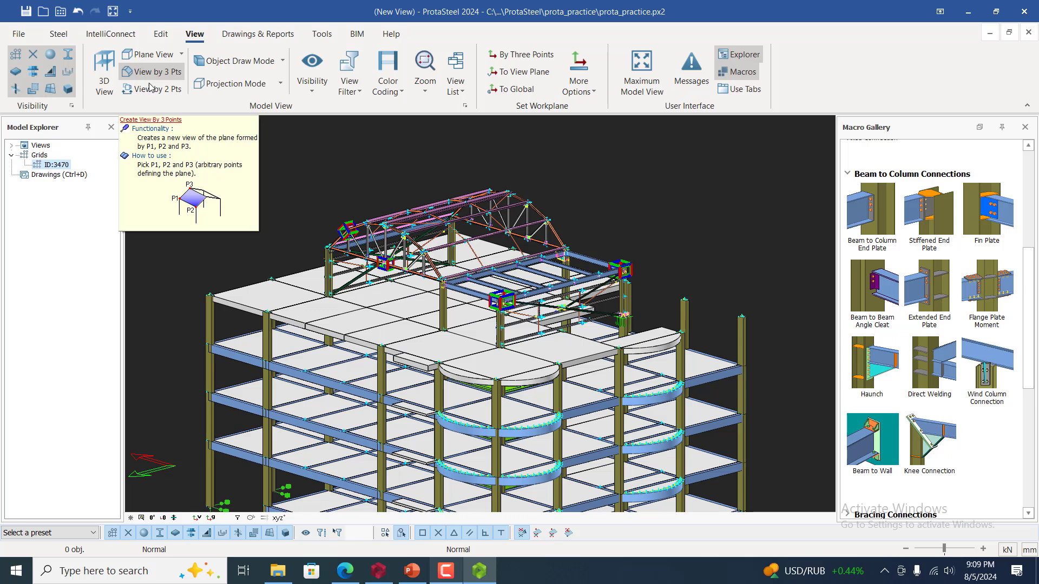
click(144, 90)
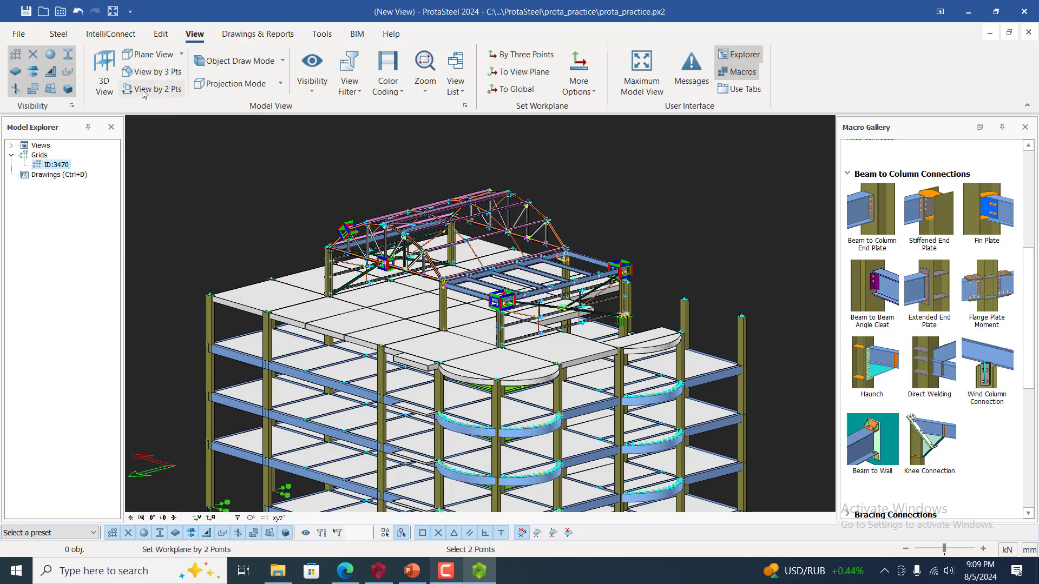
scroll(325, 302, up, 1)
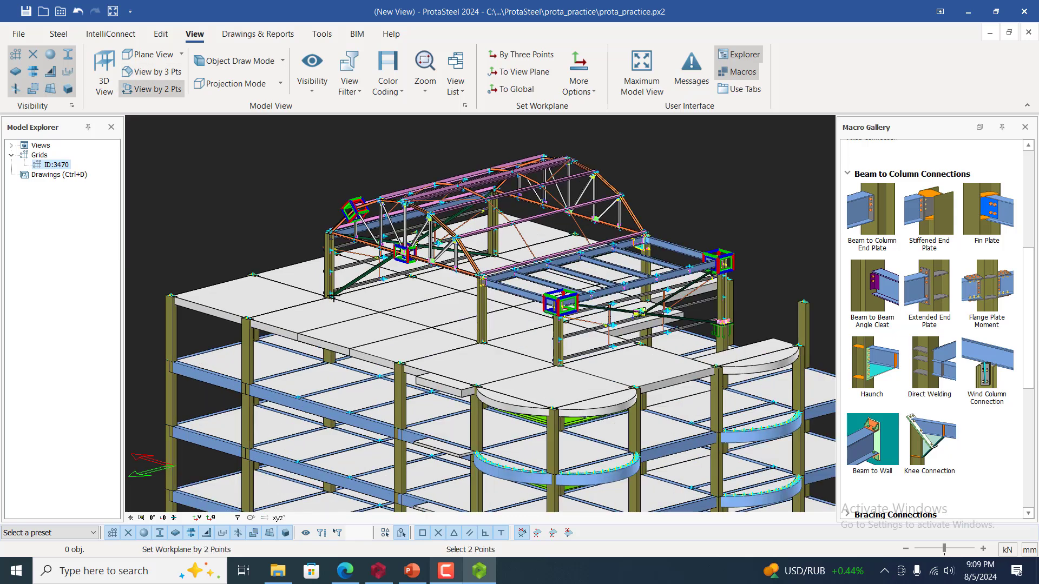
scroll(324, 302, up, 1)
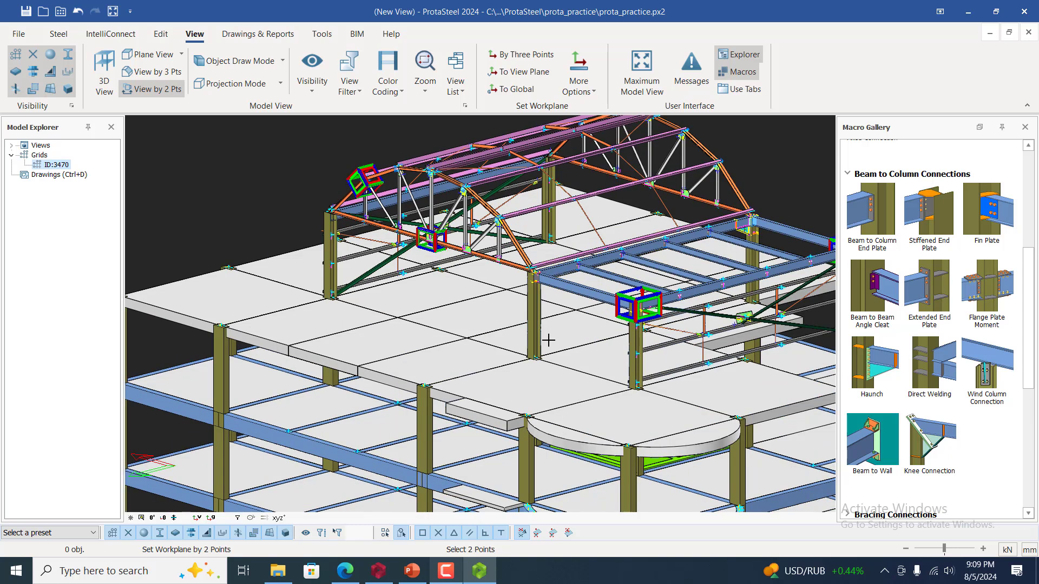
click(634, 390)
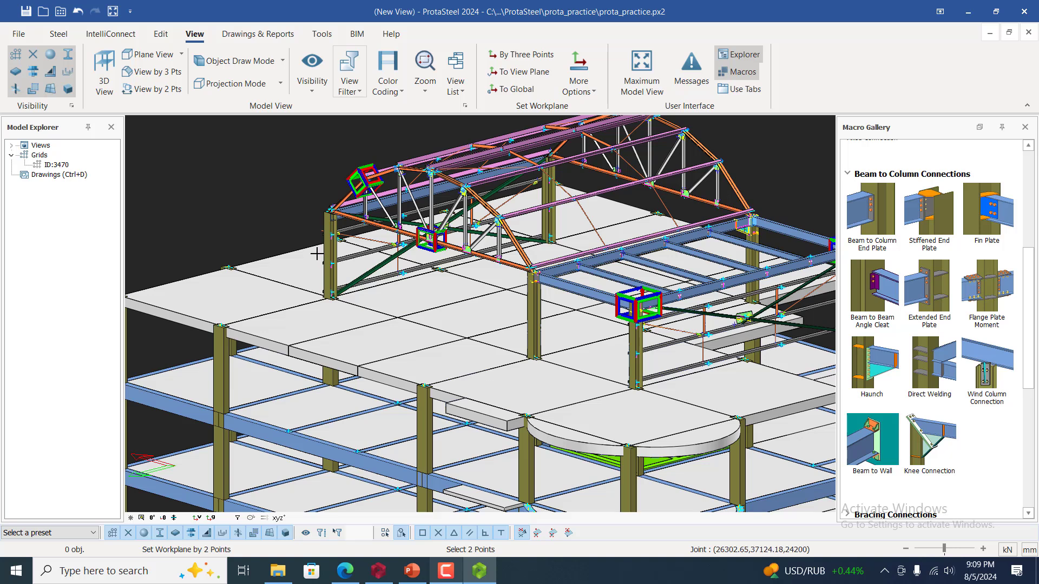
click(333, 298)
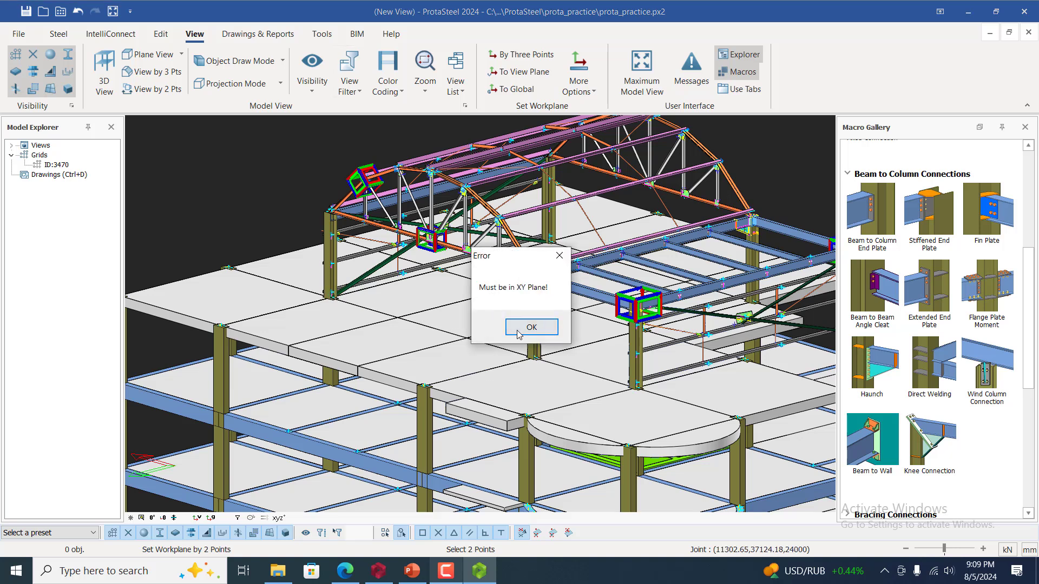
click(529, 327)
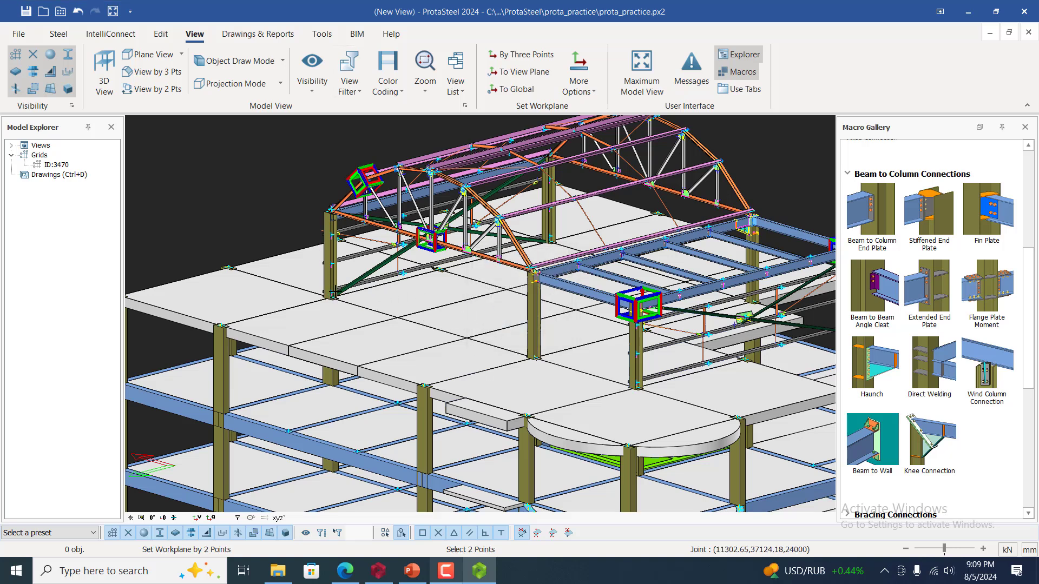
scroll(328, 293, up, 1)
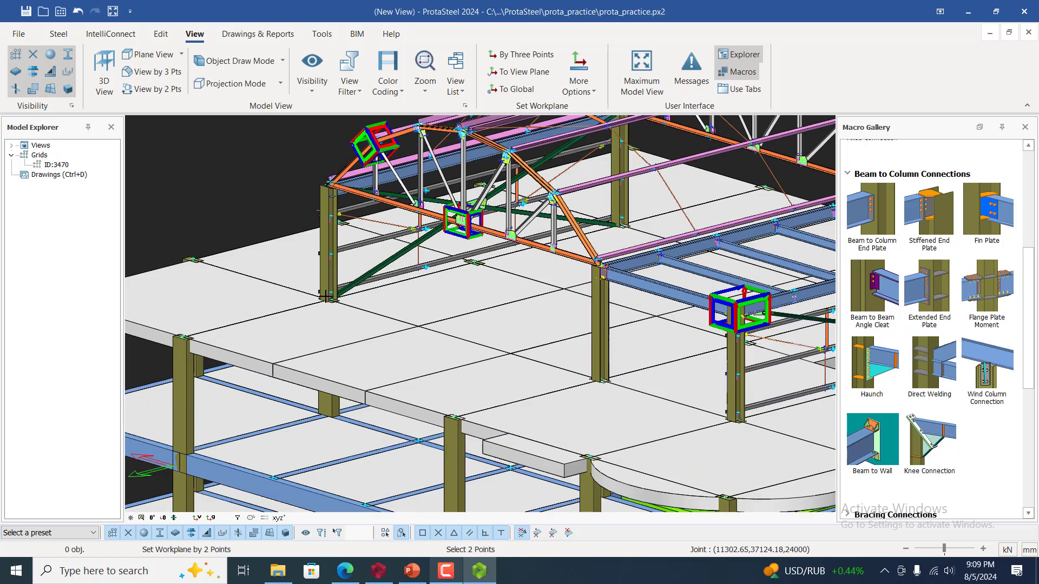
scroll(325, 295, up, 1)
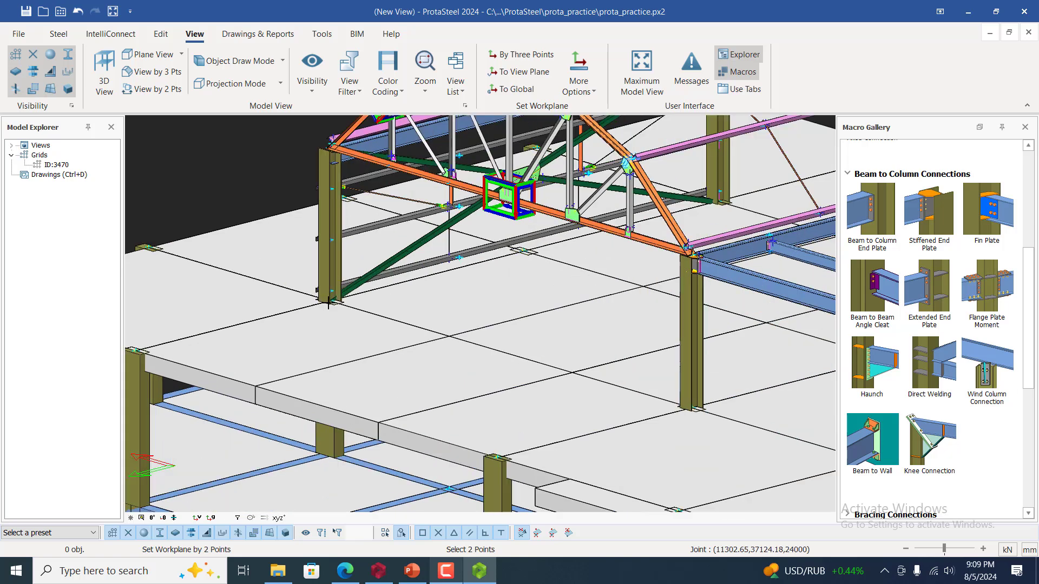
scroll(328, 301, up, 1)
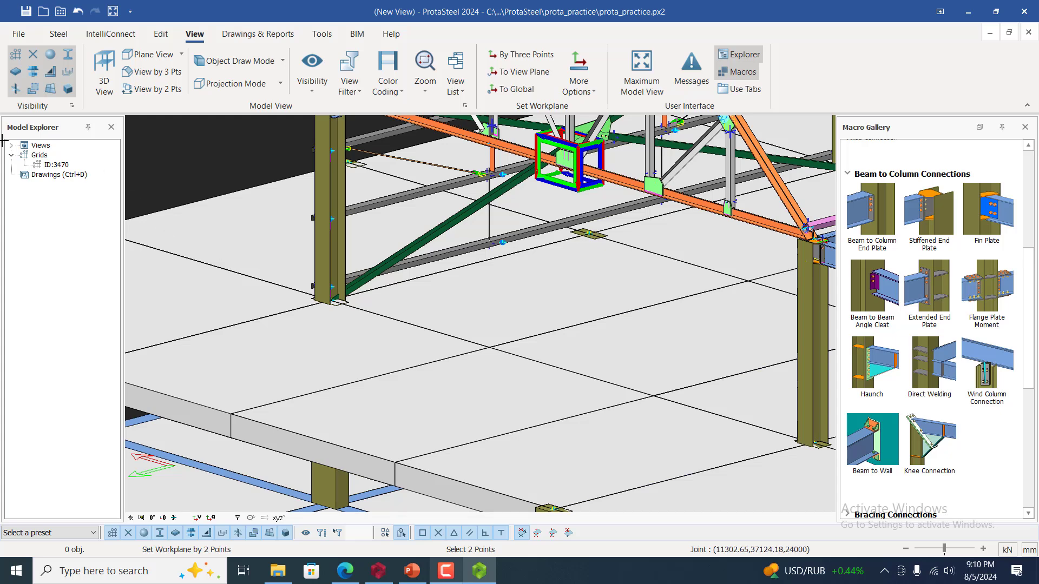
scroll(432, 285, down, 1)
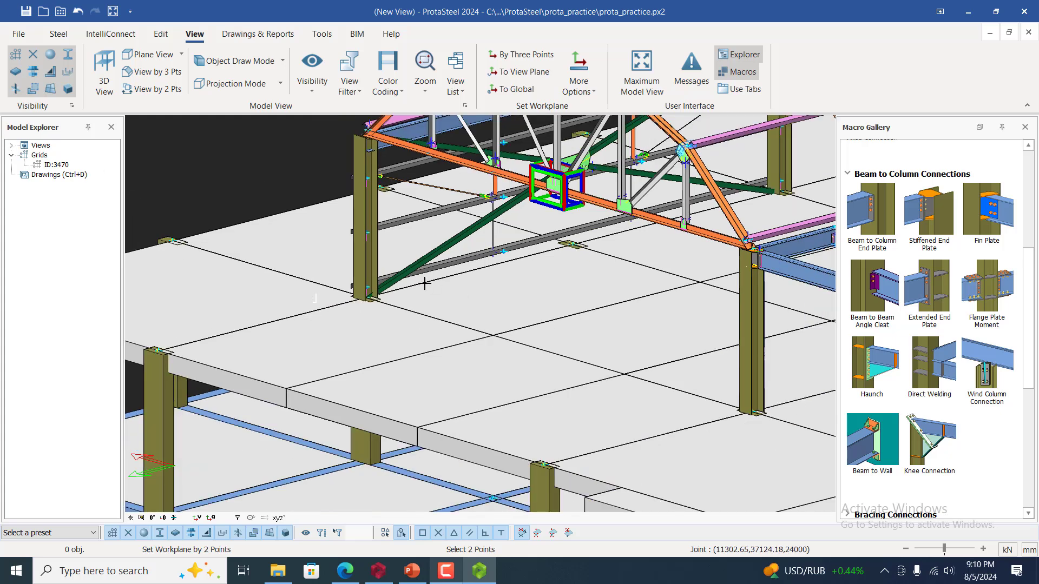
scroll(404, 306, down, 1)
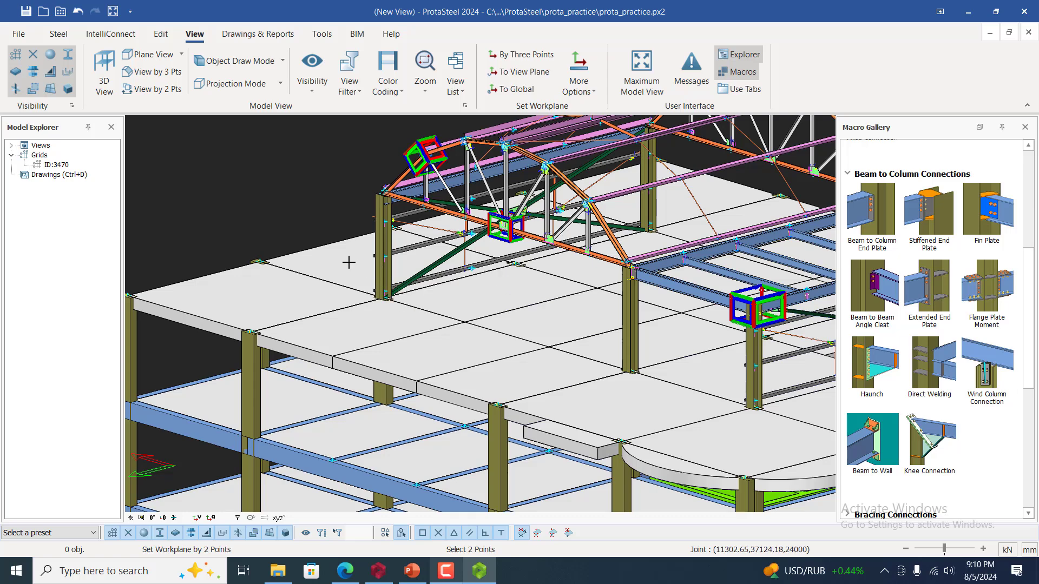
ctrl+middle_drag(374, 268, 542, 368)
key(Escape)
- Create a two-point section view from the base of the truss's outer column to the base of the front corner column
scroll(660, 437, up, 3)
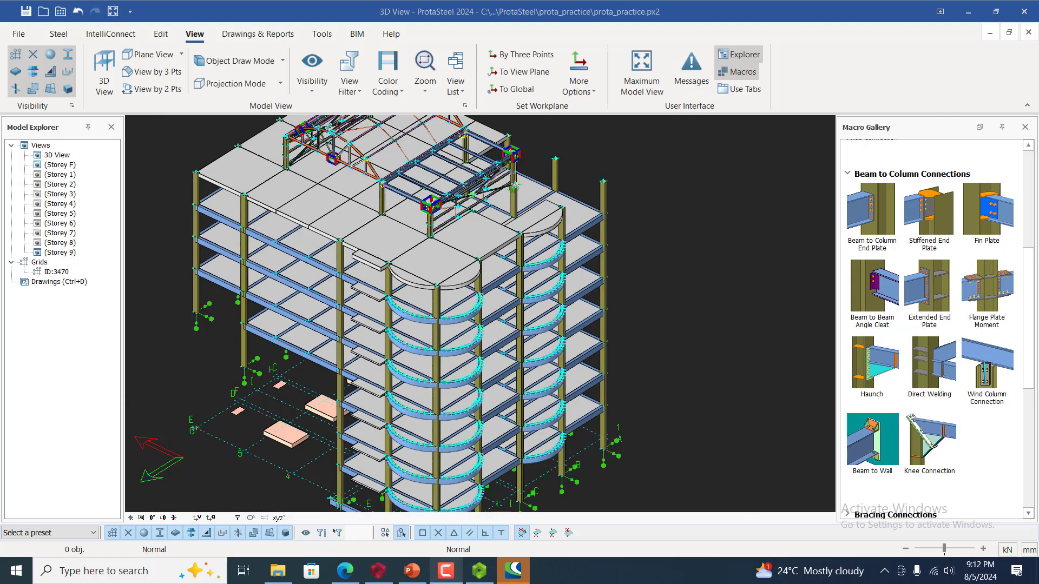
scroll(416, 169, down, 3)
scroll(401, 143, up, 4)
scroll(401, 143, up, 2)
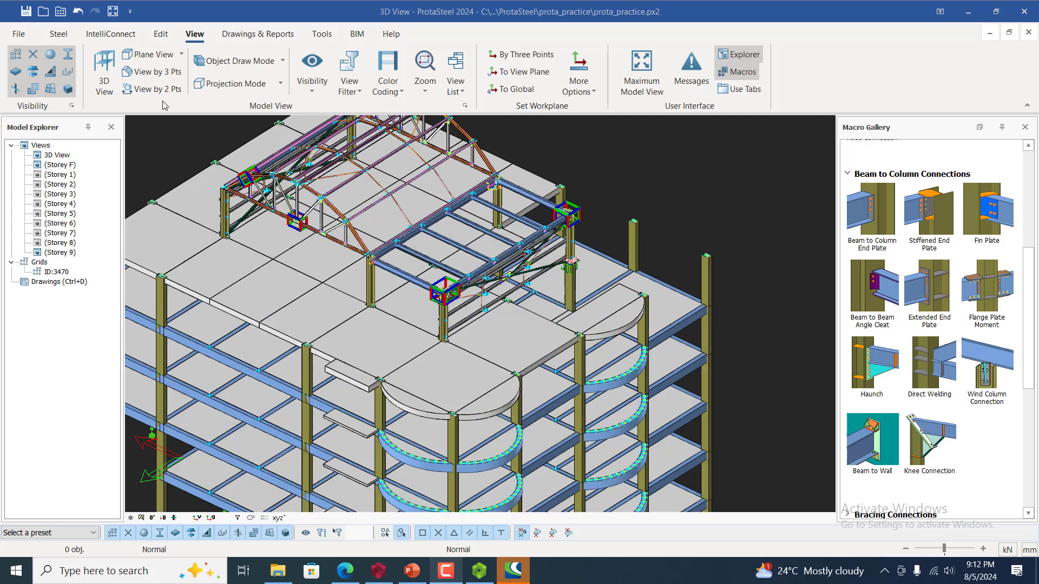
click(150, 89)
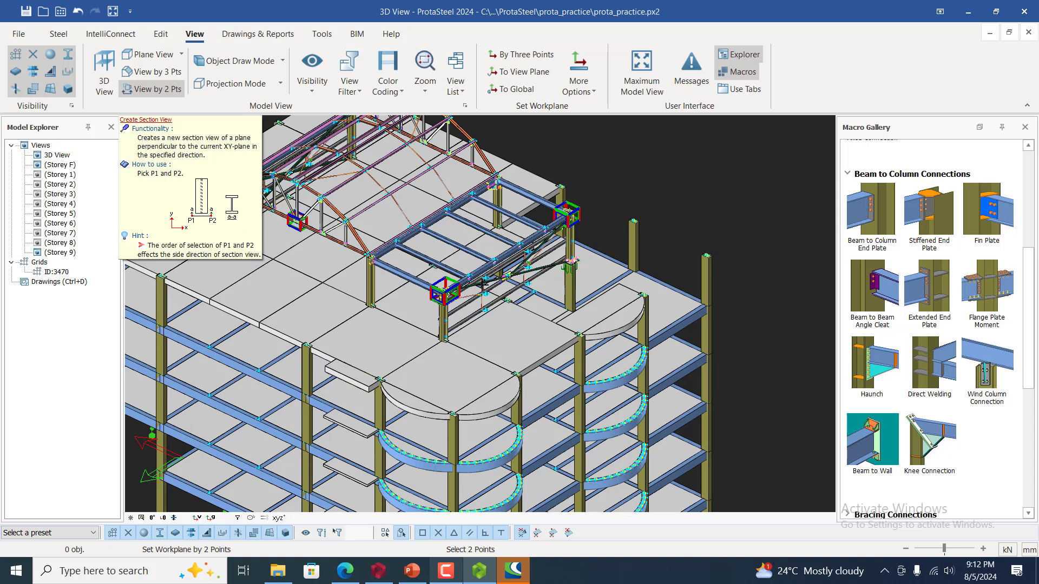
scroll(448, 317, down, 1)
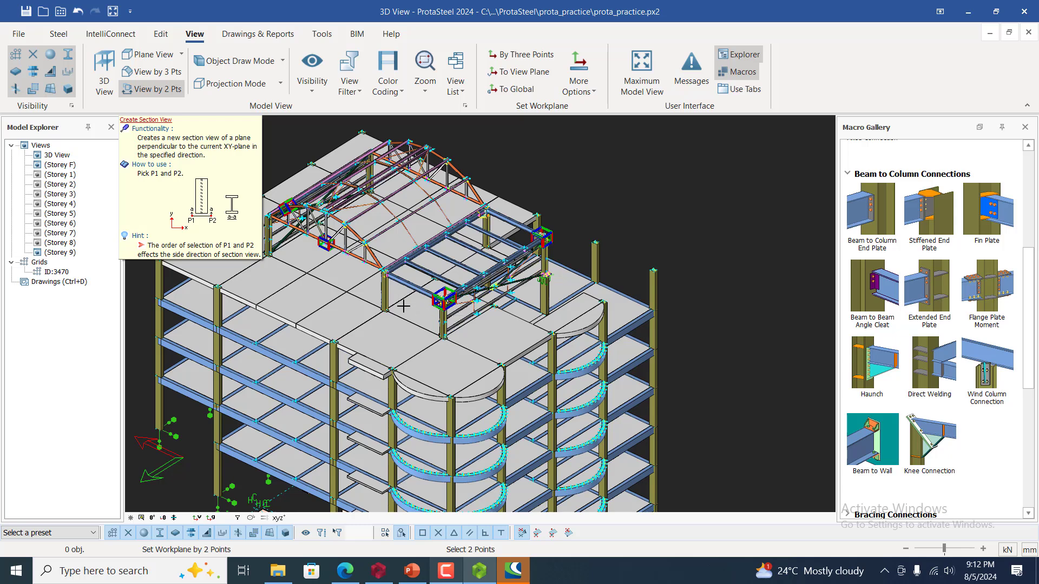
scroll(272, 251, up, 1)
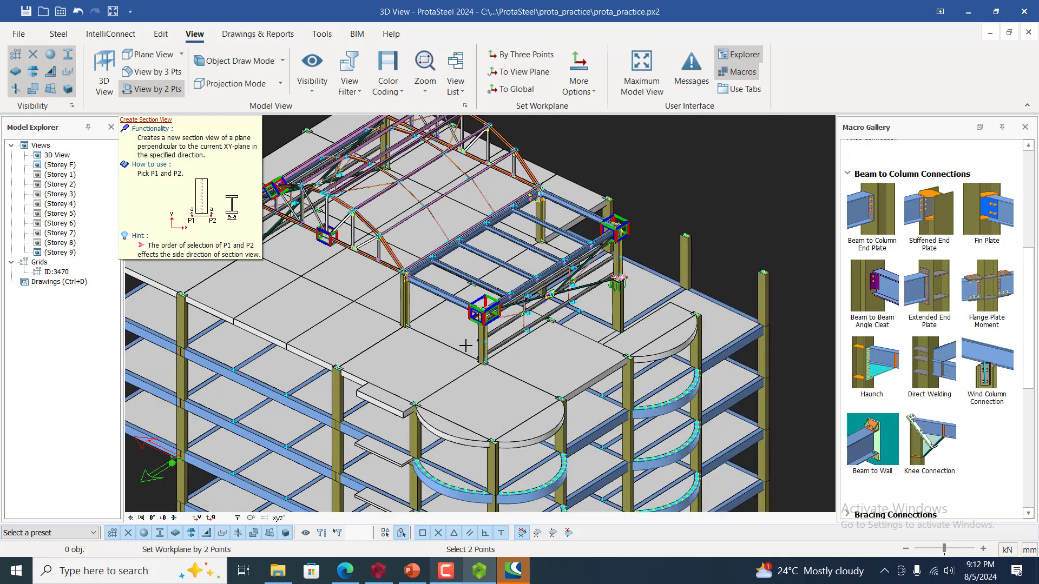
scroll(483, 374, up, 1)
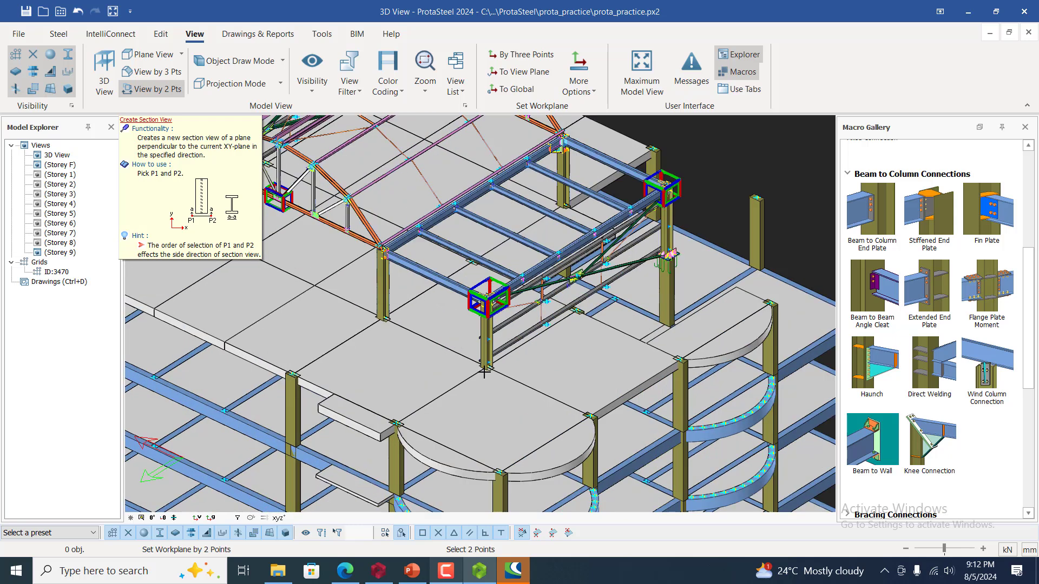
scroll(485, 372, up, 1)
scroll(489, 366, up, 1)
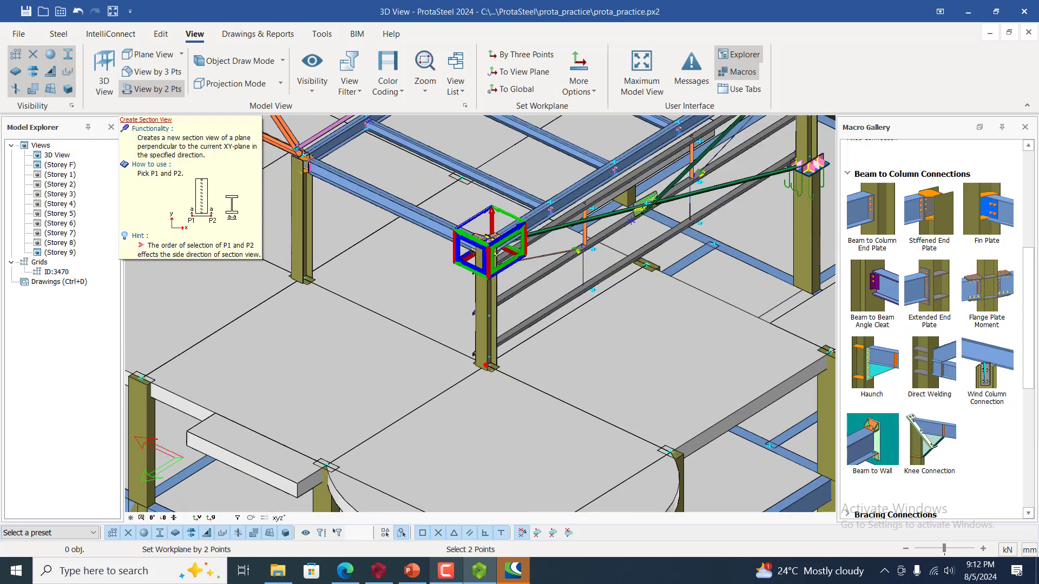
scroll(600, 385, down, 1)
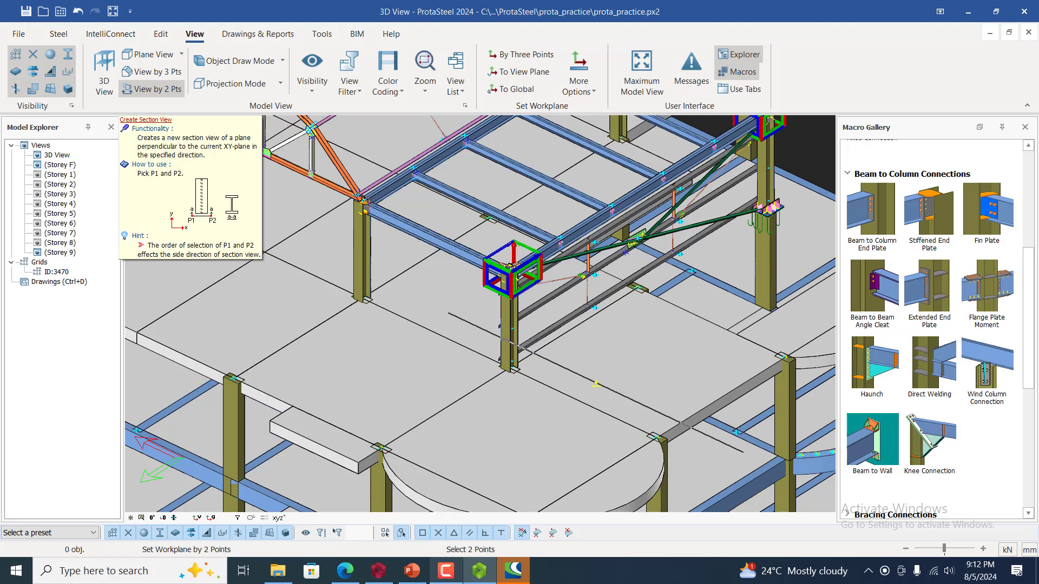
scroll(596, 384, down, 1)
scroll(695, 359, down, 1)
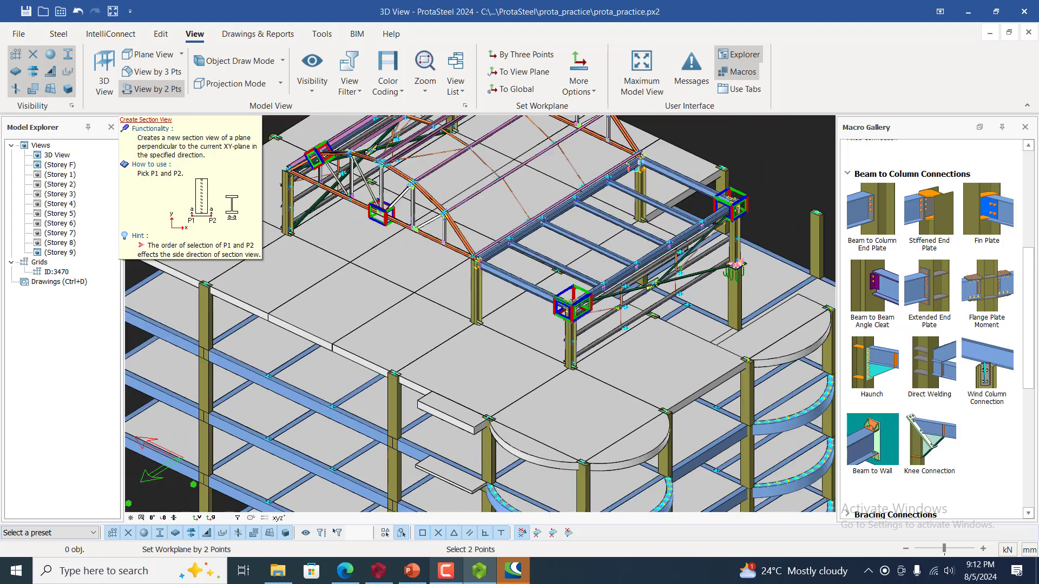
scroll(325, 255, down, 1)
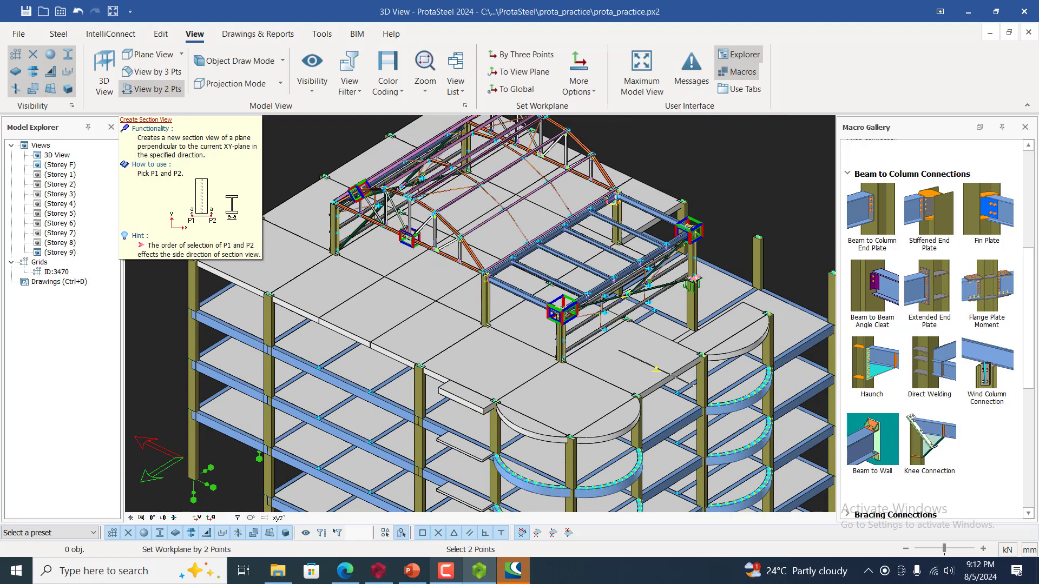
scroll(327, 254, down, 1)
scroll(324, 252, down, 1)
scroll(324, 251, down, 1)
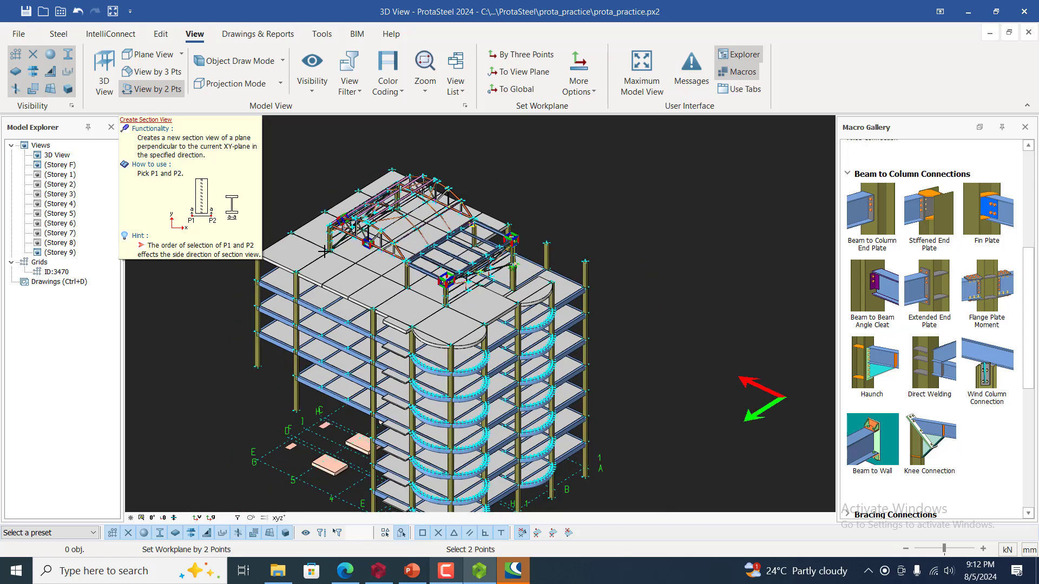
scroll(324, 251, up, 1)
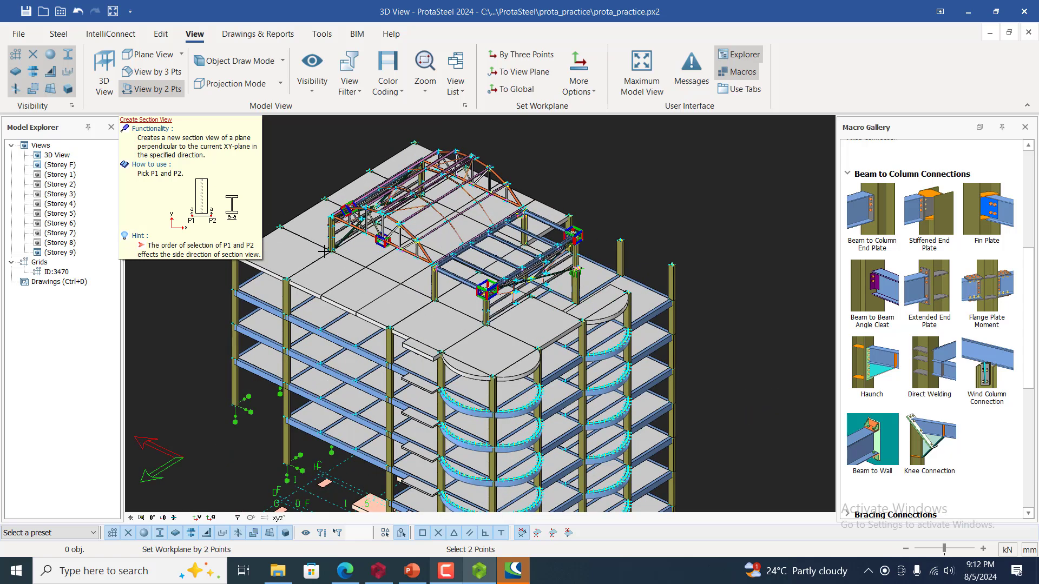
scroll(324, 252, up, 1)
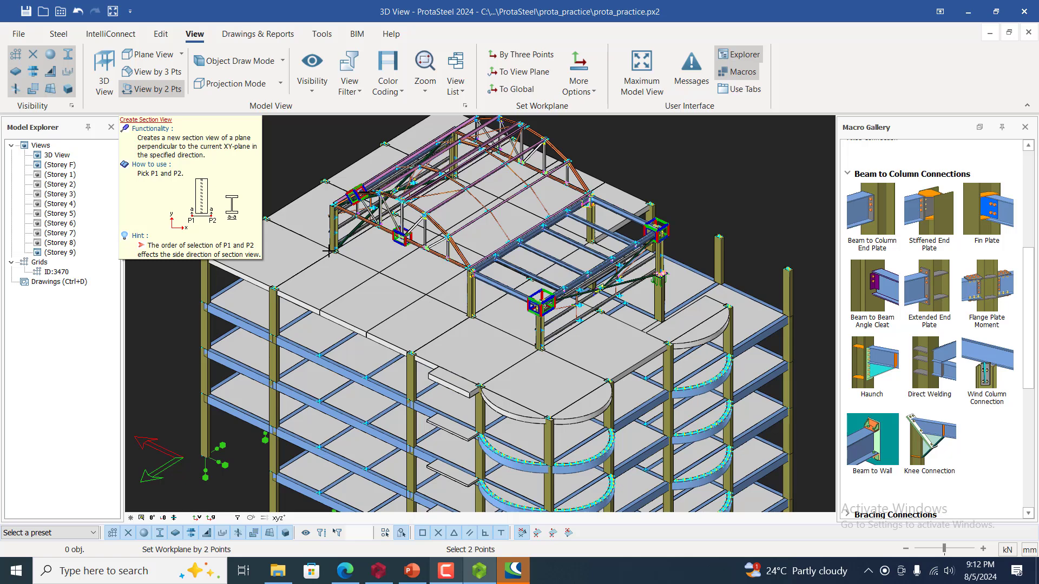
scroll(328, 249, up, 1)
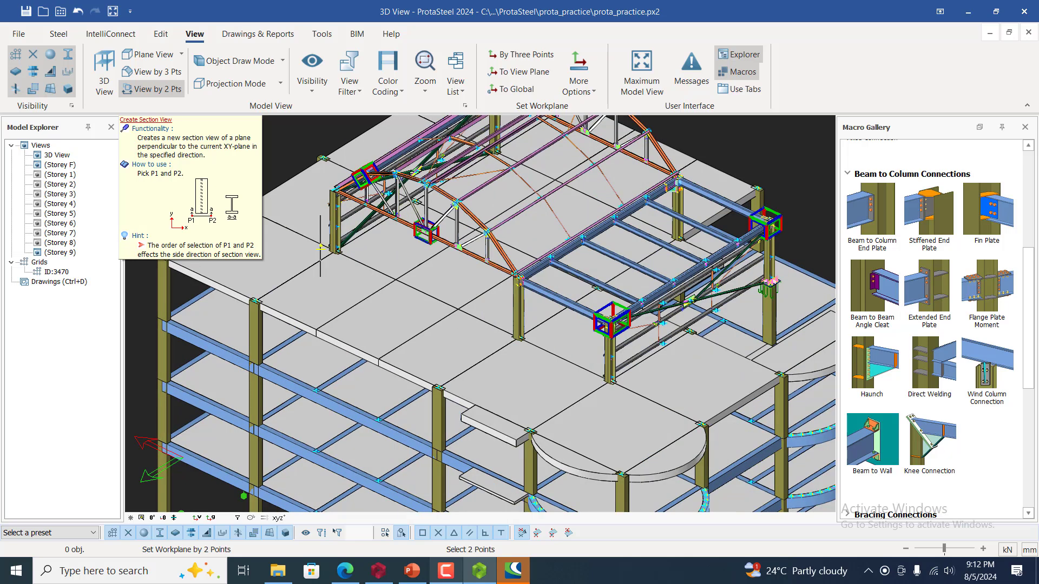
scroll(328, 250, up, 1)
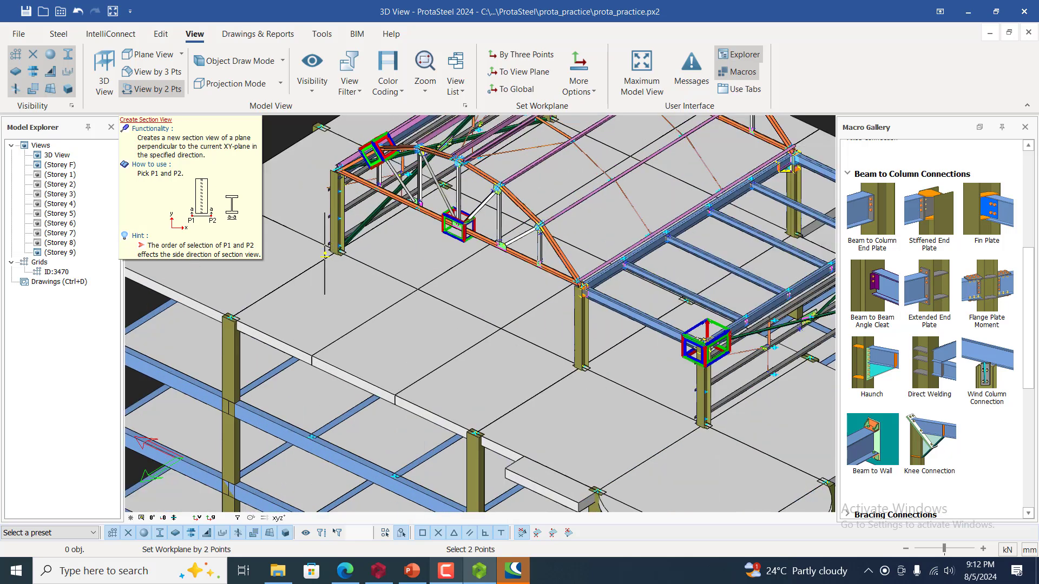
scroll(331, 251, up, 1)
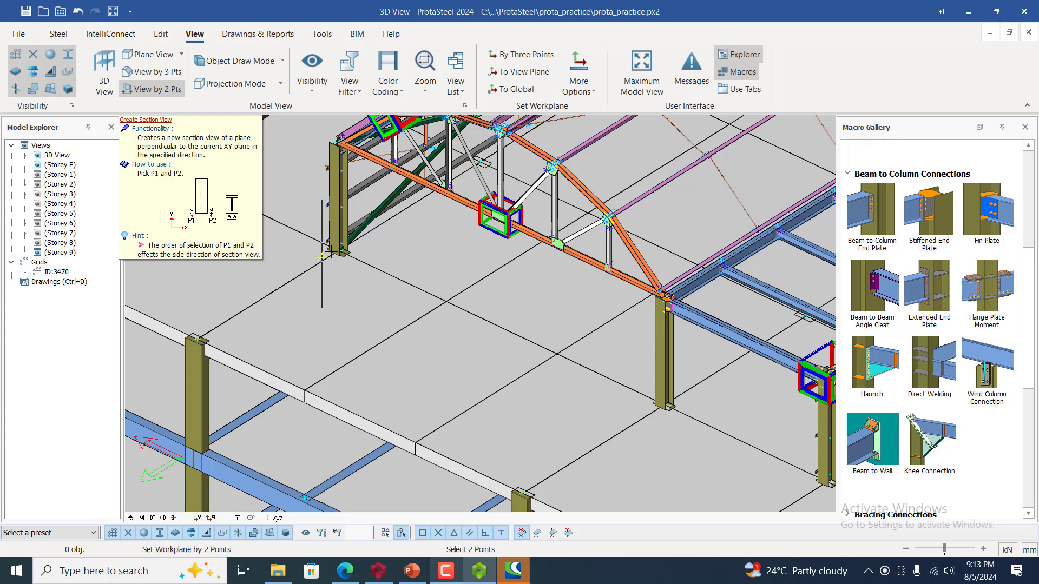
scroll(330, 252, up, 1)
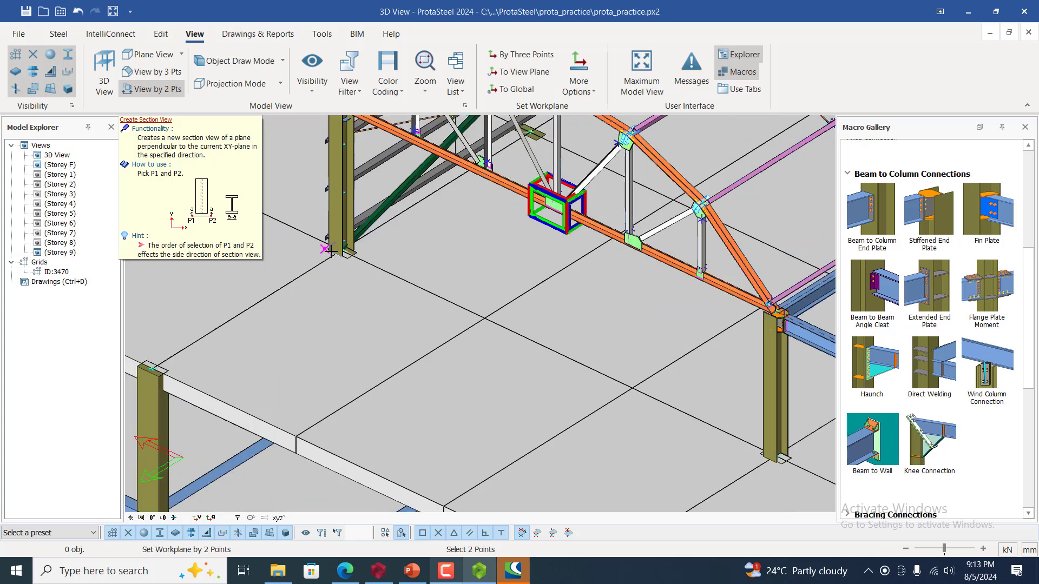
scroll(330, 251, up, 1)
scroll(330, 251, up, 1)
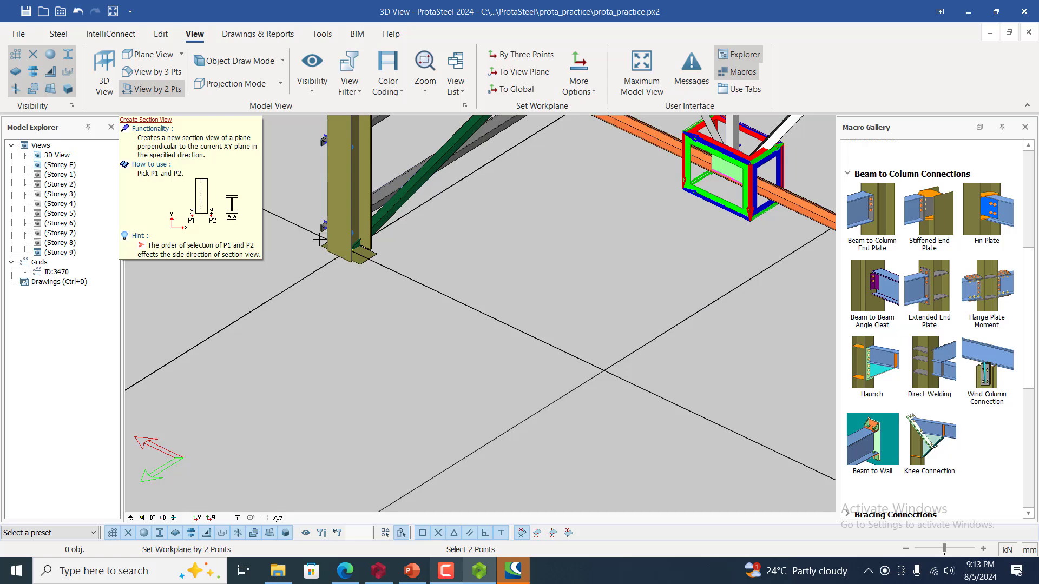
scroll(319, 239, down, 2)
scroll(320, 253, down, 1)
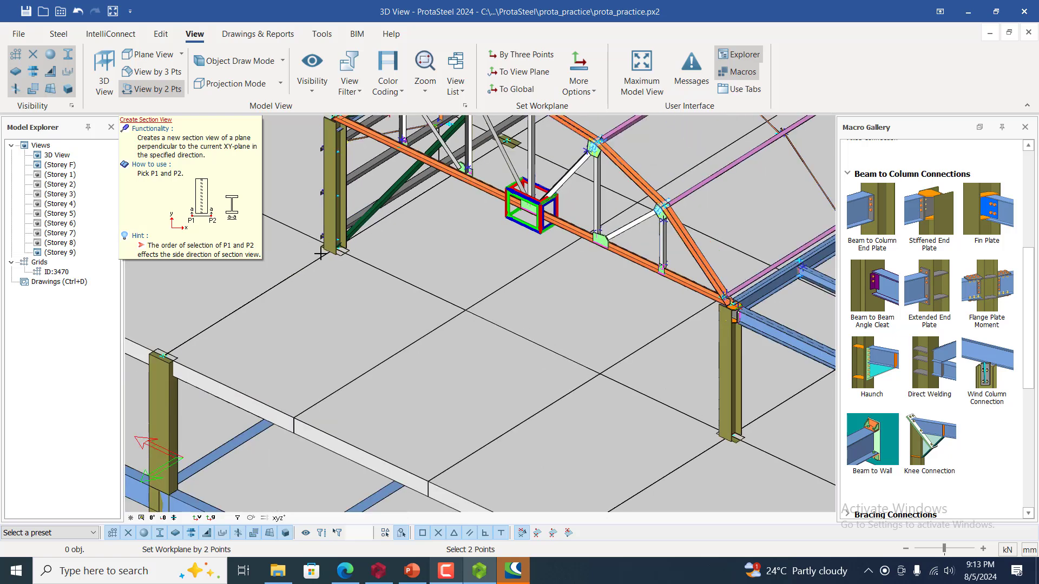
scroll(320, 253, down, 1)
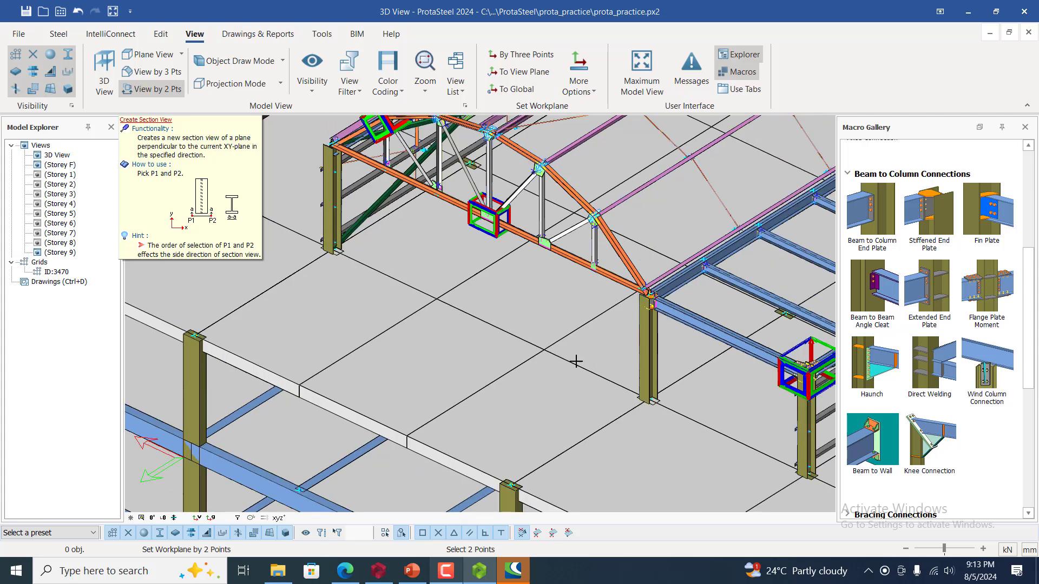
scroll(694, 415, down, 1)
scroll(770, 447, down, 2)
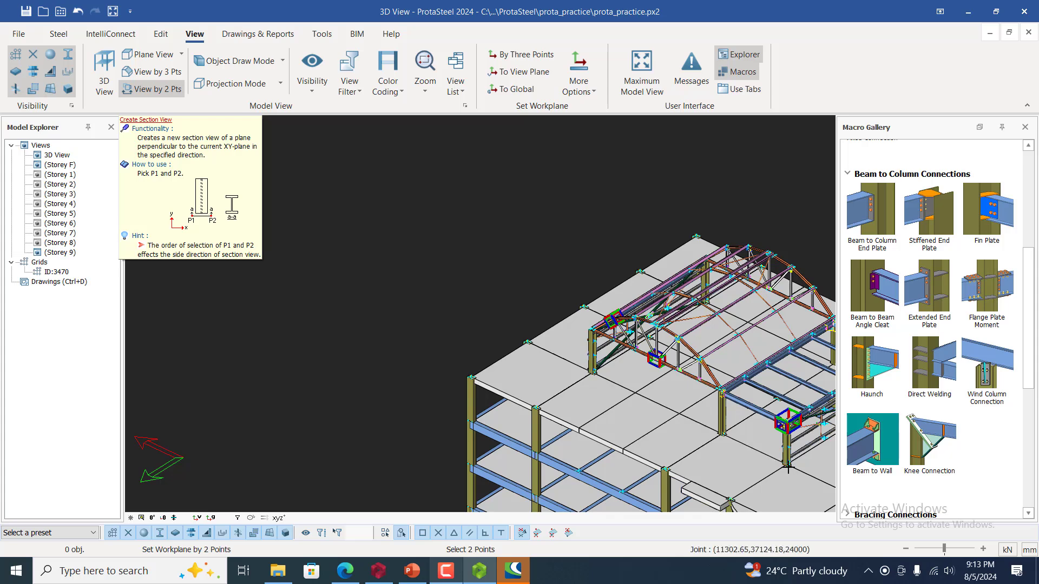
click(788, 468)
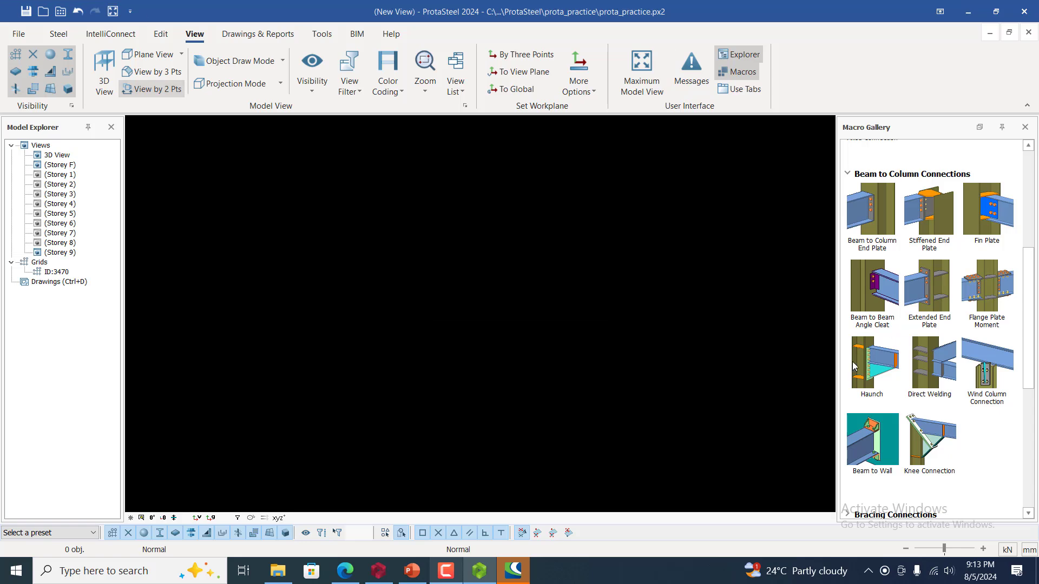
scroll(287, 241, down, 4)
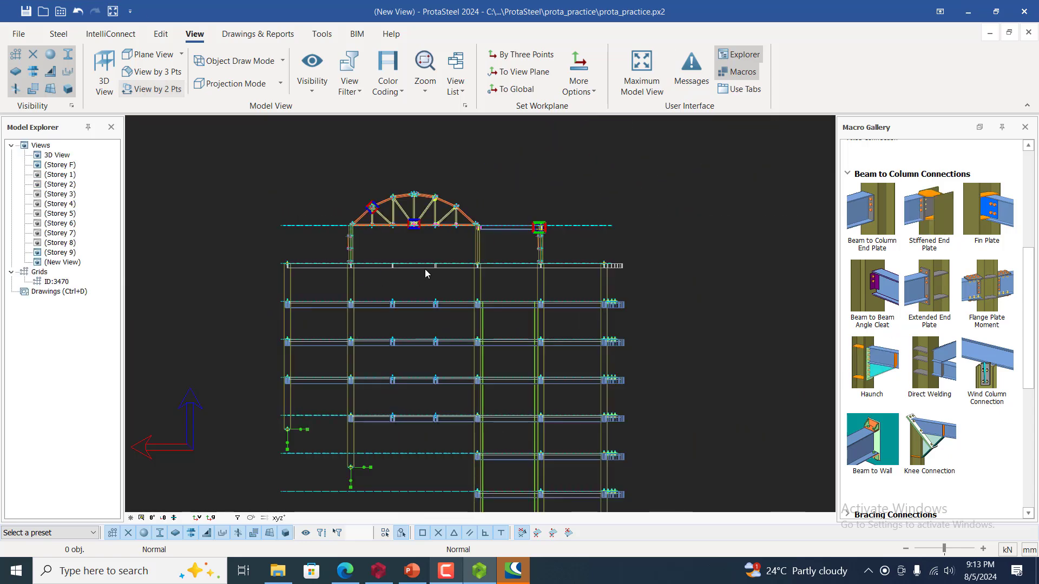
scroll(430, 259, up, 4)
scroll(447, 204, up, 2)
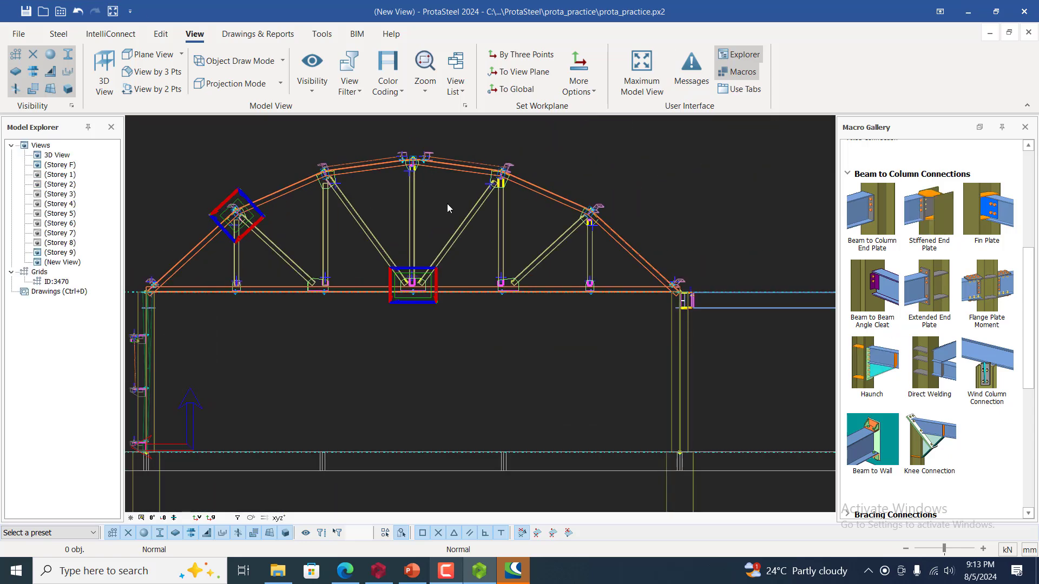
scroll(504, 237, up, 1)
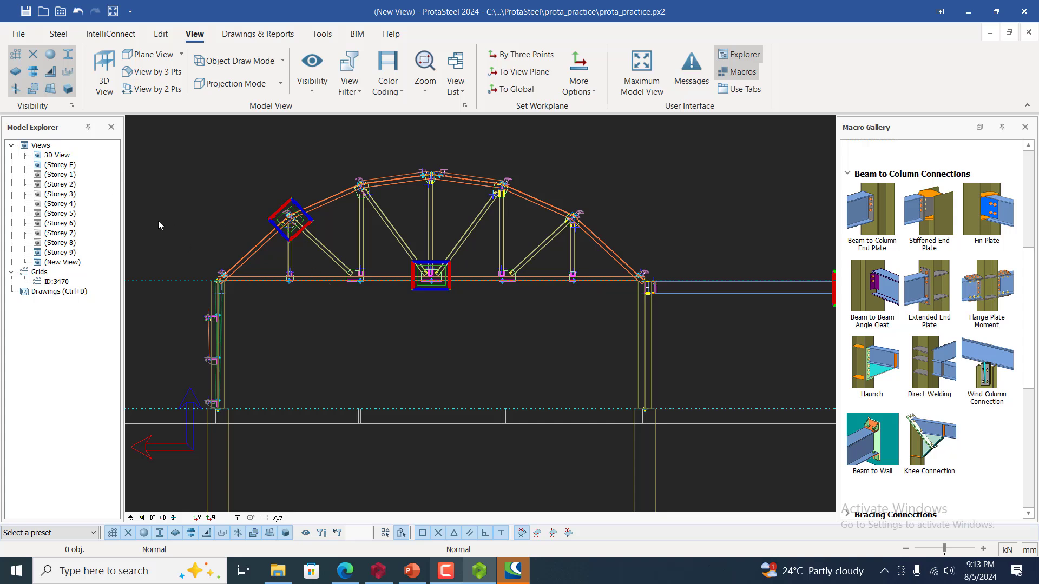
- Open the new section view's name for editing in the model's view list
right_click(62, 262)
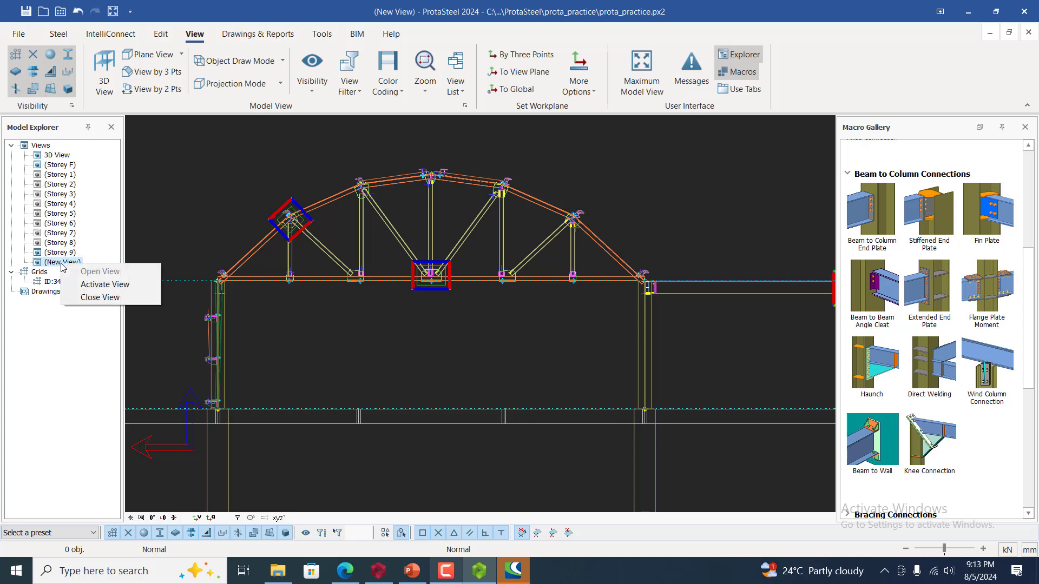
click(51, 265)
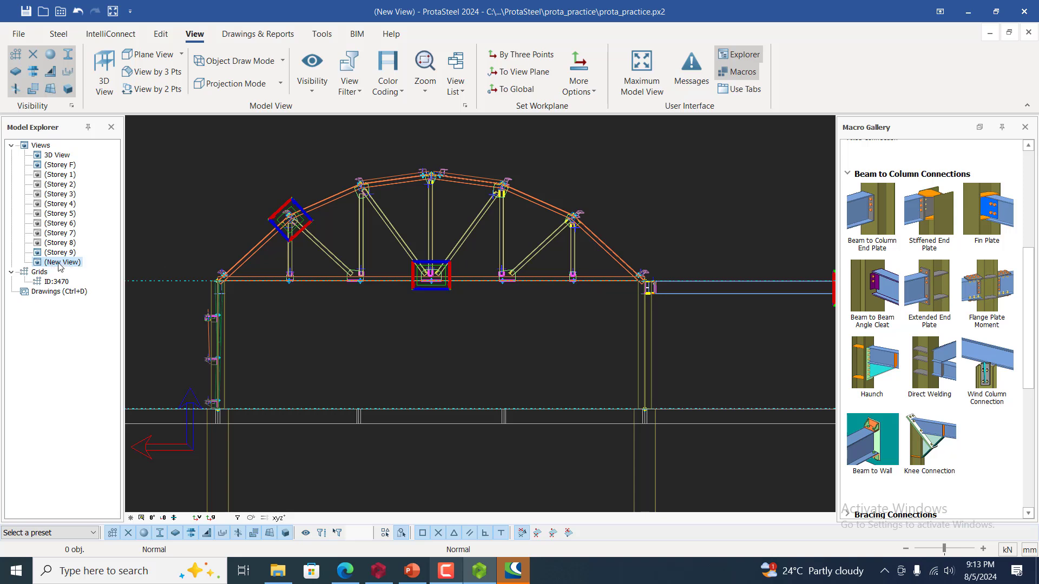
click(60, 264)
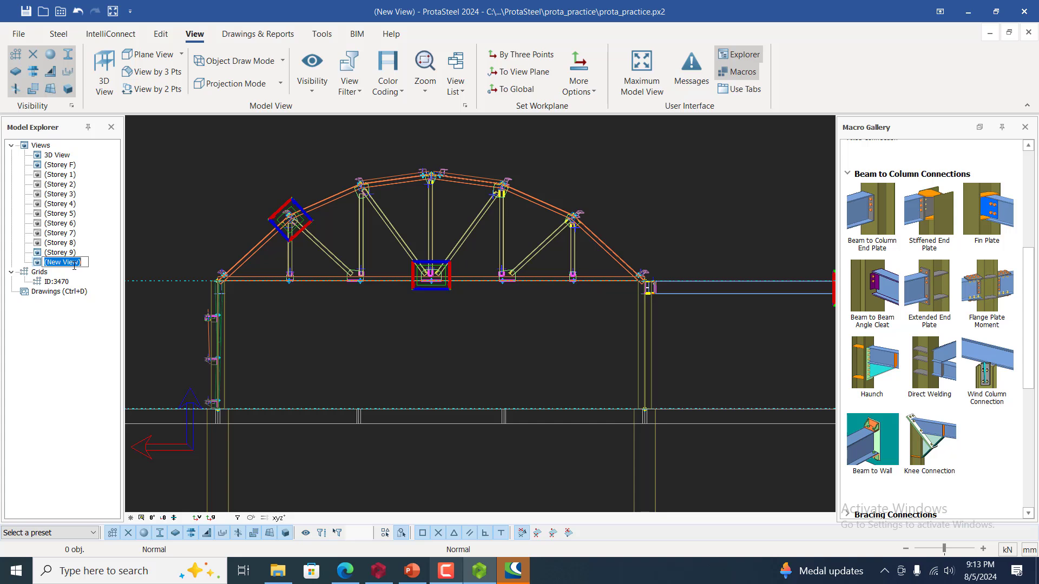
click(59, 176)
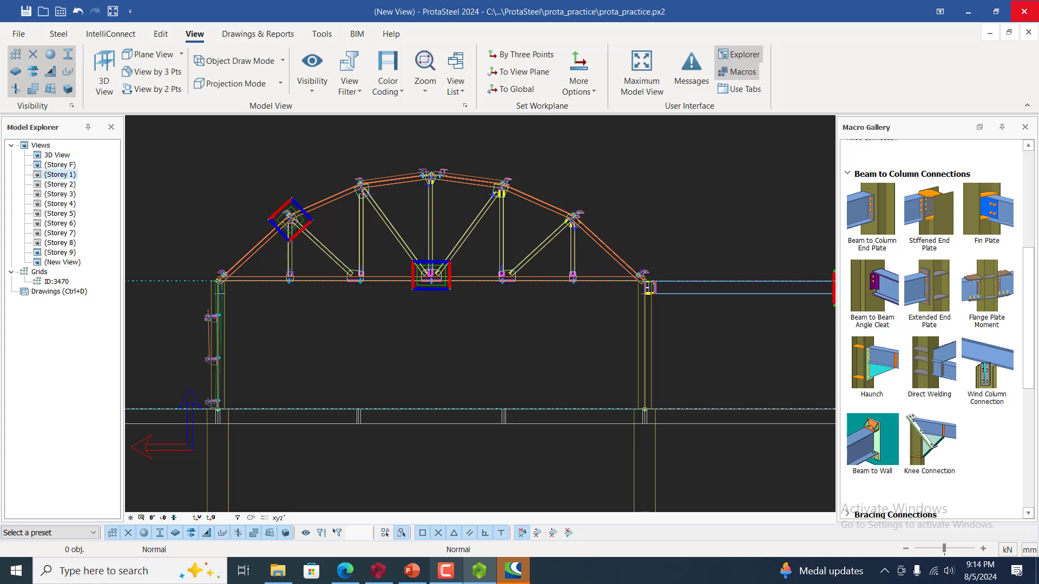
- Switch between the 3D view and the new section view to compare them, ending in the 3D view
double_click(57, 155)
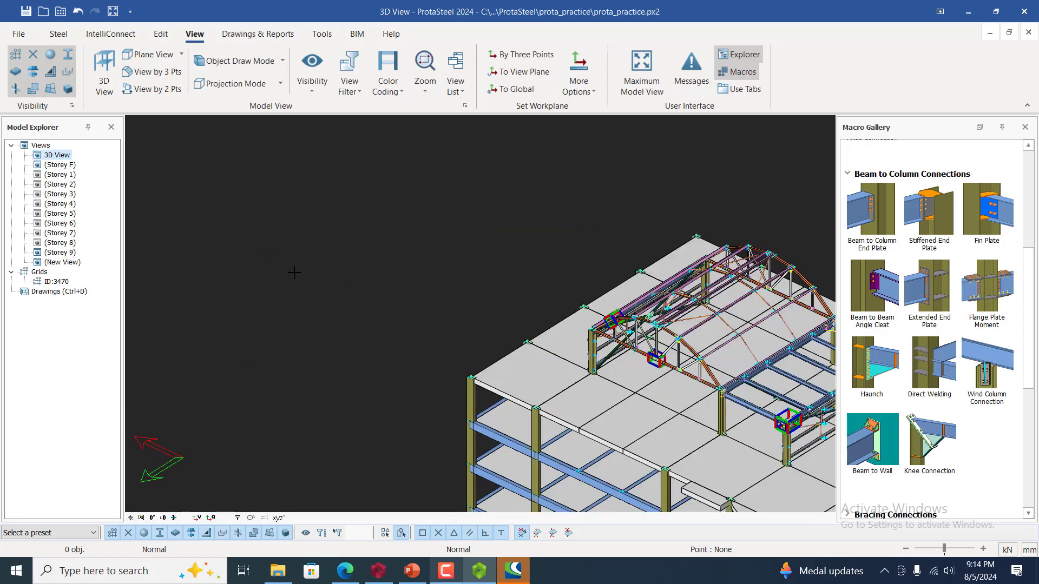
double_click(62, 262)
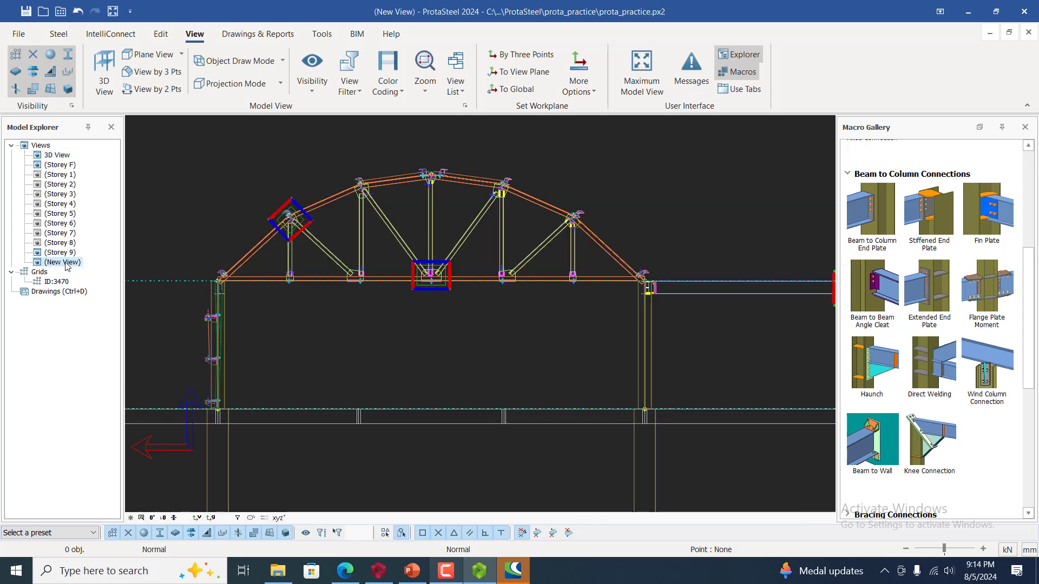
double_click(58, 156)
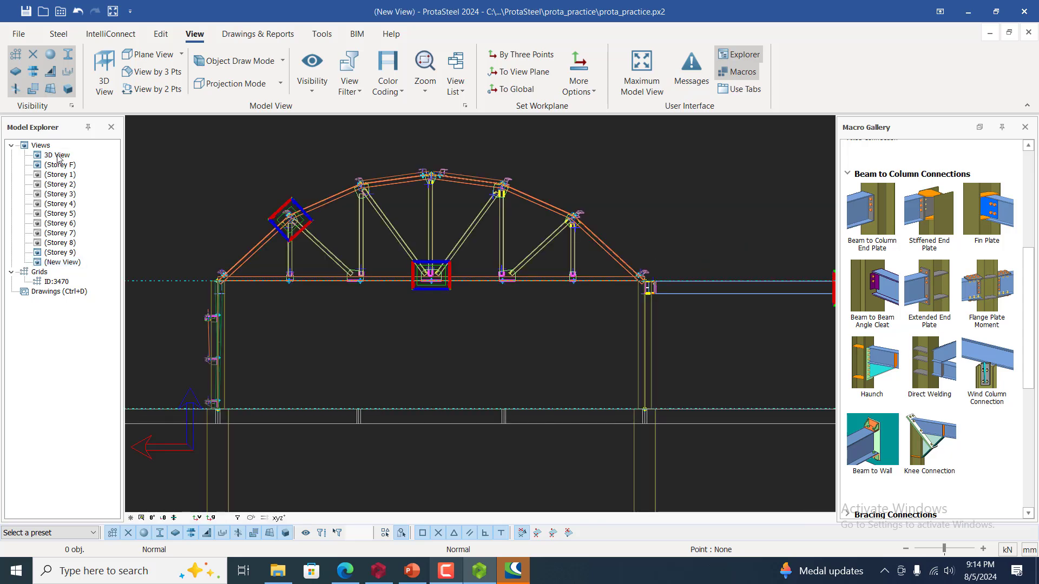
scroll(397, 261, down, 3)
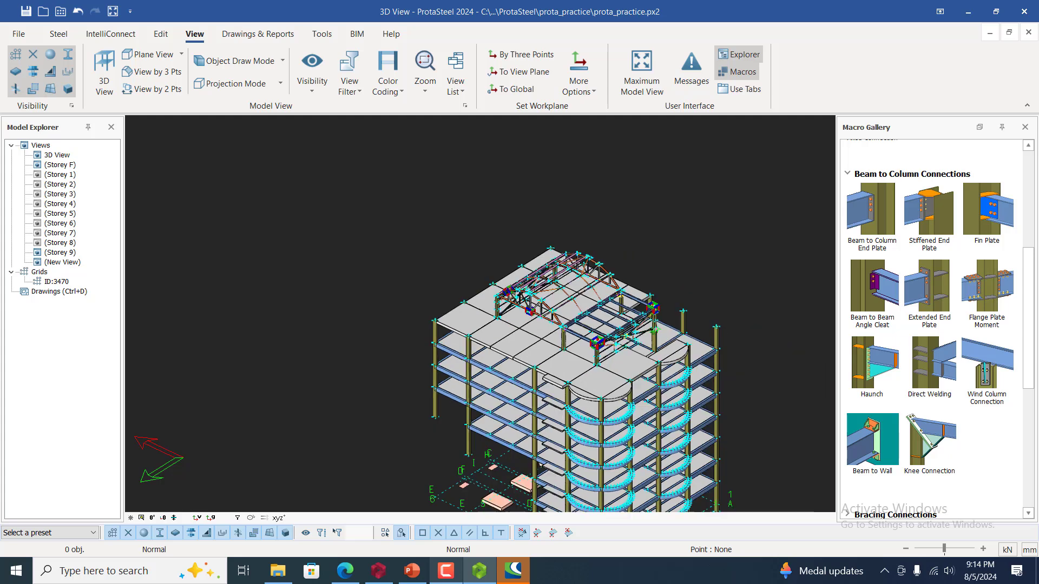
scroll(610, 414, up, 1)
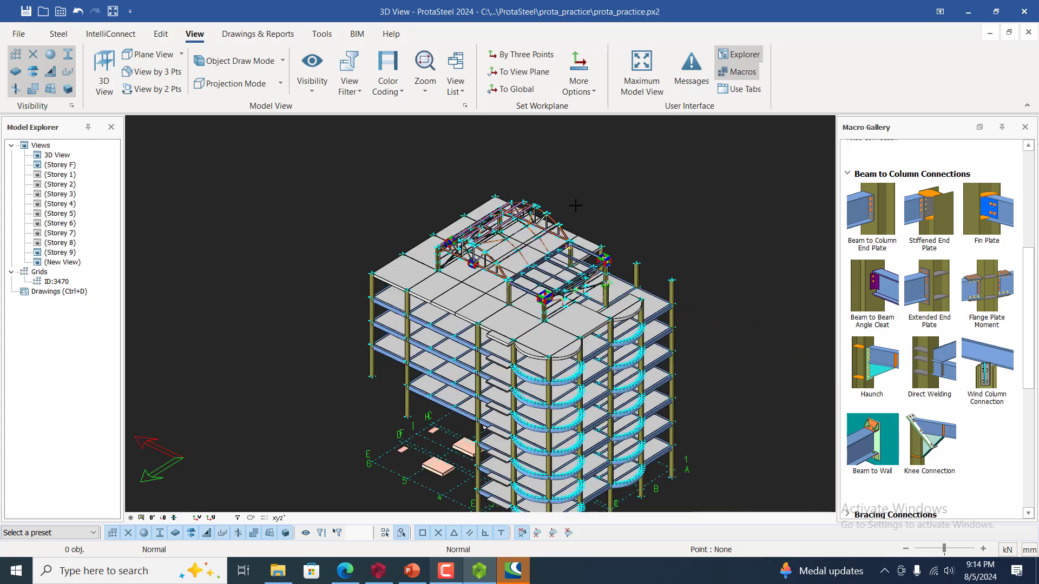
scroll(578, 250, up, 1)
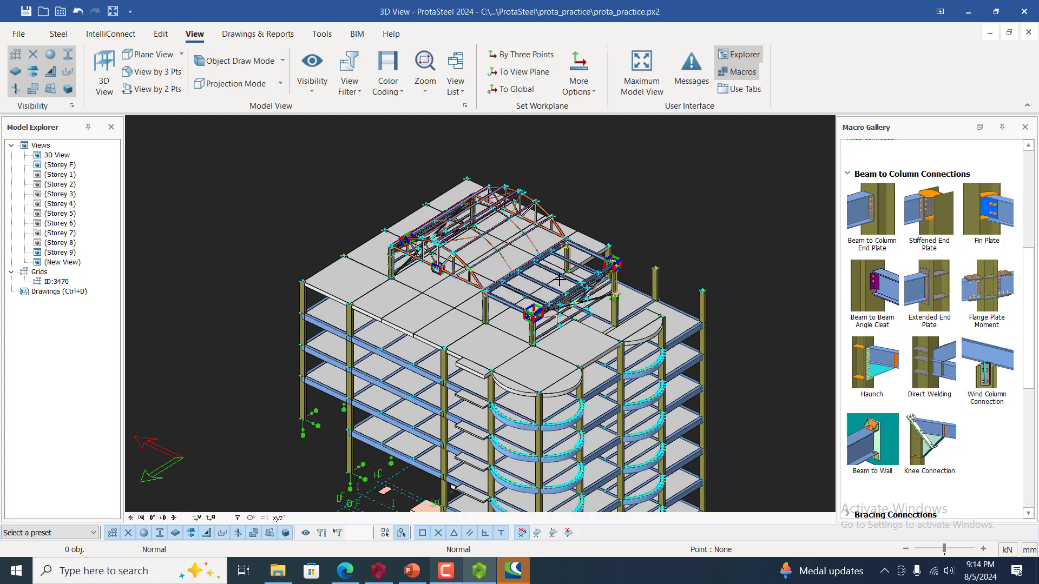
- Try to create a part drawing of the column at the truss's end nearest the front frame
scroll(559, 280, up, 2)
scroll(554, 282, up, 1)
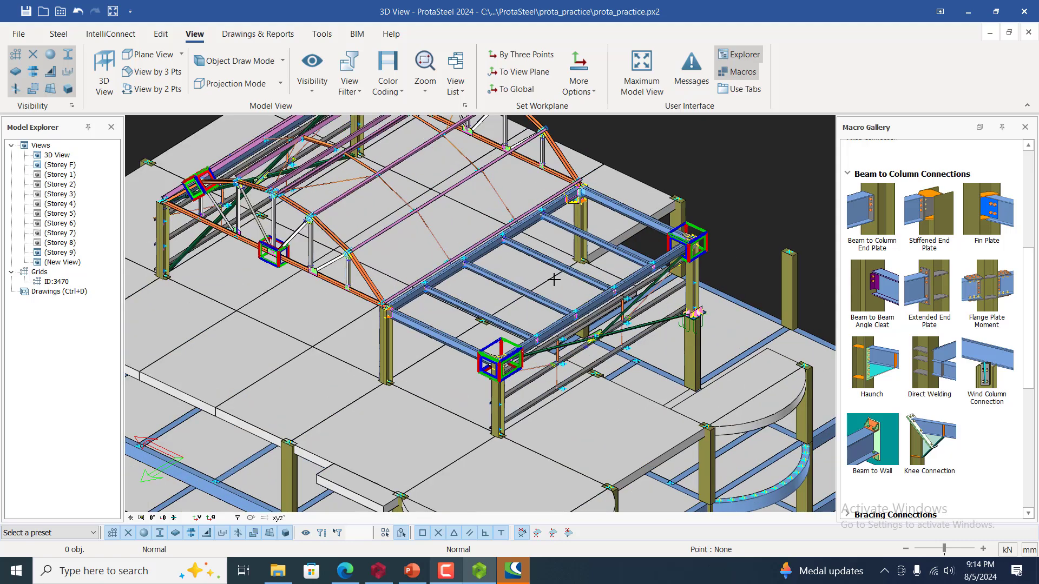
scroll(472, 374, up, 1)
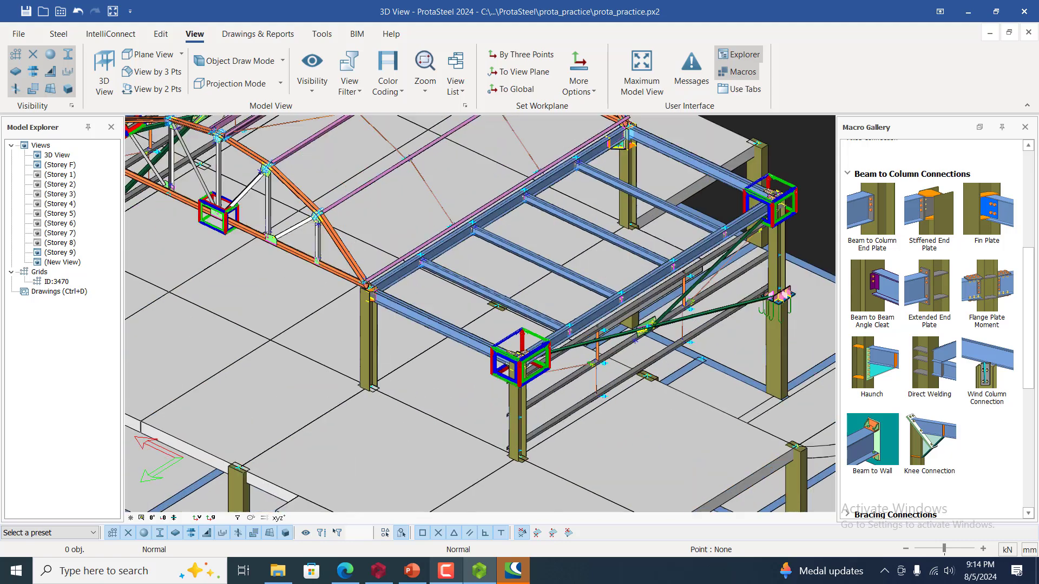
scroll(375, 350, down, 1)
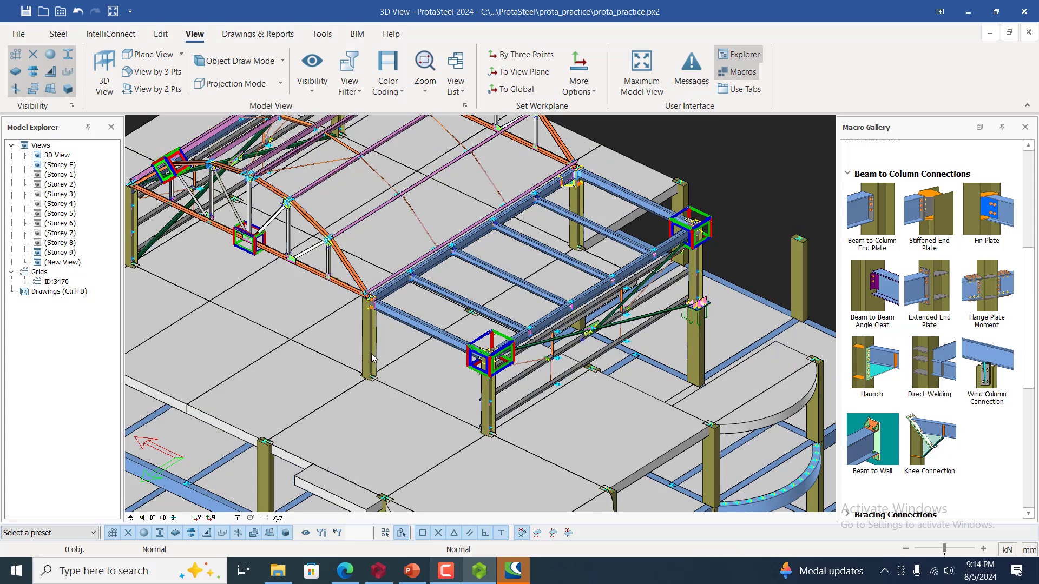
click(372, 357)
right_click(373, 356)
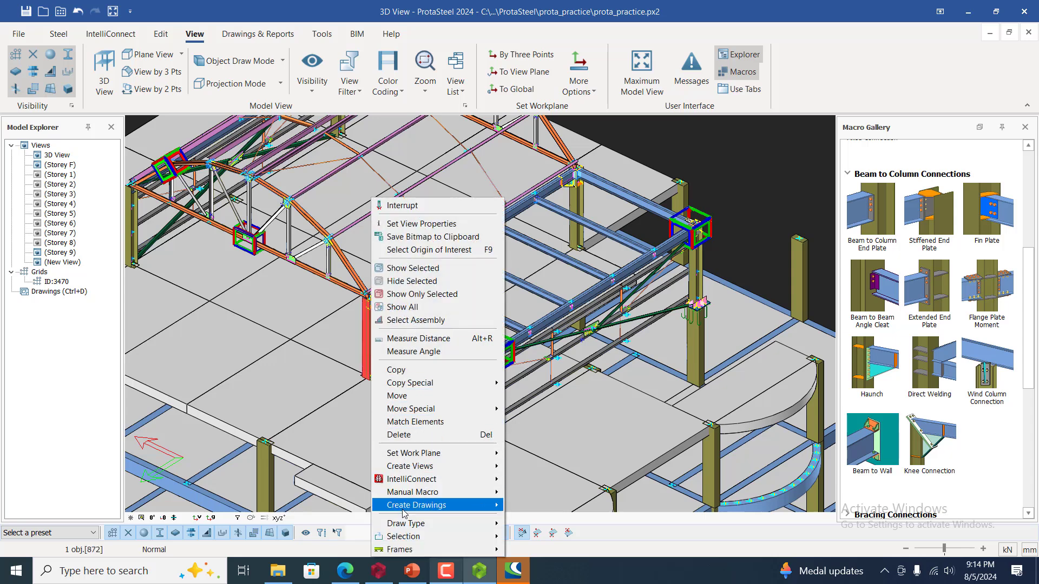
mouse_move(419, 508)
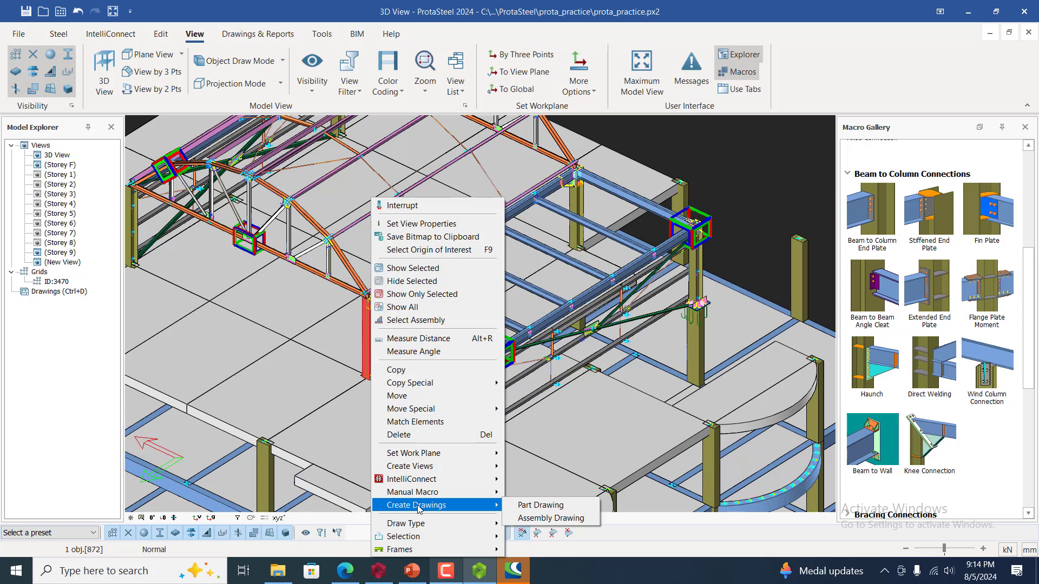
click(544, 507)
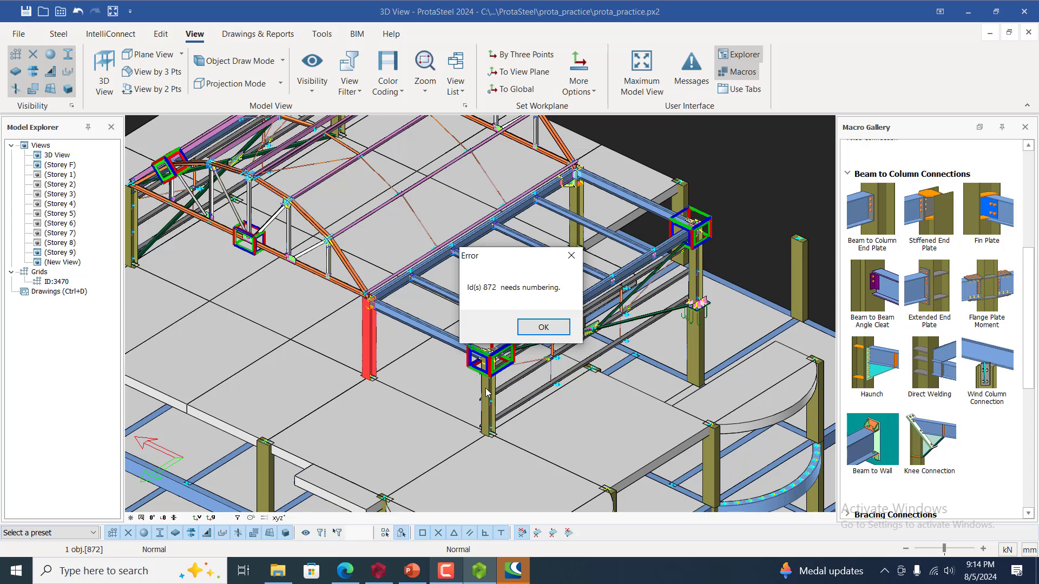
click(543, 328)
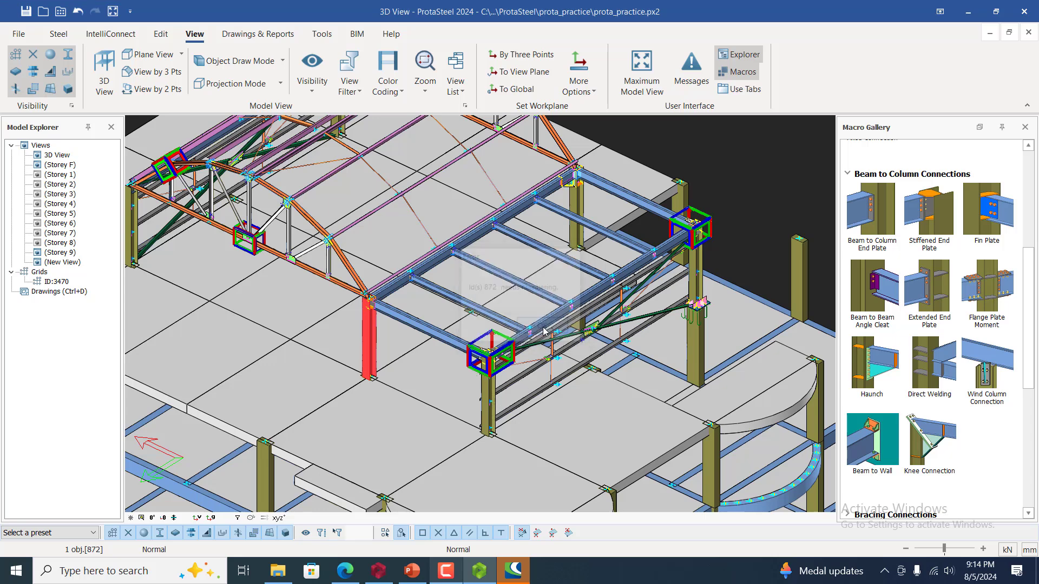
- Select the rooftop truss and front frame and perform numbering for groups 0 and 10 with the existing numbering options
scroll(517, 295, down, 3)
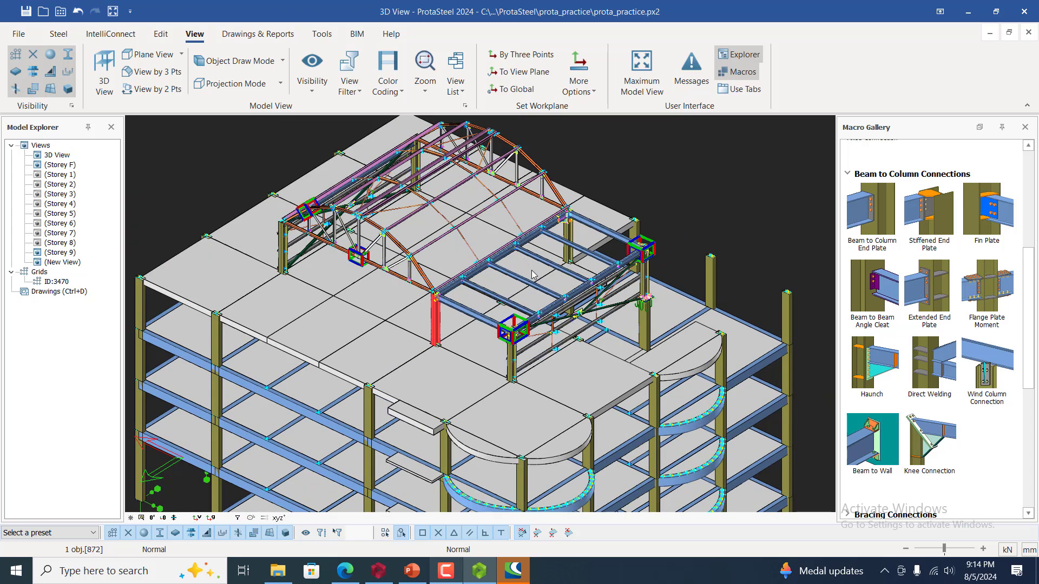
middle_drag(534, 275, 590, 279)
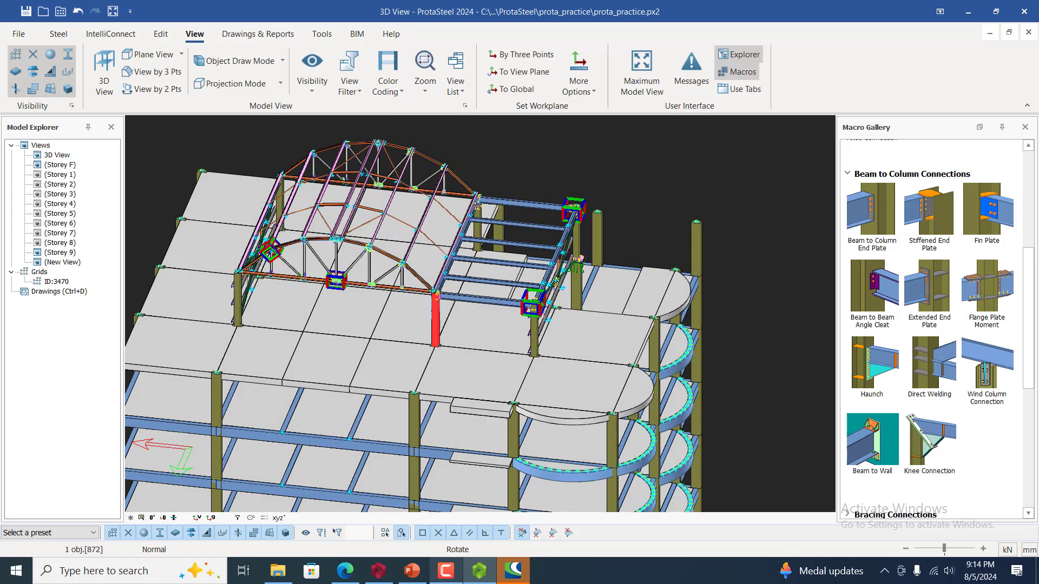
drag(222, 127, 620, 352)
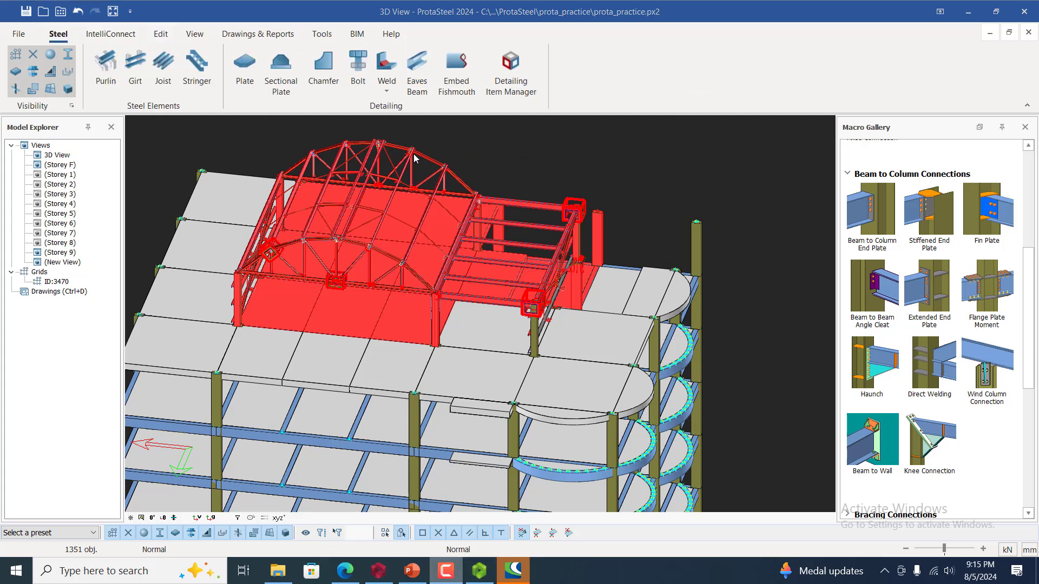
click(274, 35)
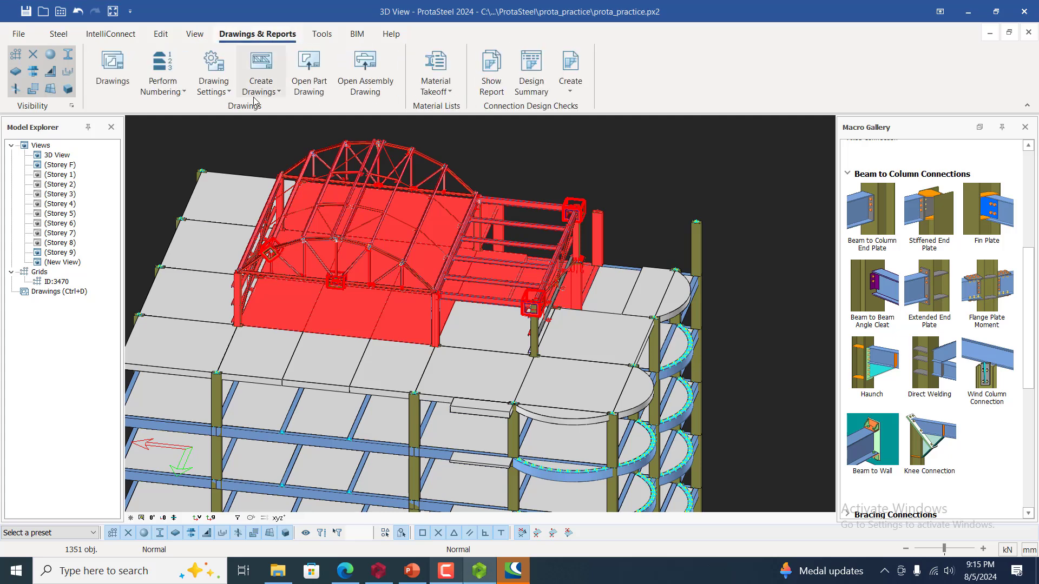
click(182, 93)
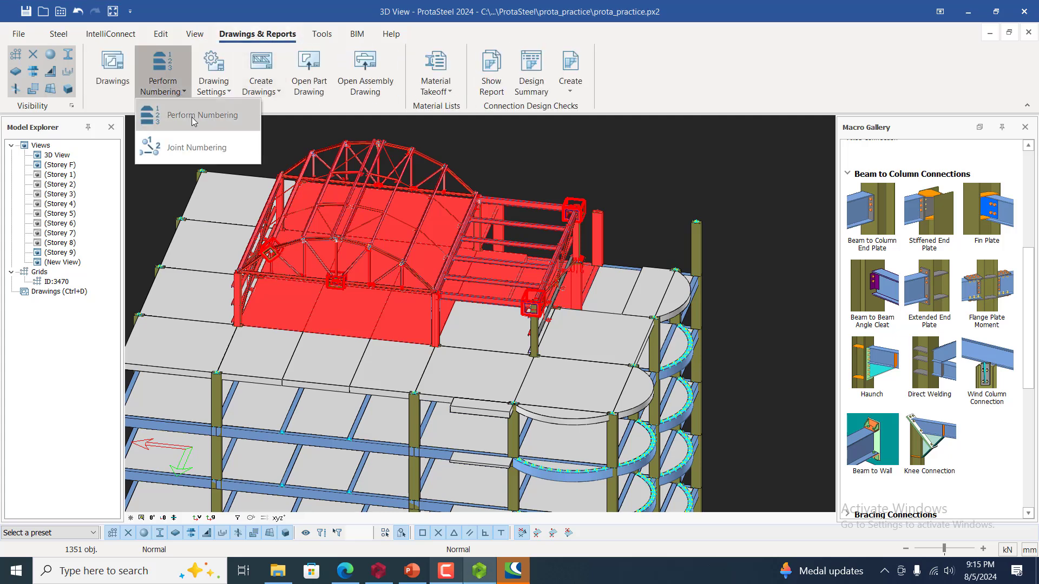
click(193, 119)
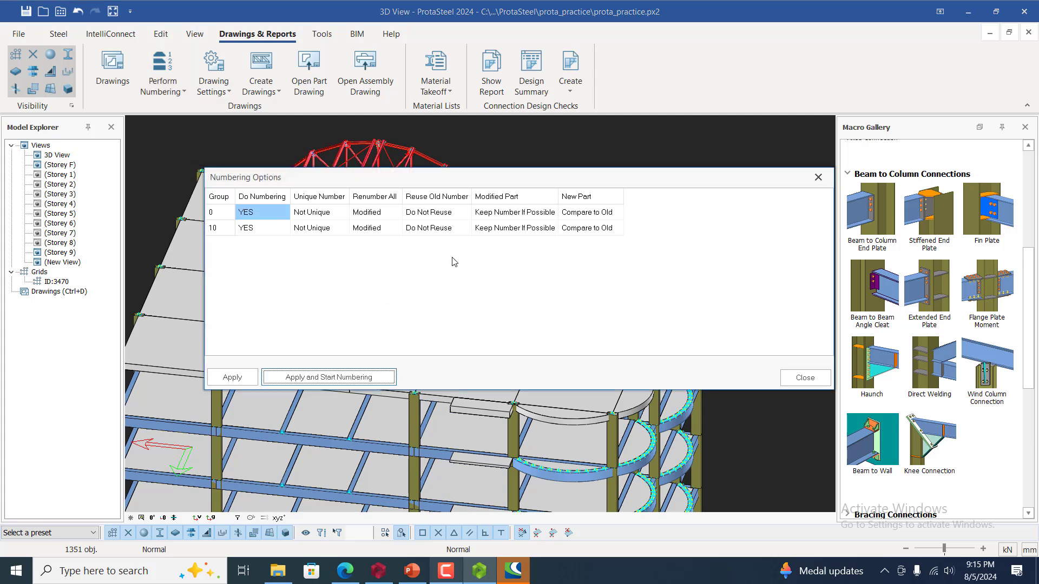
click(232, 377)
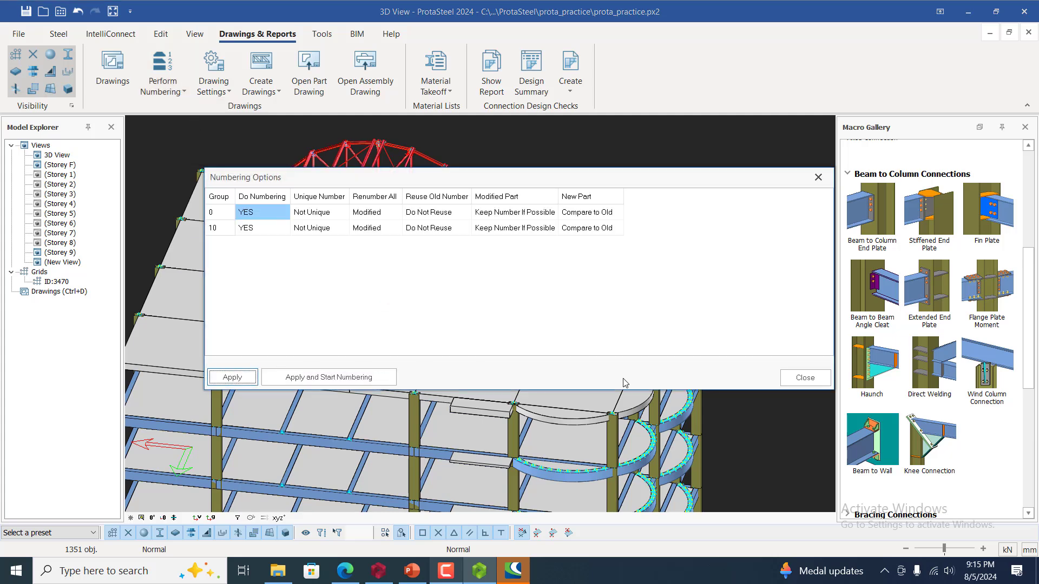
click(348, 377)
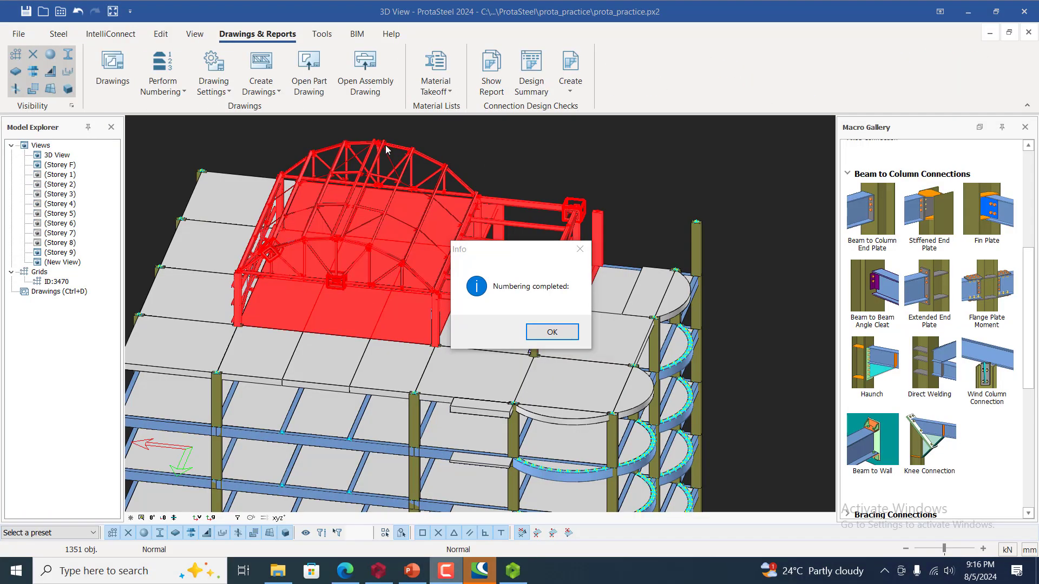
click(552, 332)
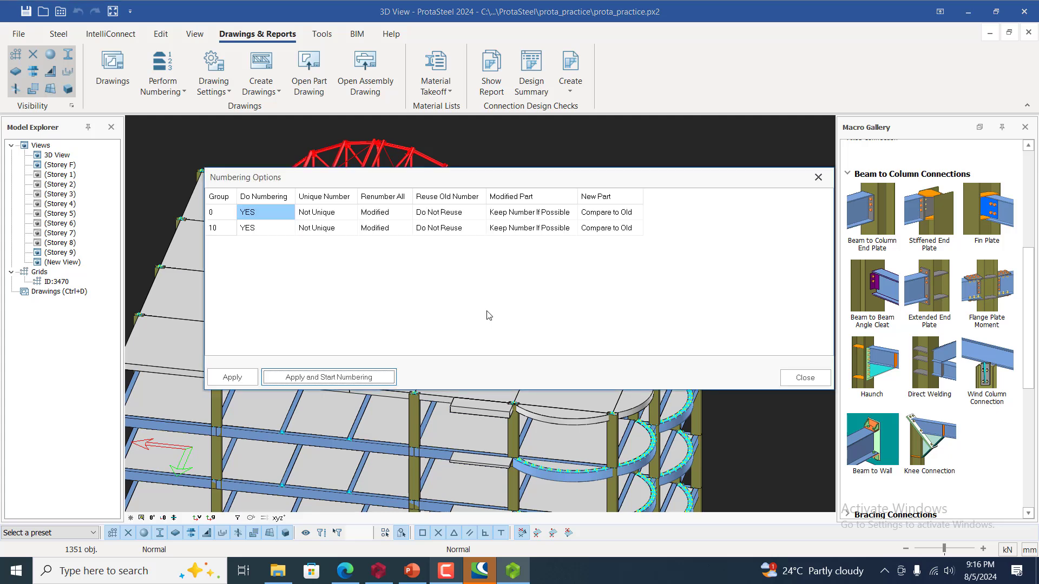
click(805, 377)
click(600, 173)
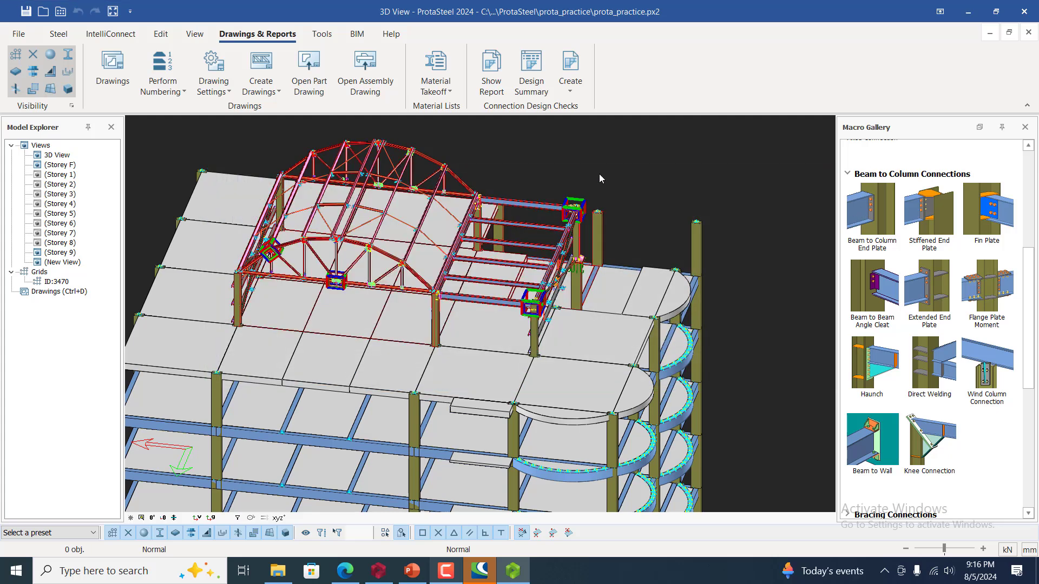
- Create a part drawing of the column between the roof truss and the front frame
scroll(628, 203, down, 2)
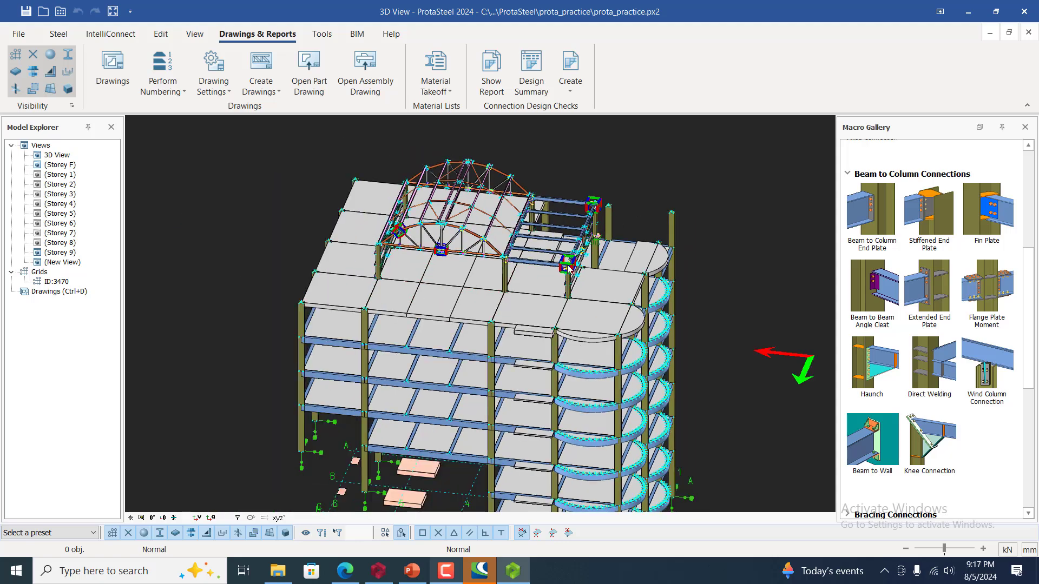
scroll(495, 278, up, 4)
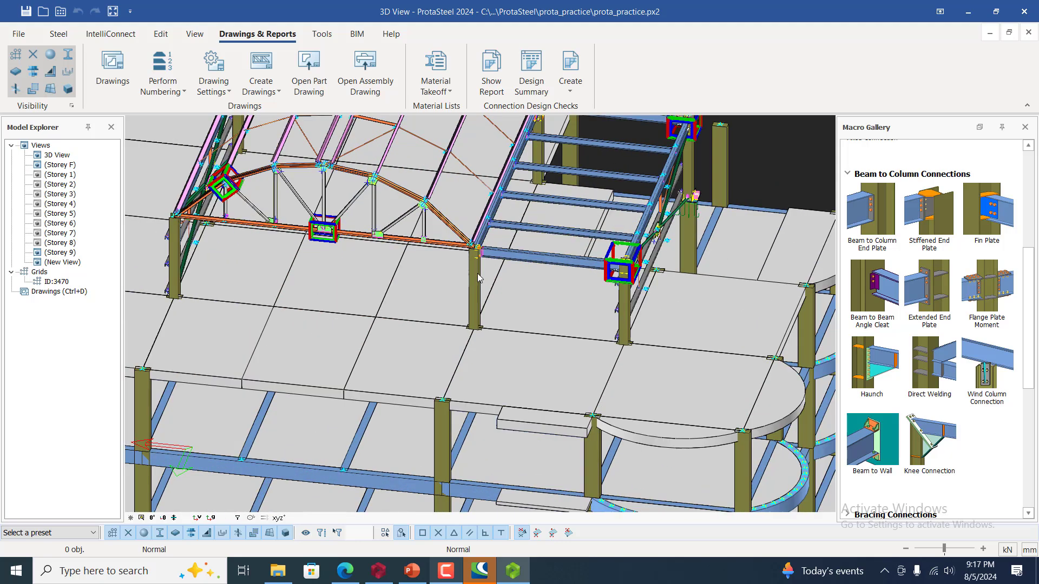
click(479, 278)
right_click(479, 278)
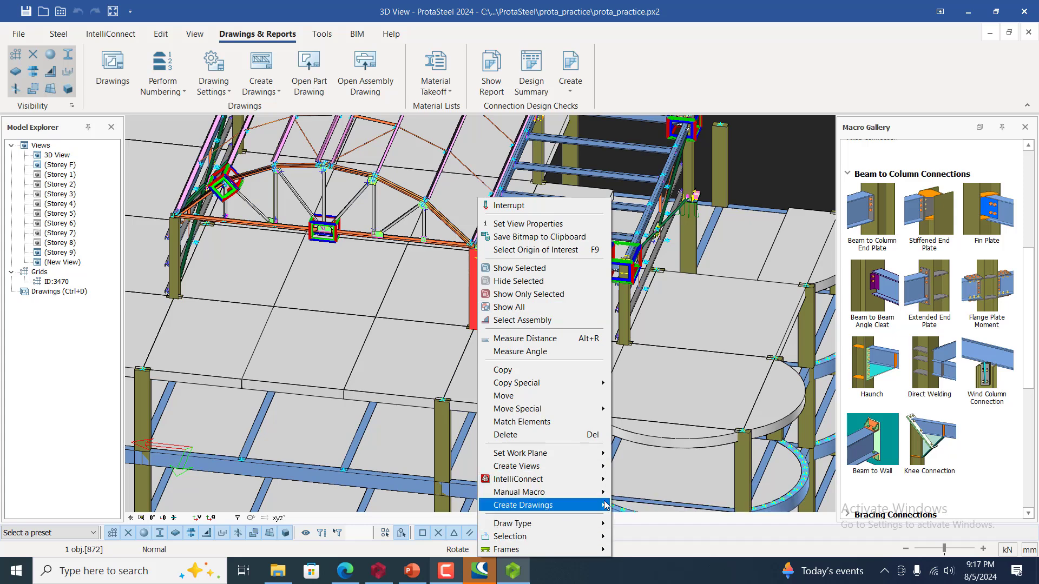
mouse_move(606, 505)
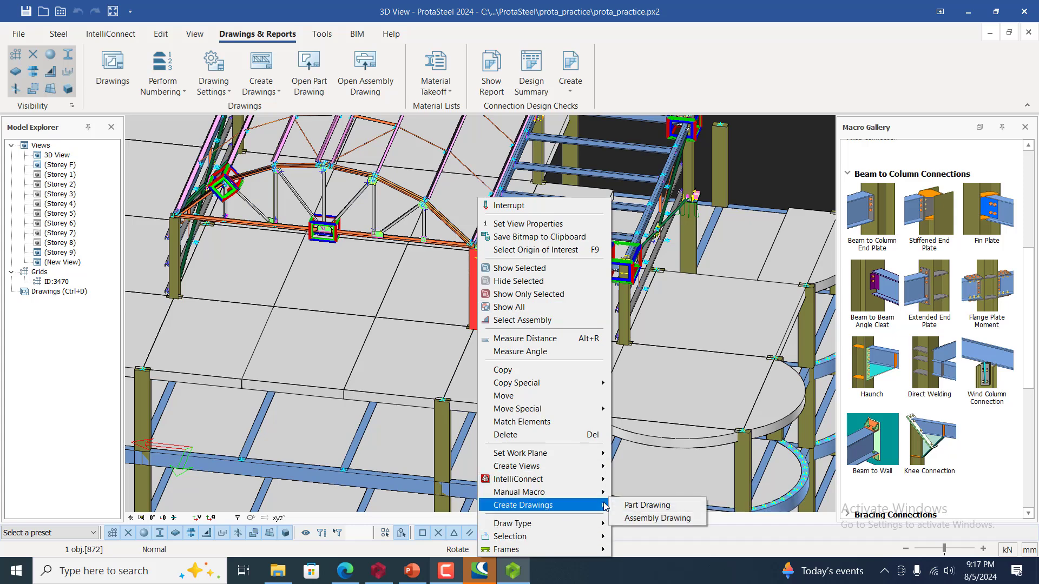
click(633, 507)
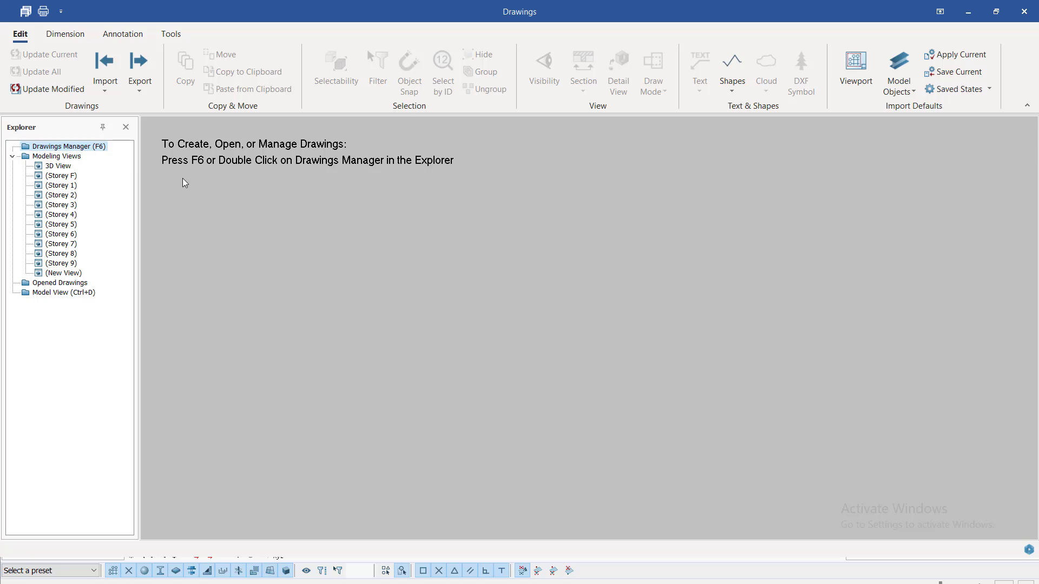
- Create a new A0 landscape drawing named "column" in the Drawings Manager
double_click(83, 153)
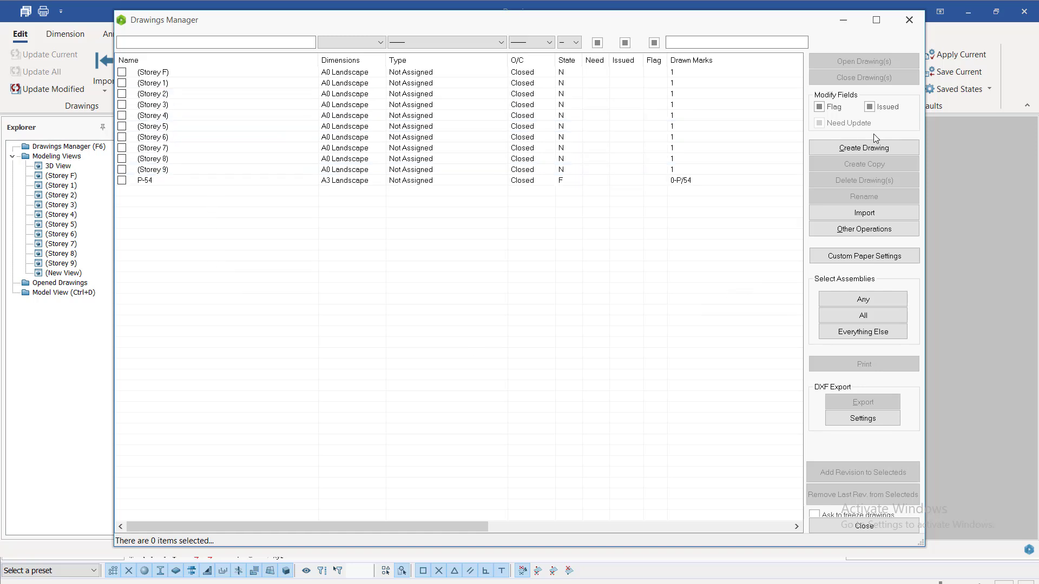
click(871, 152)
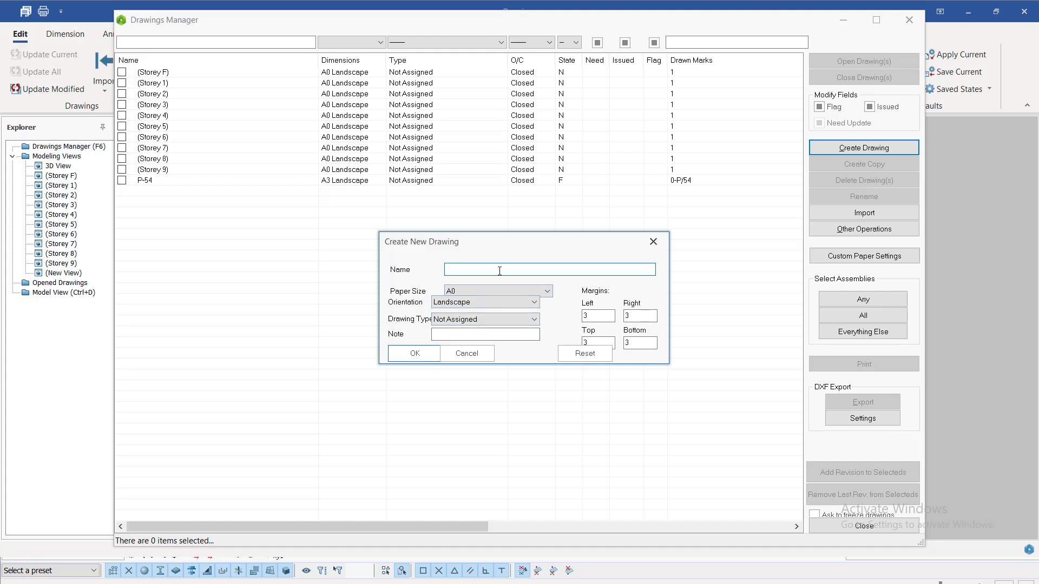
text(column)
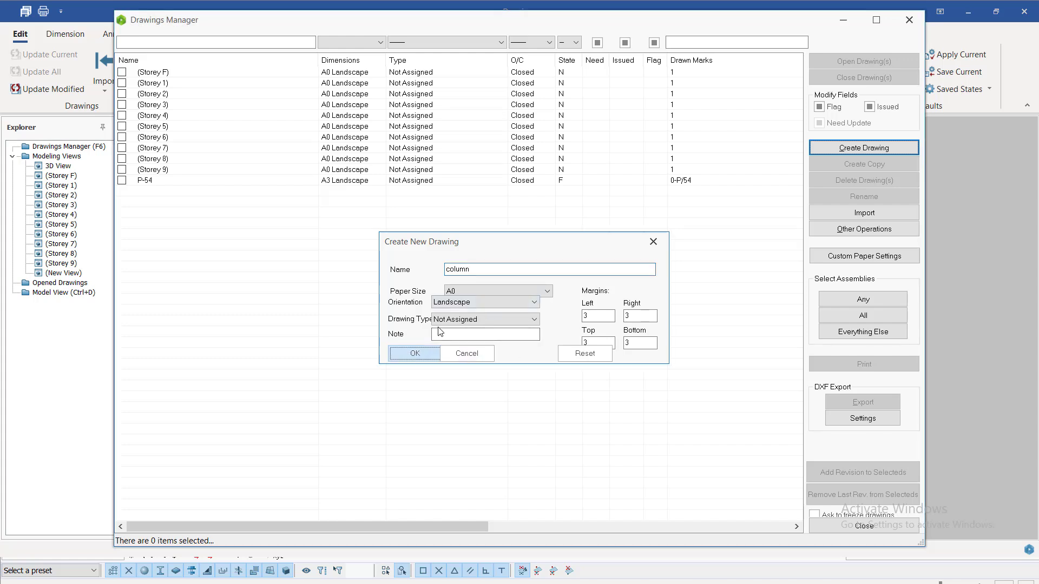
key(Return)
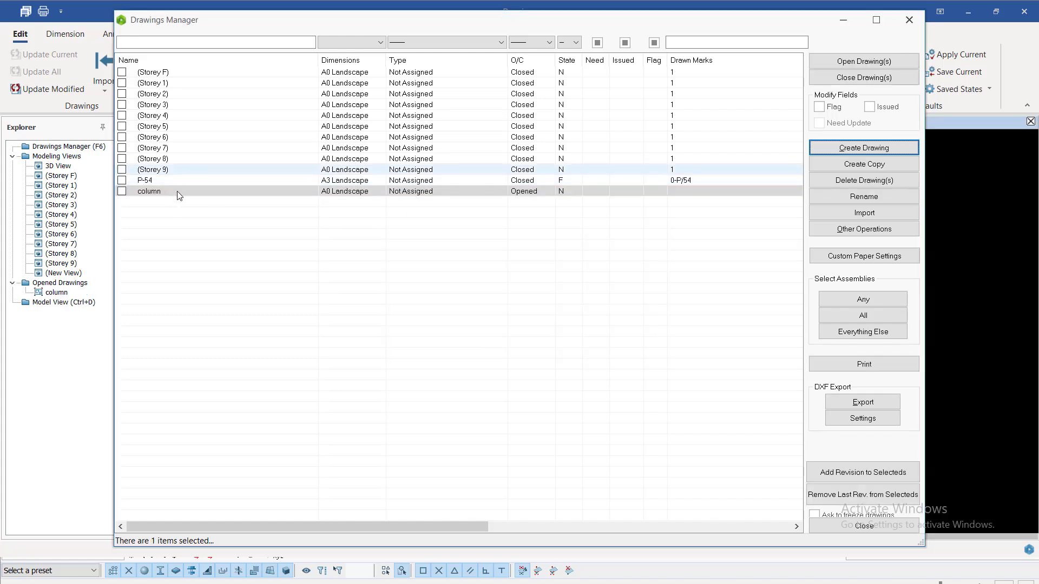
- Save and close the "column" drawing, and reopen it with the pending changes saved
double_click(181, 193)
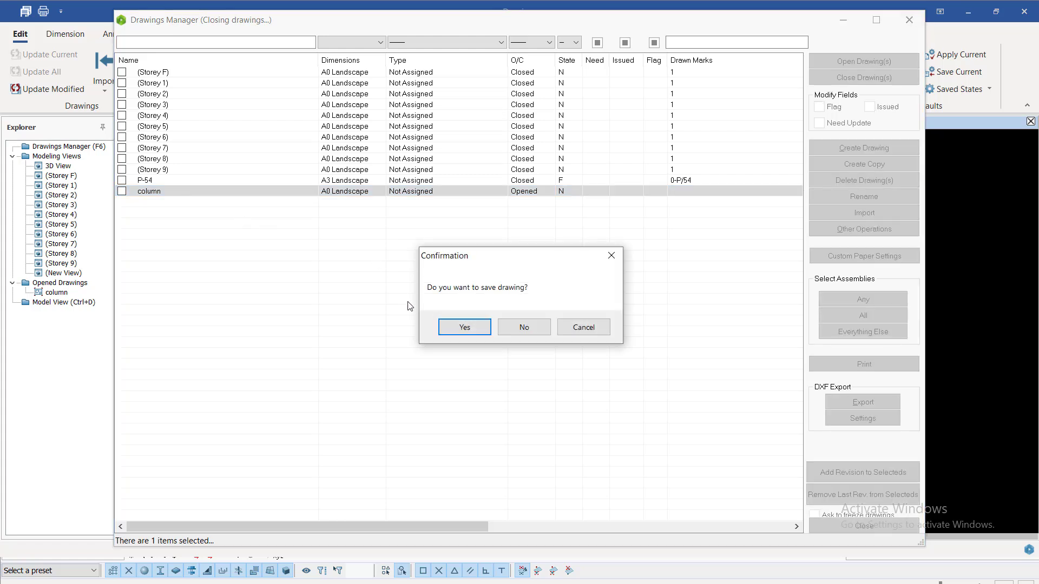
click(463, 327)
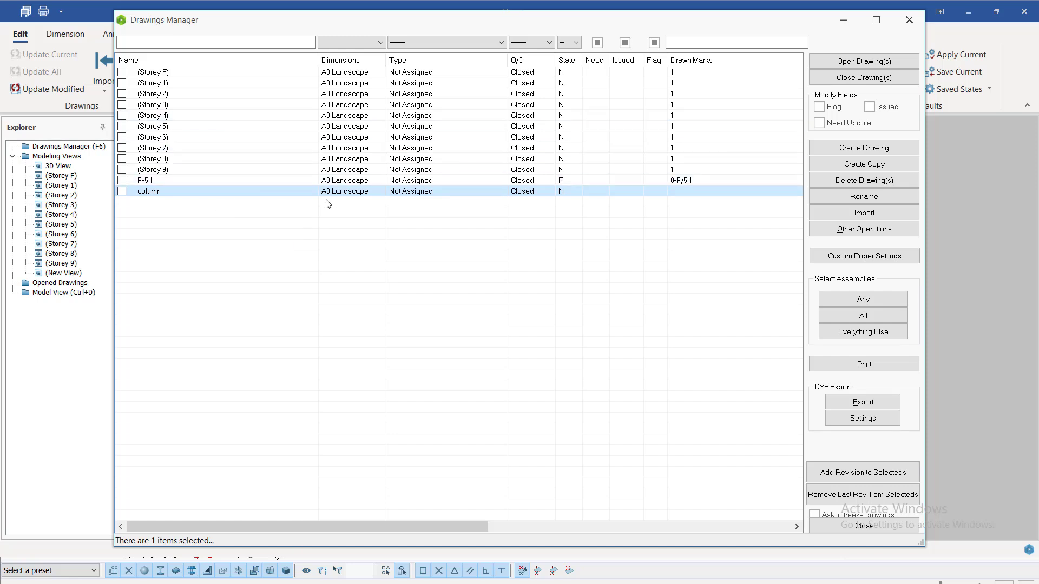
click(864, 61)
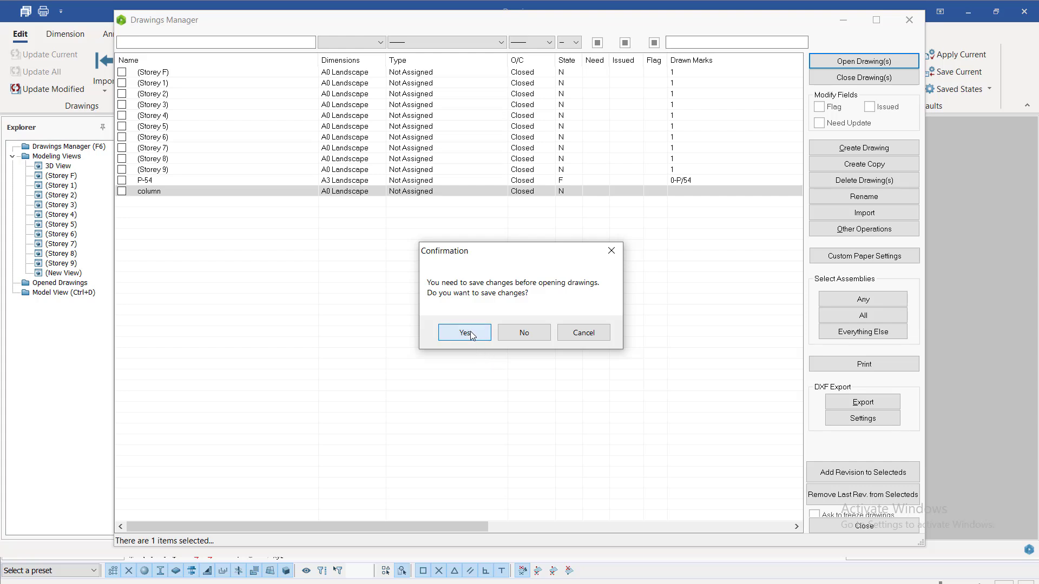
click(467, 333)
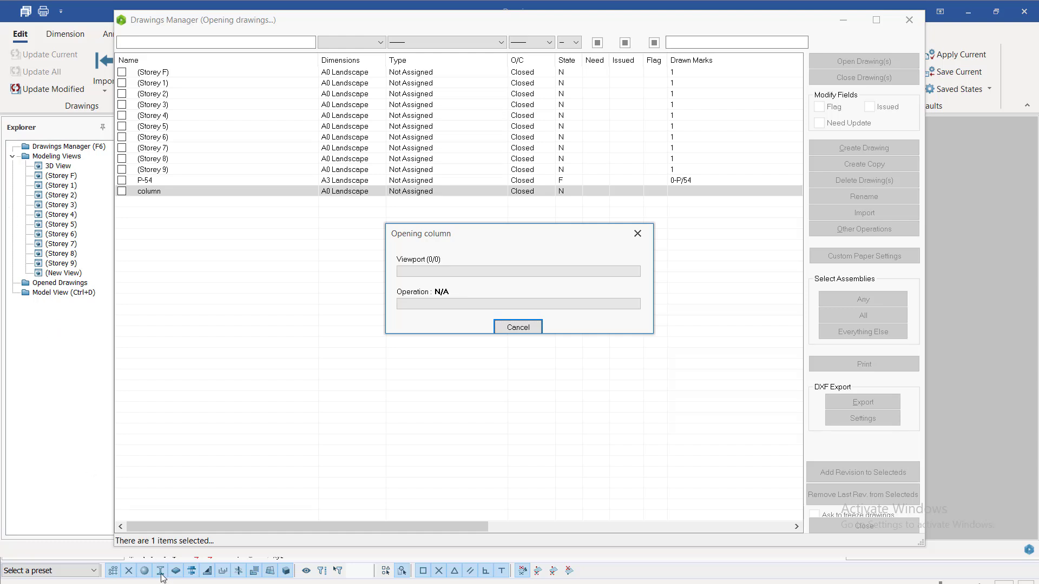
- Examine the column's part drawing P-54, including its dimensions, profile label and material list
key(super)
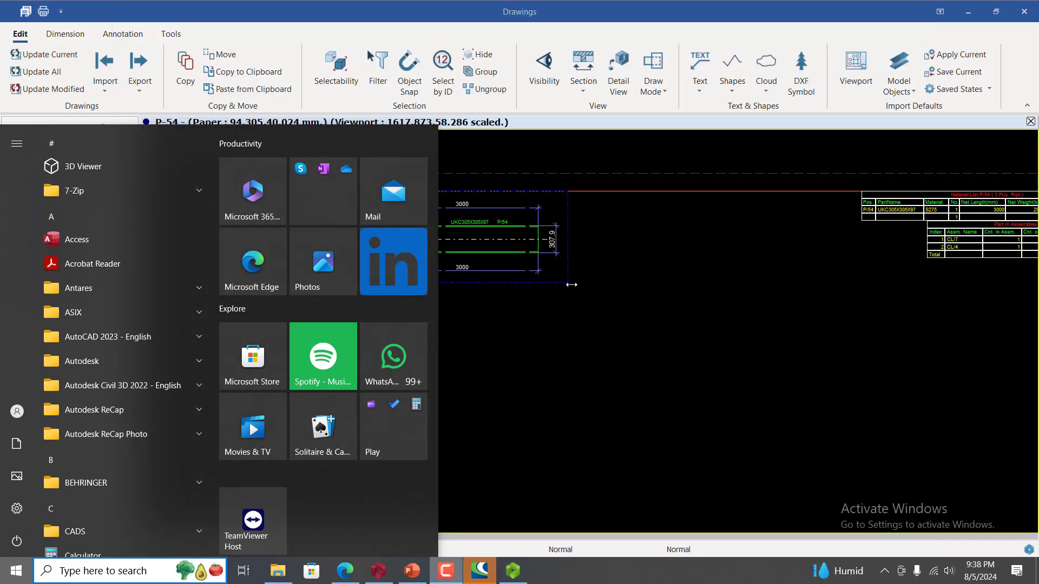
click(583, 353)
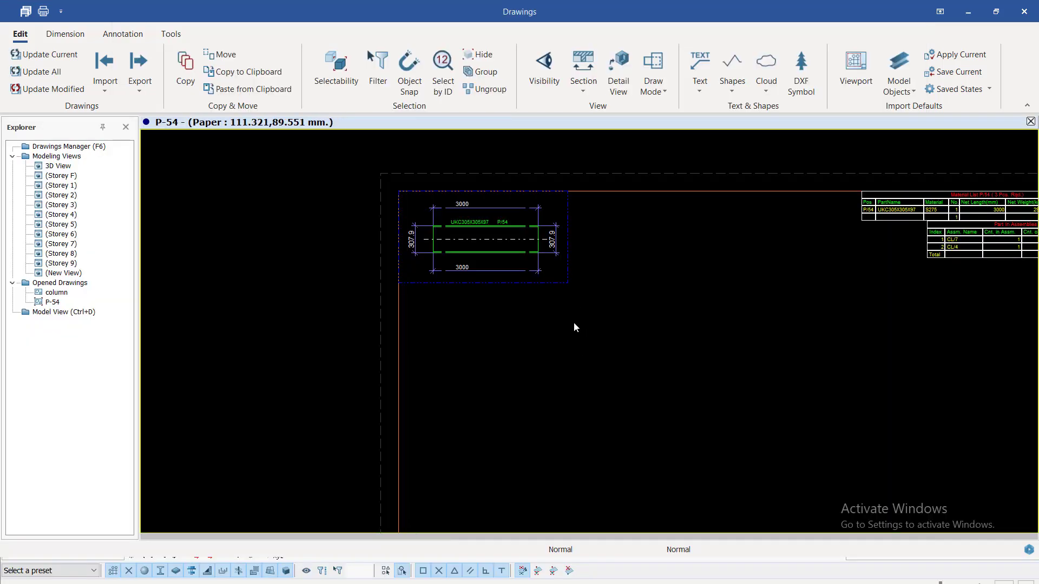
scroll(571, 230, up, 4)
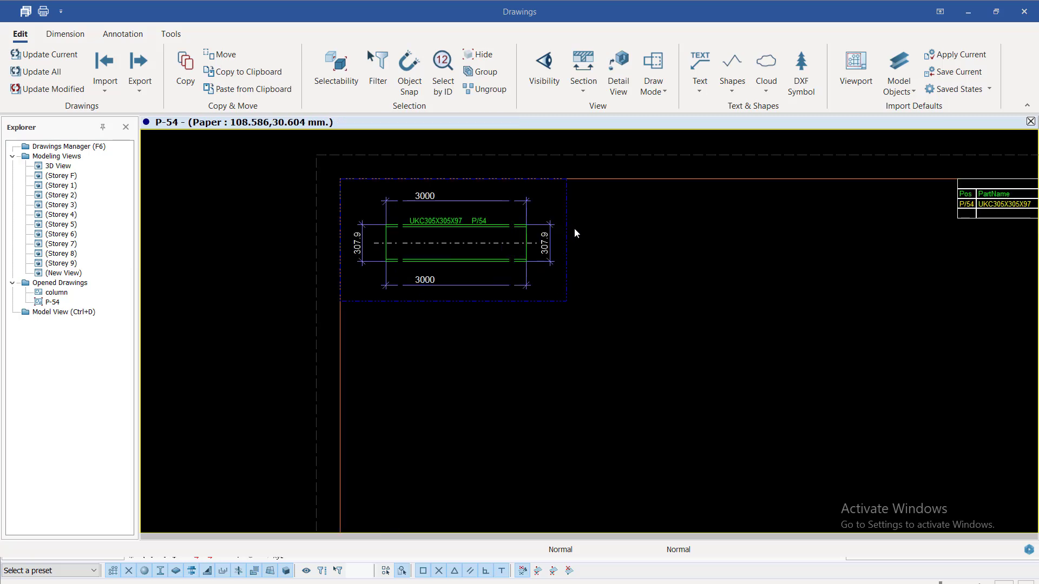
scroll(385, 289, down, 5)
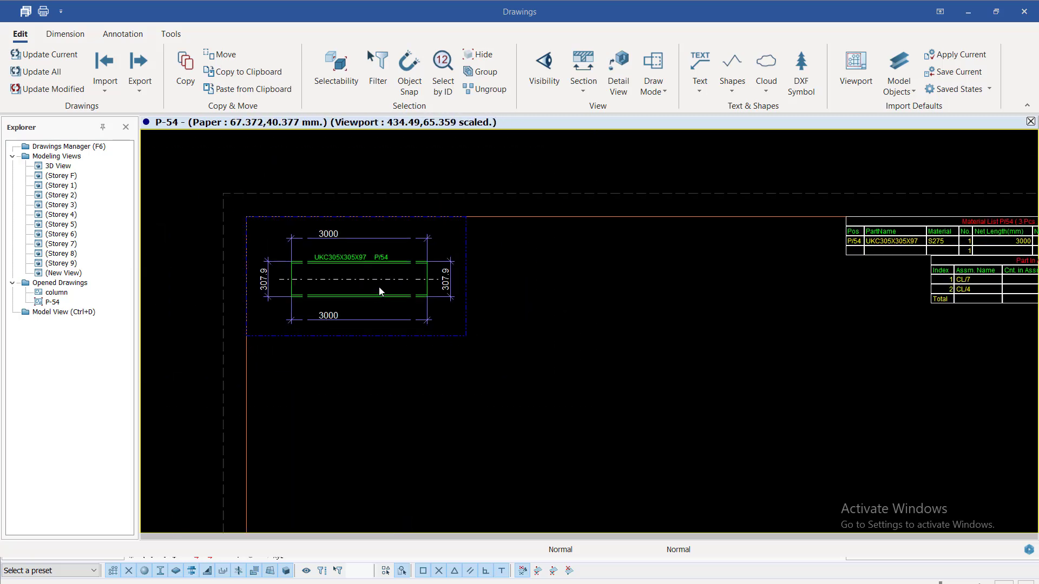
scroll(386, 288, up, 5)
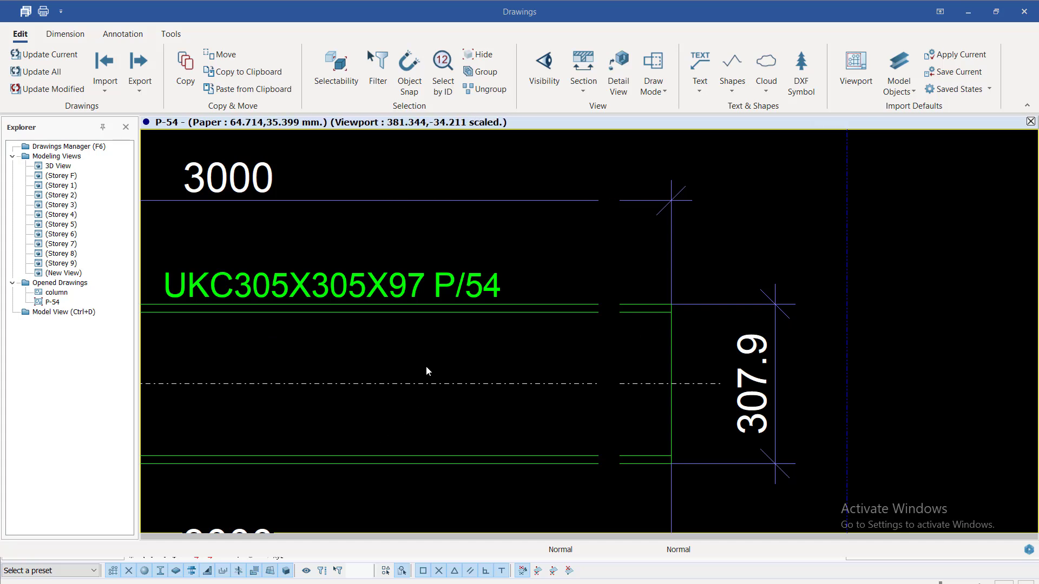
scroll(426, 366, down, 4)
scroll(433, 335, down, 2)
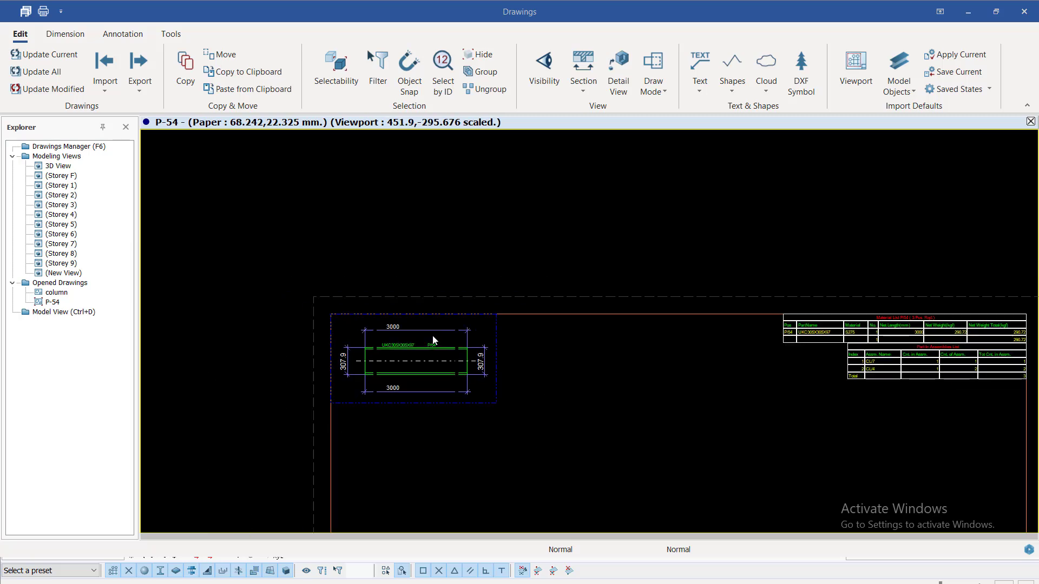
scroll(459, 329, up, 5)
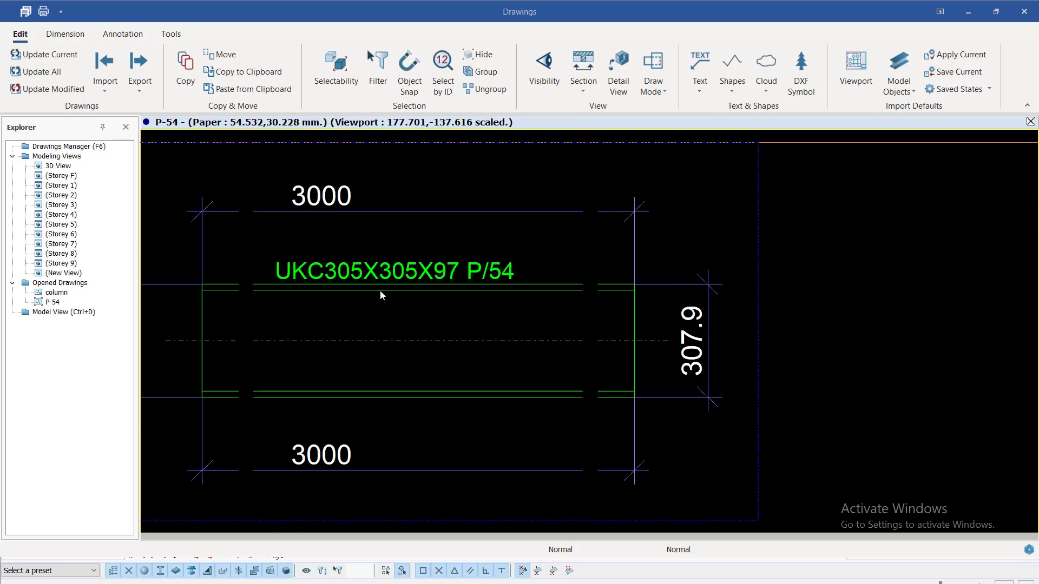
scroll(409, 275, down, 4)
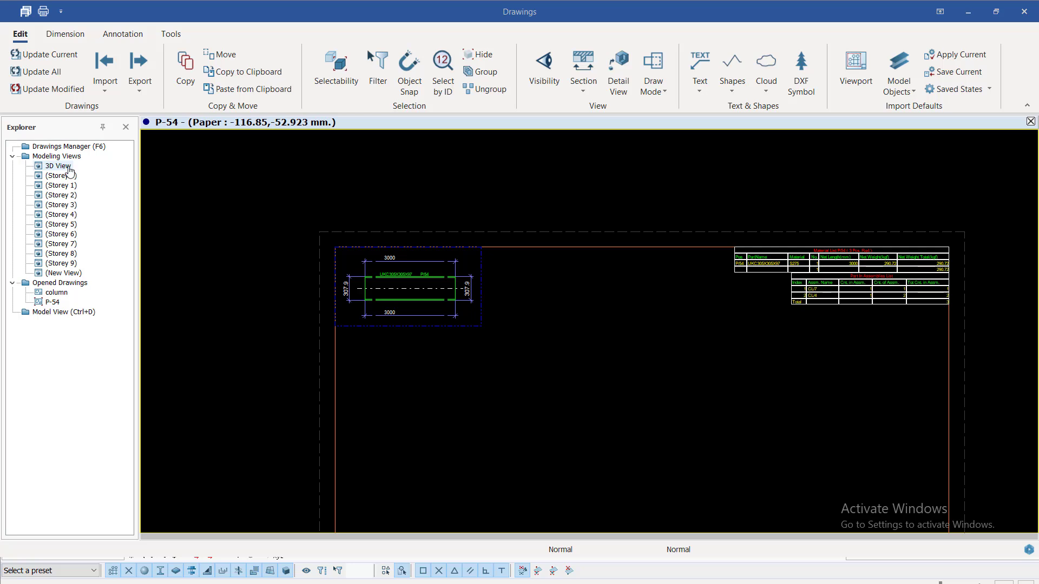
click(69, 168)
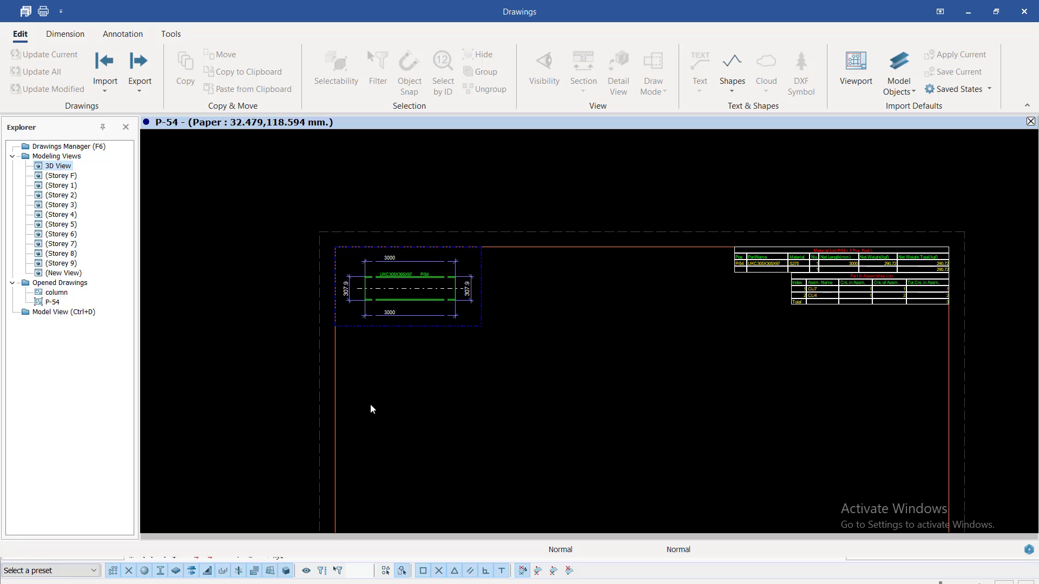
click(375, 373)
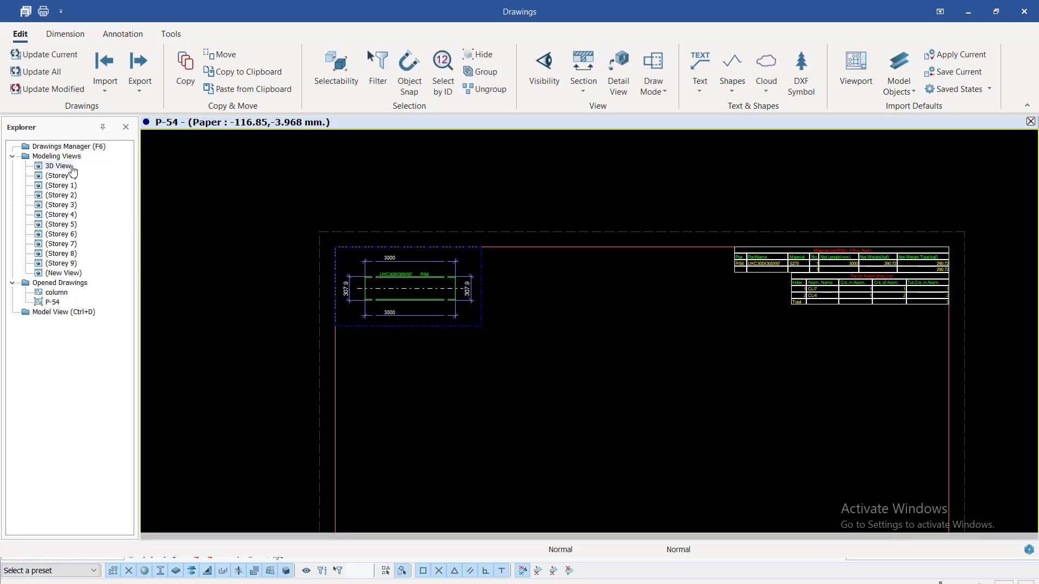
click(66, 170)
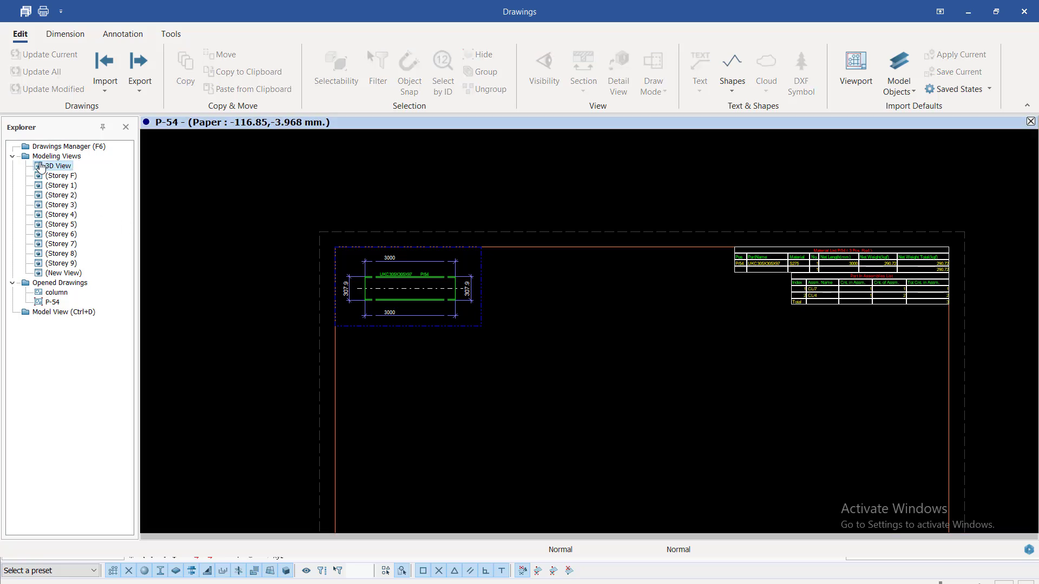
right_click(47, 166)
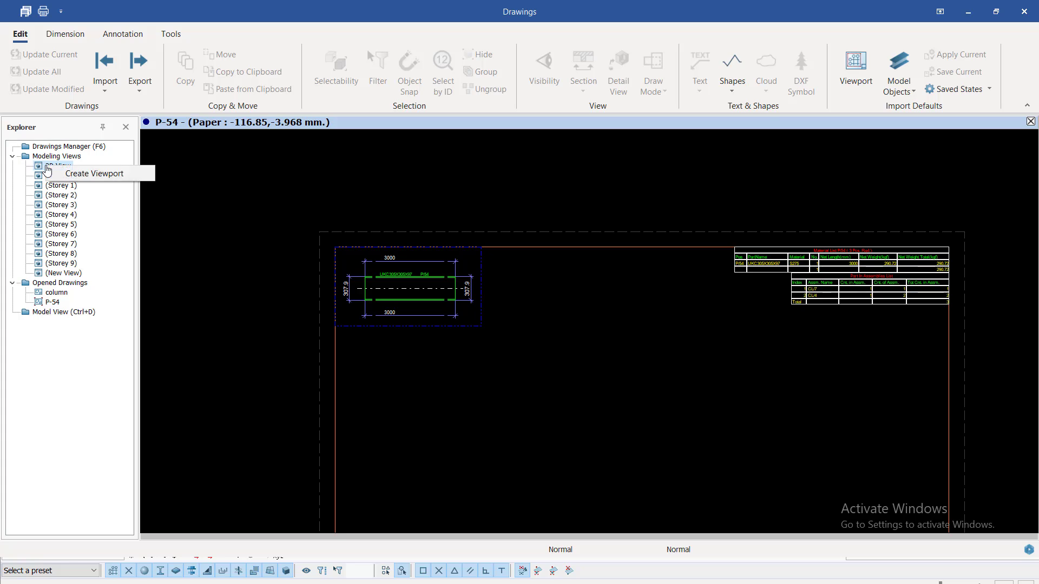
click(118, 278)
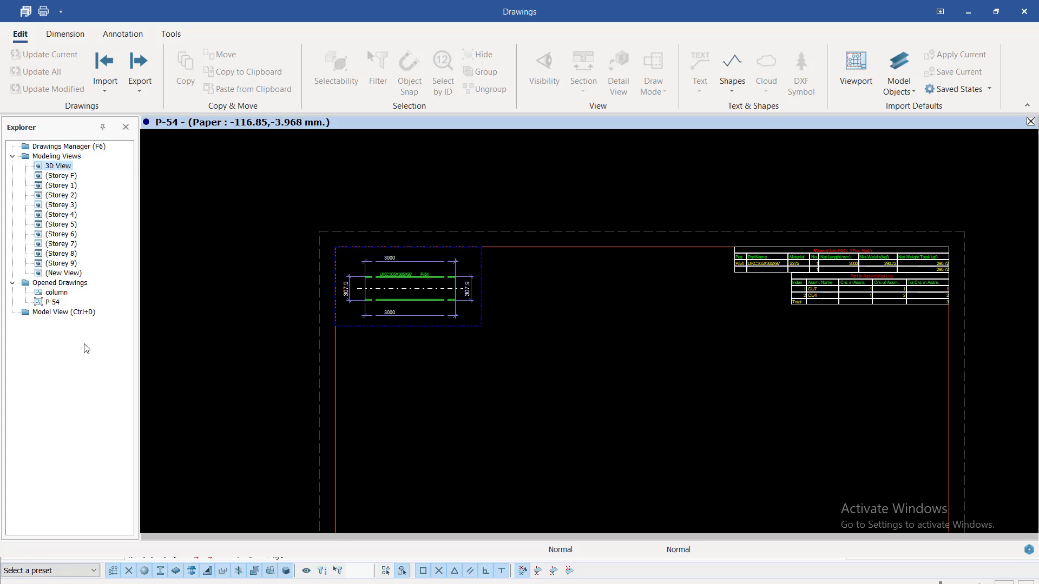
- Return to the 3D model and create an assembly drawing of the selected column between the roof truss and the front frame
double_click(60, 312)
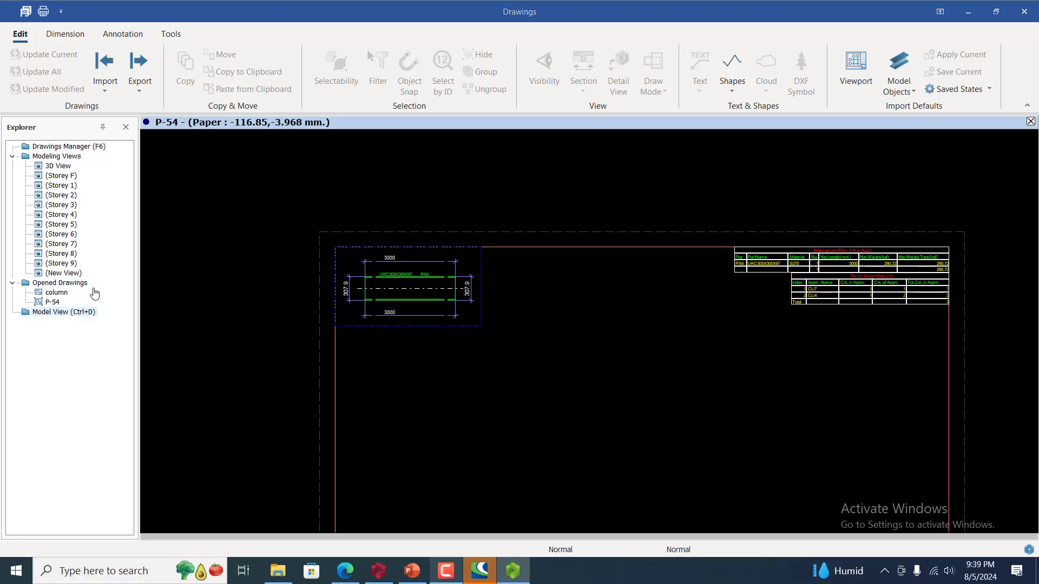
scroll(296, 267, down, 3)
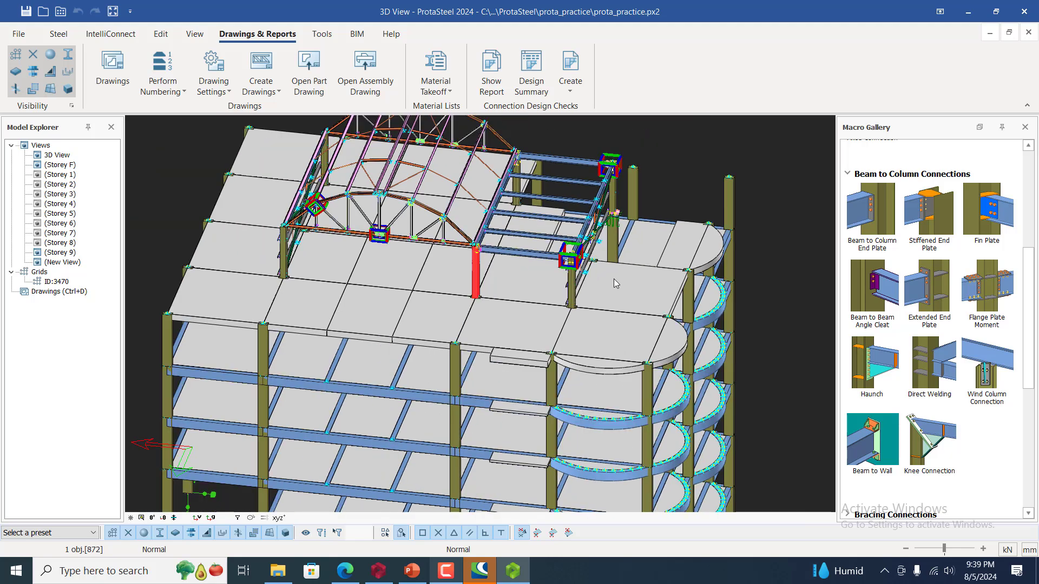
scroll(623, 279, up, 4)
scroll(380, 261, up, 2)
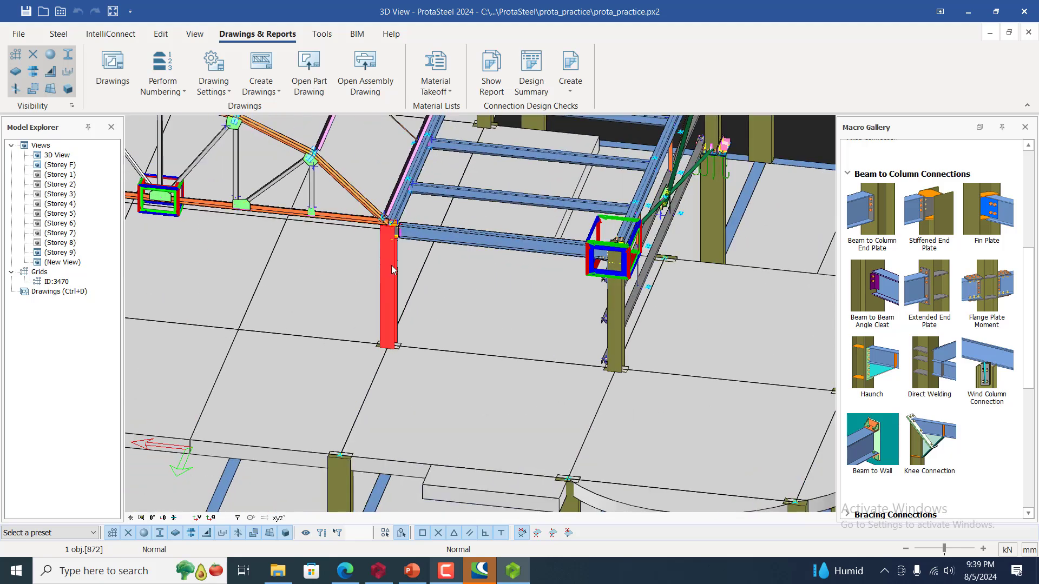
right_click(392, 266)
mouse_move(447, 484)
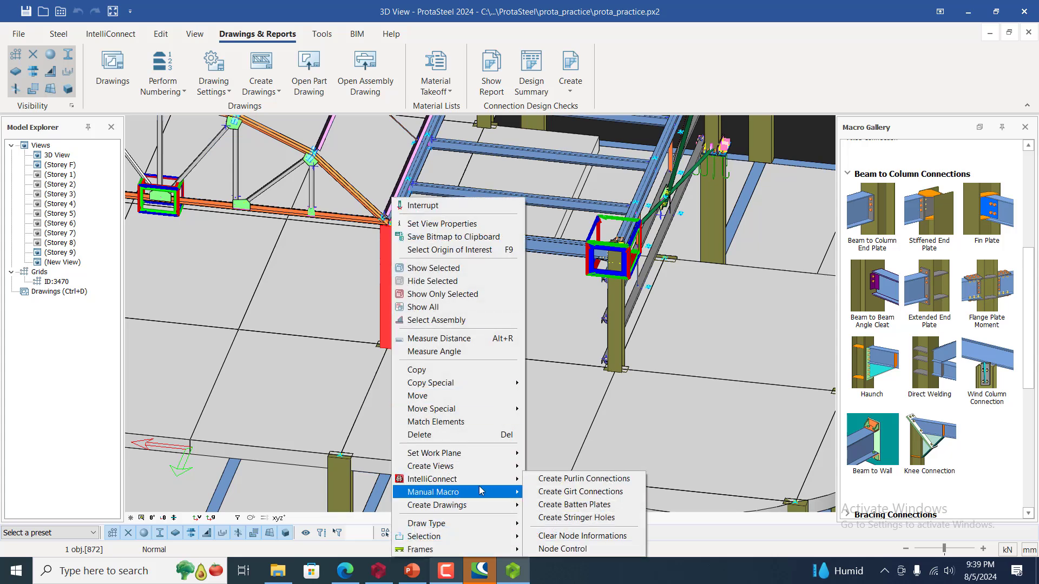
mouse_move(471, 507)
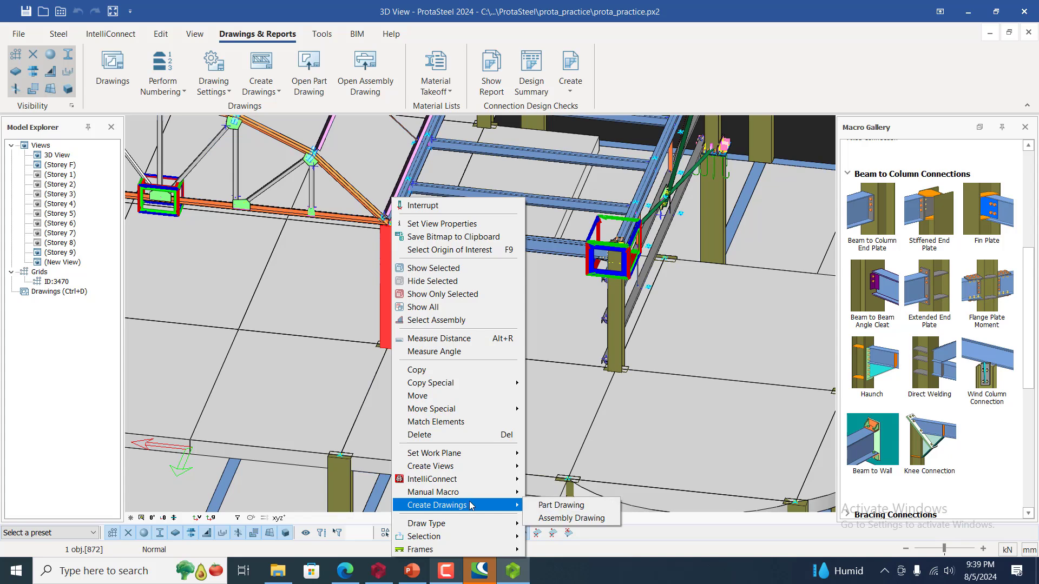
click(567, 518)
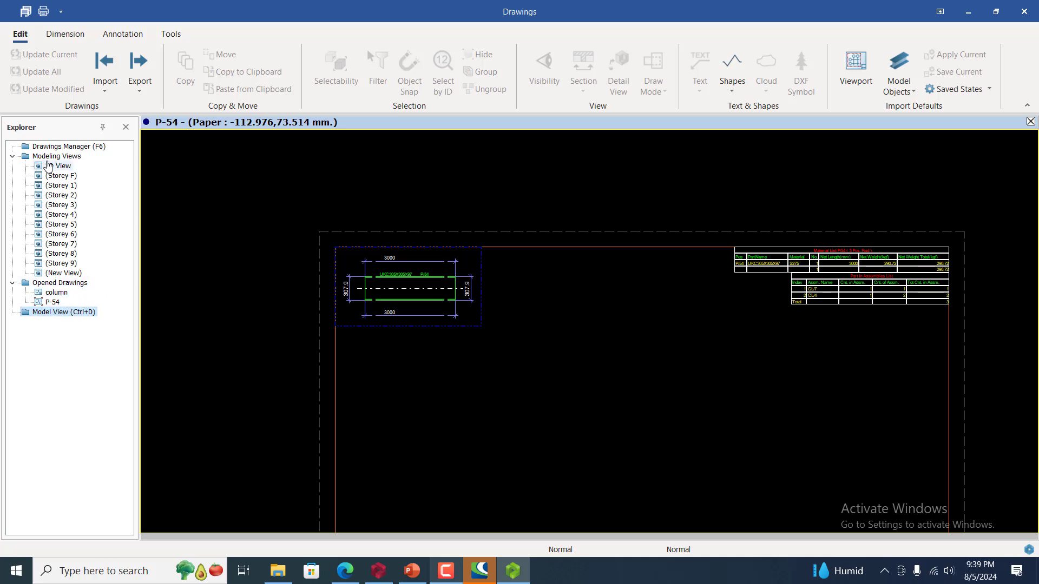
- Open the column's assembly drawing 835-156-CE-001 from the Drawings Manager, and close the manager
click(74, 147)
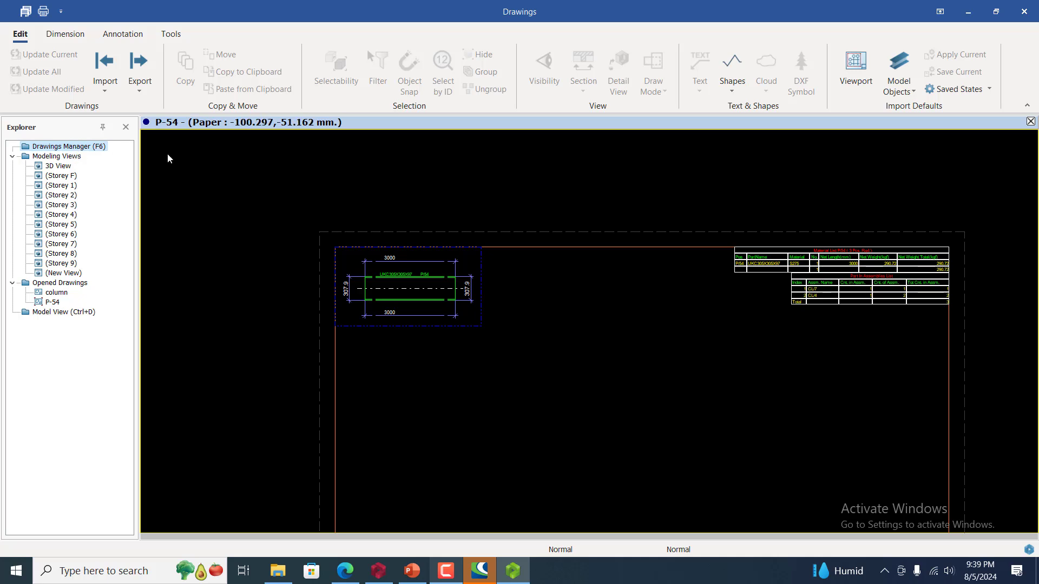
double_click(82, 147)
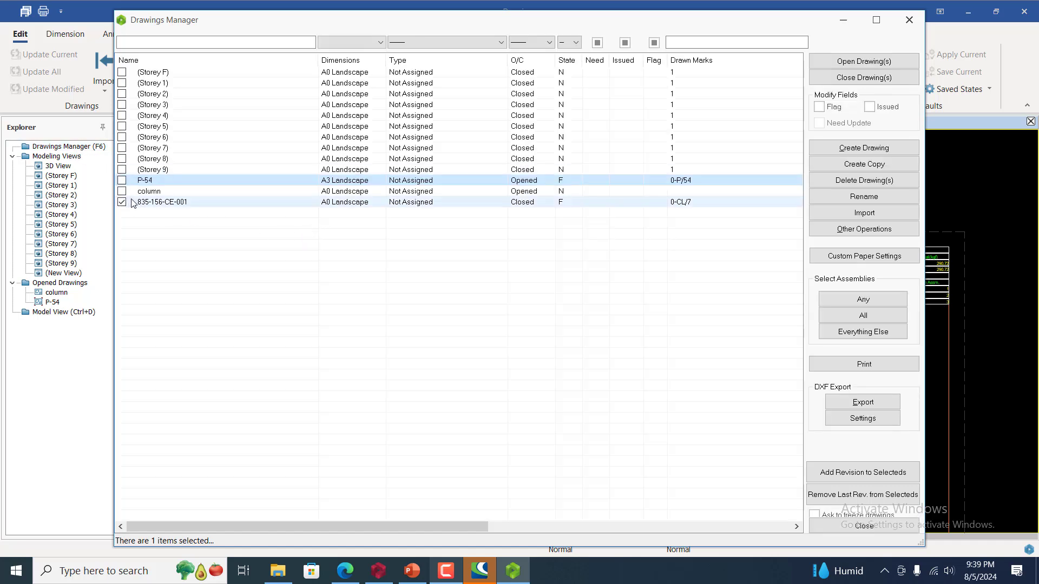
click(139, 203)
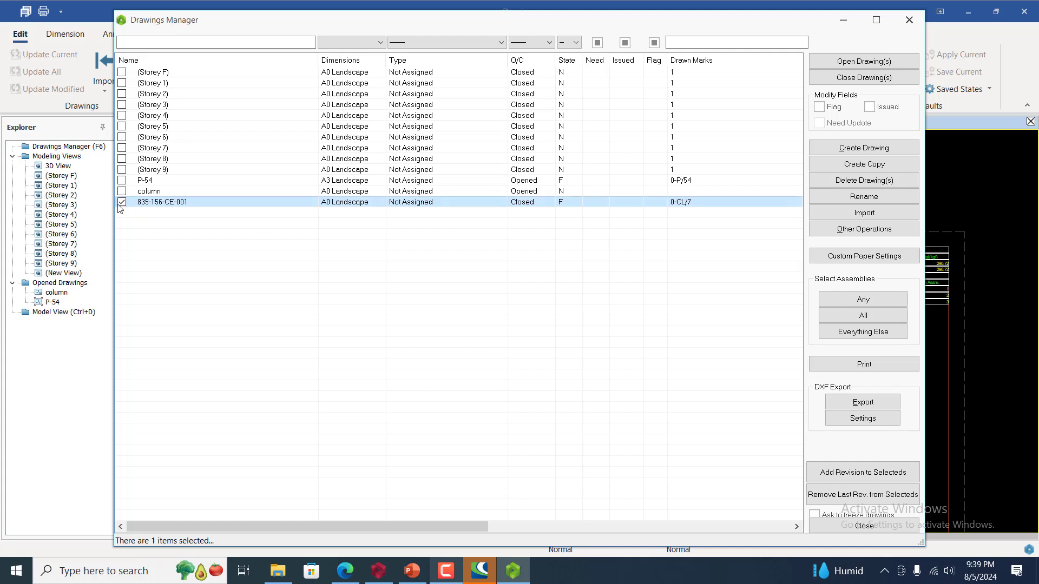
click(871, 63)
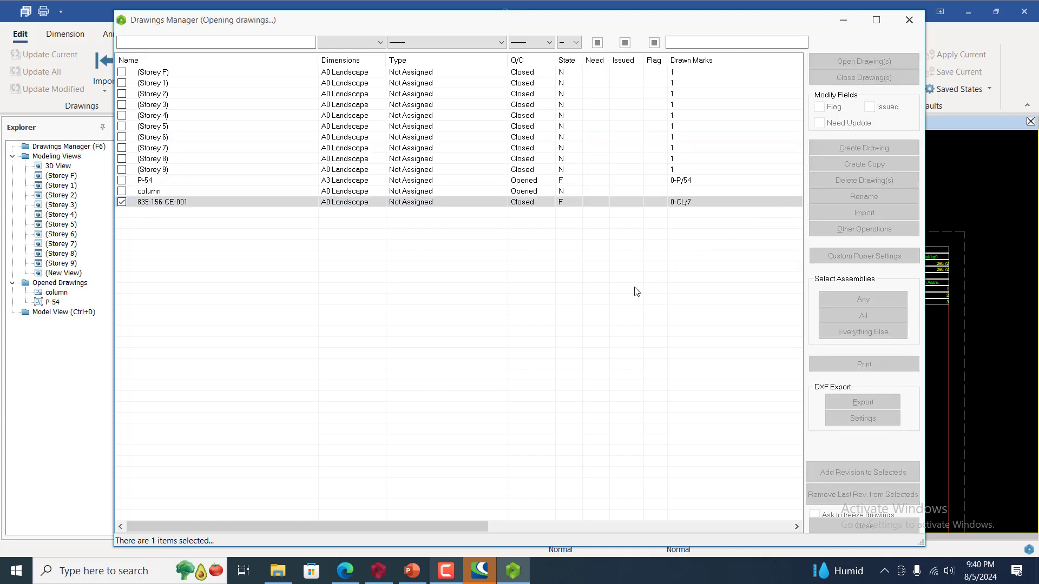
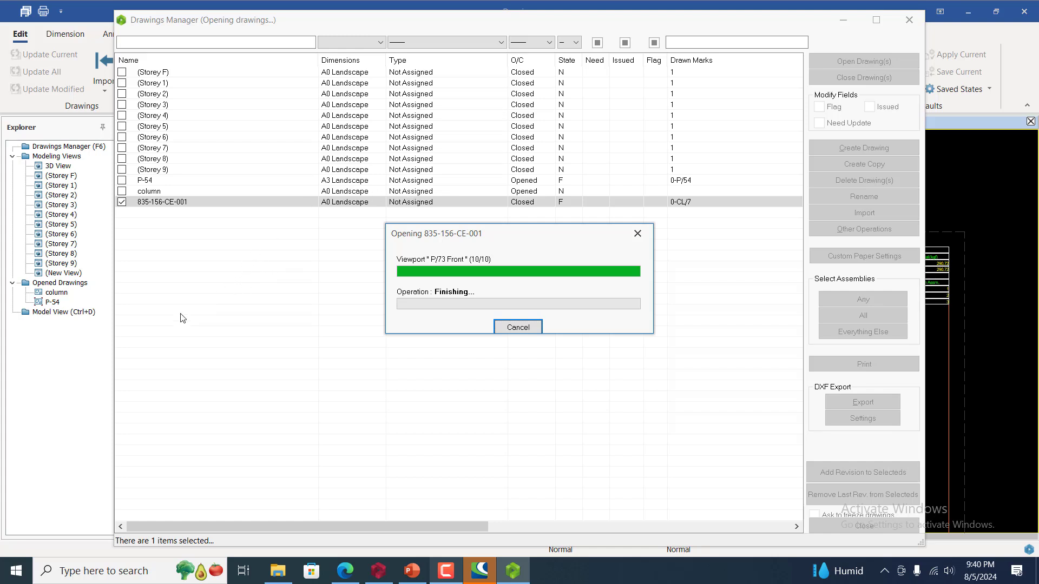
click(639, 233)
click(908, 20)
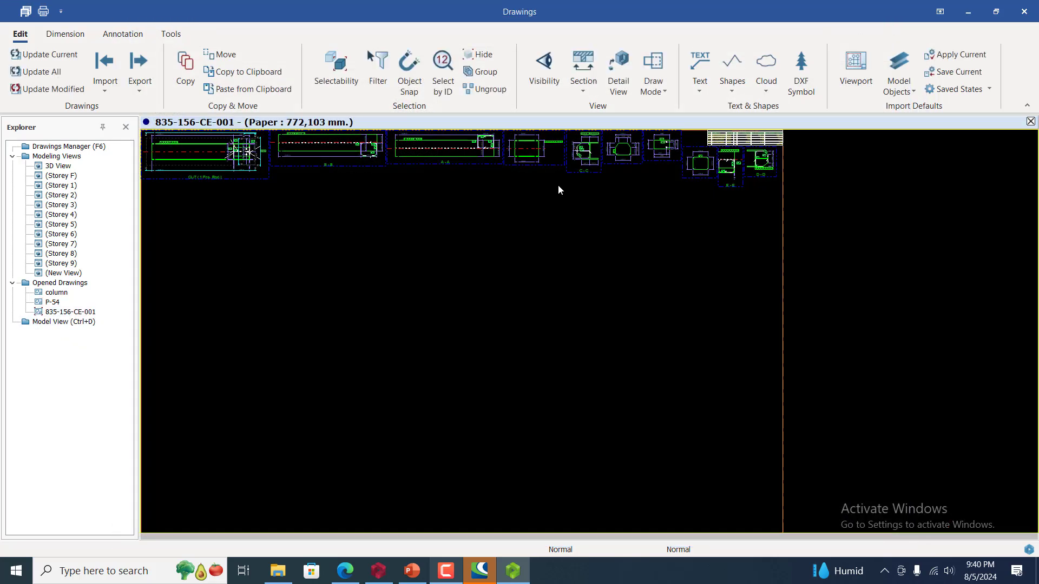
- Examine the CL/7 front view and section B-B, including the stiffener plates, bolt positions, weld symbols and dimensions at the column end
scroll(609, 232, down, 2)
scroll(490, 177, up, 5)
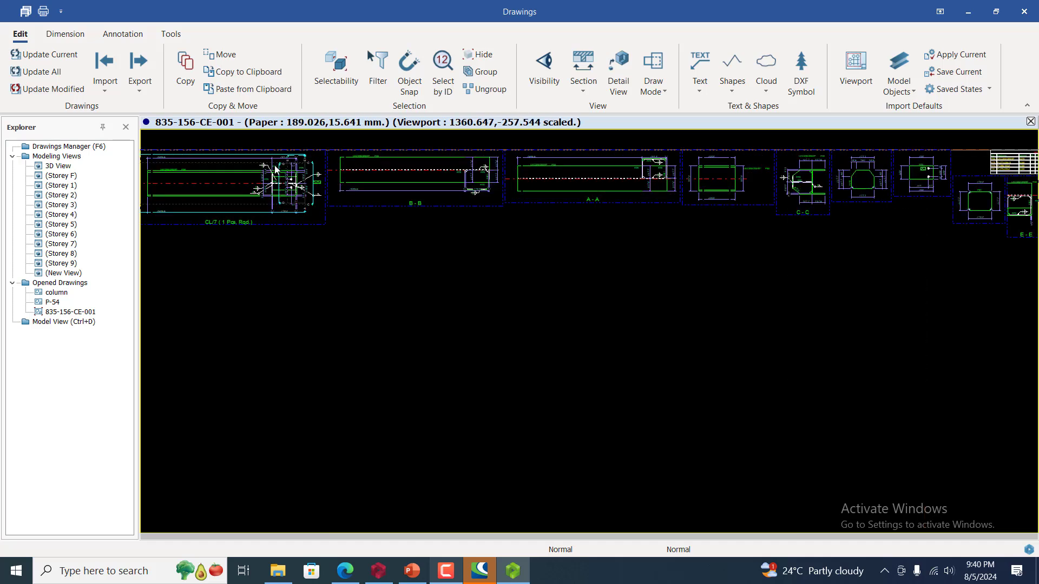
scroll(356, 232, down, 2)
scroll(265, 200, up, 4)
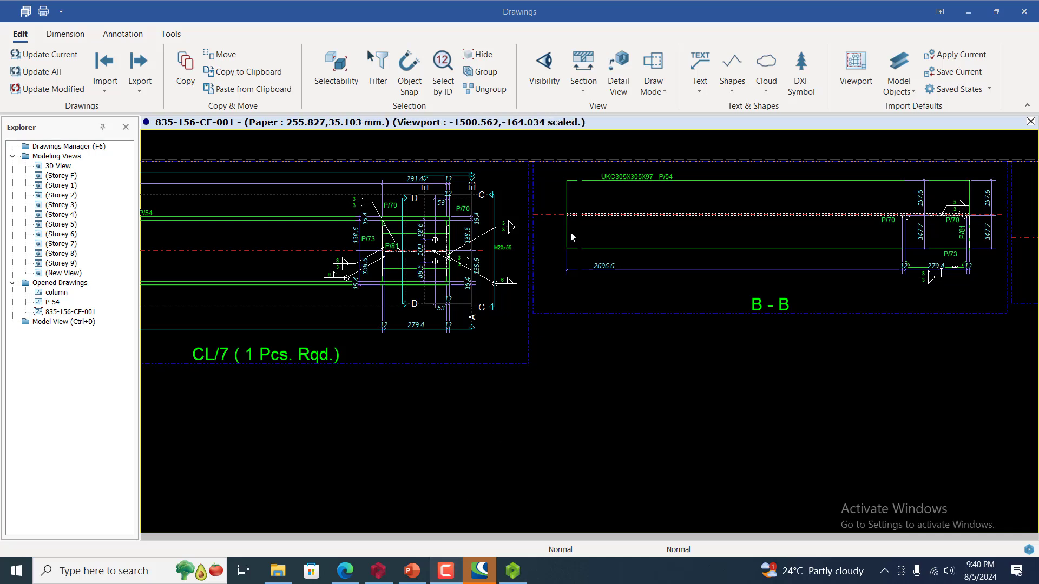
scroll(596, 276, down, 2)
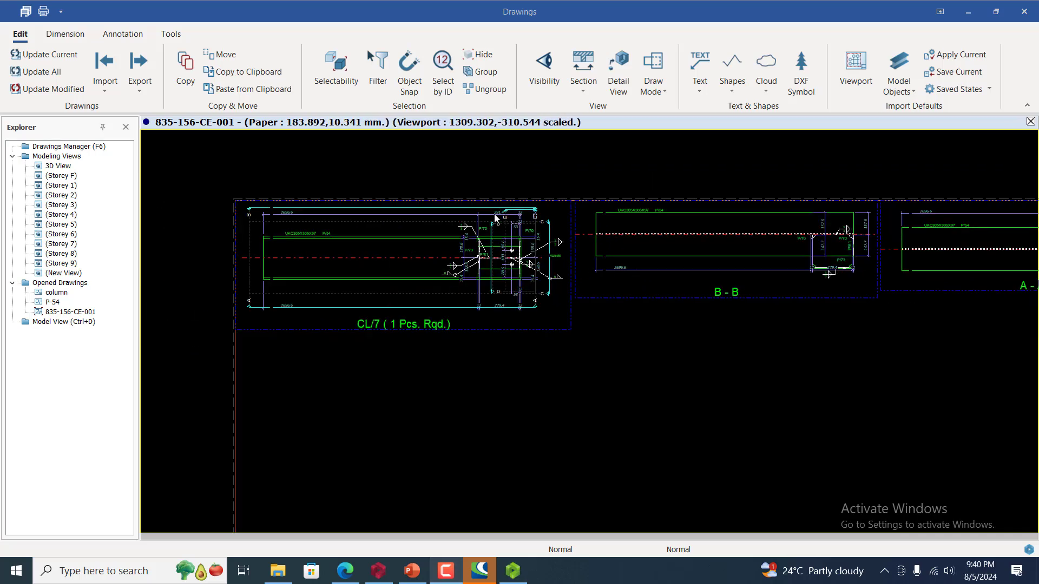
scroll(491, 232, up, 3)
scroll(563, 249, up, 5)
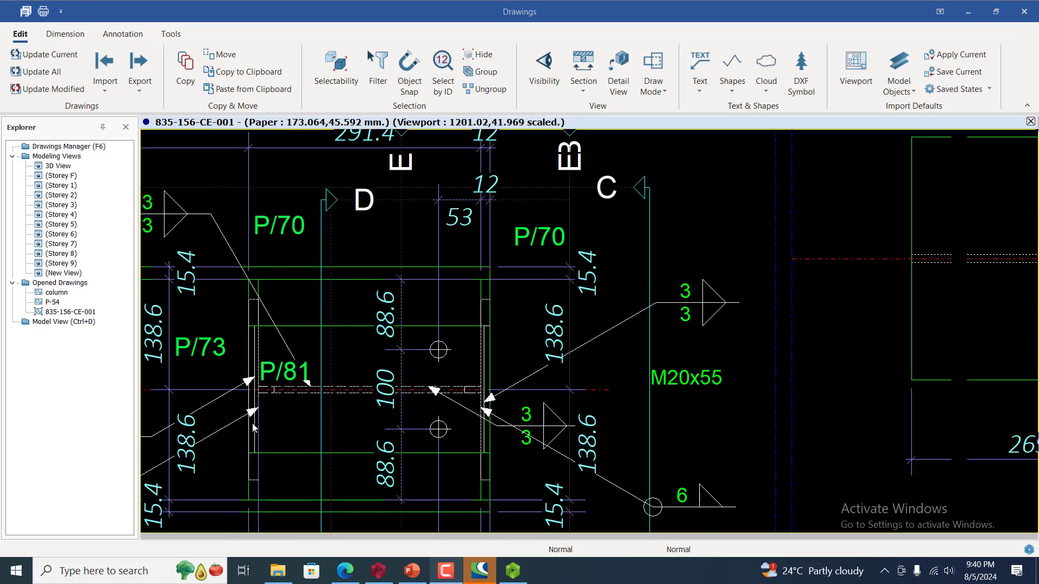
scroll(306, 403, down, 8)
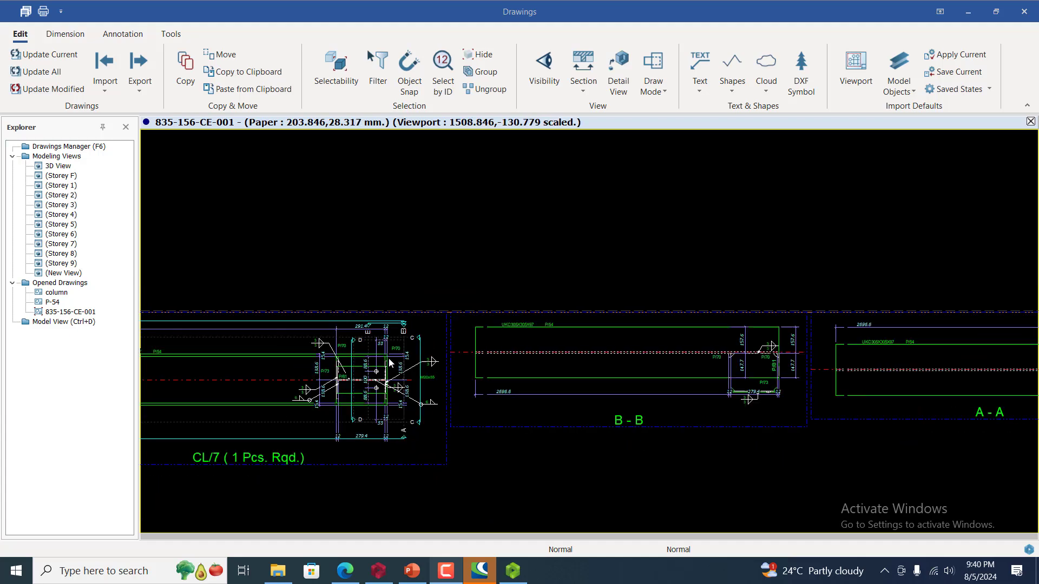
scroll(451, 378, down, 6)
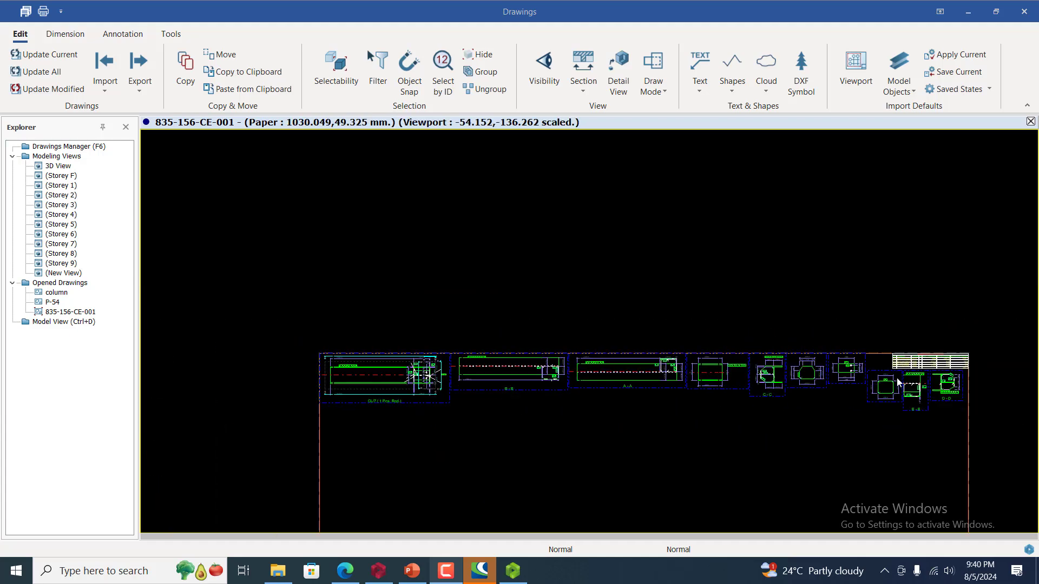
- Examine the material list, the P/70, P/73 and P/81 plate details, and sections C-C, D-D, E-E and B-B of the assembly drawing
scroll(900, 381, up, 5)
scroll(1003, 391, up, 6)
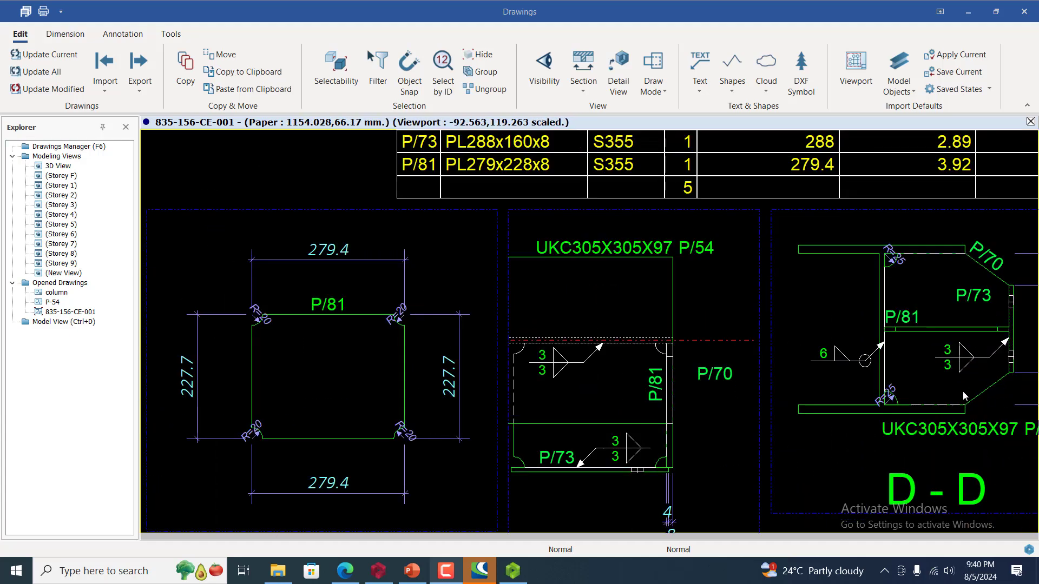
scroll(686, 274, down, 6)
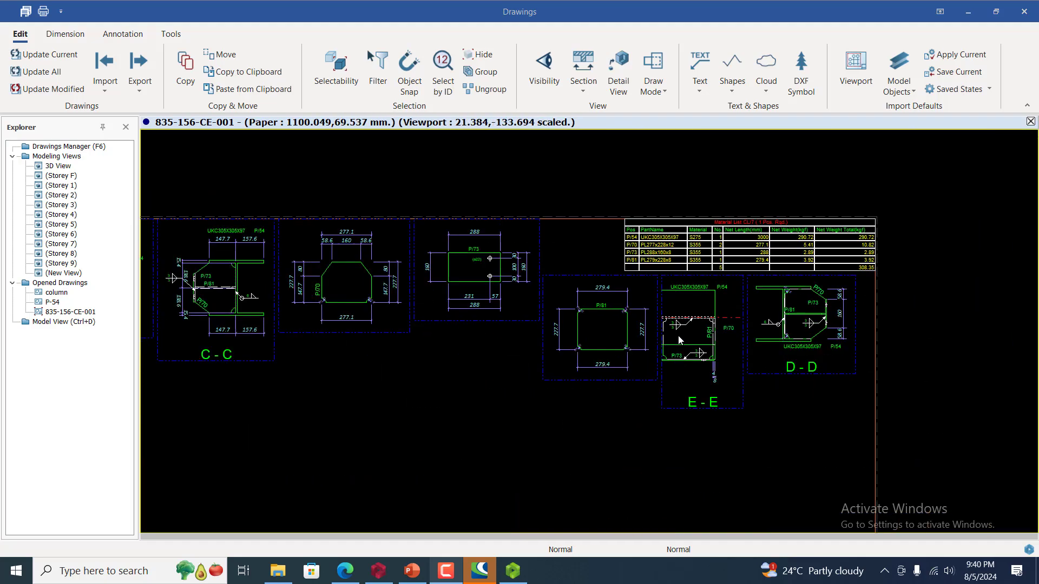
scroll(324, 285, up, 3)
scroll(603, 297, down, 4)
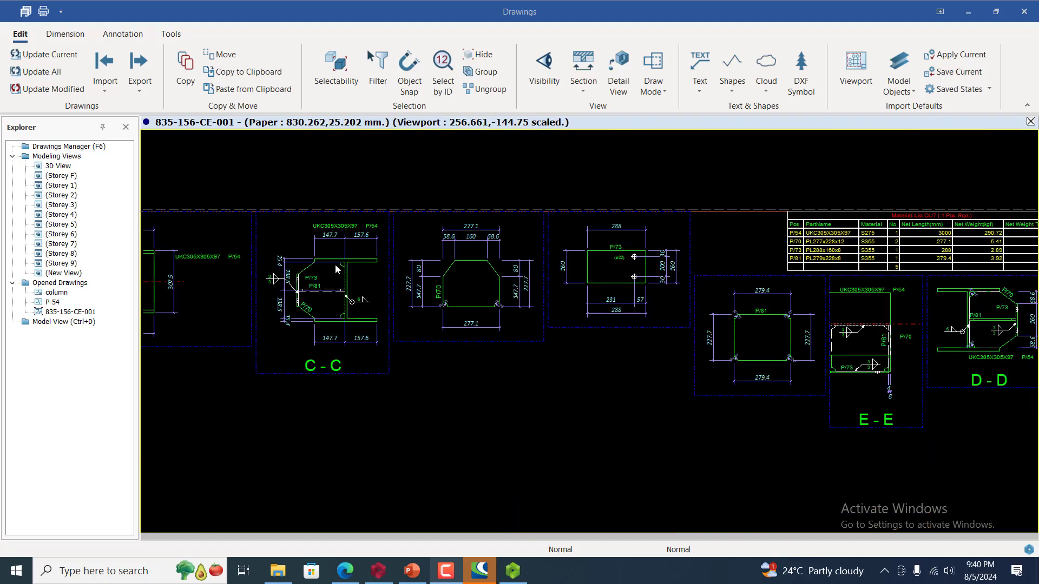
scroll(295, 278, up, 4)
scroll(608, 294, down, 5)
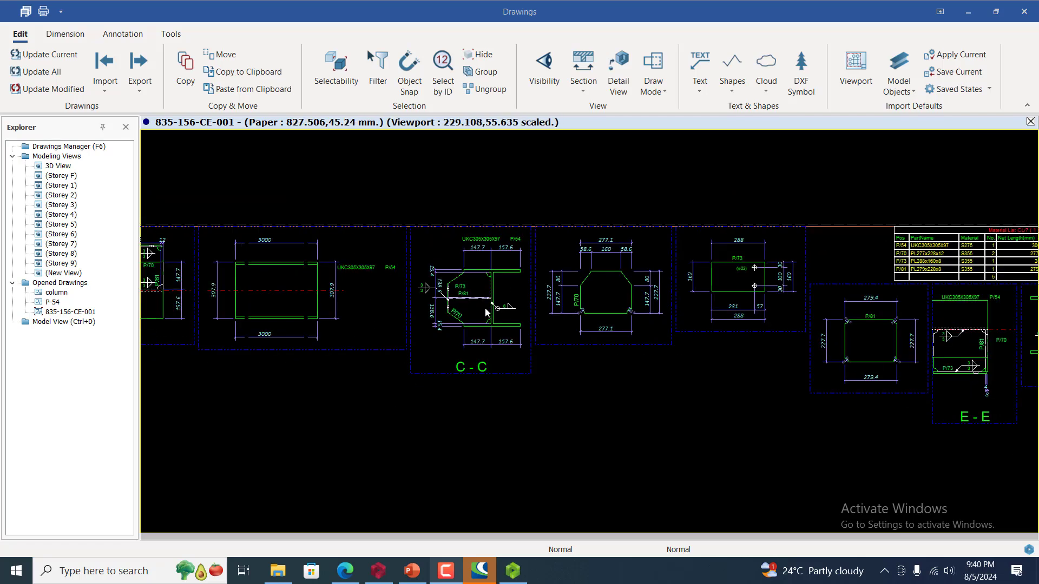
scroll(577, 274, down, 2)
scroll(578, 278, up, 2)
scroll(486, 265, up, 2)
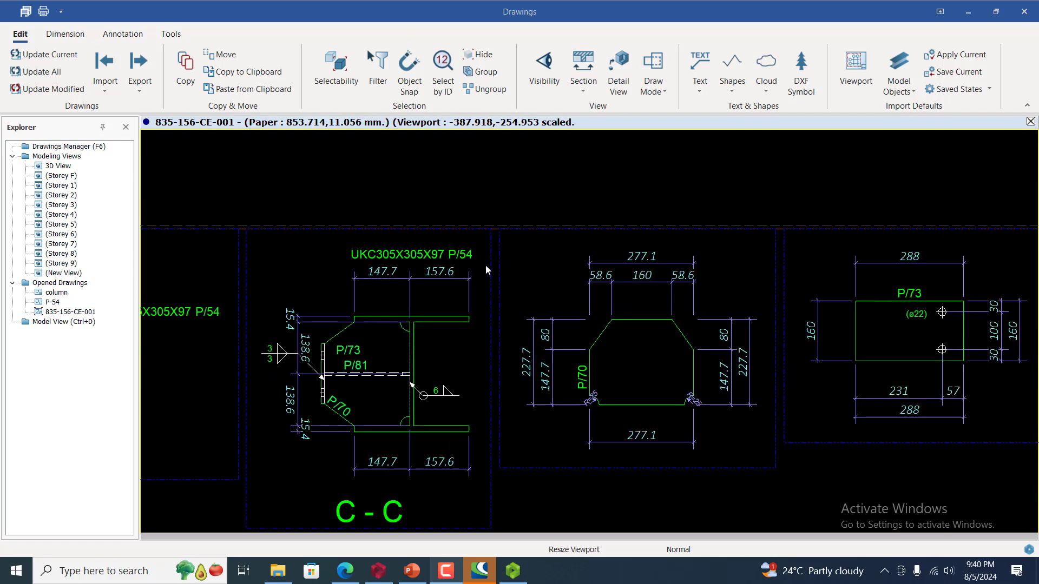
scroll(417, 261, up, 3)
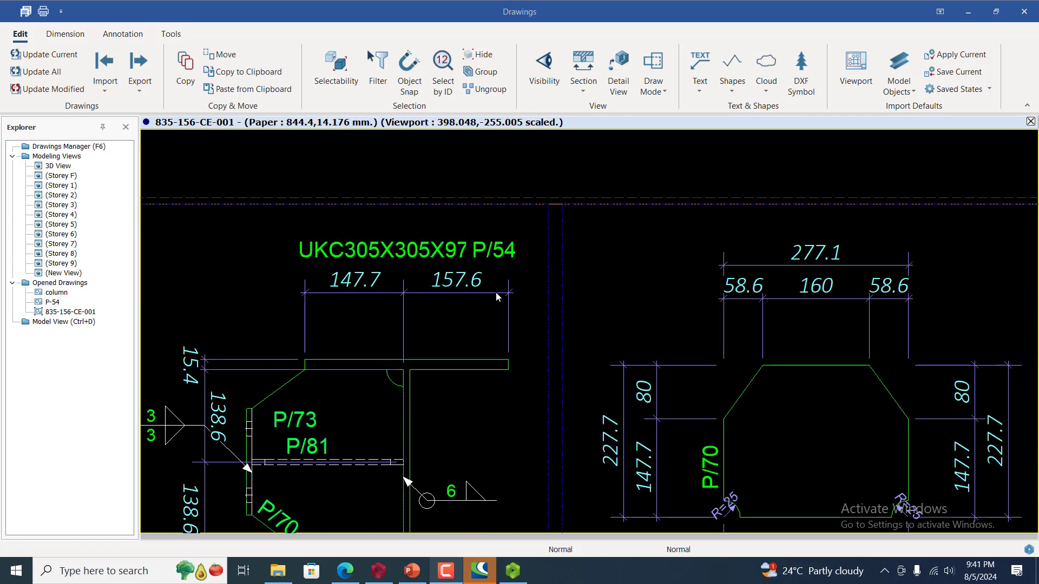
scroll(788, 335, down, 3)
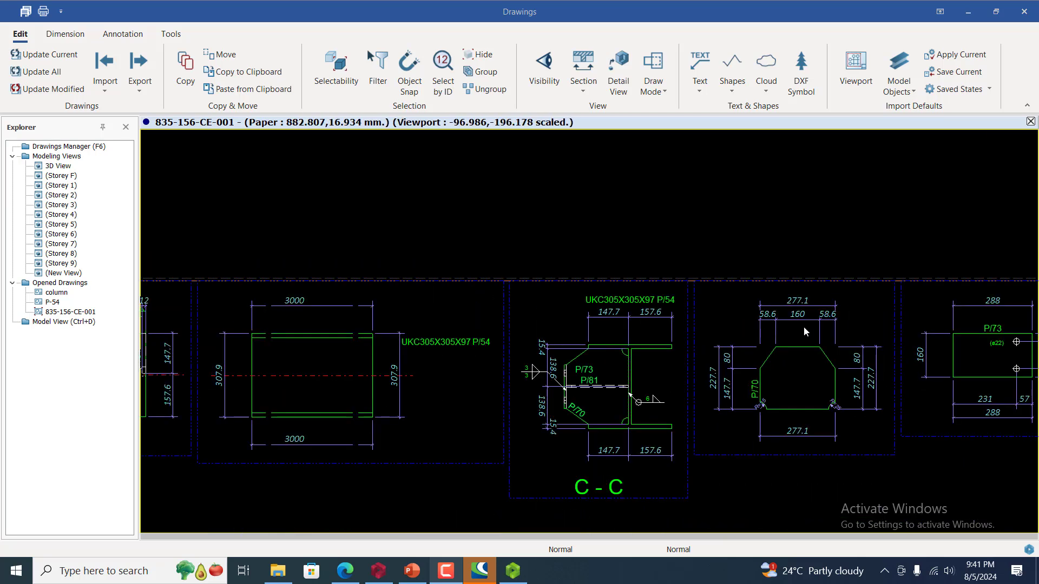
scroll(804, 326, down, 2)
scroll(772, 360, down, 2)
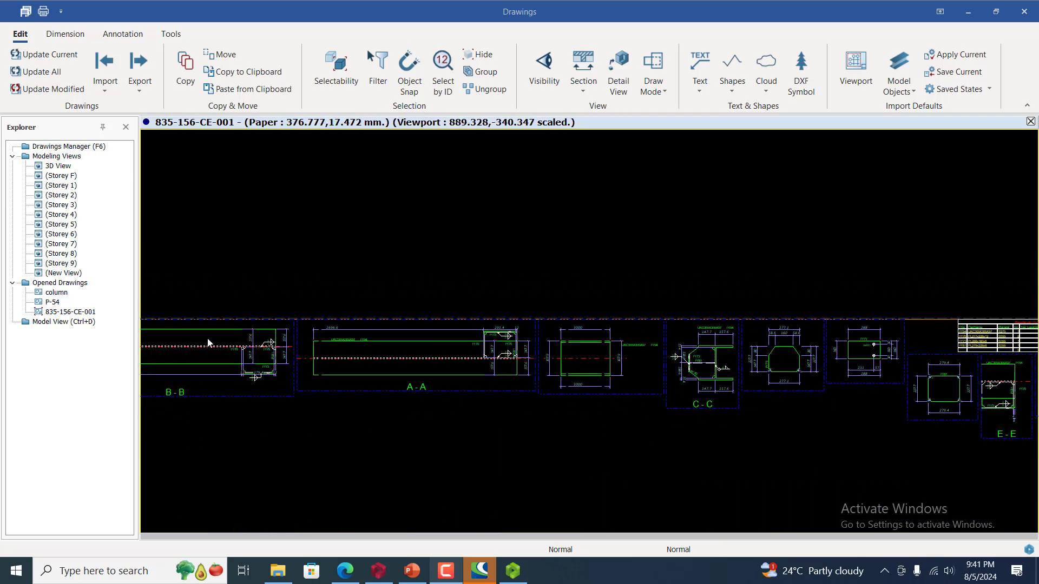
scroll(208, 343, up, 5)
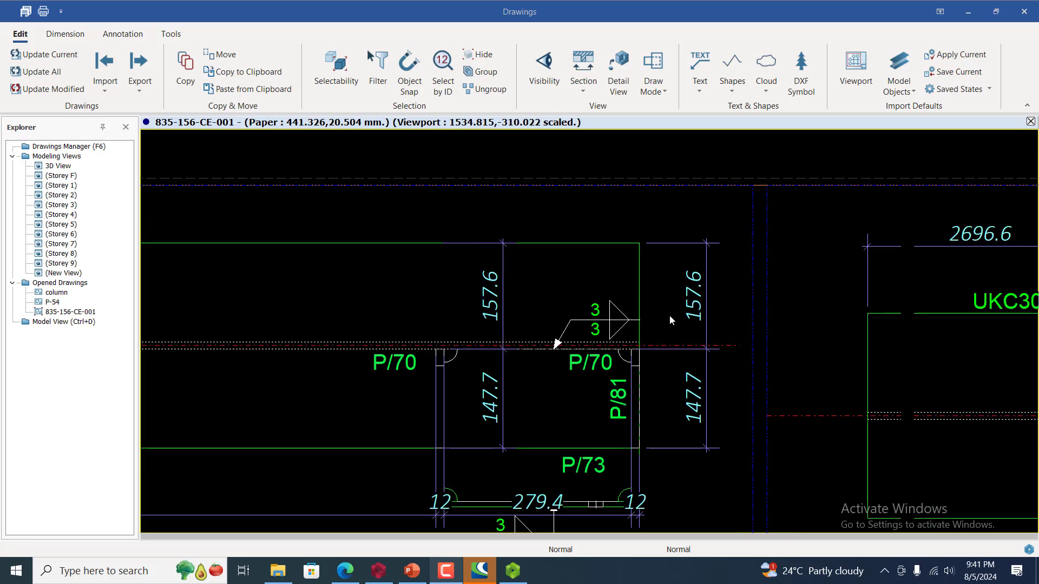
- Review the CL/7 front view's stiffener plates, bolts and welds, and compare them with sections B-B and A-A
scroll(670, 316, down, 6)
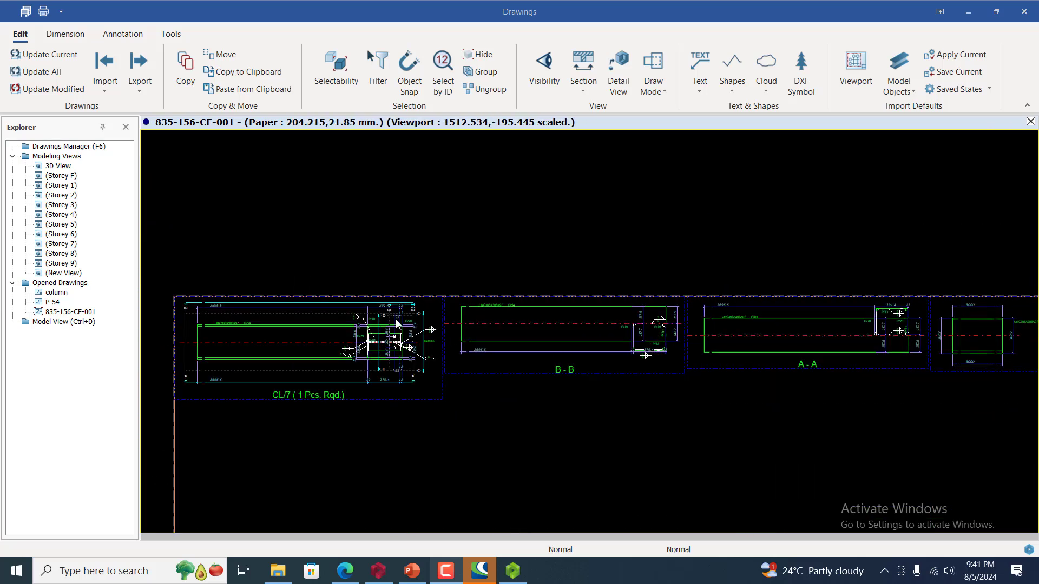
scroll(397, 324, up, 6)
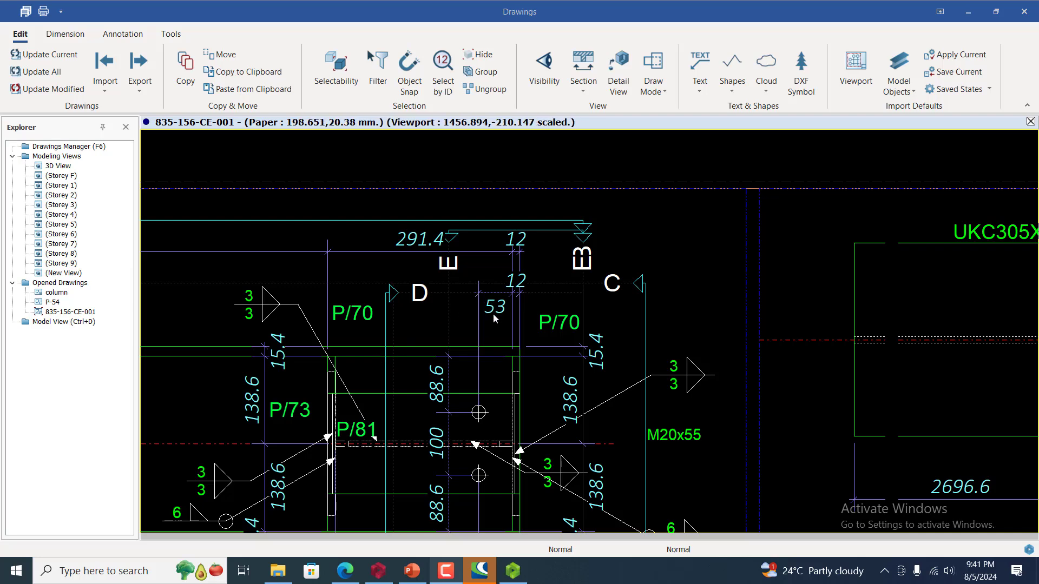
scroll(638, 287, down, 2)
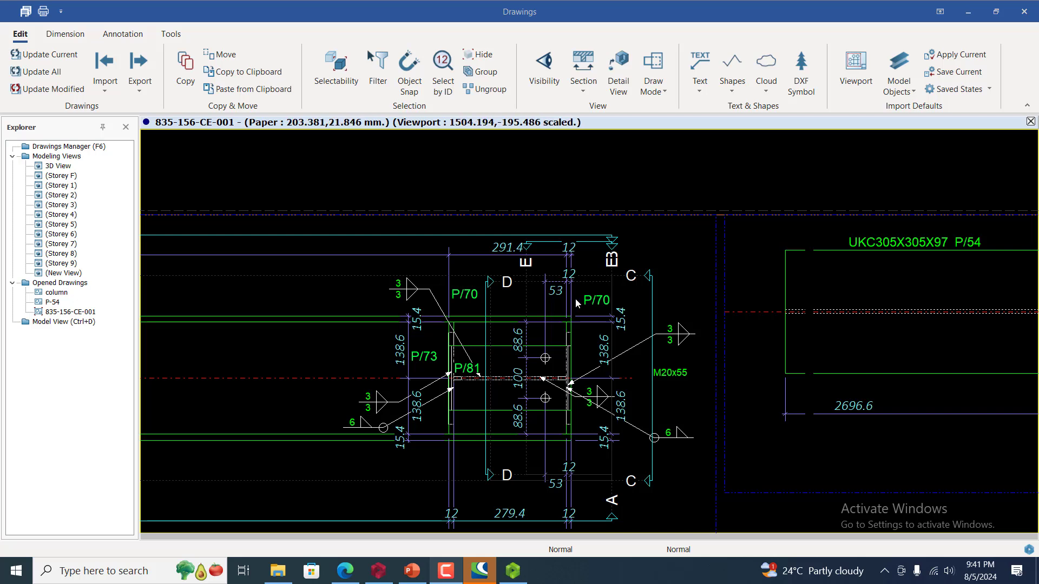
scroll(617, 286, down, 3)
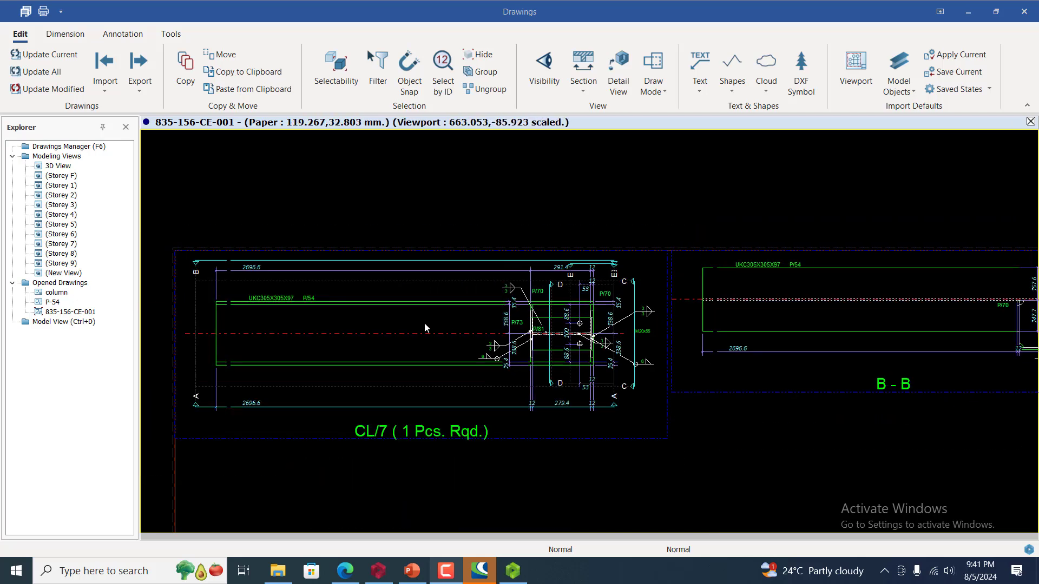
scroll(400, 330, down, 5)
scroll(734, 347, up, 3)
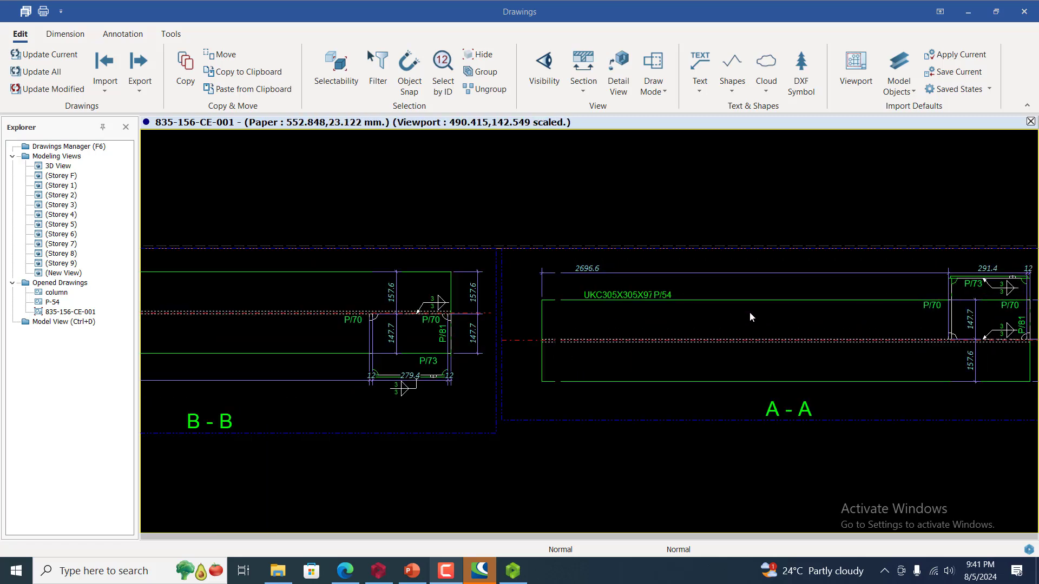
scroll(303, 333, down, 5)
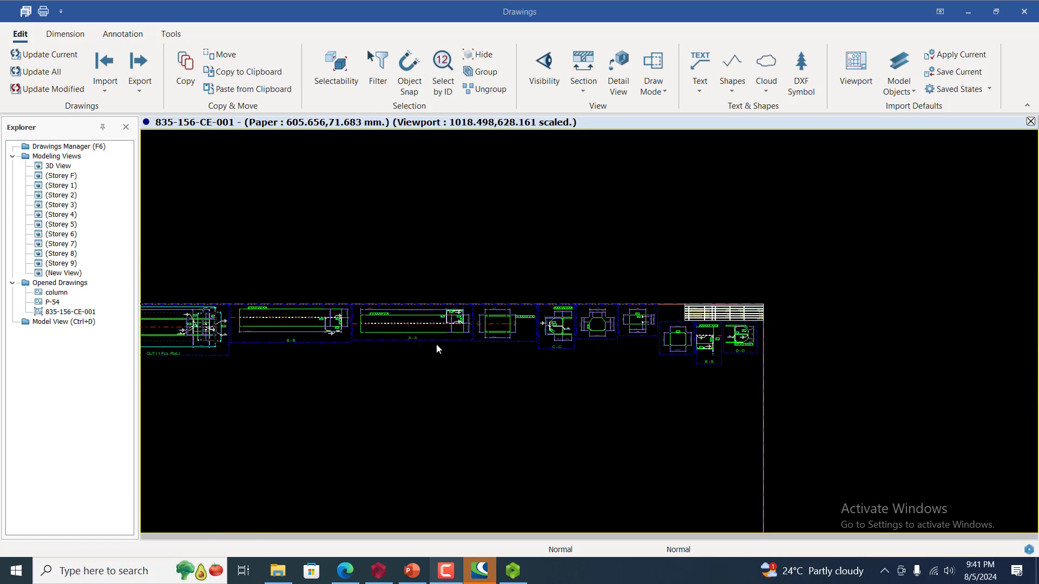
- Review the CL/7 material list with its part names, materials, lengths and weights, and the P/81 plate, E-E and D-D details
scroll(680, 318, up, 5)
scroll(680, 319, up, 3)
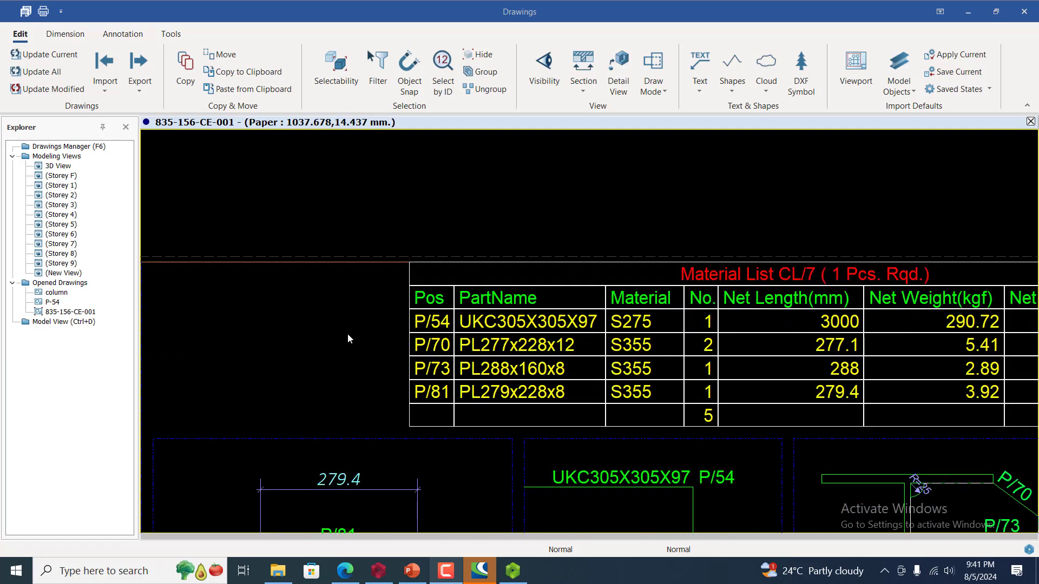
scroll(232, 321, down, 3)
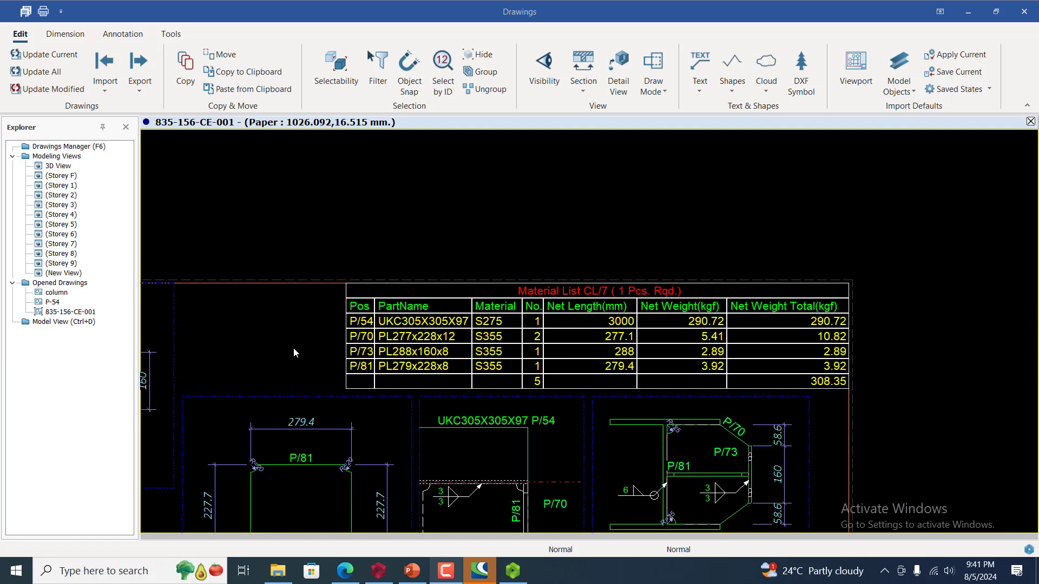
scroll(355, 347, up, 2)
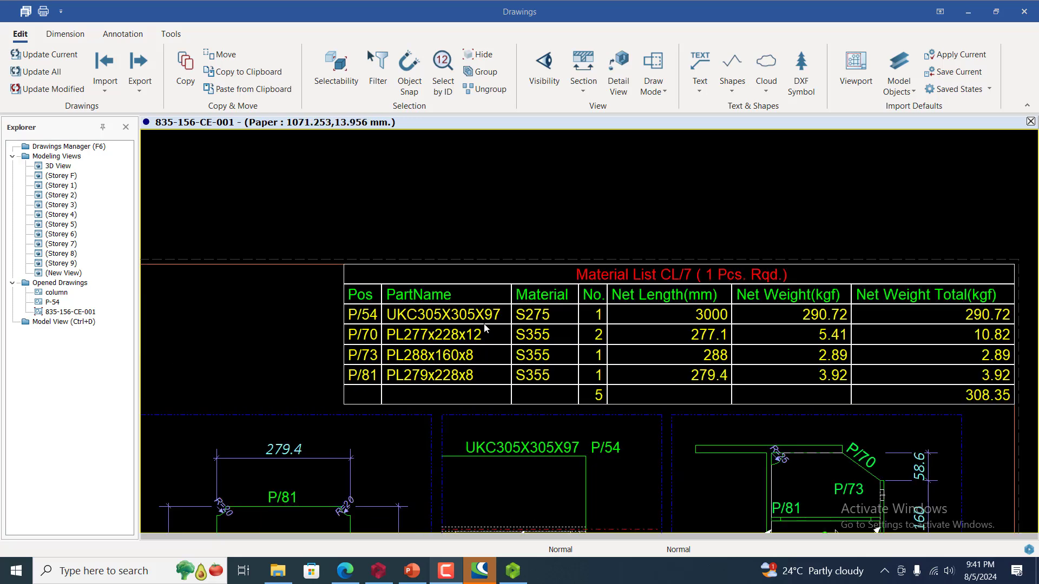
scroll(777, 240, down, 3)
scroll(666, 432, up, 3)
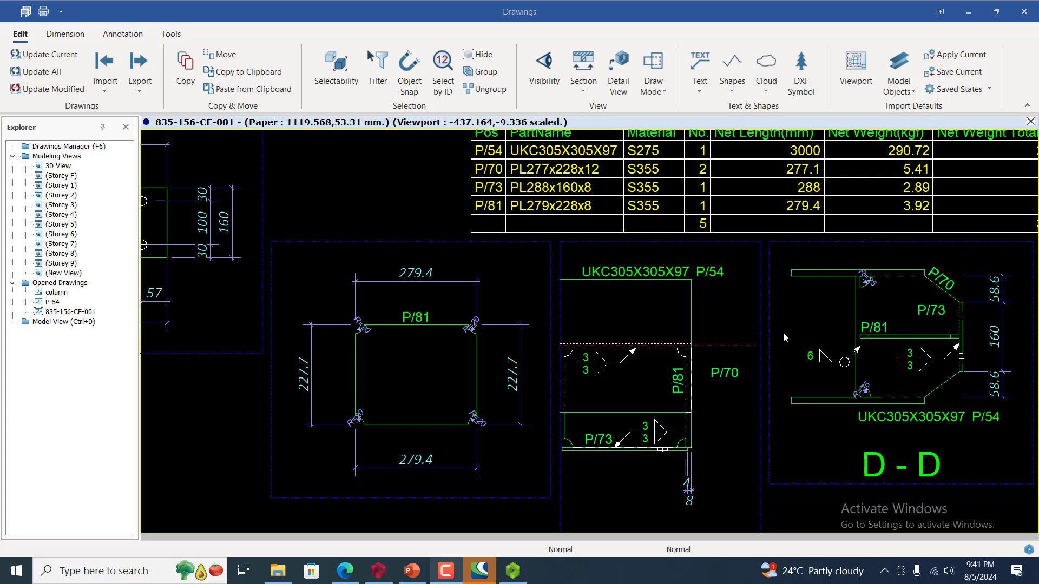
scroll(784, 332, down, 3)
scroll(832, 343, down, 2)
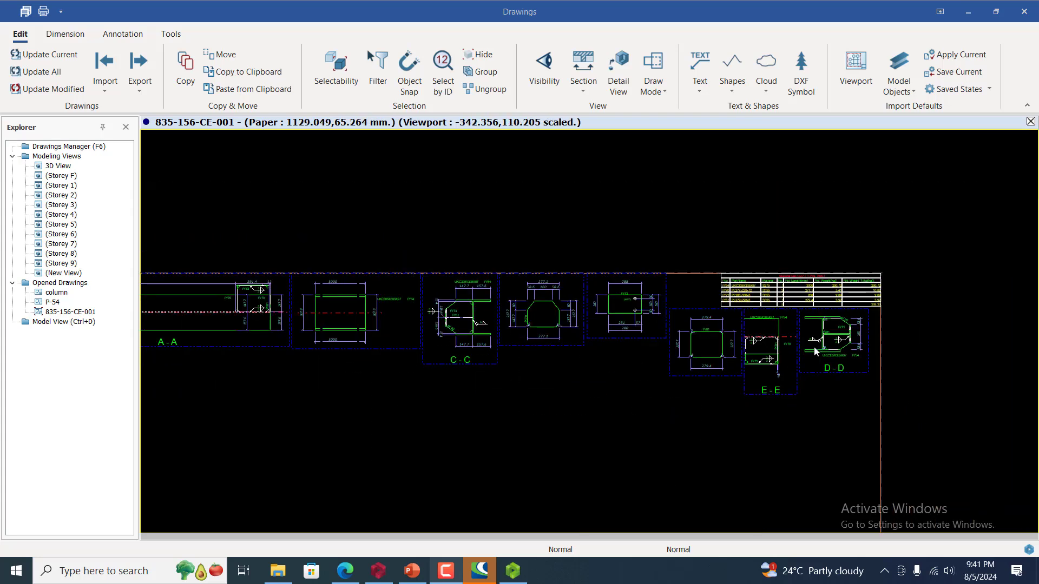
scroll(814, 347, down, 2)
scroll(725, 362, down, 1)
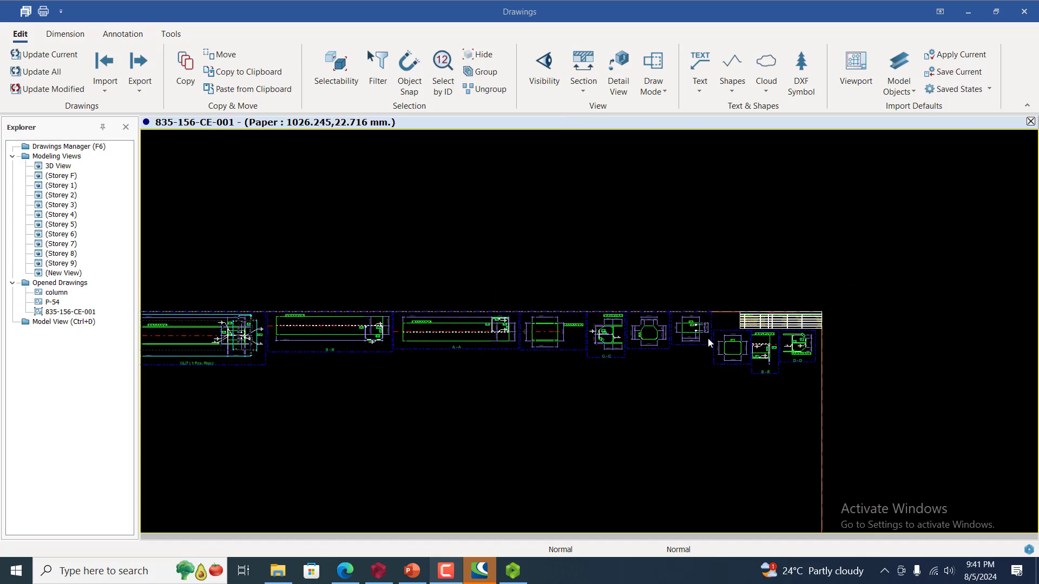
scroll(711, 340, down, 1)
scroll(314, 340, up, 1)
scroll(316, 343, up, 1)
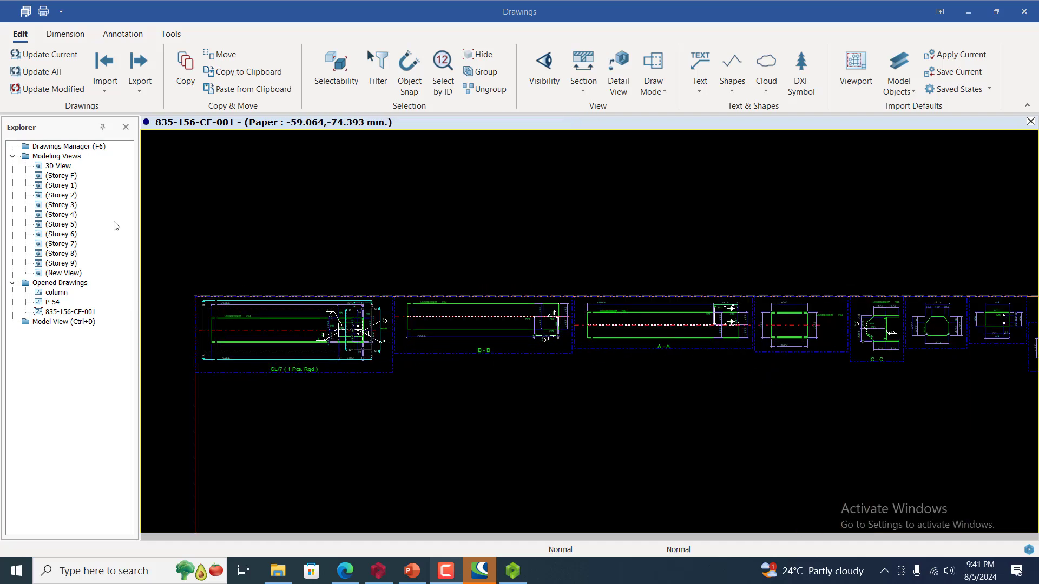
- Insert the model's 3D View into the empty area of the 835-156-CE-001 sheet, below the column views
click(55, 322)
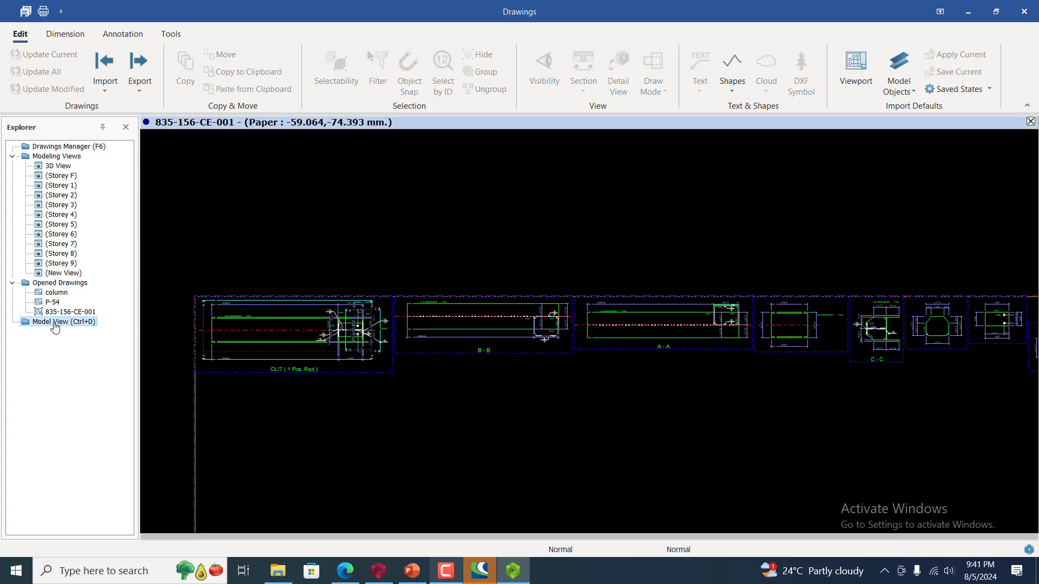
click(230, 251)
scroll(301, 219, down, 2)
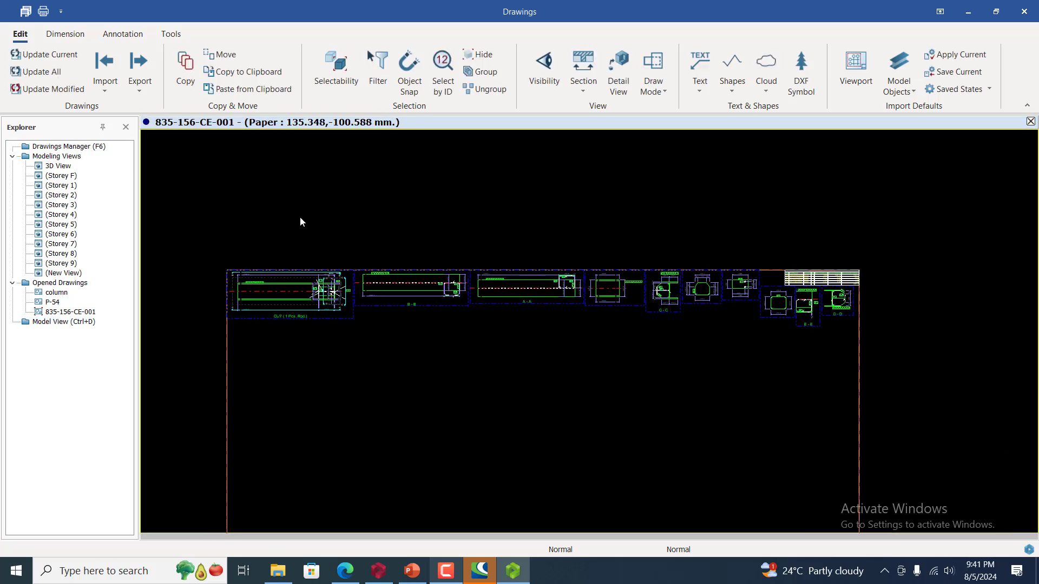
scroll(301, 216, down, 1)
scroll(305, 346, up, 1)
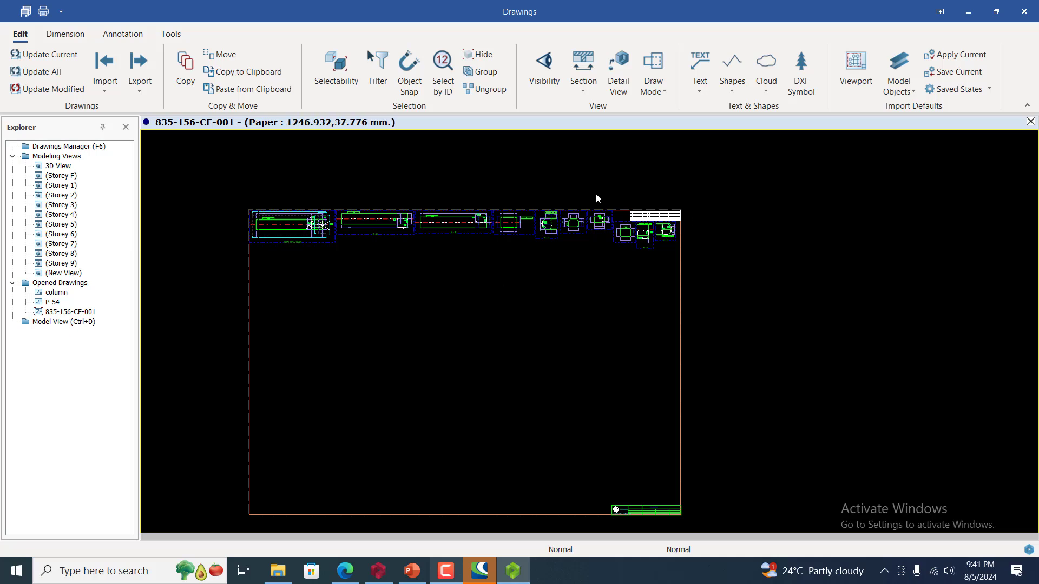
click(61, 166)
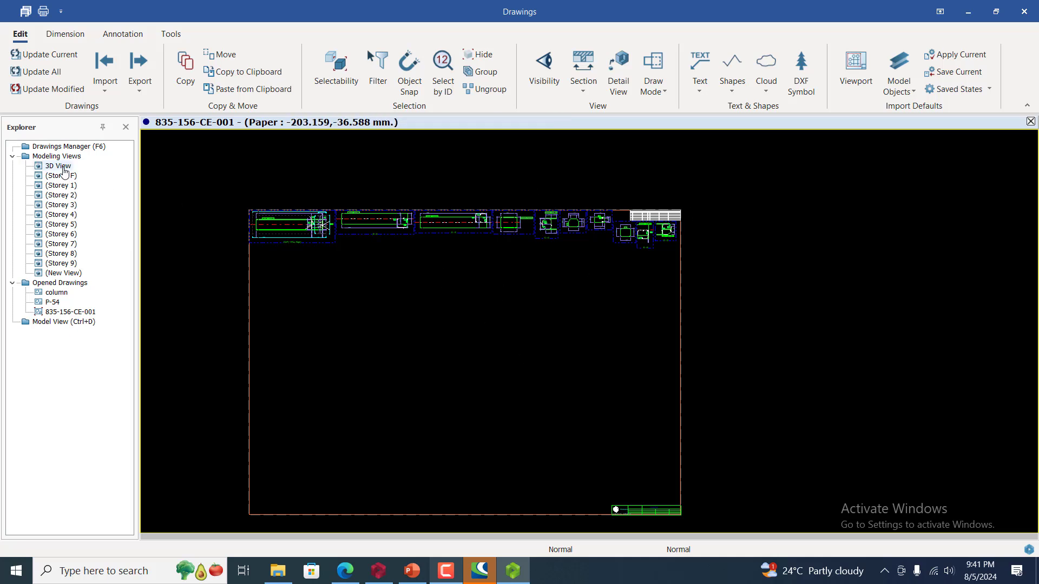
right_click(63, 169)
click(108, 173)
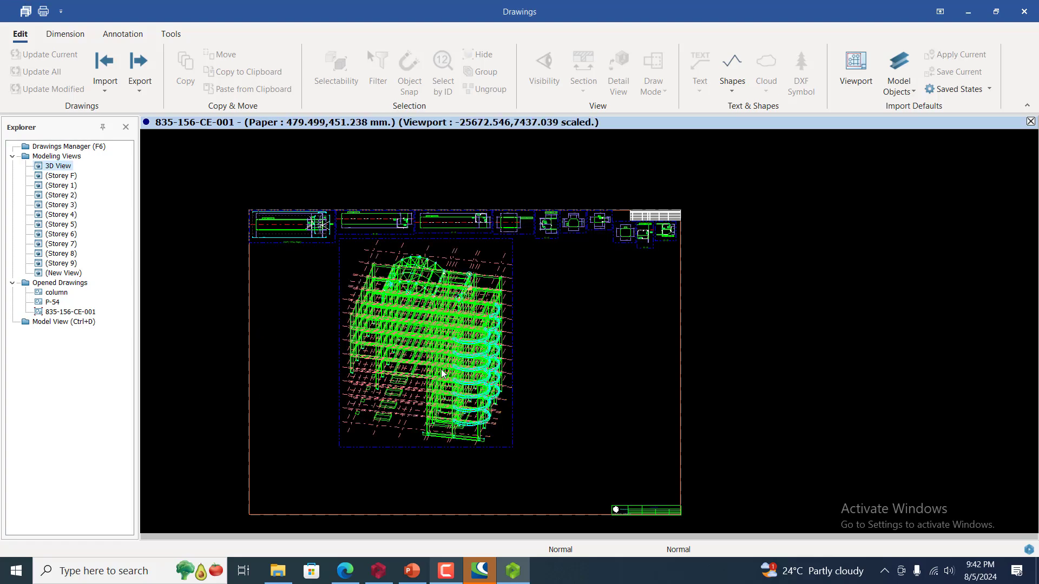
- Examine the inserted 3D view of the whole building, including the roof truss, rooftop frame and curved storey edges
scroll(429, 247, up, 5)
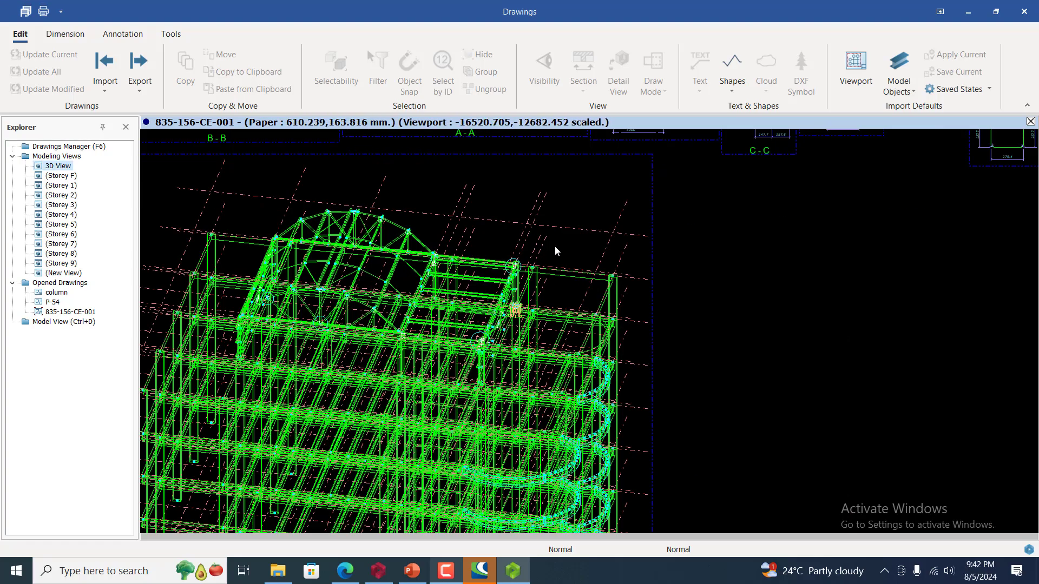
scroll(560, 248, down, 2)
scroll(454, 263, up, 4)
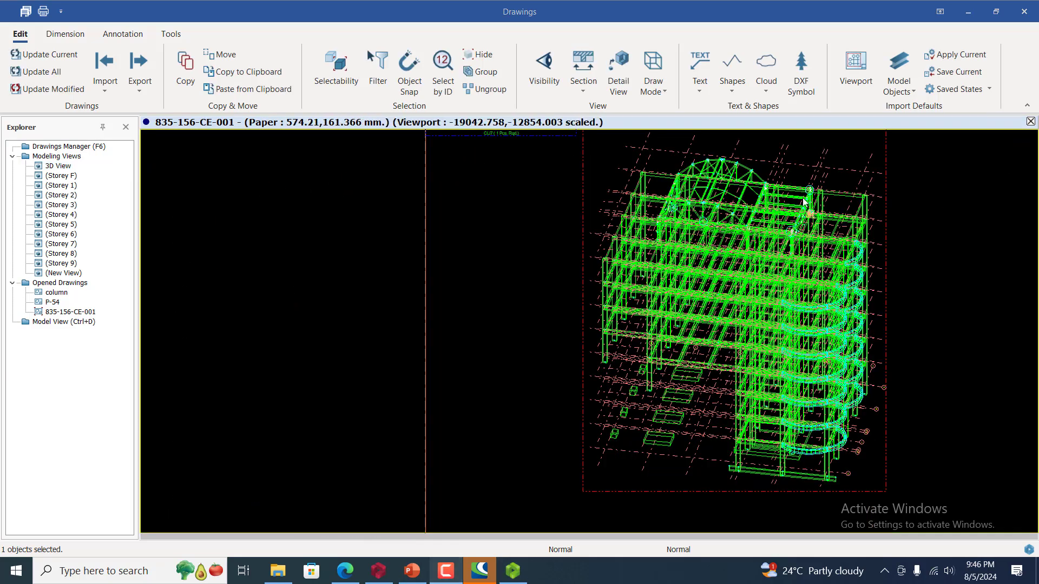
scroll(834, 249, up, 2)
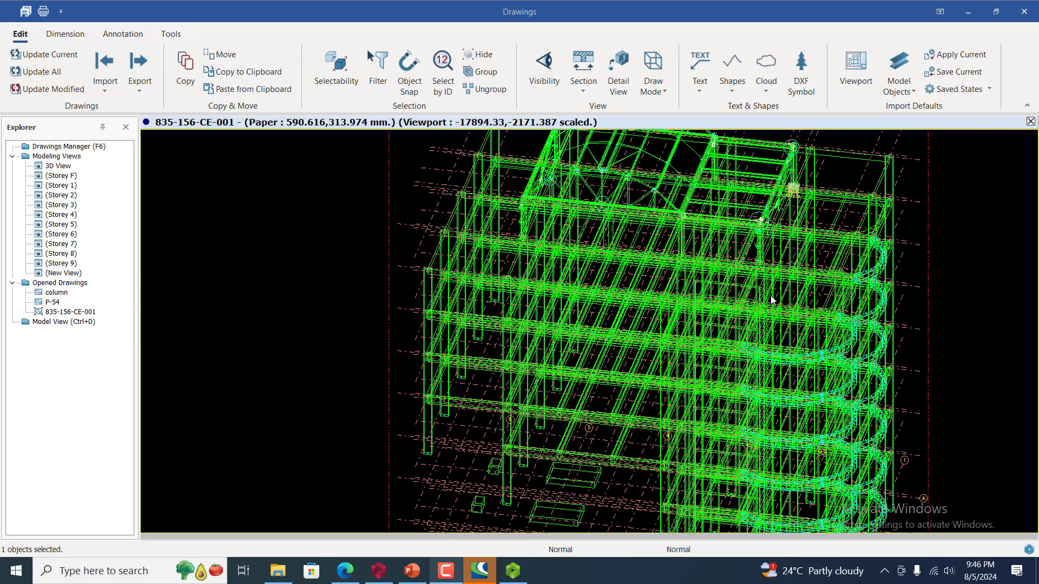
scroll(738, 323, down, 1)
scroll(793, 275, down, 1)
scroll(793, 275, up, 1)
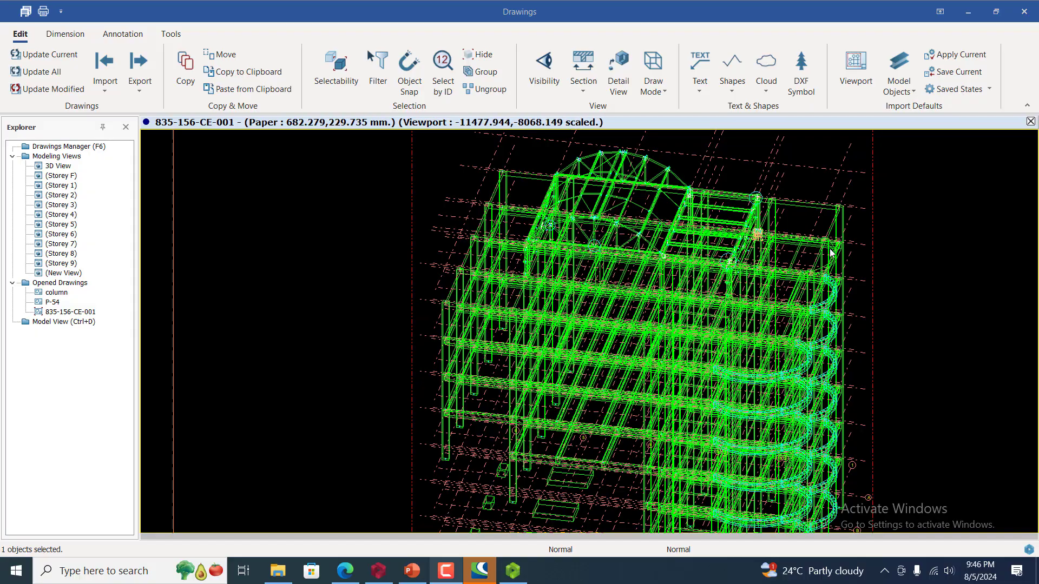
scroll(794, 275, up, 3)
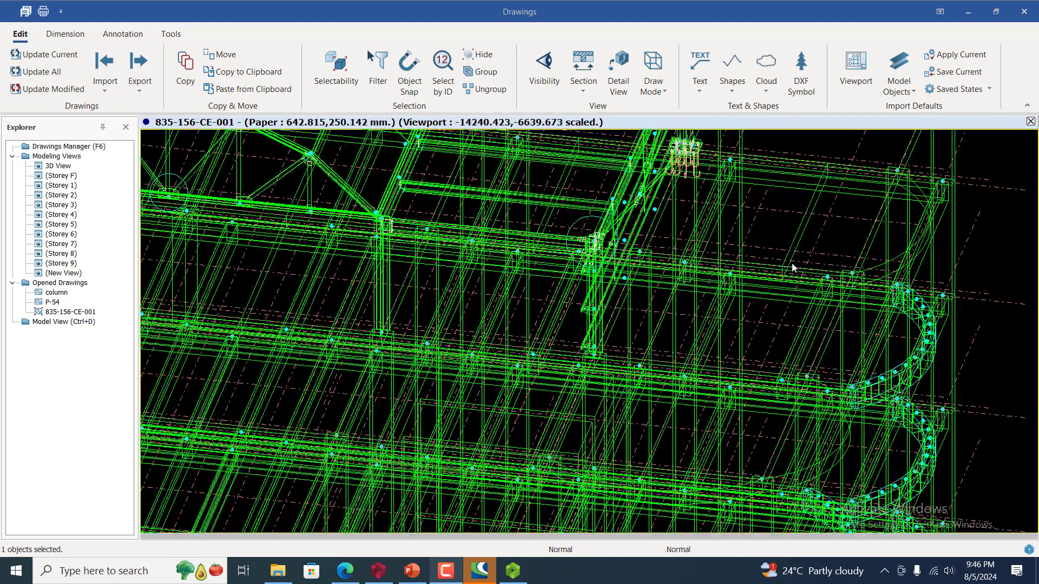
scroll(793, 267, down, 3)
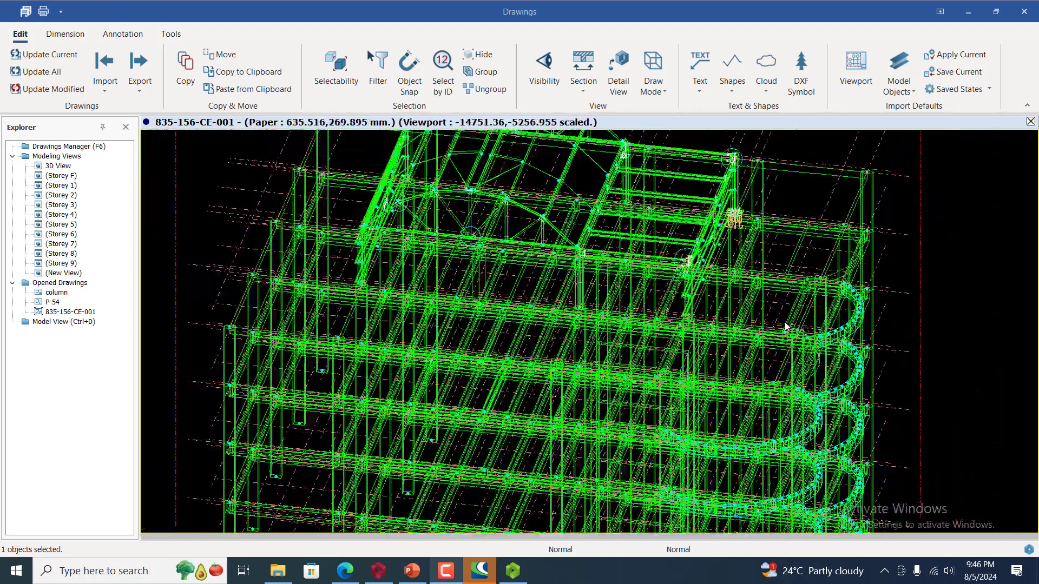
scroll(819, 305, down, 2)
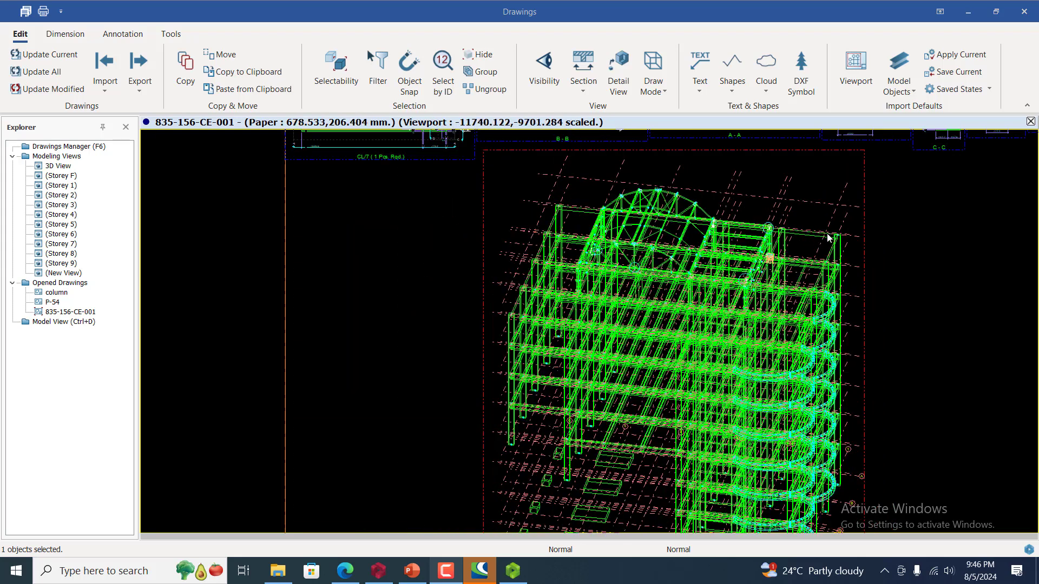
- Open the properties of the inserted 3D viewport and set its draw mode to Hidden Line
double_click(861, 161)
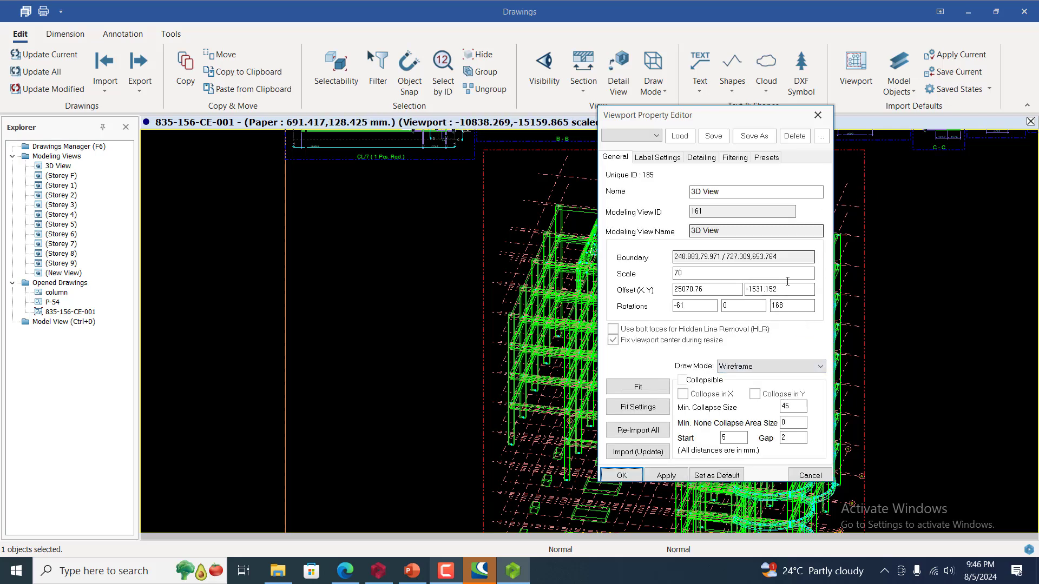
click(754, 367)
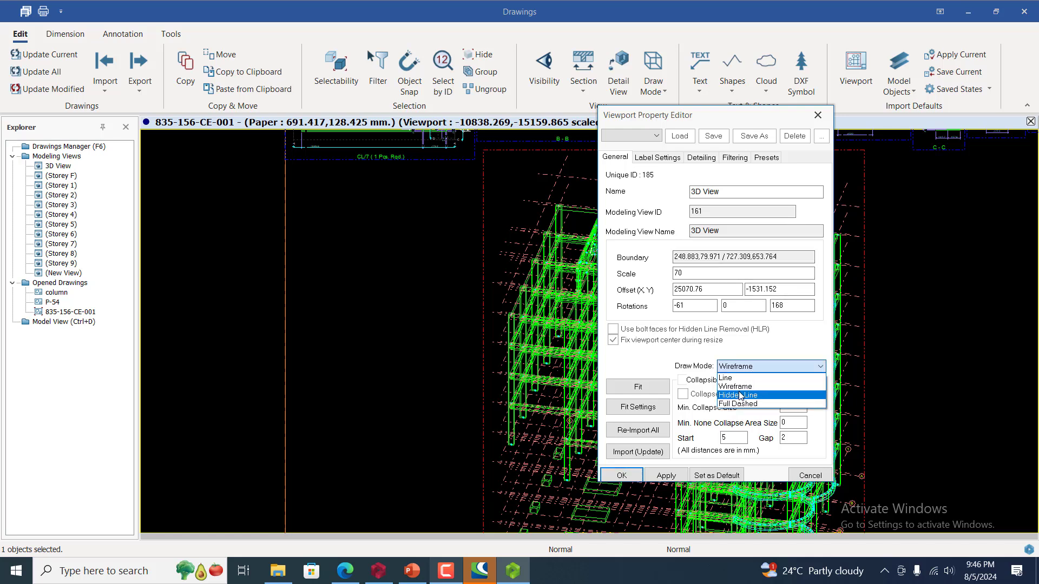
click(741, 396)
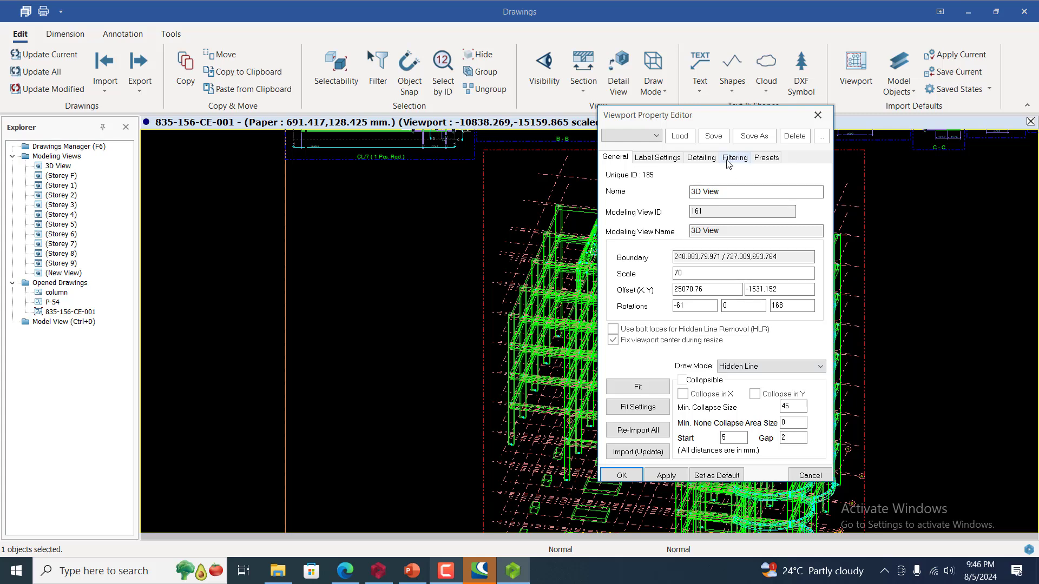
click(734, 158)
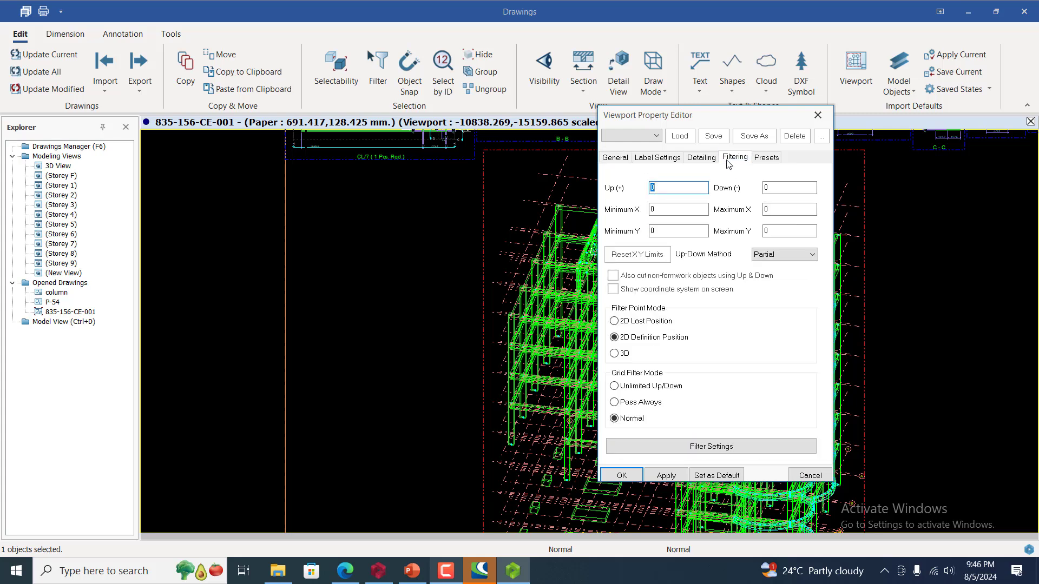
click(616, 157)
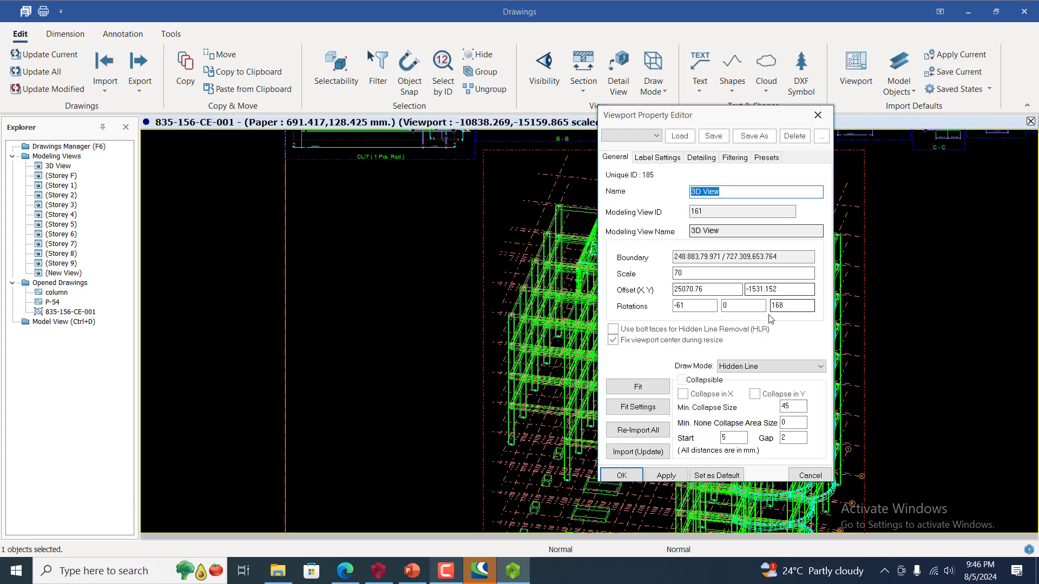
- Set the 3D viewport's filter point mode to 3D and its grid filter mode to Unlimited Up/Down
click(734, 158)
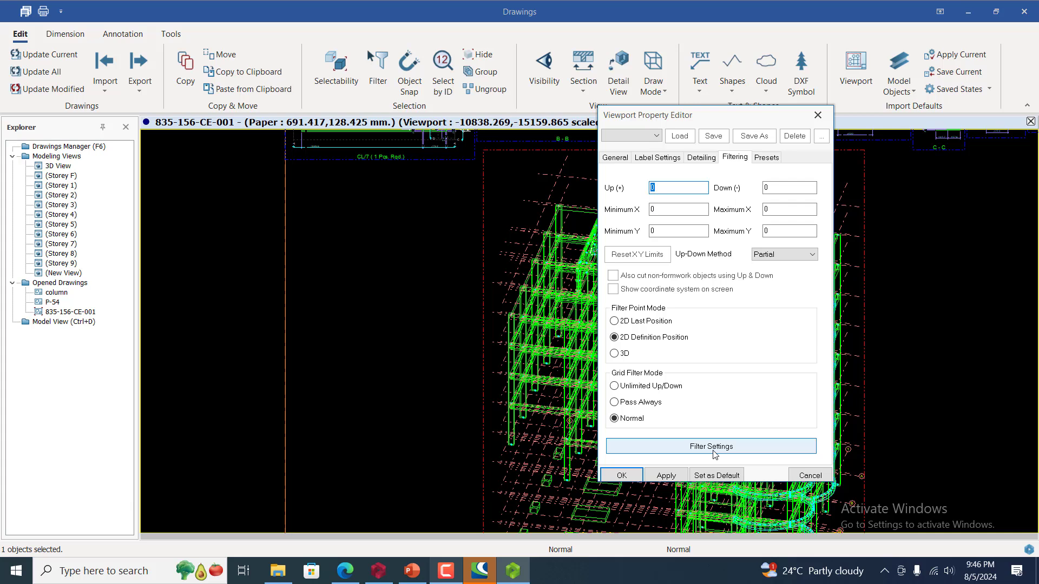
click(713, 447)
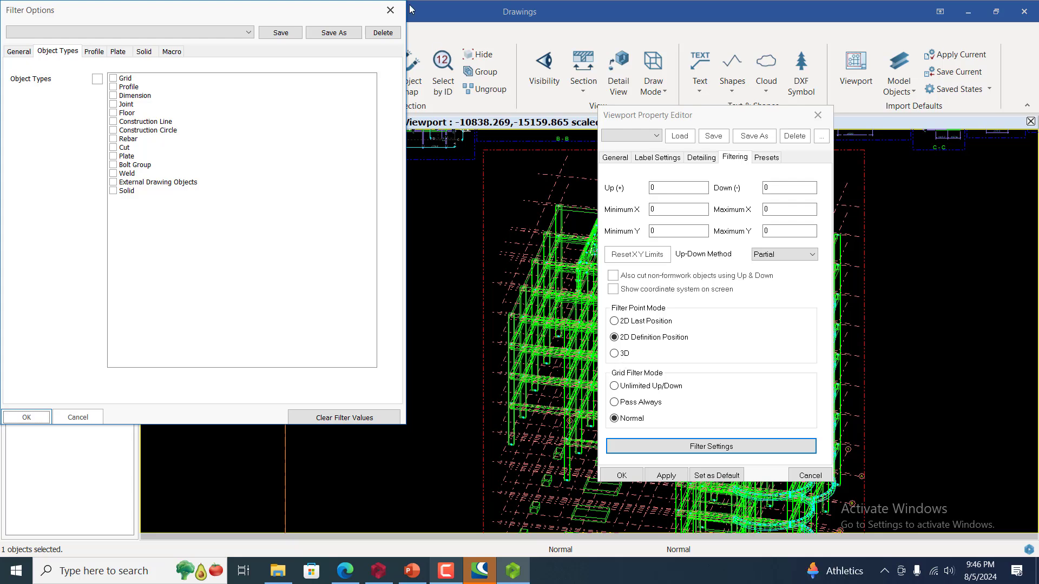
click(390, 11)
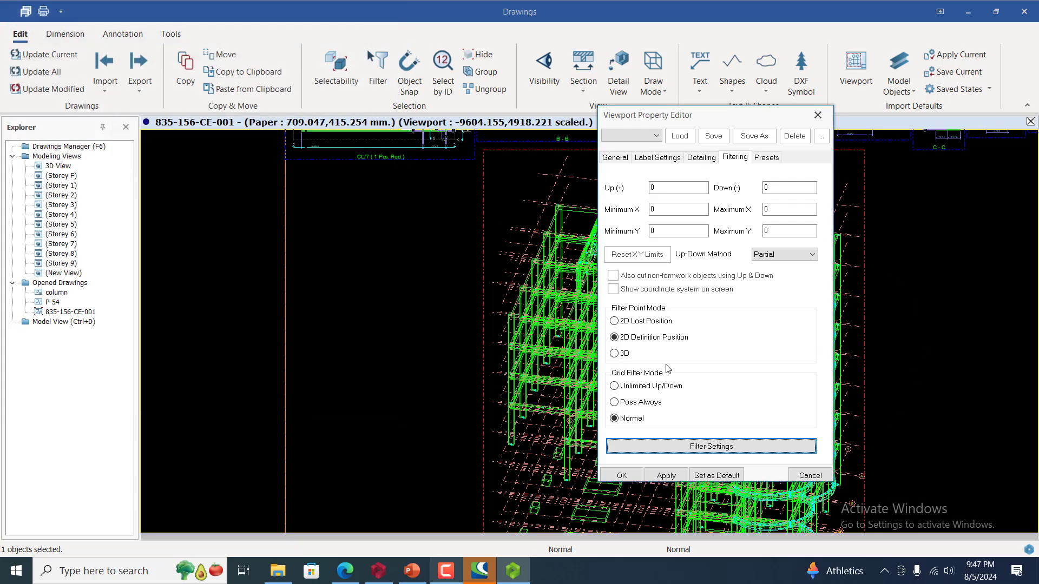
click(615, 354)
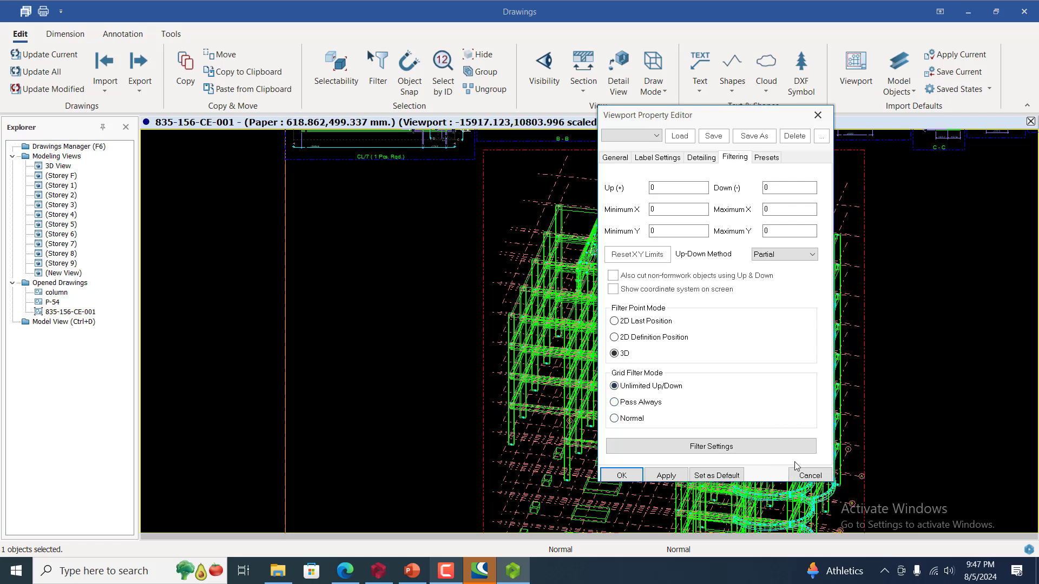
- Filter the 3D viewport to the Profile, Plate, Weld and Rebar object types and apply the viewport properties
click(716, 454)
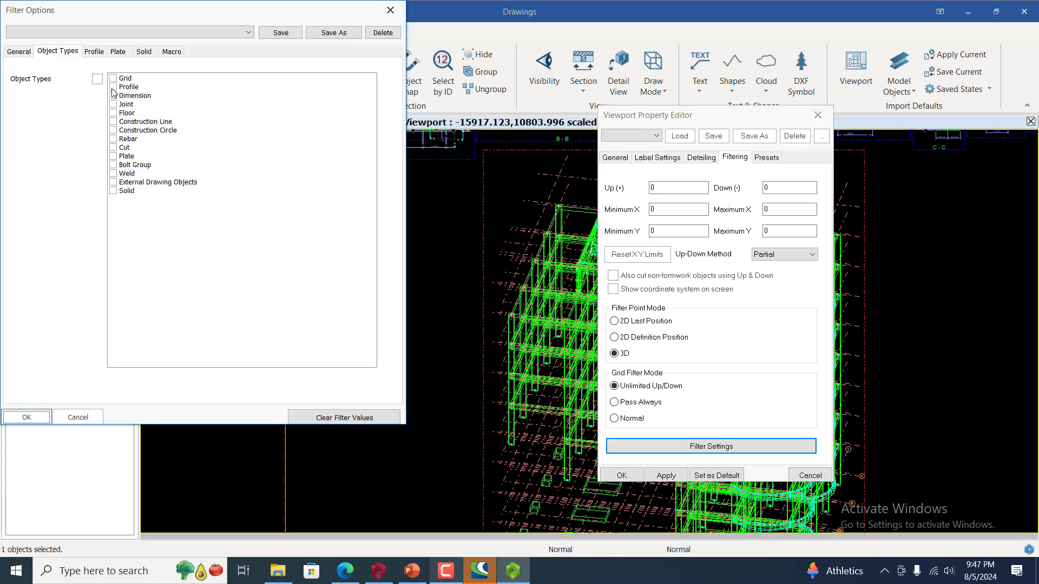
click(113, 87)
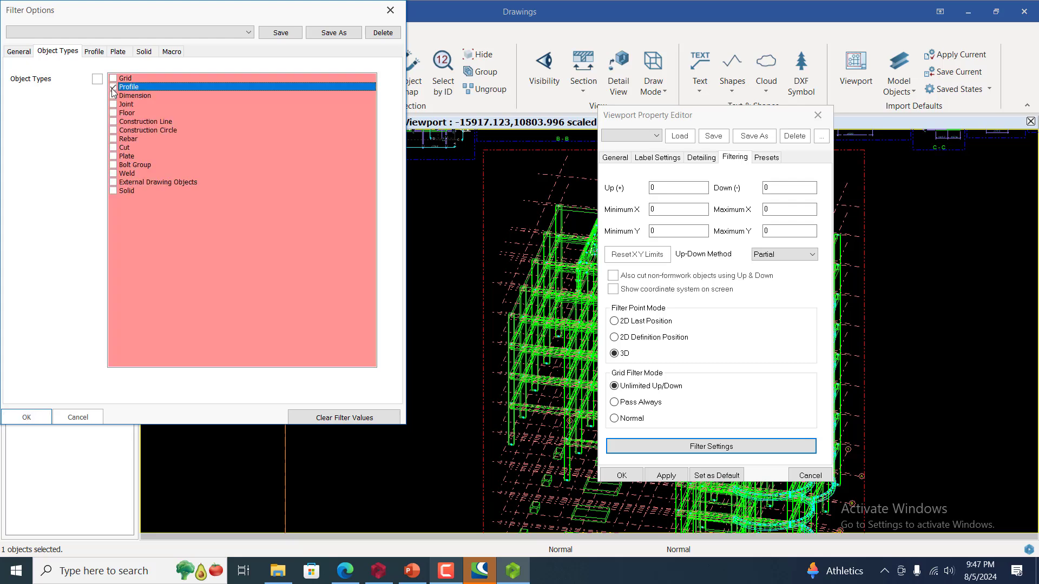
click(114, 174)
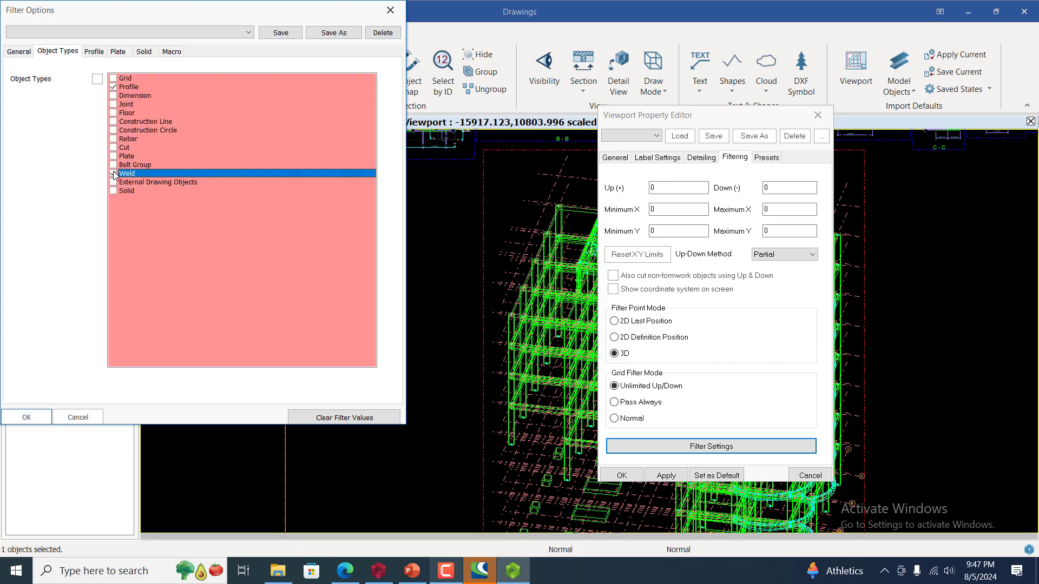
click(113, 157)
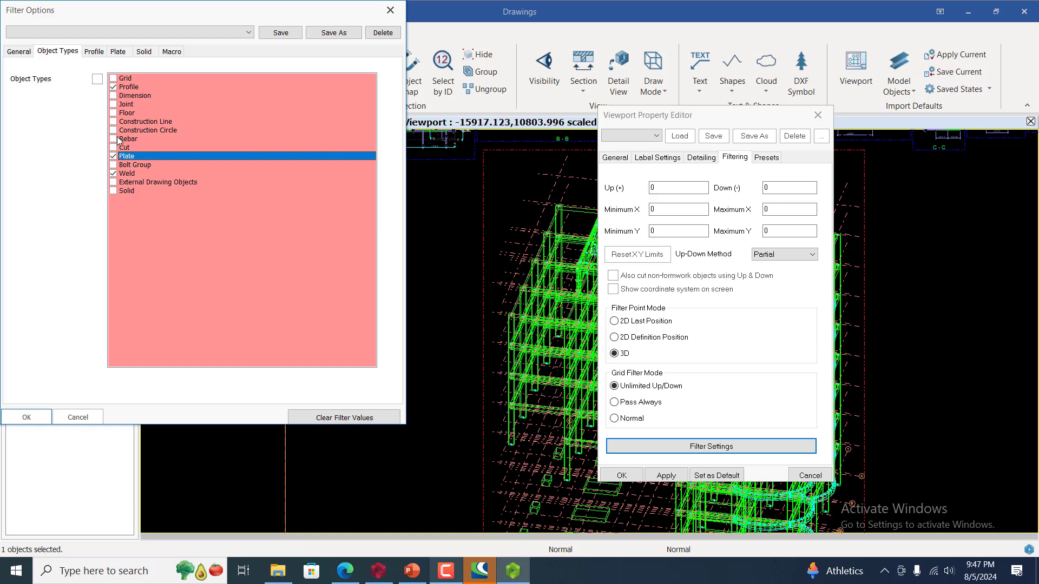
click(115, 140)
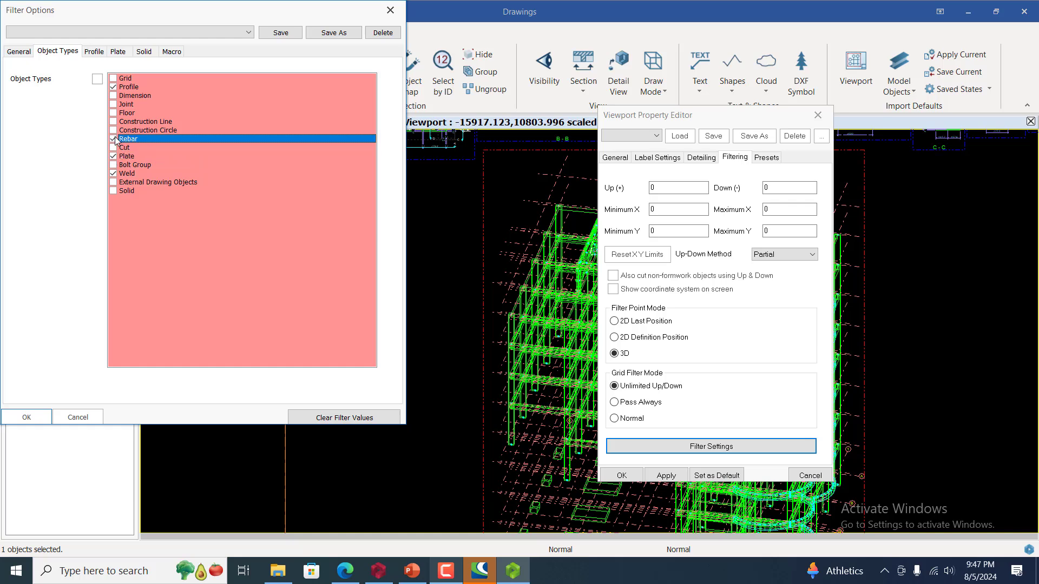
click(26, 417)
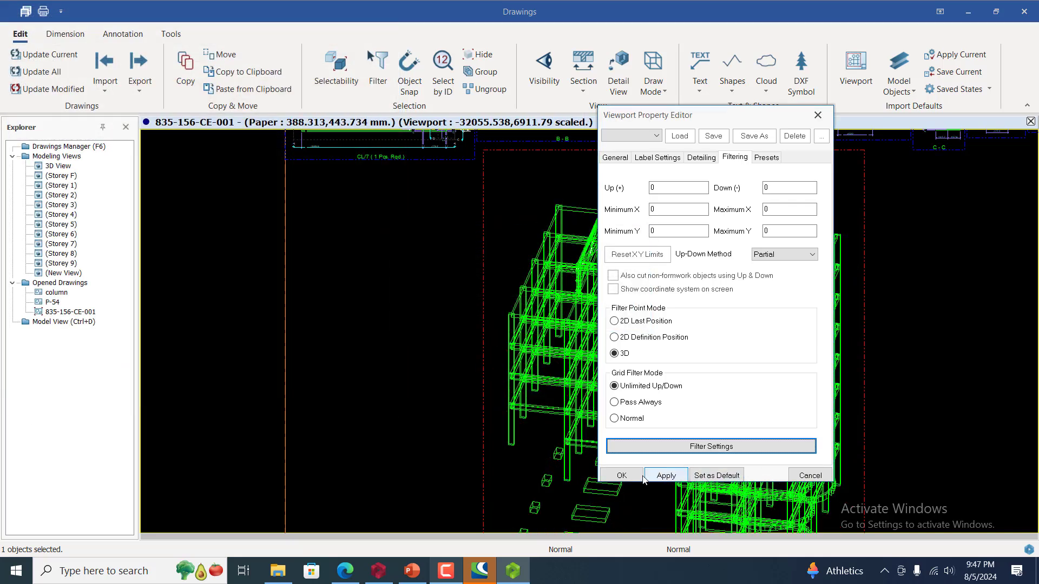
click(678, 479)
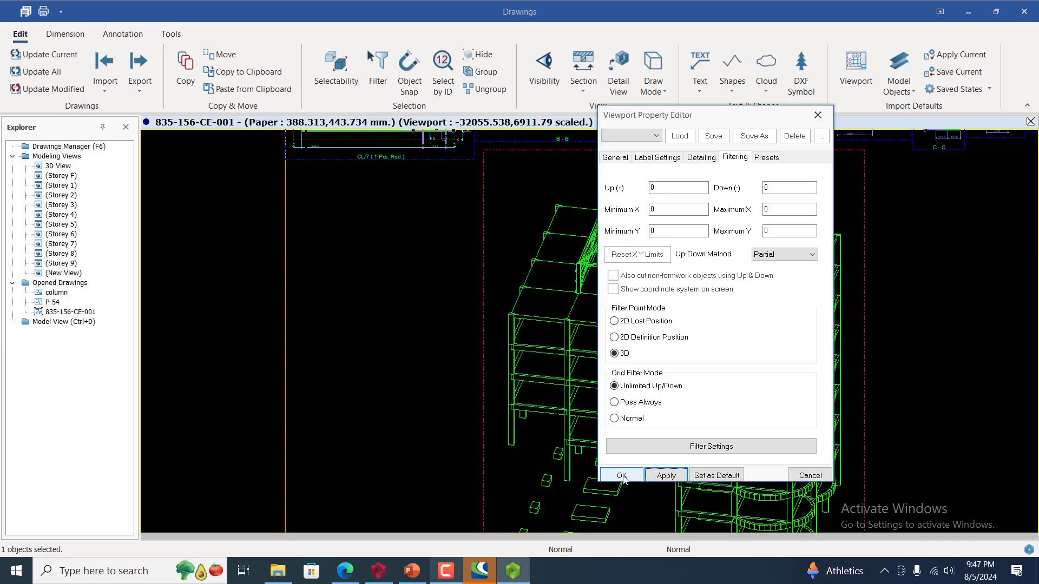
click(623, 476)
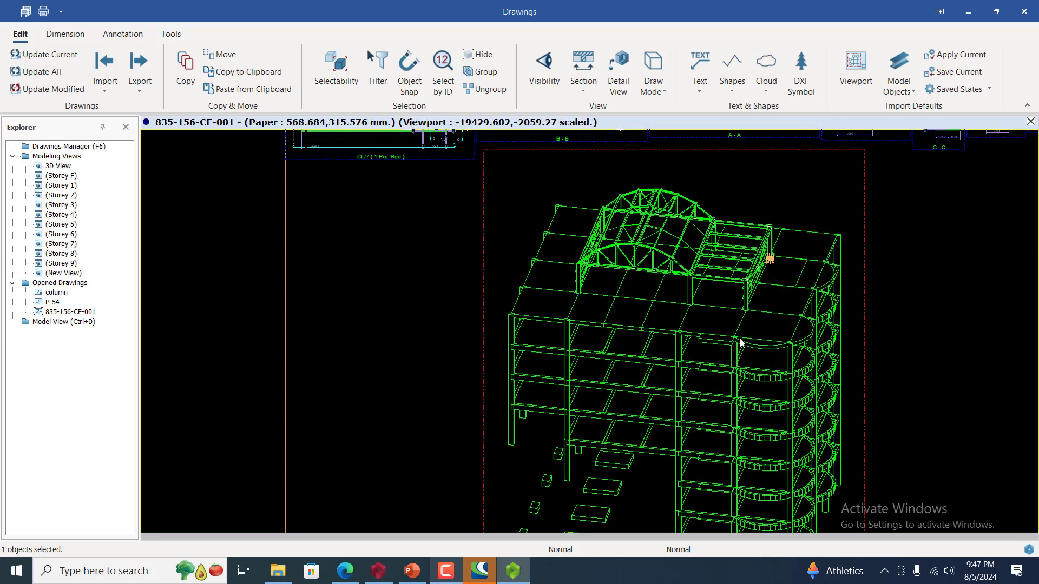
- Examine the filtered hidden-line 3D view, including the roof truss, rooftop frame, storeys and its placement below the column views
scroll(740, 342, up, 6)
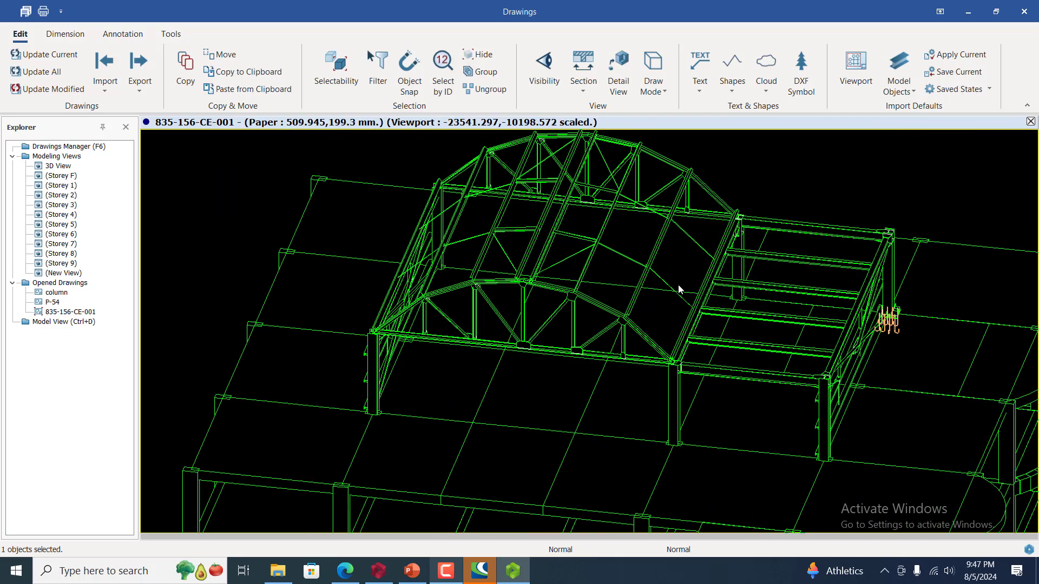
scroll(695, 316, down, 8)
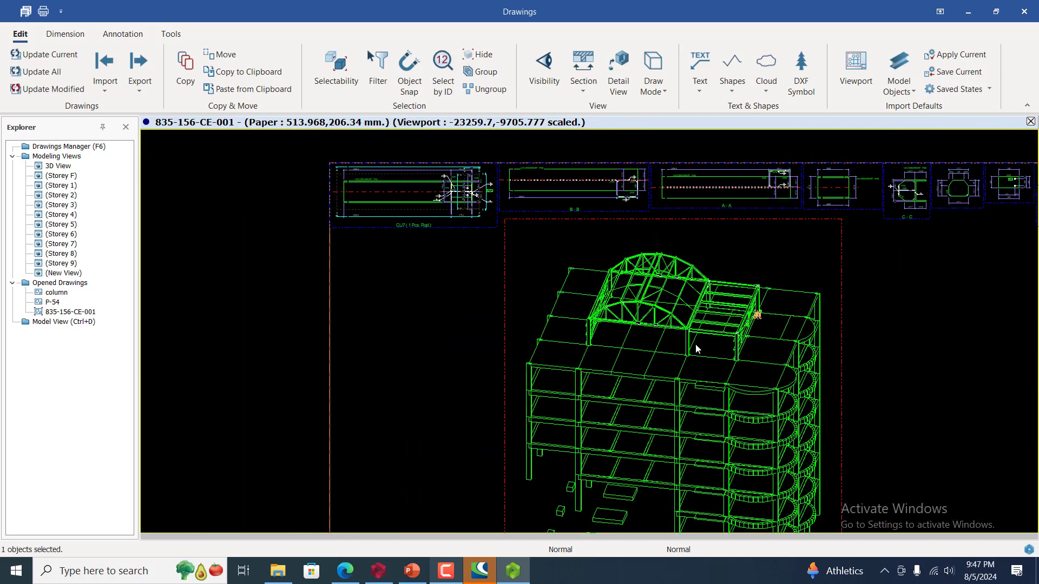
scroll(760, 320, up, 3)
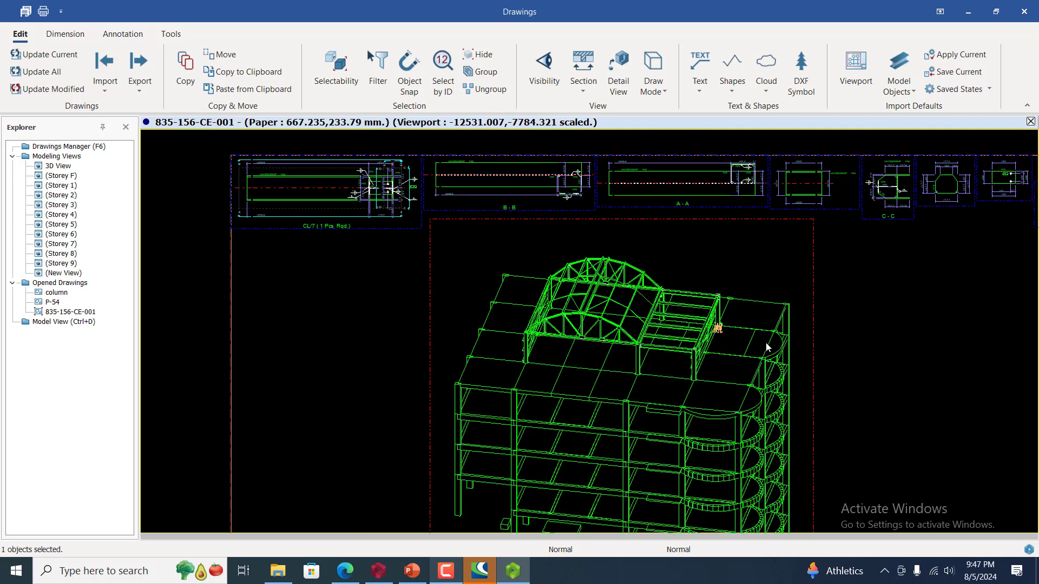
scroll(764, 305, up, 1)
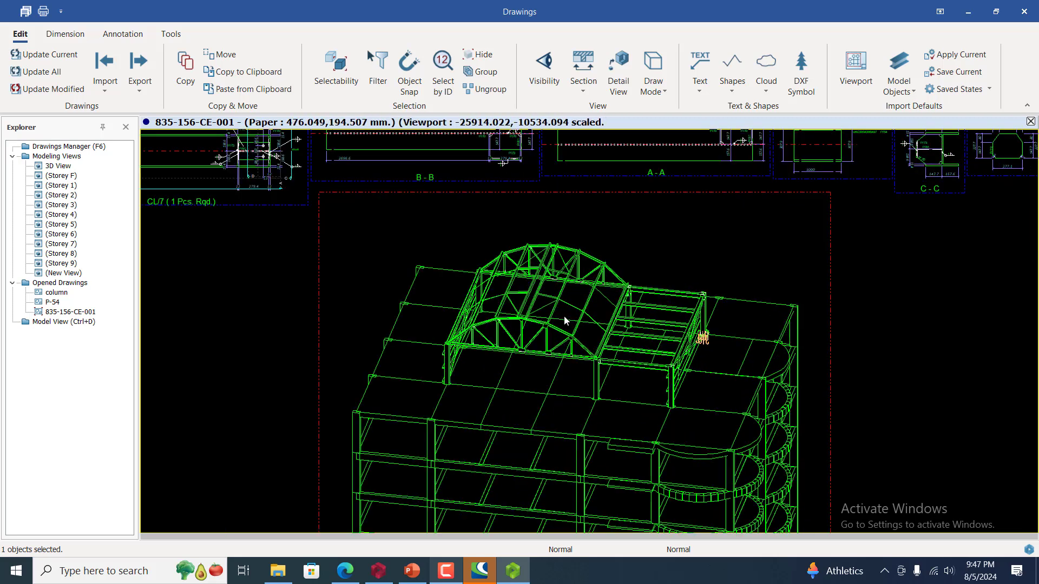
scroll(601, 314, up, 2)
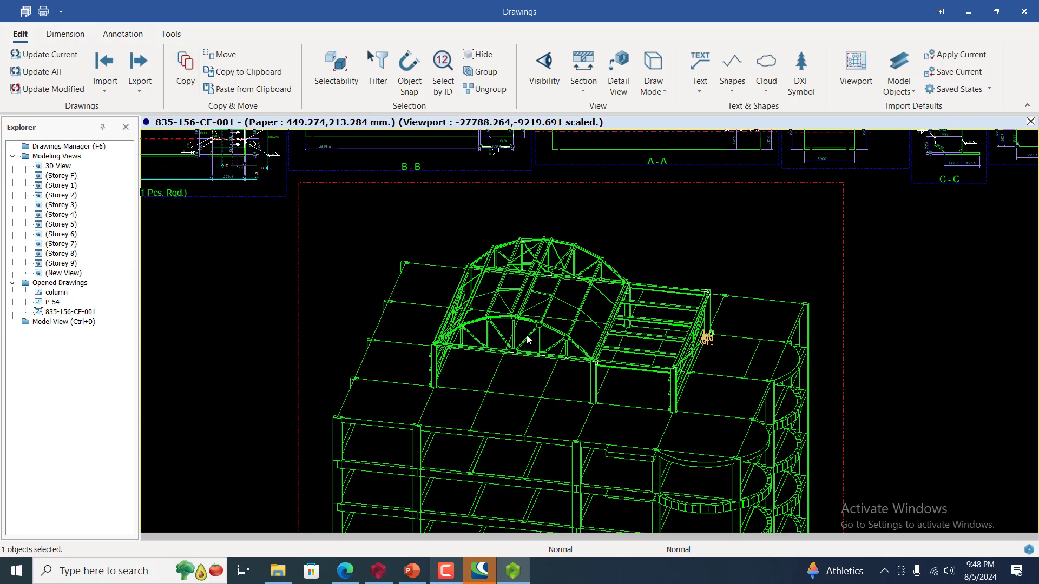
scroll(529, 345, up, 1)
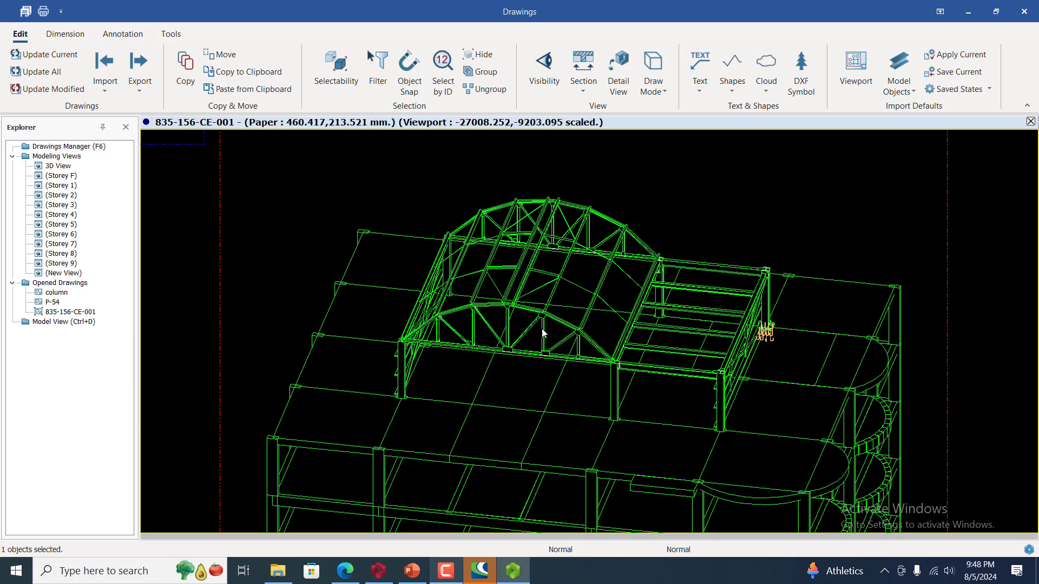
scroll(491, 218, down, 5)
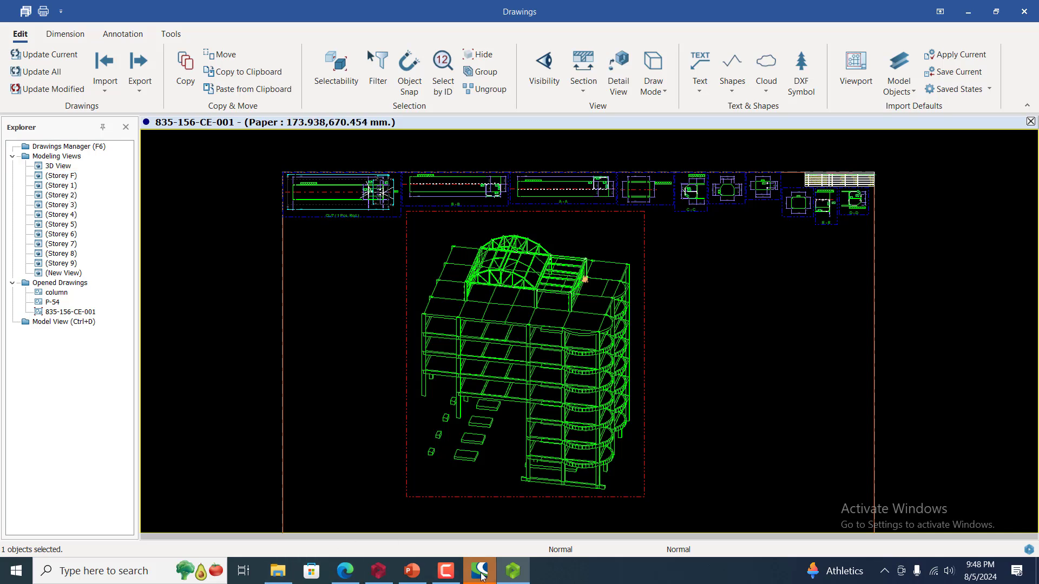
click(448, 574)
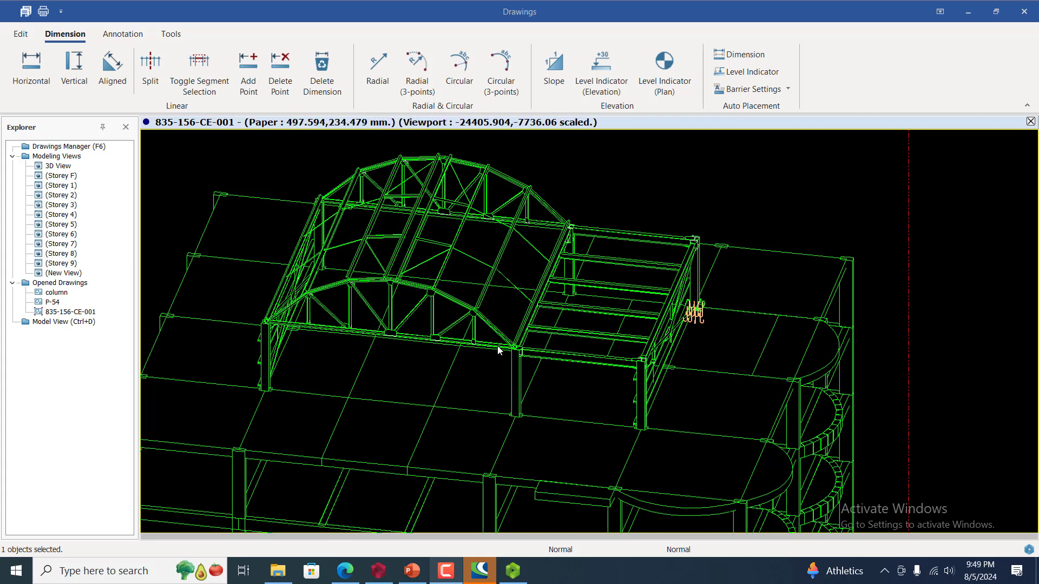
scroll(720, 295, down, 3)
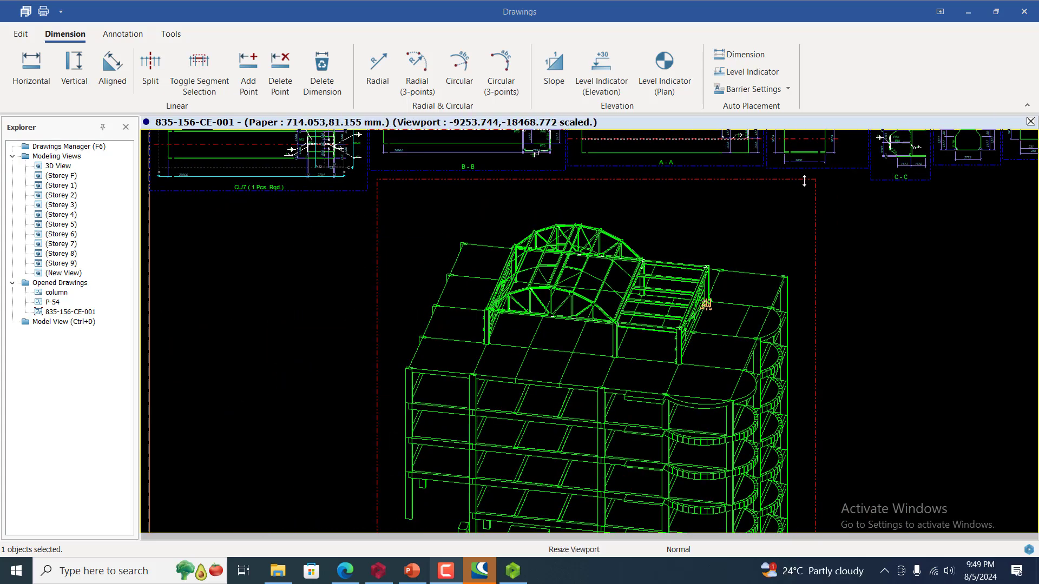